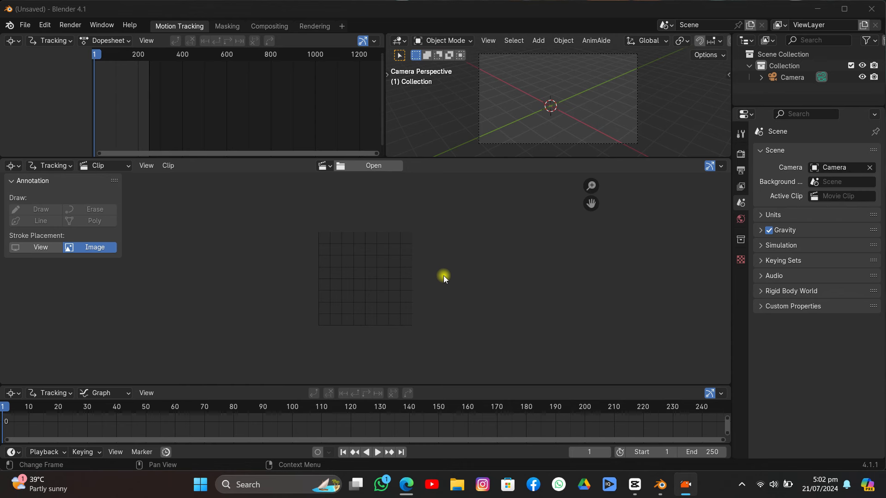
Load the movie clip 20240717_074522.mp4 from the Videos folder into the clip editor
{"action": "left_click", "coordinate": [25, 26]}
{"action": "mouse_move", "coordinate": [37, 38]}
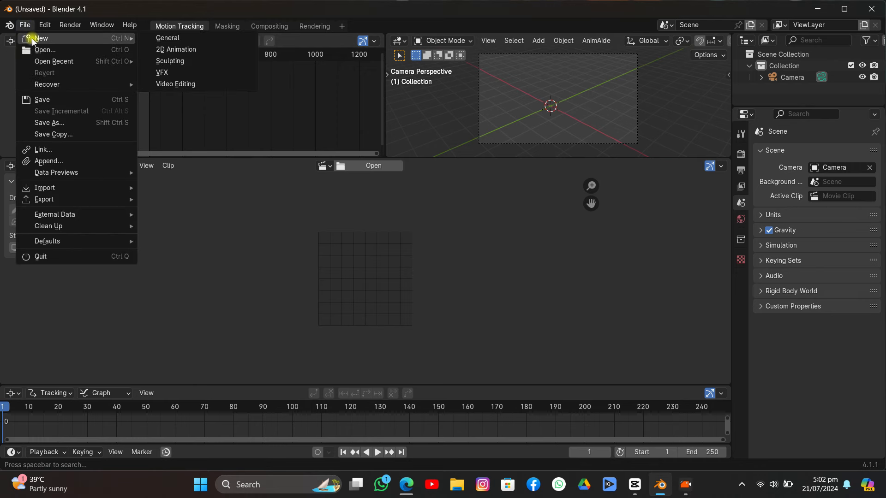
{"action": "left_click", "coordinate": [364, 171]}
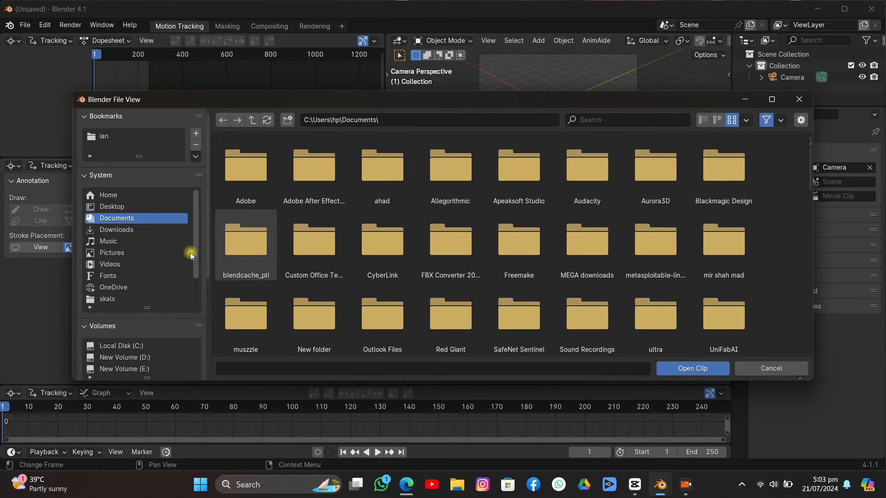
{"action": "left_click", "coordinate": [110, 264]}
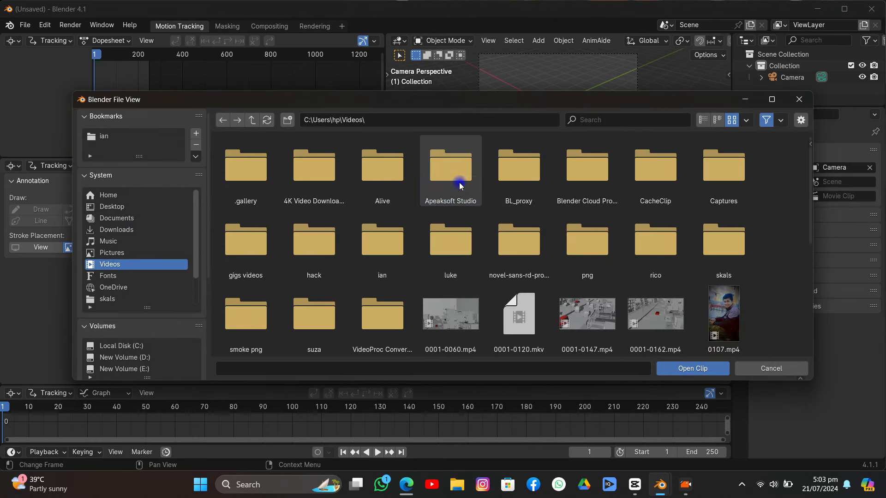
{"action": "left_click", "coordinate": [452, 170]}
{"action": "double_click", "coordinate": [566, 177]}
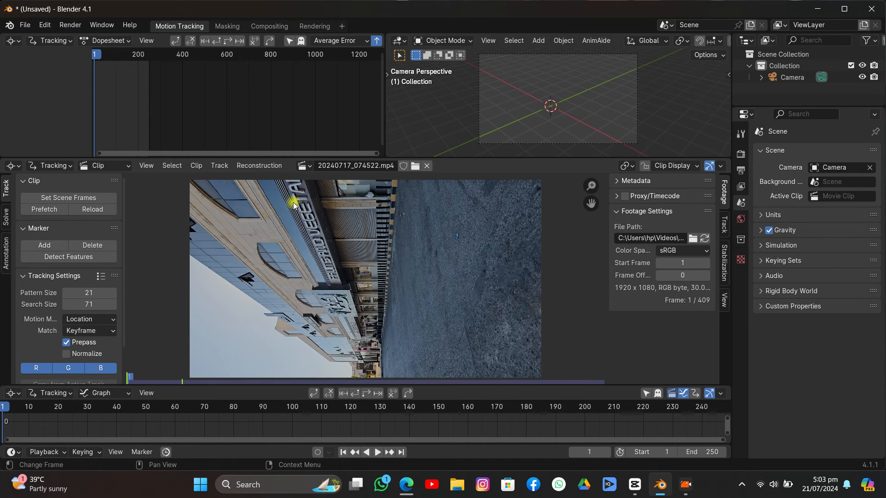
Set the scene's output frame rate to 30 fps to match the footage
{"action": "left_click", "coordinate": [740, 170]}
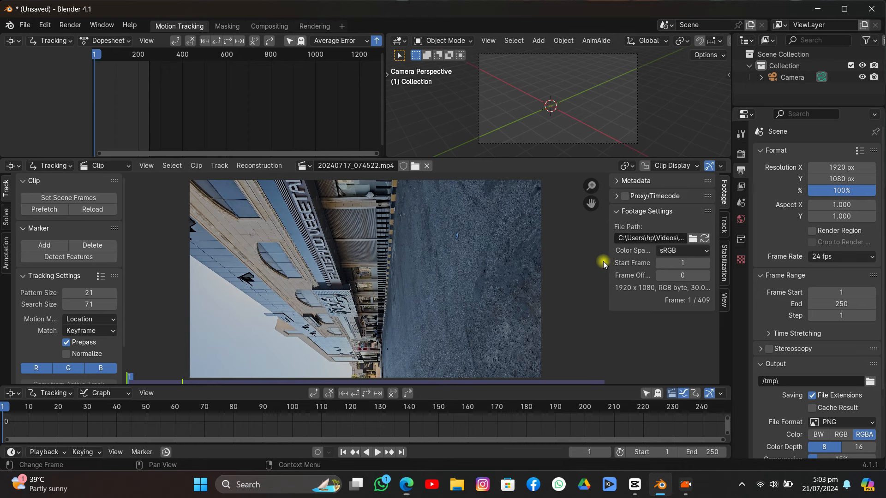
{"action": "left_click_drag", "start_coordinate": [602, 261], "coordinate": [577, 261]}
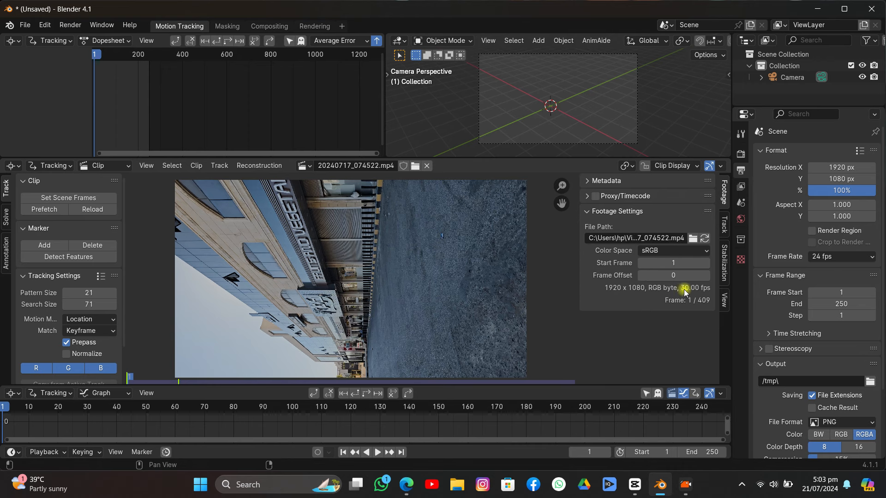
{"action": "left_click", "coordinate": [826, 258]}
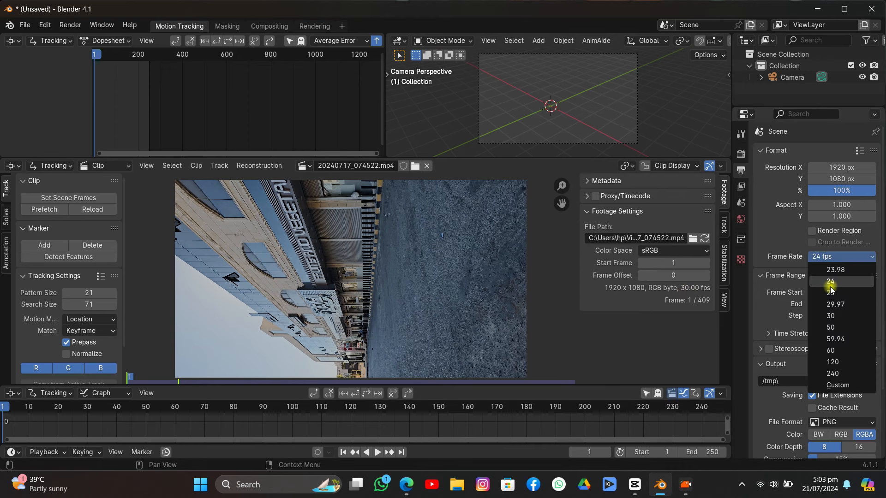
{"action": "left_click", "coordinate": [830, 315]}
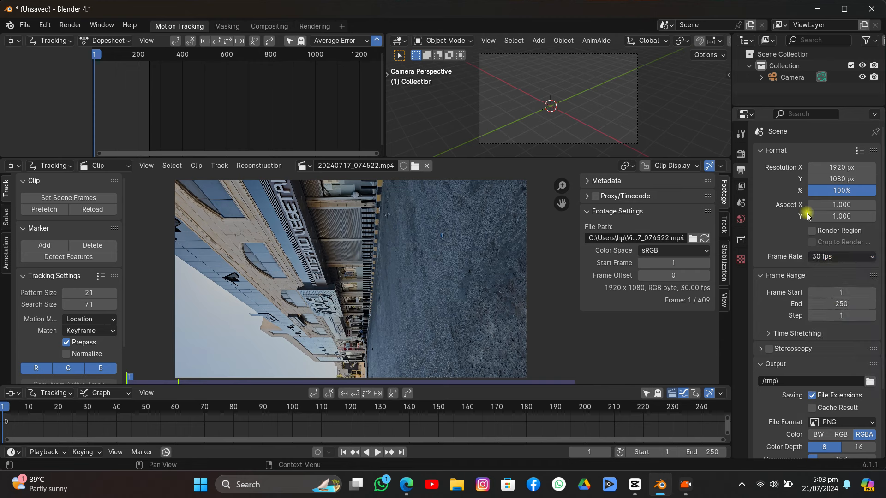
Set the scene's color management view transform to Standard
{"action": "left_click", "coordinate": [740, 157]}
{"action": "scroll", "coordinate": [826, 361], "scroll_direction": "down", "scroll_amount": 1}
{"action": "left_click", "coordinate": [802, 447]}
{"action": "scroll", "coordinate": [802, 447], "scroll_direction": "down", "scroll_amount": 5}
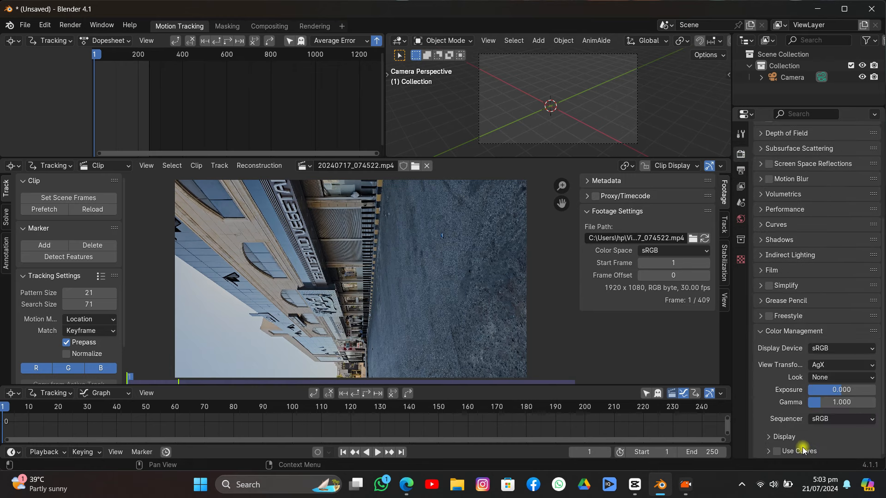
{"action": "left_click", "coordinate": [829, 365]}
{"action": "left_click", "coordinate": [827, 378]}
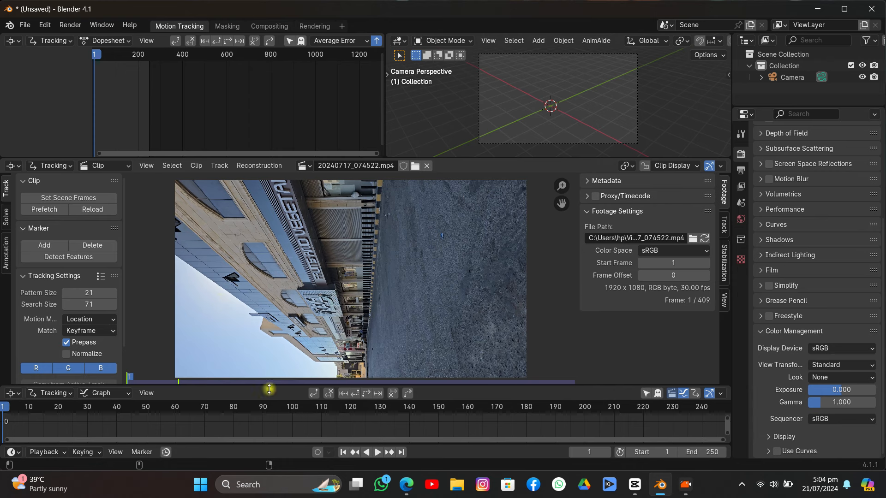
Match the scene's frame range to the length of the loaded clip
{"action": "left_click", "coordinate": [57, 197]}
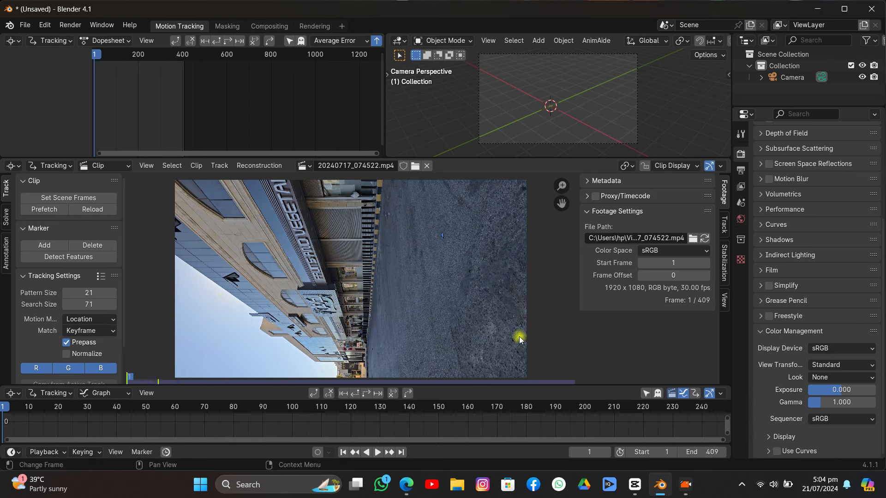
{"action": "key", "text": "ctrl+z"}
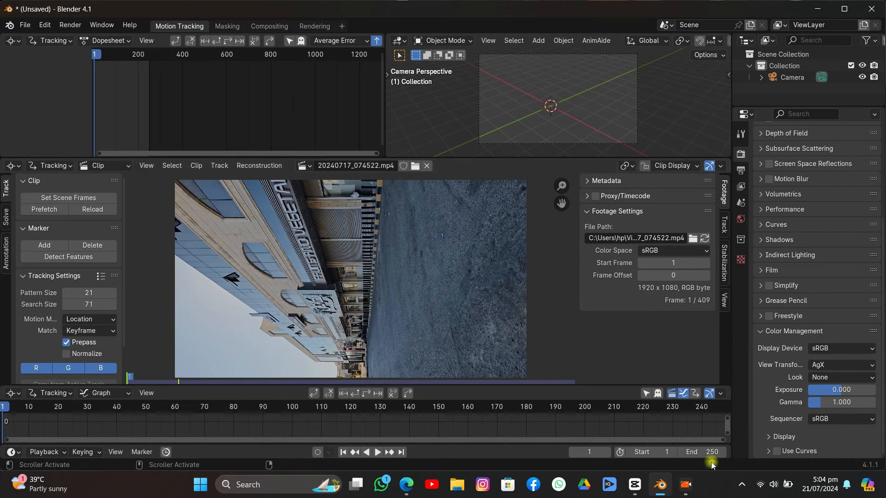
{"action": "left_click", "coordinate": [84, 198]}
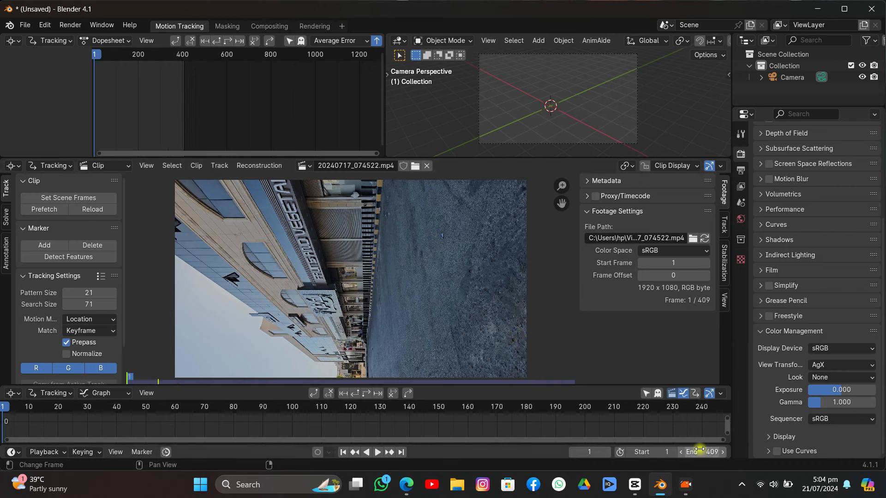
Preview the clip by jumping to frame 390 and return to the first frame
{"action": "scroll", "coordinate": [450, 417], "scroll_direction": "down", "scroll_amount": 18}
{"action": "middle_click_drag", "start_coordinate": [436, 420], "coordinate": [338, 431]}
{"action": "left_click", "coordinate": [194, 408]}
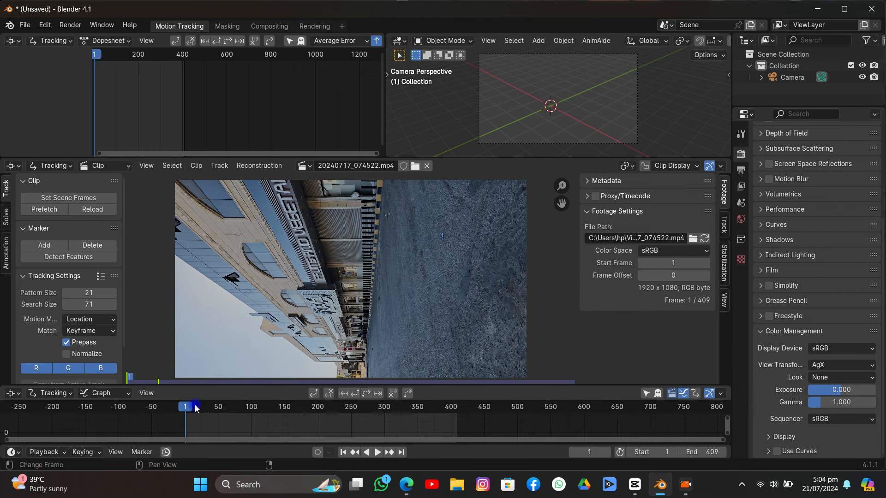
{"action": "left_click", "coordinate": [444, 404]}
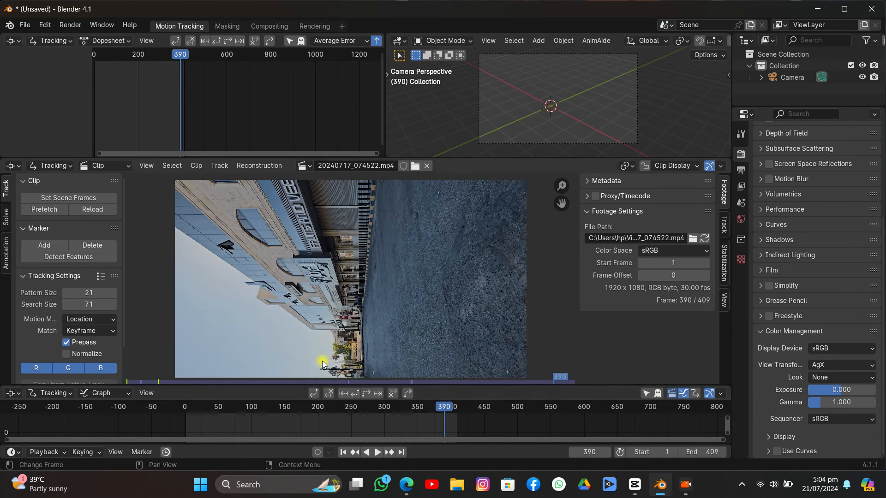
{"action": "left_click", "coordinate": [342, 452]}
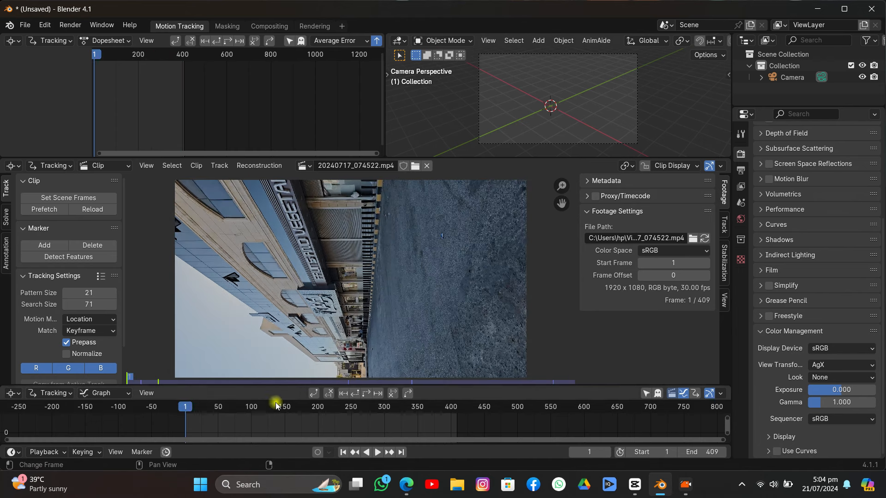
Prefetch the clip's frames, scrub to frame 138 to check playback, and return to the first frame
{"action": "left_click", "coordinate": [44, 209]}
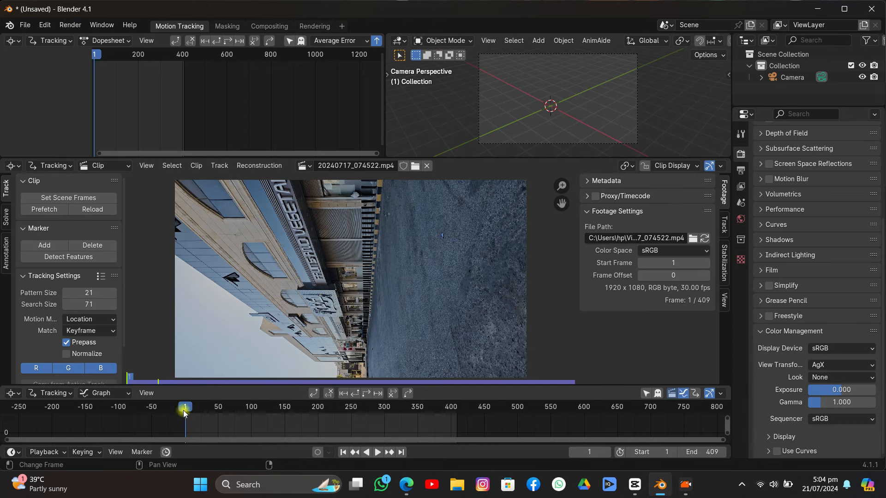
{"action": "left_click_drag", "start_coordinate": [185, 407], "coordinate": [276, 443]}
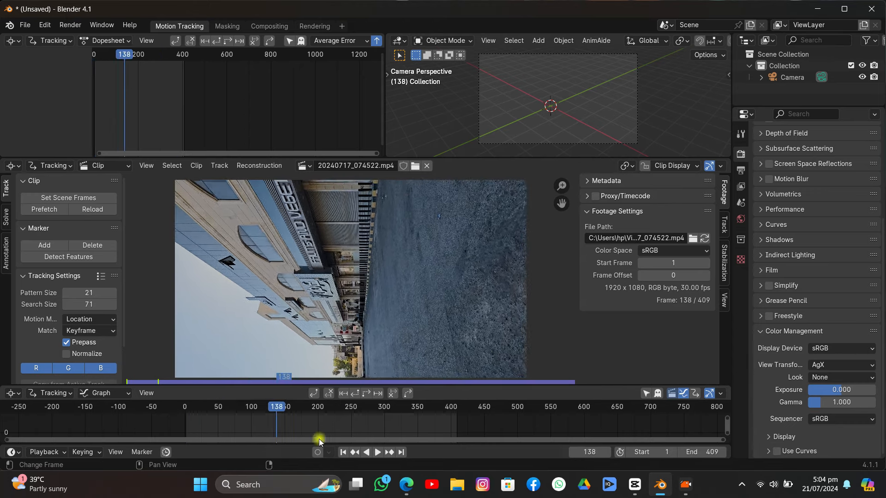
{"action": "left_click", "coordinate": [343, 452]}
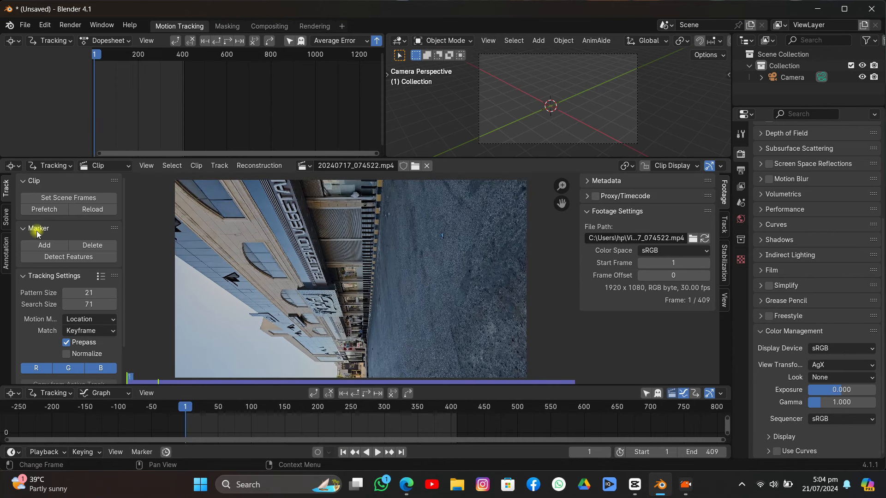
Set the tracking search size to 128 and the pattern size to 80
{"action": "left_click", "coordinate": [102, 276]}
{"action": "left_click", "coordinate": [83, 304]}
{"action": "type", "text": "128"}
{"action": "key", "text": "Return"}
{"action": "left_click", "coordinate": [85, 293]}
{"action": "type", "text": "80"}
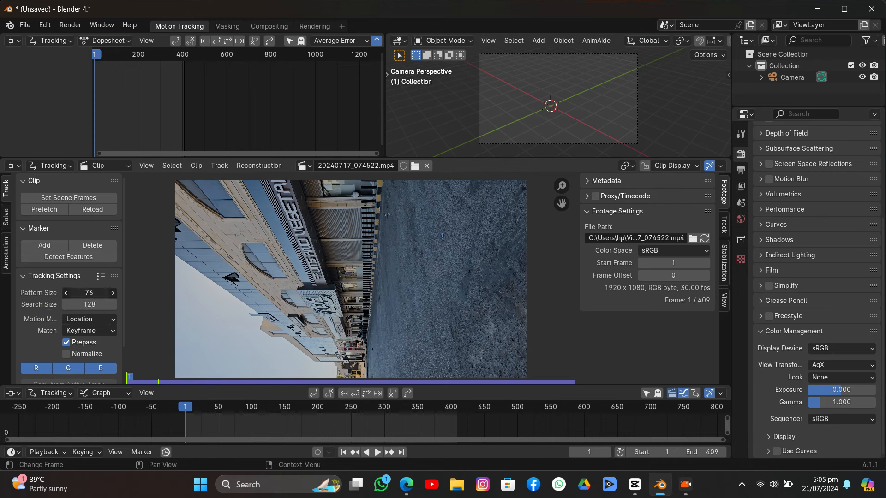
{"action": "key", "text": "Return"}
Try a tracking marker on the dark spot in the pavement and undo it together with the tracking size changes
{"action": "left_click", "coordinate": [46, 245]}
{"action": "left_click", "coordinate": [468, 271]}
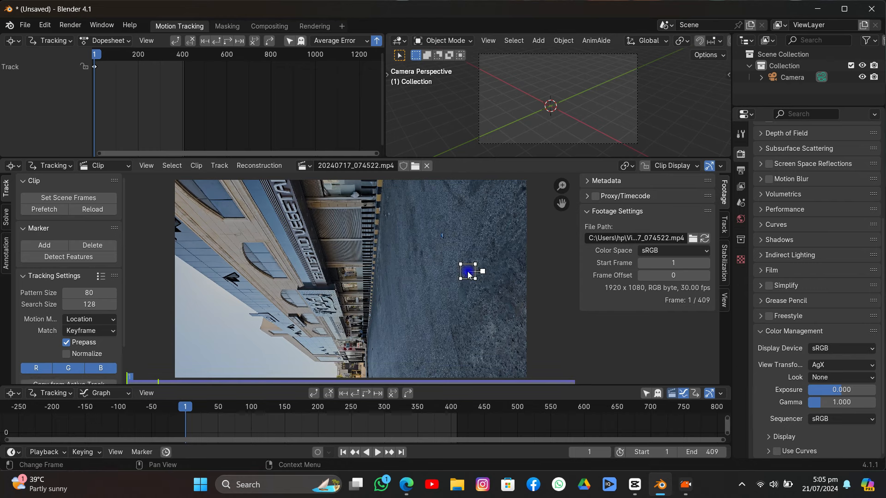
{"action": "scroll", "coordinate": [475, 286], "scroll_direction": "up", "scroll_amount": 4}
{"action": "middle_click_drag", "start_coordinate": [405, 292], "coordinate": [340, 321]}
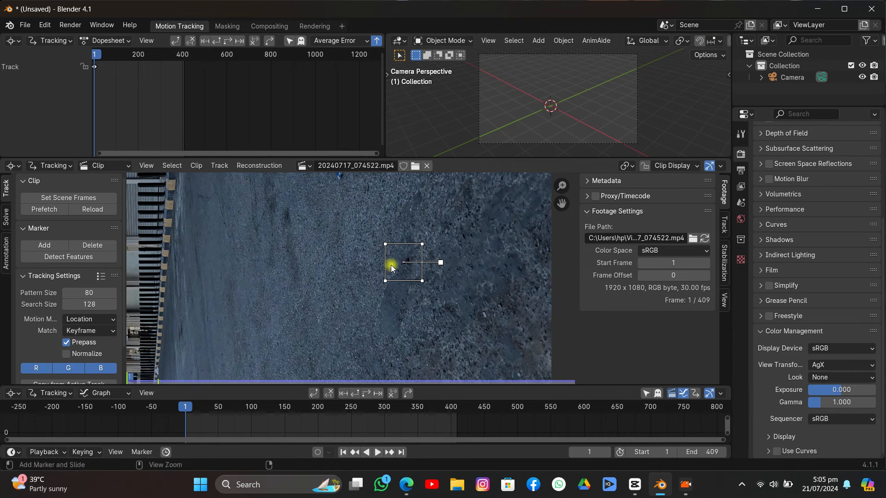
{"action": "key", "text": "ctrl+z"}
{"action": "key", "text": "ctrl+z"}
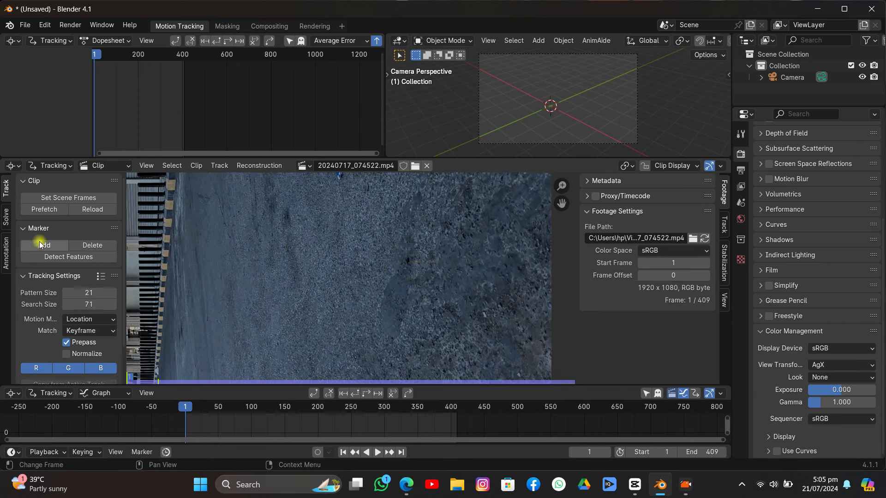
Place a marker with the default tracking sizes on the dark pavement spot, inspect it up close, and delete it
{"action": "left_click", "coordinate": [41, 244]}
{"action": "left_click", "coordinate": [409, 263]}
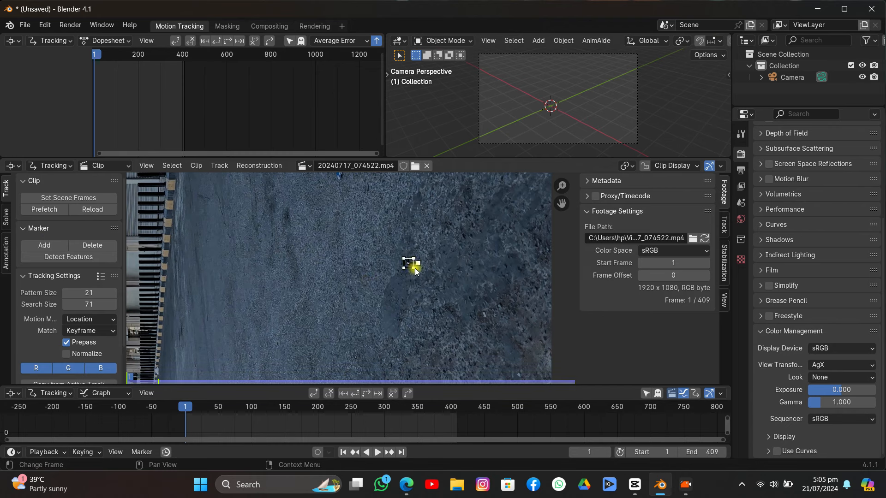
{"action": "scroll", "coordinate": [534, 253], "scroll_direction": "up", "scroll_amount": 5}
{"action": "scroll", "coordinate": [469, 280], "scroll_direction": "down", "scroll_amount": 1}
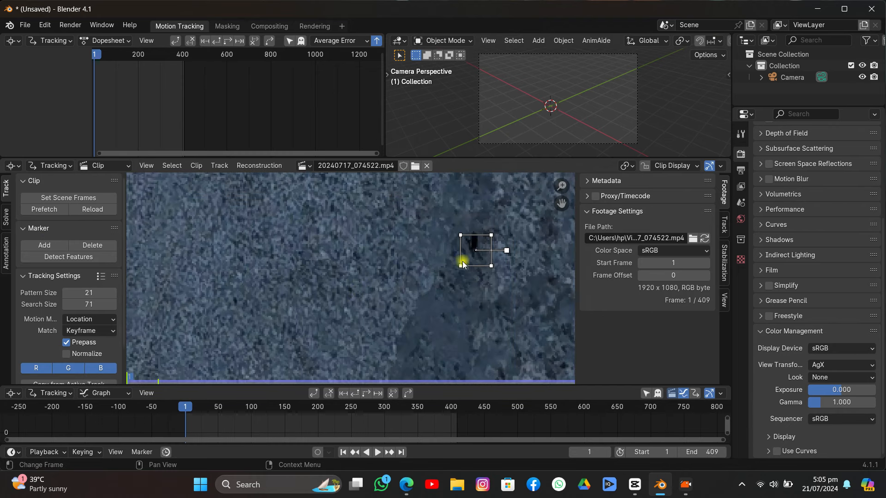
{"action": "scroll", "coordinate": [405, 294], "scroll_direction": "down", "scroll_amount": 4}
{"action": "scroll", "coordinate": [398, 295], "scroll_direction": "down", "scroll_amount": 3}
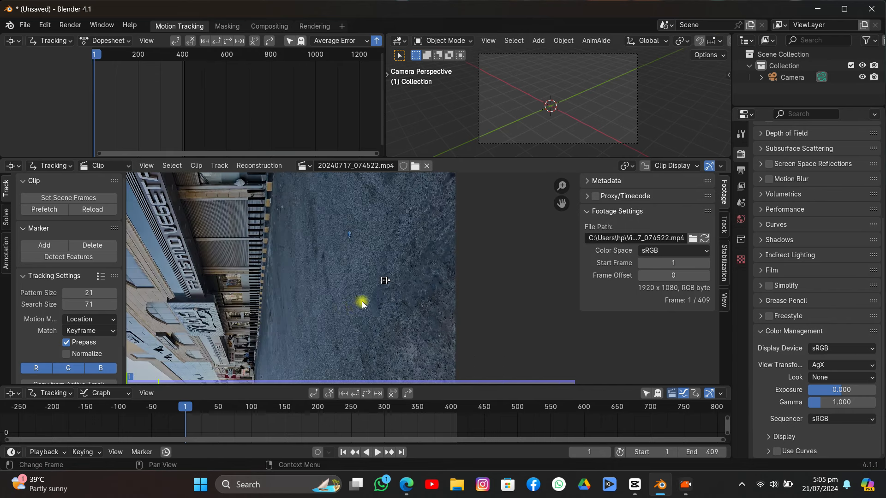
{"action": "key", "text": "x"}
{"action": "left_click", "coordinate": [362, 301]}
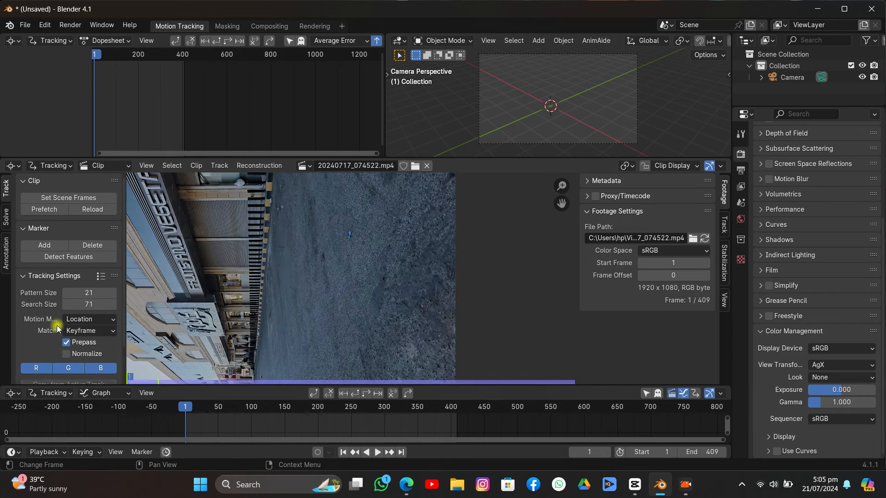
Examine the building and pavement for trackable features and review the available motion model options
{"action": "scroll", "coordinate": [246, 292], "scroll_direction": "down", "scroll_amount": 3}
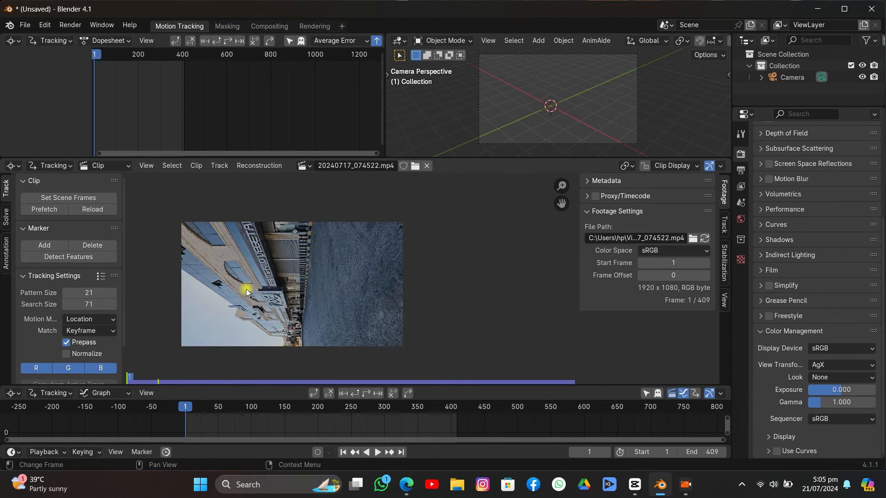
{"action": "scroll", "coordinate": [298, 278], "scroll_direction": "up", "scroll_amount": 2}
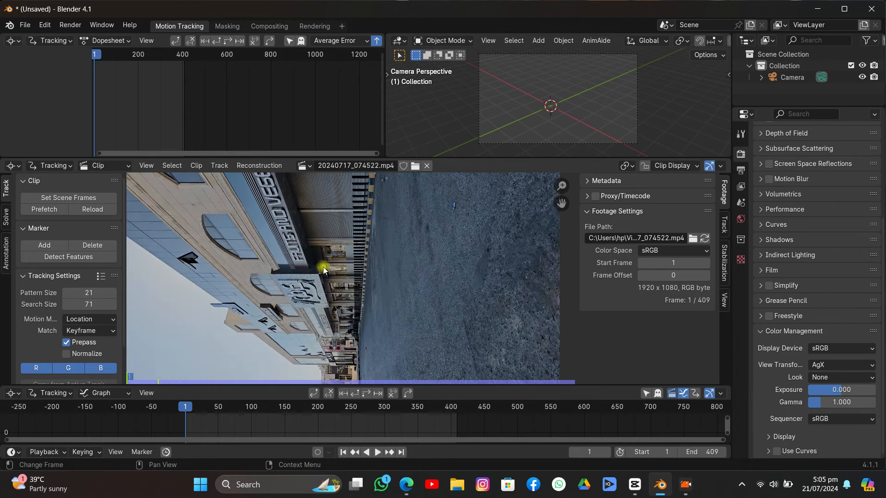
{"action": "middle_click_drag", "start_coordinate": [322, 267], "coordinate": [245, 278]}
{"action": "scroll", "coordinate": [339, 322], "scroll_direction": "up", "scroll_amount": 1}
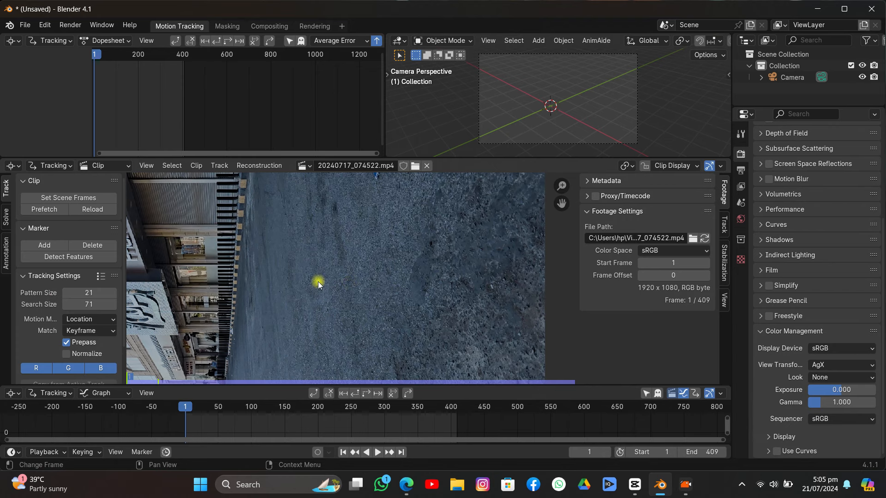
{"action": "scroll", "coordinate": [380, 299], "scroll_direction": "down", "scroll_amount": 2}
{"action": "middle_click_drag", "start_coordinate": [345, 311], "coordinate": [434, 261]}
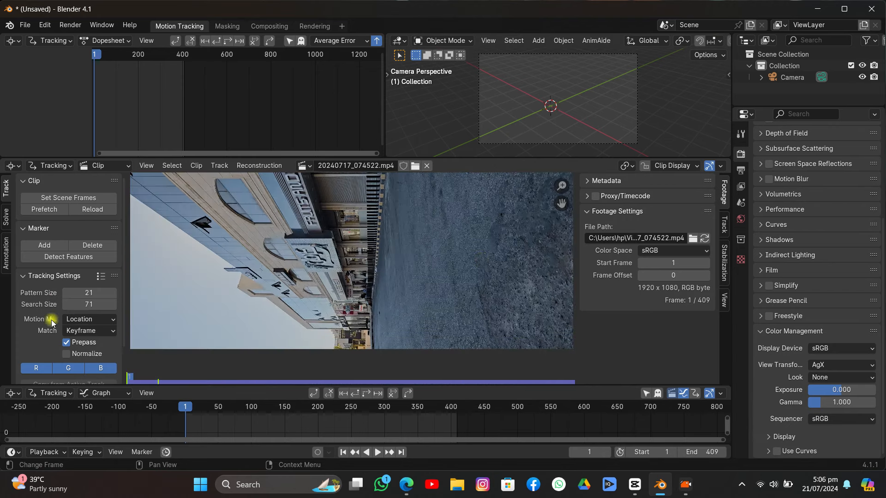
{"action": "left_click", "coordinate": [111, 321]}
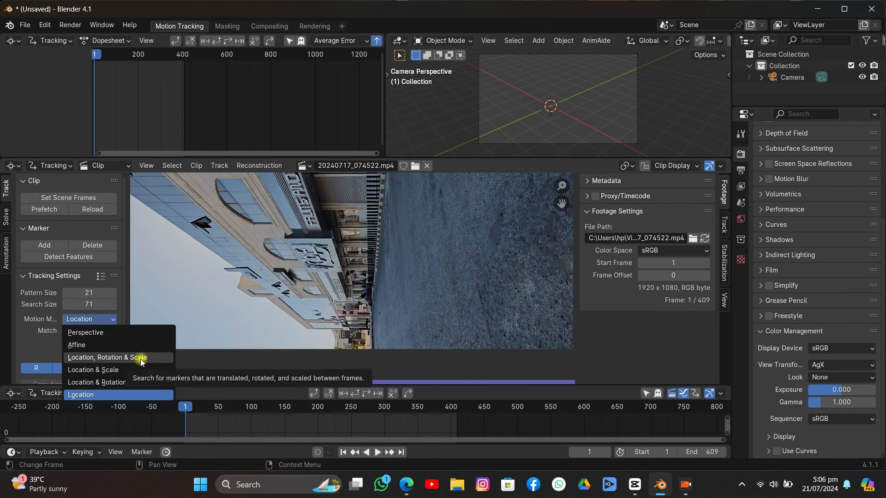
{"action": "scroll", "coordinate": [470, 240], "scroll_direction": "up", "scroll_amount": 5}
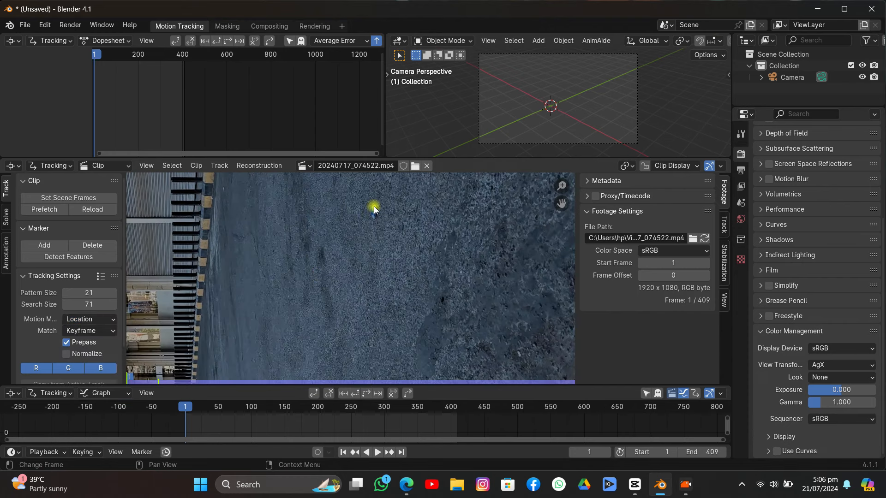
{"action": "scroll", "coordinate": [323, 298], "scroll_direction": "down", "scroll_amount": 6}
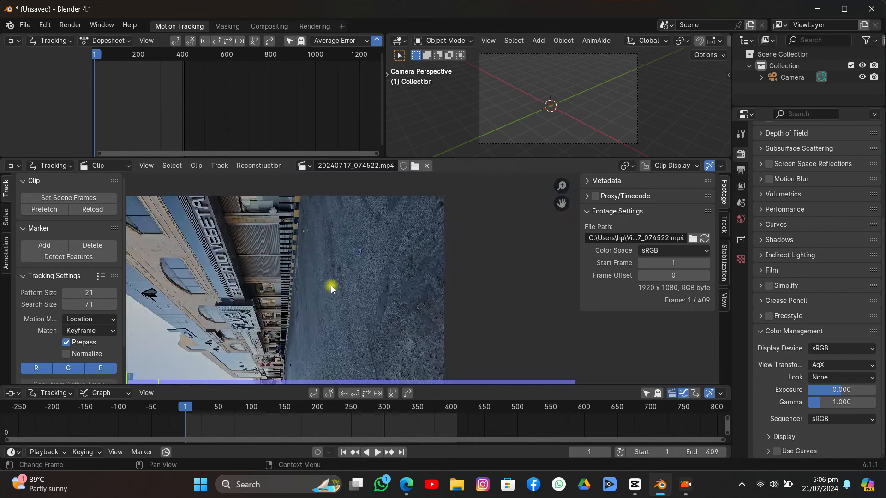
{"action": "scroll", "coordinate": [345, 288], "scroll_direction": "down", "scroll_amount": 2}
{"action": "scroll", "coordinate": [345, 289], "scroll_direction": "up", "scroll_amount": 6}
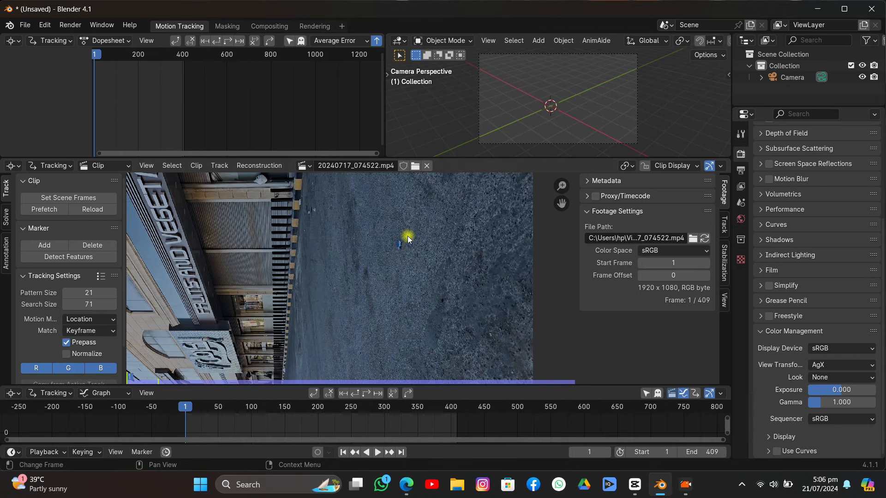
Examine the building and pavement in the clip and review the motion model options, keeping Location selected
{"action": "left_click", "coordinate": [406, 245], "text": "ctrl"}
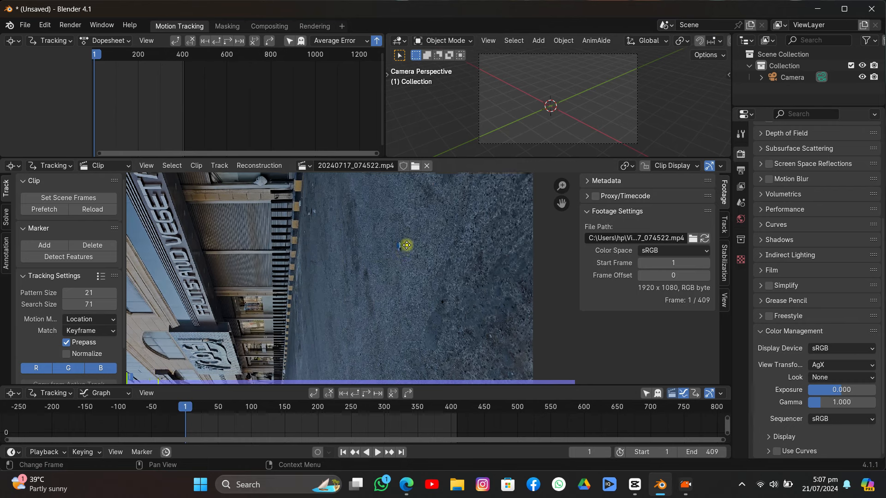
{"action": "mouse_move", "coordinate": [406, 245]}
{"action": "middle_mouse_down"}
{"action": "mouse_move", "coordinate": [402, 266]}
{"action": "mouse_move", "coordinate": [372, 231]}
{"action": "mouse_move", "coordinate": [392, 202]}
{"action": "mouse_move", "coordinate": [399, 233]}
{"action": "middle_mouse_up"}
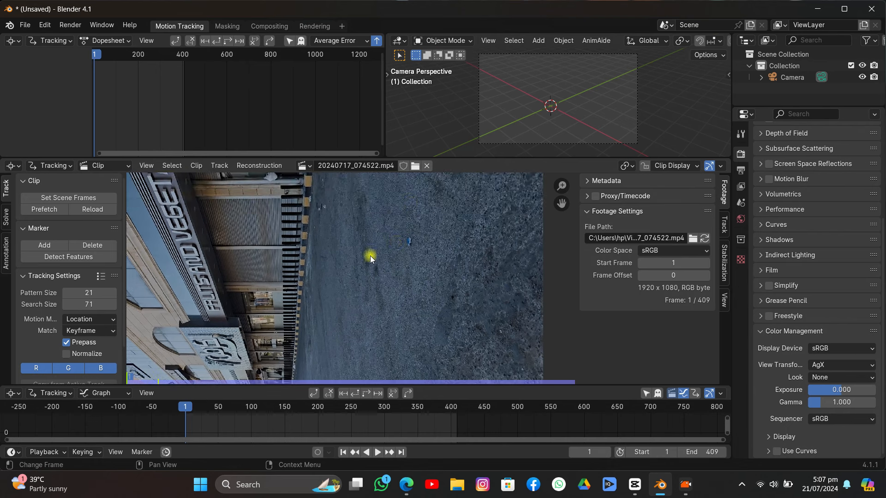
{"action": "middle_click_drag", "start_coordinate": [360, 272], "coordinate": [421, 271]}
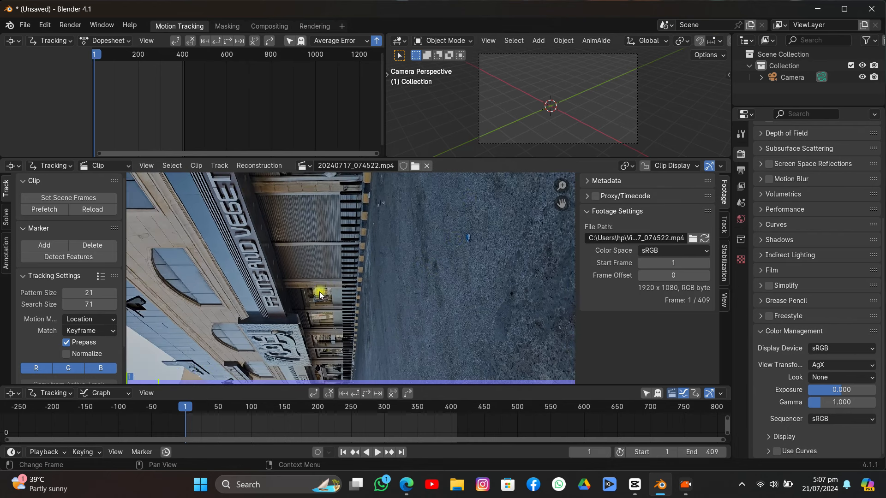
{"action": "left_click", "coordinate": [107, 319]}
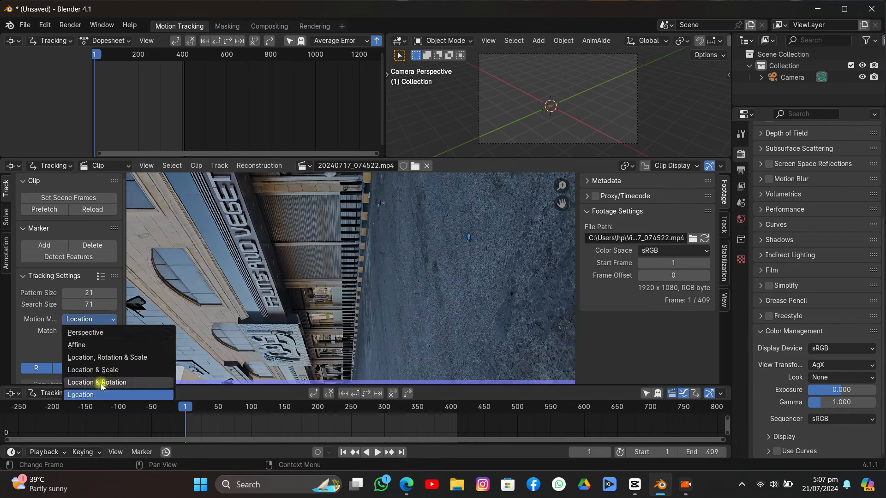
{"action": "left_click", "coordinate": [81, 395]}
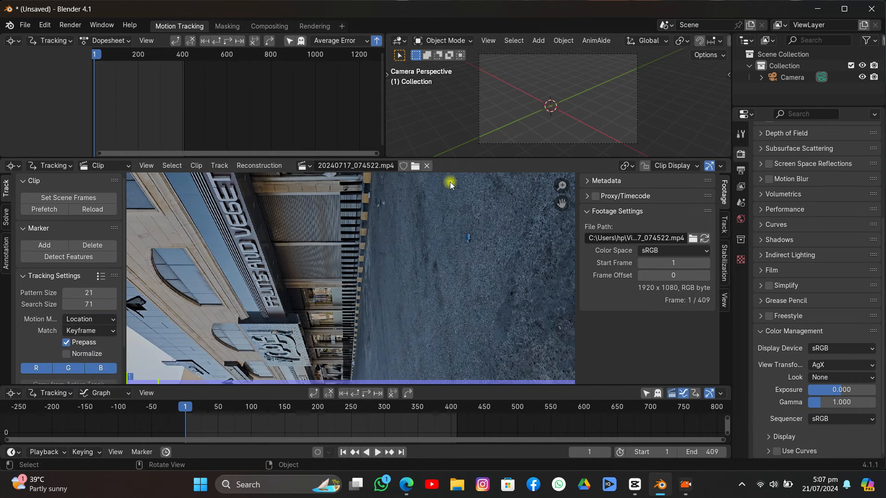
{"action": "middle_click_drag", "start_coordinate": [353, 250], "coordinate": [383, 257]}
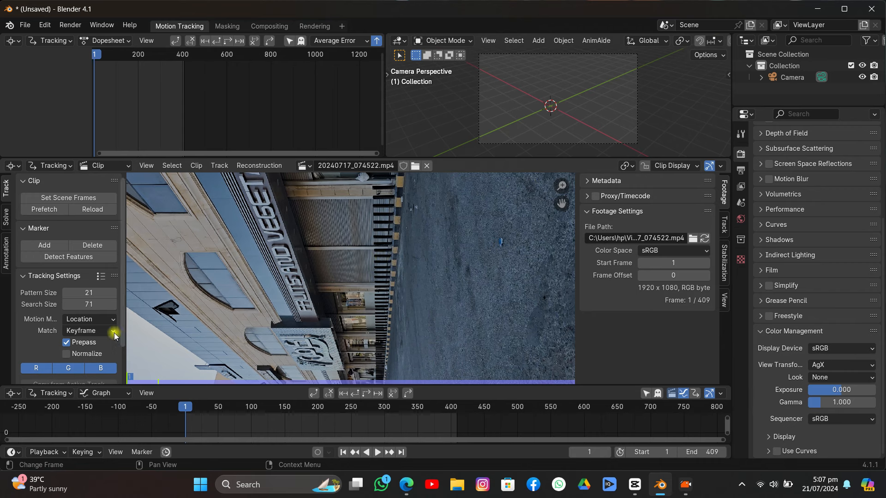
{"action": "left_click", "coordinate": [87, 318]}
{"action": "left_click", "coordinate": [89, 321]}
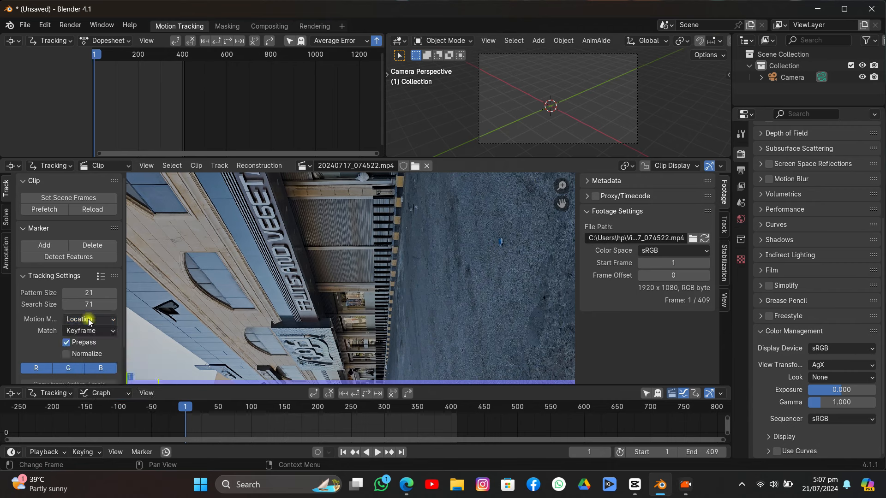
Review the Match options for tracking and look over the camera solve settings
{"action": "left_click", "coordinate": [91, 332]}
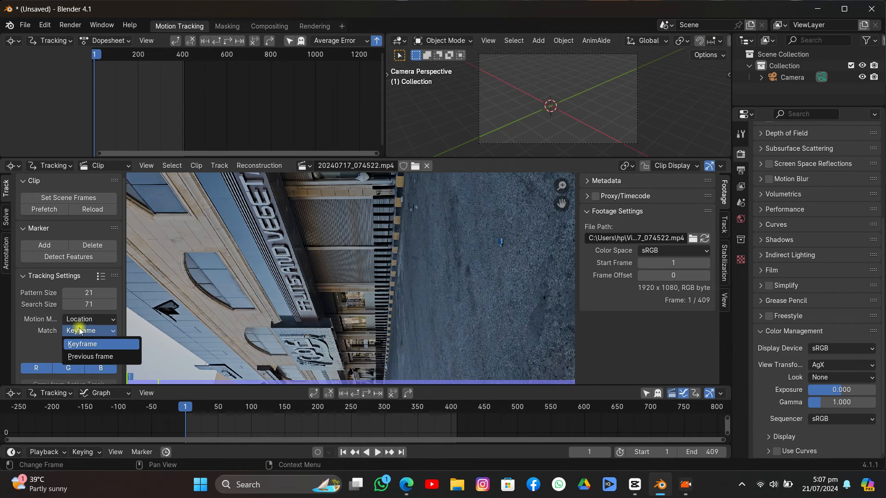
{"action": "left_click", "coordinate": [6, 216]}
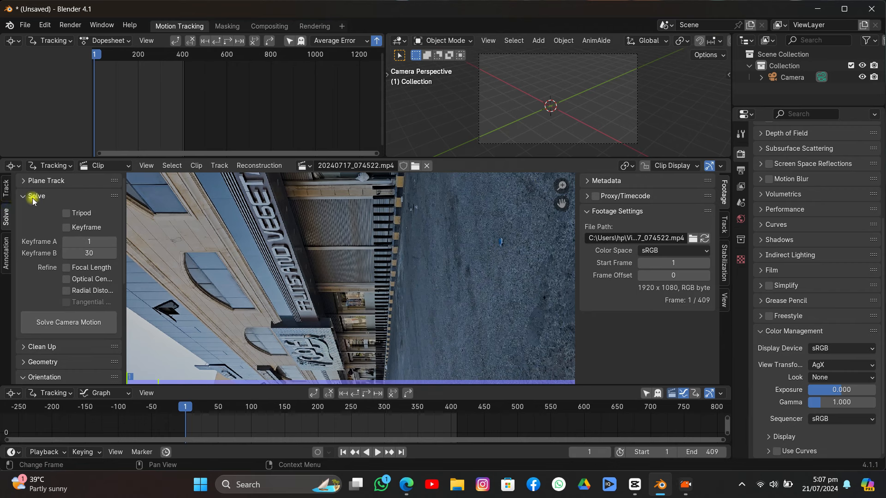
{"action": "left_click", "coordinate": [6, 187]}
{"action": "left_click", "coordinate": [85, 331]}
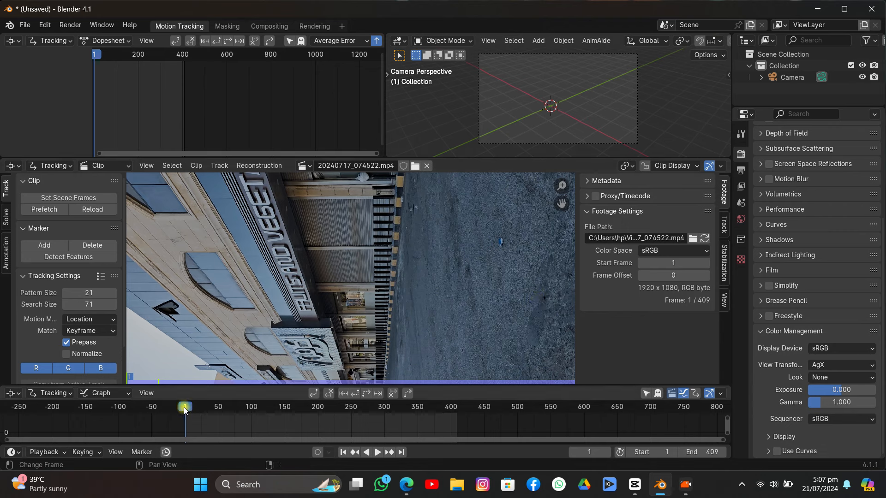
Compare frames 1 and 2 of the clip, return to frame 1, and enable Normalize in the tracking settings
{"action": "left_click_drag", "start_coordinate": [184, 410], "coordinate": [186, 409]}
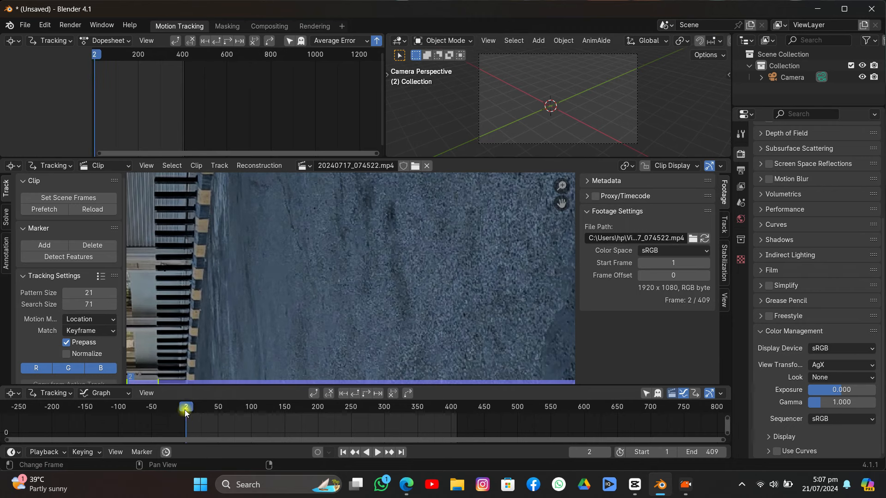
{"action": "left_click", "coordinate": [185, 408]}
{"action": "left_click", "coordinate": [185, 411]}
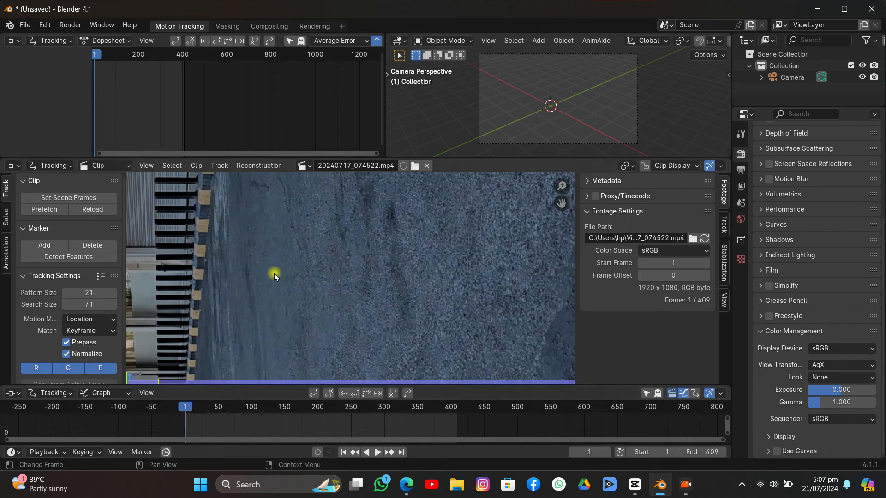
Examine the building and pavement at different magnifications for trackable features, and read through the remaining tracking settings
{"action": "middle_click_drag", "start_coordinate": [274, 273], "coordinate": [493, 243]}
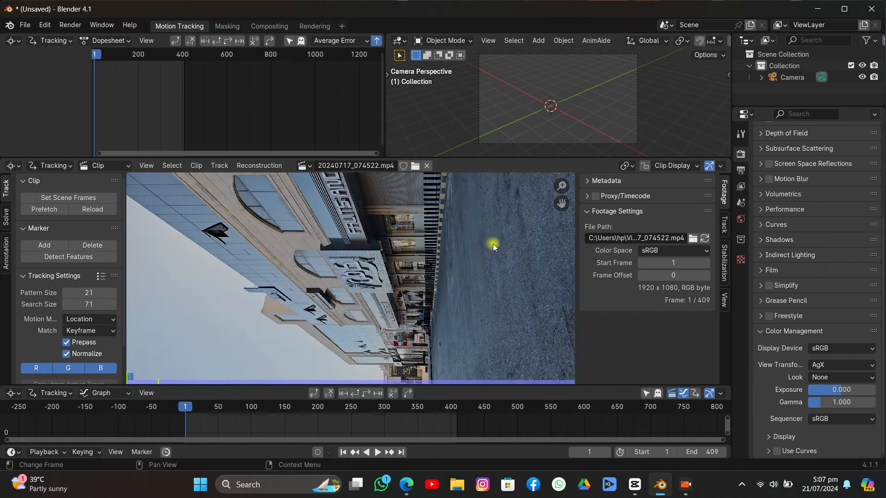
{"action": "scroll", "coordinate": [492, 244], "scroll_direction": "down", "scroll_amount": 3}
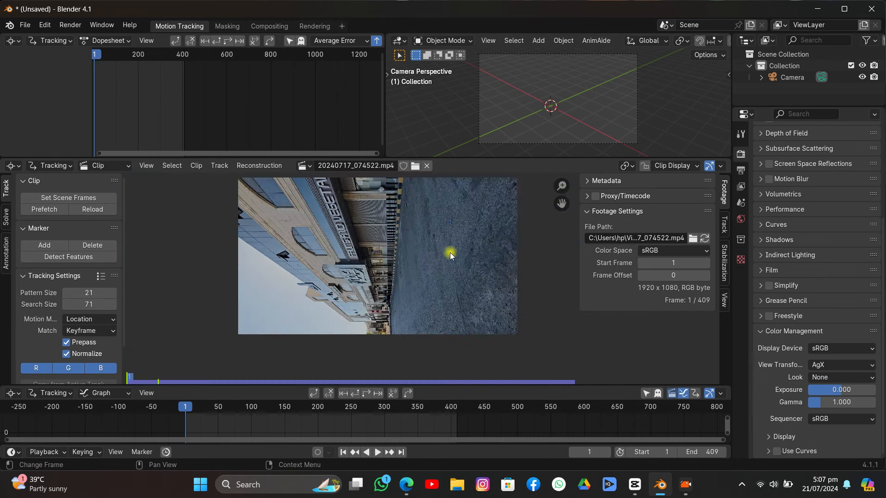
{"action": "scroll", "coordinate": [397, 302], "scroll_direction": "up", "scroll_amount": 3}
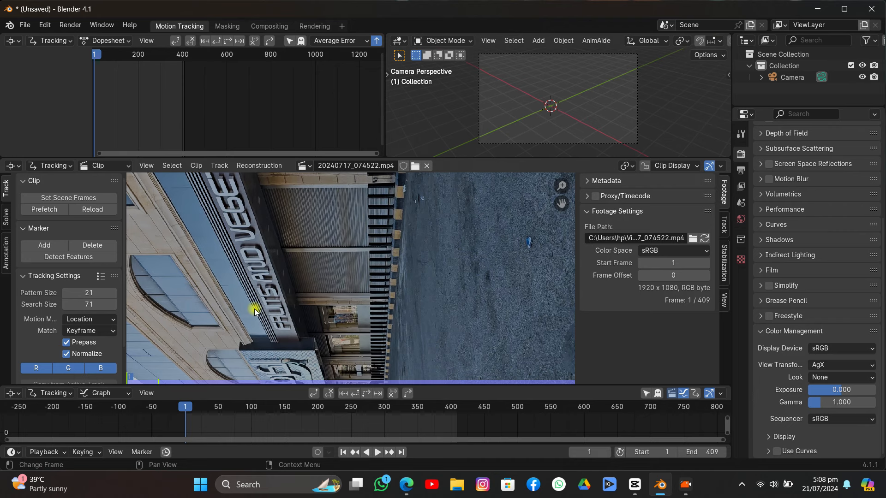
{"action": "scroll", "coordinate": [255, 311], "scroll_direction": "down", "scroll_amount": 3}
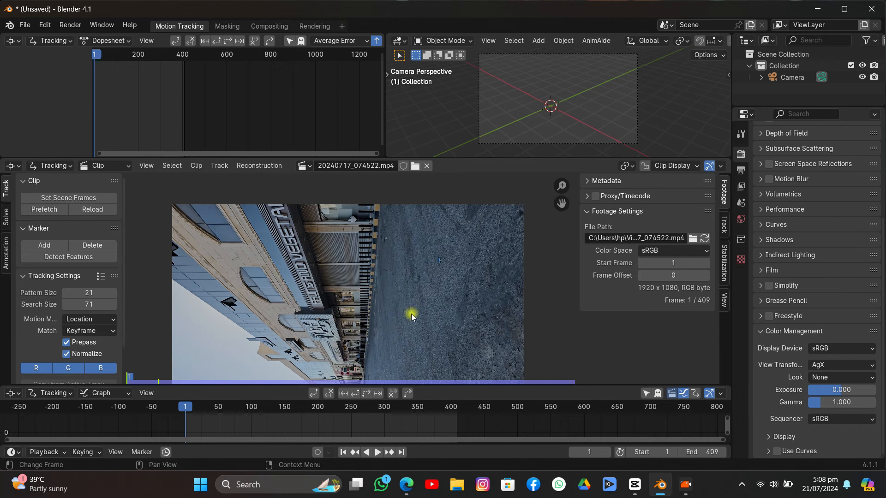
{"action": "scroll", "coordinate": [411, 314], "scroll_direction": "up", "scroll_amount": 3}
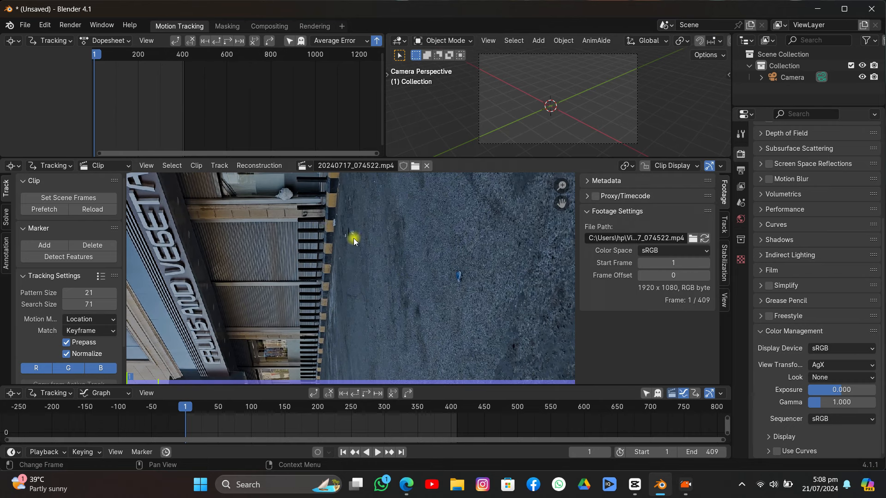
{"action": "scroll", "coordinate": [364, 281], "scroll_direction": "down", "scroll_amount": 5}
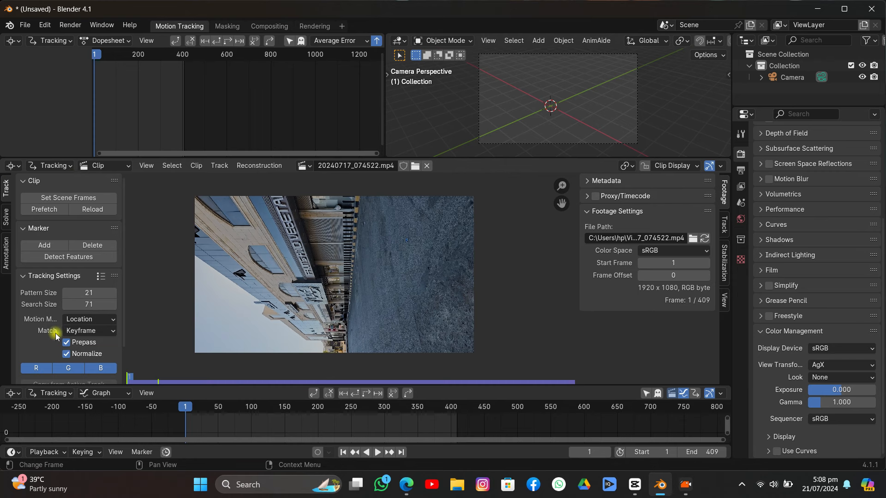
{"action": "scroll", "coordinate": [65, 360], "scroll_direction": "down", "scroll_amount": 2}
{"action": "scroll", "coordinate": [67, 300], "scroll_direction": "up", "scroll_amount": 2}
{"action": "scroll", "coordinate": [81, 365], "scroll_direction": "down", "scroll_amount": 2}
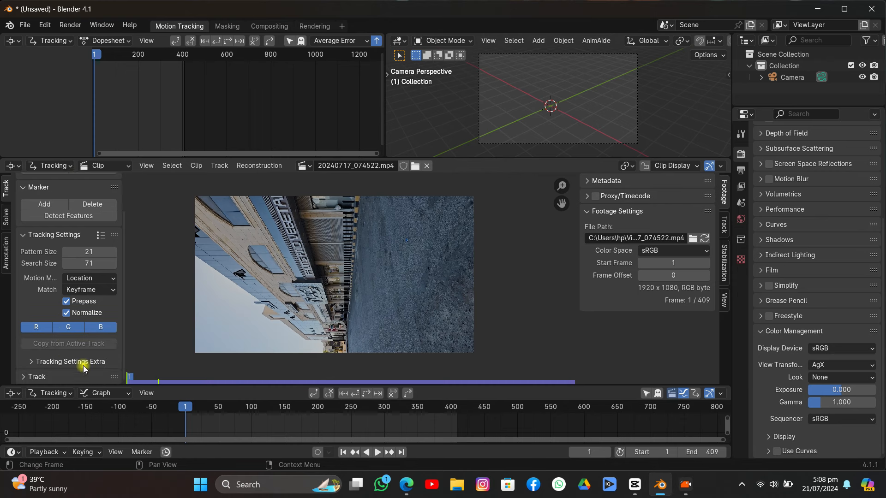
{"action": "scroll", "coordinate": [69, 231], "scroll_direction": "up", "scroll_amount": 2}
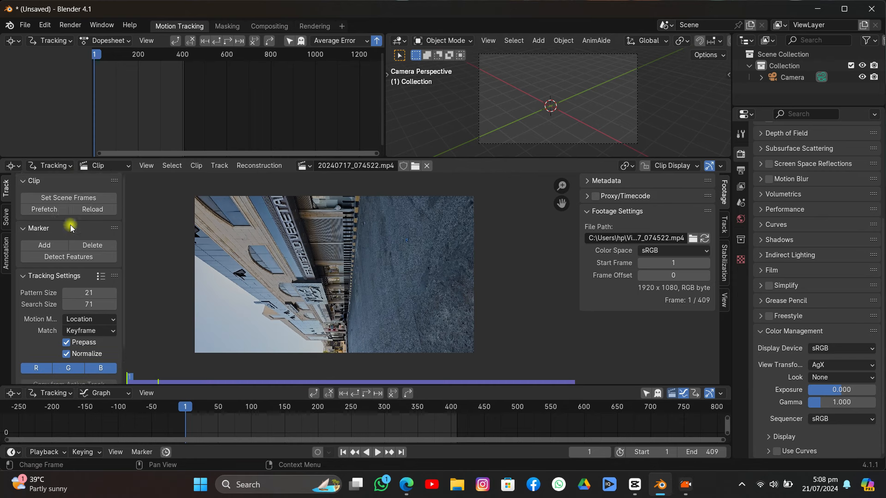
Try adding a single tracking marker in the middle of the pavement and undo it
{"action": "left_click", "coordinate": [44, 249]}
{"action": "left_click", "coordinate": [397, 272]}
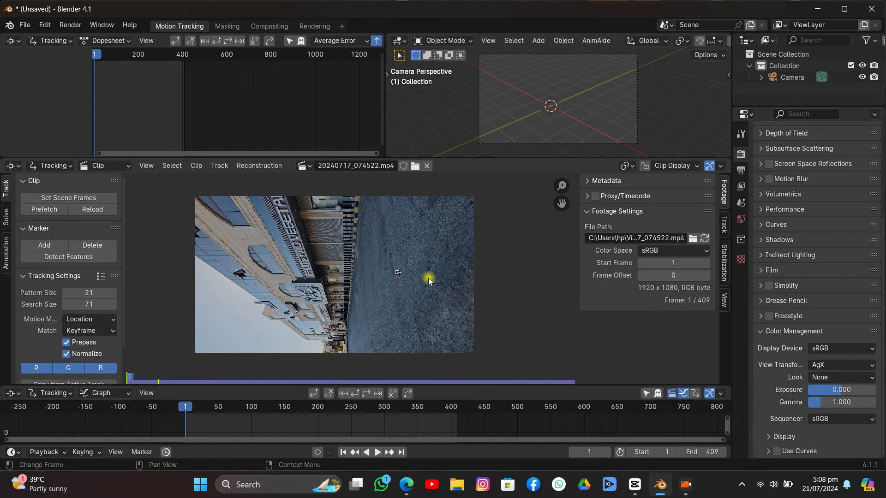
{"action": "key", "text": "ctrl+z"}
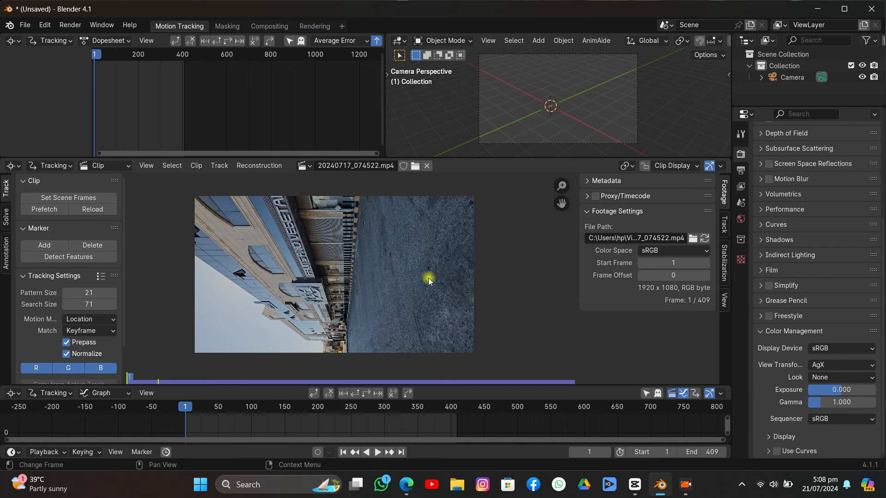
Detect features across the whole frame with the detection threshold lowered to 0.060
{"action": "left_click", "coordinate": [72, 256]}
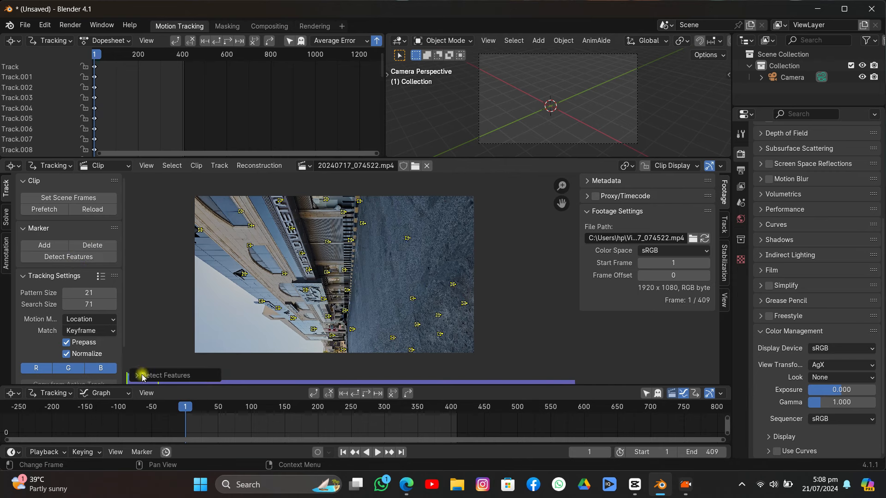
{"action": "left_click", "coordinate": [156, 375]}
{"action": "left_click_drag", "start_coordinate": [260, 355], "coordinate": [182, 359]}
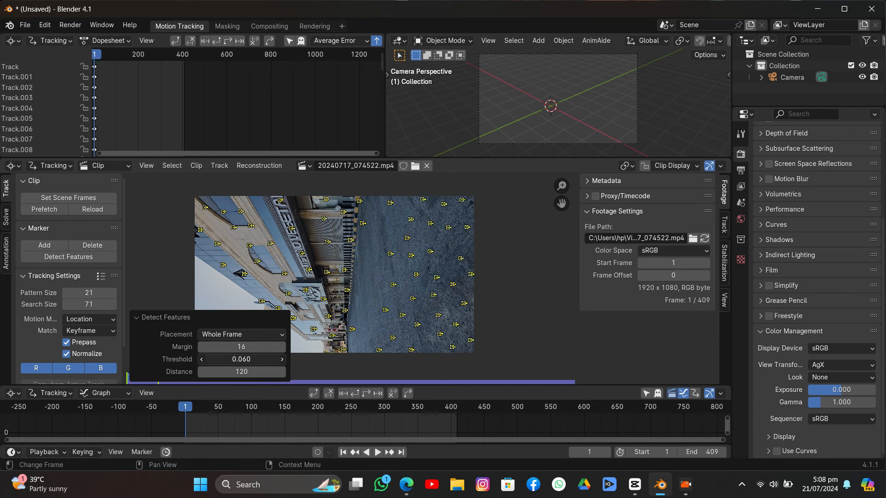
{"action": "left_click", "coordinate": [168, 317]}
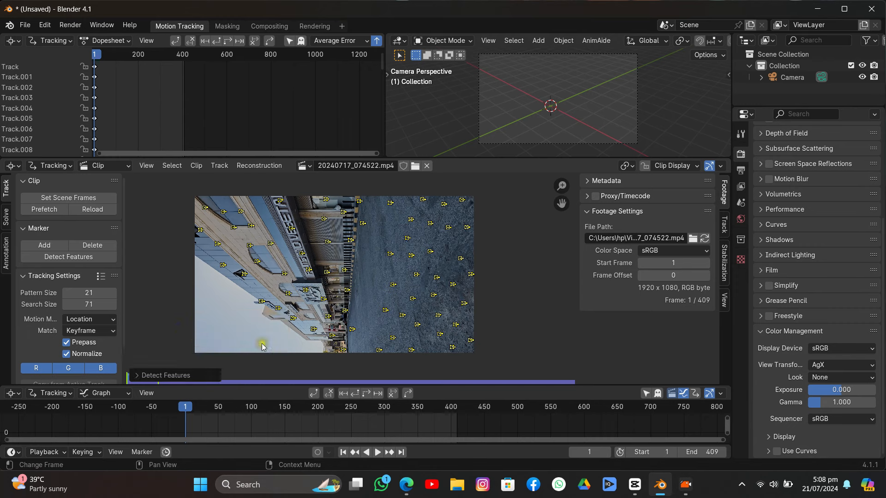
Track all detected markers forward through the clip and check their positions back at frame 110
{"action": "left_click", "coordinate": [367, 393]}
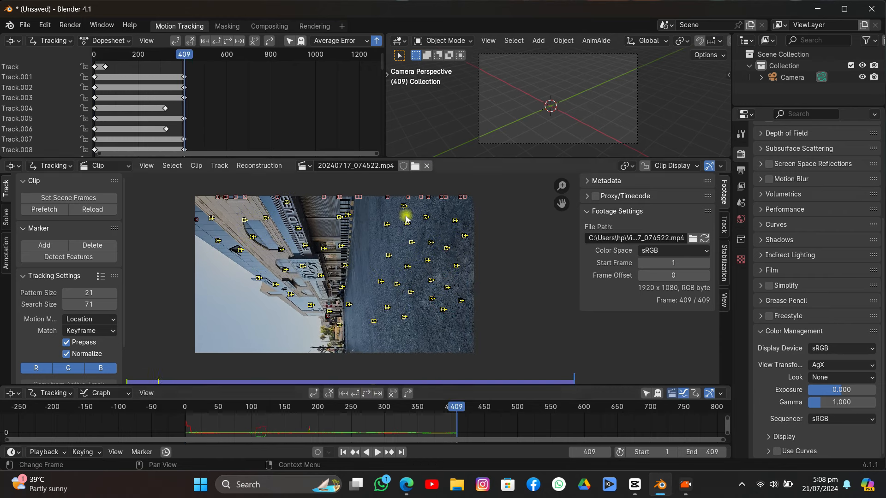
{"action": "scroll", "coordinate": [406, 249], "scroll_direction": "up", "scroll_amount": 3}
{"action": "left_click_drag", "start_coordinate": [449, 405], "coordinate": [258, 406]}
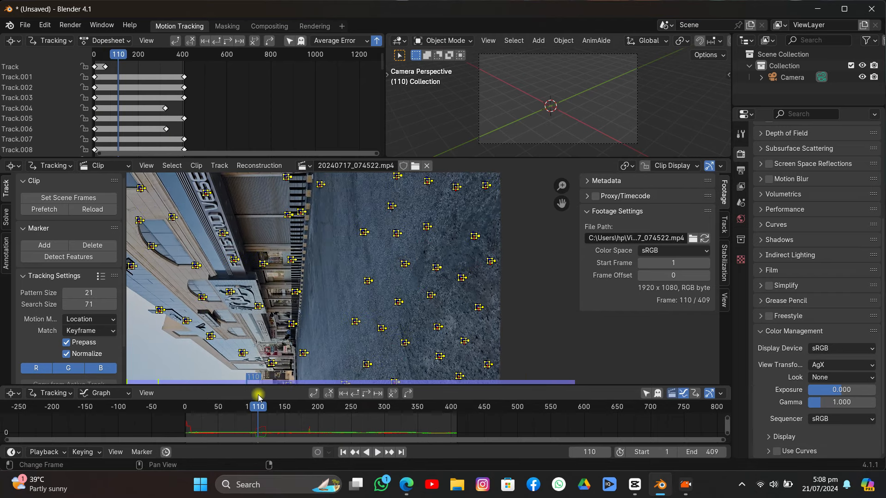
Try the Tripod option in the camera solve settings and turn it off again
{"action": "left_click", "coordinate": [8, 213]}
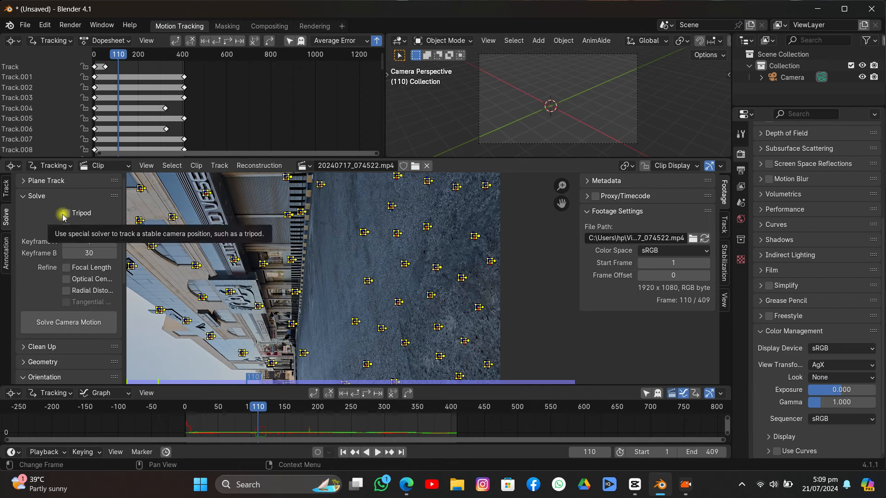
{"action": "left_click", "coordinate": [78, 214]}
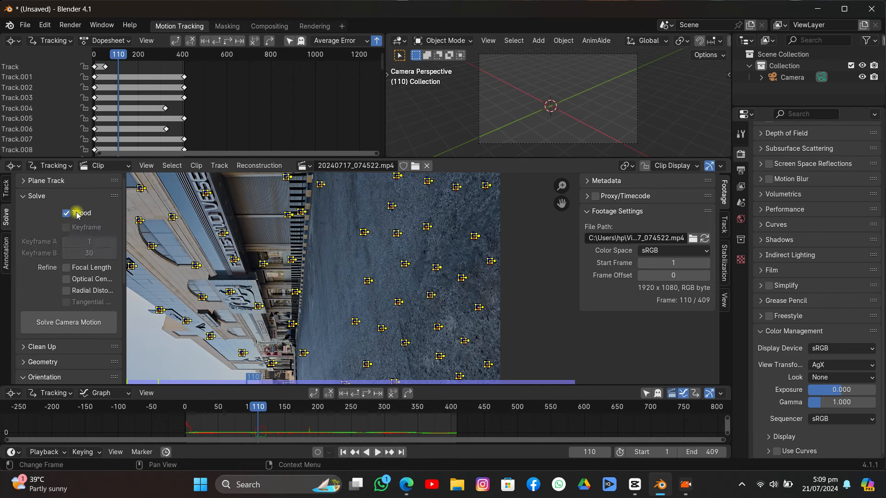
{"action": "left_click", "coordinate": [77, 214]}
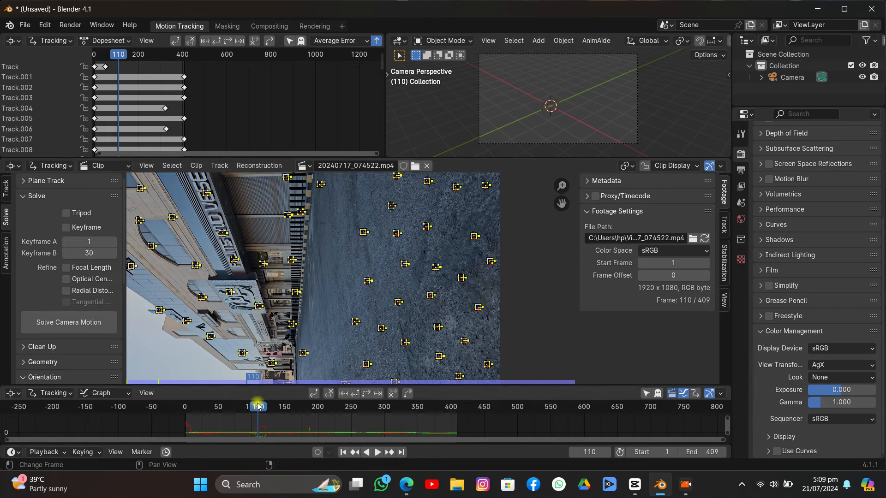
Set the solver's Keyframe A to 41 and Keyframe B to 181, leaving automatic keyframe selection off
{"action": "mouse_move", "coordinate": [259, 407]}
{"action": "left_mouse_down"}
{"action": "mouse_move", "coordinate": [198, 411]}
{"action": "mouse_move", "coordinate": [214, 413]}
{"action": "mouse_move", "coordinate": [199, 420]}
{"action": "mouse_move", "coordinate": [360, 428]}
{"action": "mouse_move", "coordinate": [231, 430]}
{"action": "mouse_move", "coordinate": [256, 433]}
{"action": "mouse_move", "coordinate": [283, 433]}
{"action": "mouse_move", "coordinate": [217, 414]}
{"action": "mouse_move", "coordinate": [333, 423]}
{"action": "mouse_move", "coordinate": [339, 411]}
{"action": "mouse_move", "coordinate": [245, 410]}
{"action": "left_mouse_up"}
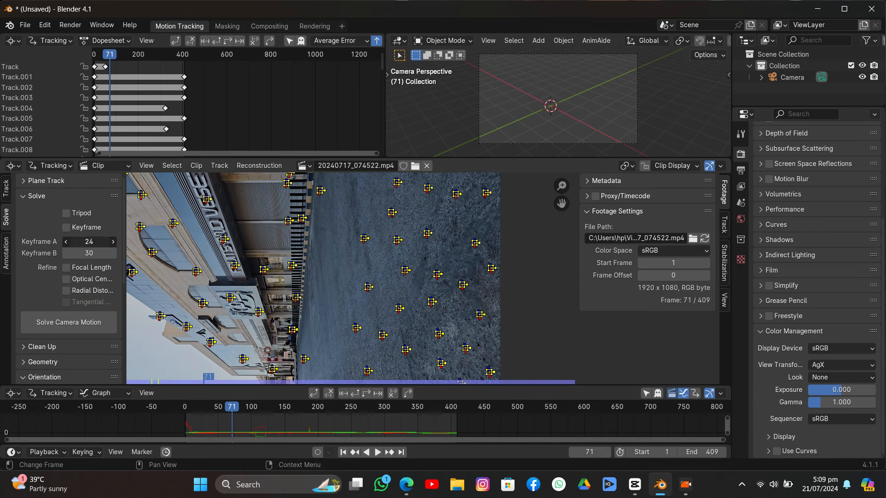
{"action": "left_click_drag", "start_coordinate": [89, 253], "coordinate": [106, 253]}
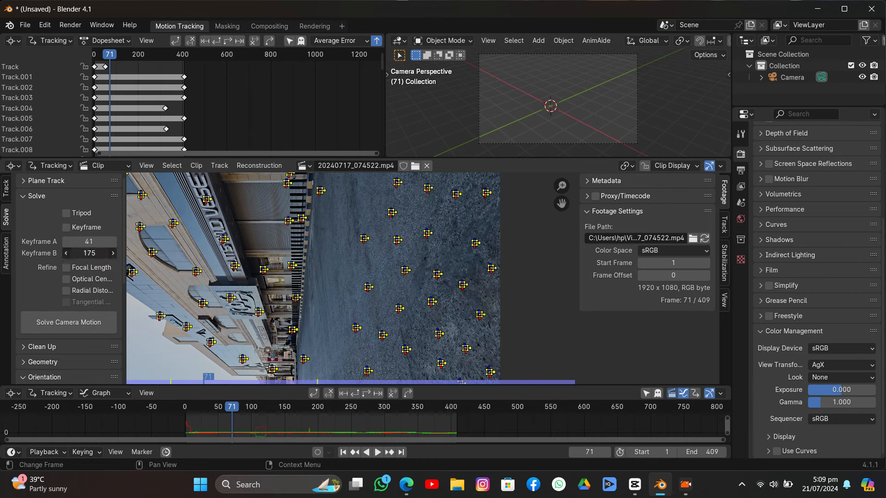
{"action": "left_click_drag", "start_coordinate": [232, 420], "coordinate": [246, 432]}
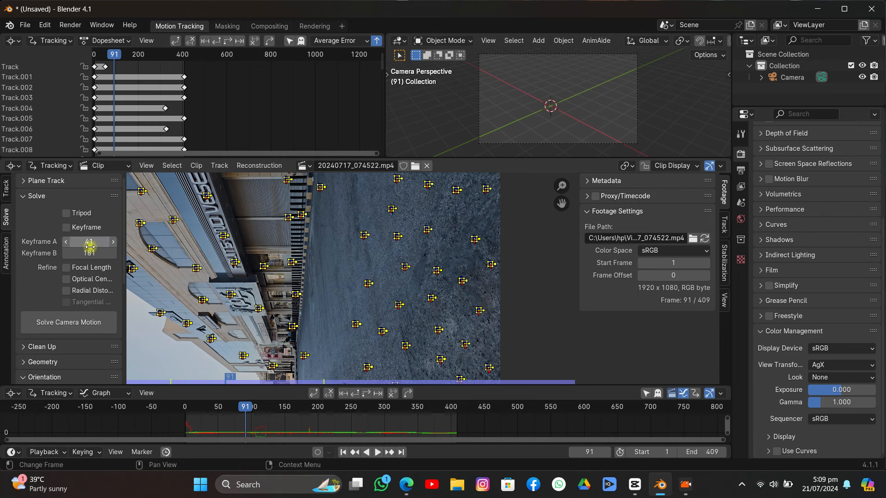
{"action": "left_click", "coordinate": [67, 228]}
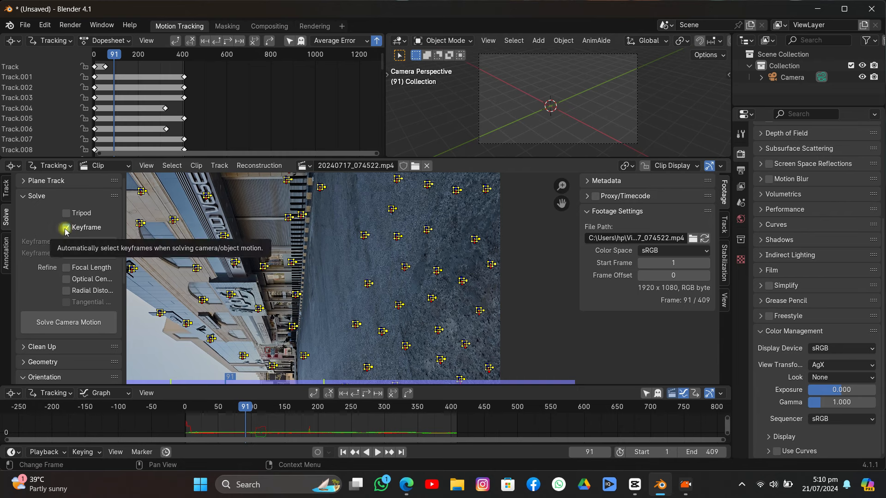
{"action": "left_click", "coordinate": [66, 228]}
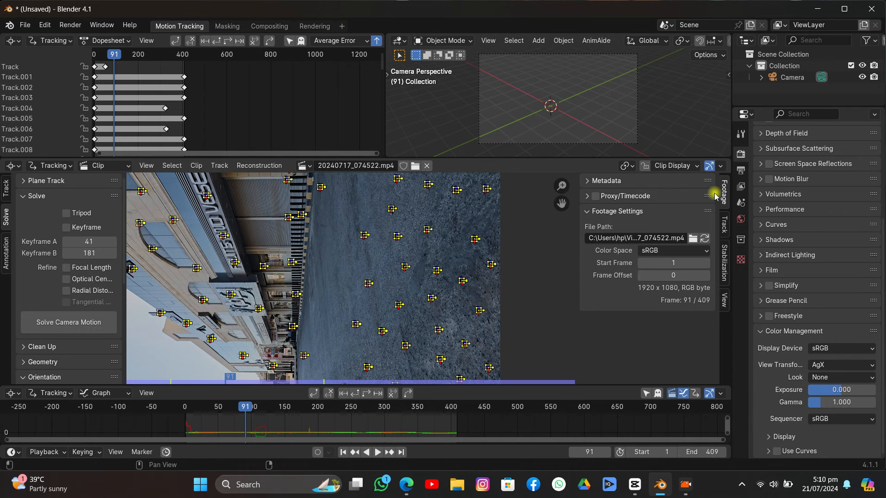
Open the clip camera's sensor and lens settings in the track properties
{"action": "left_click", "coordinate": [723, 225]}
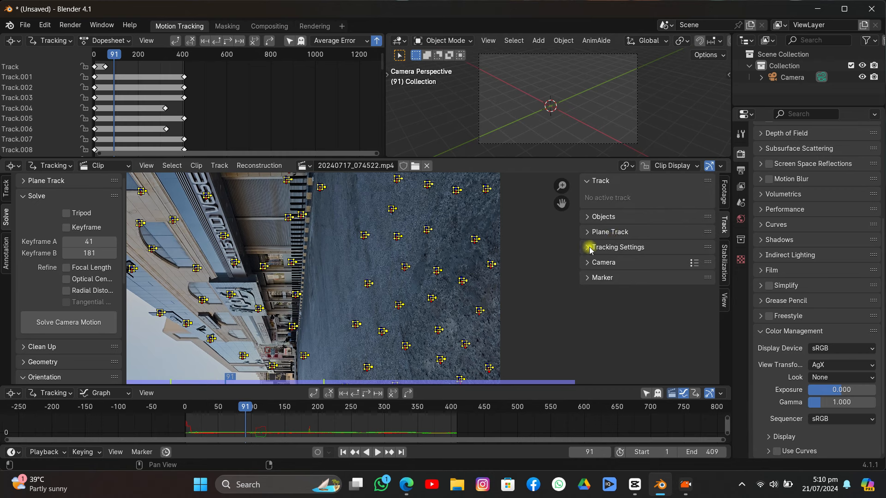
{"action": "left_click", "coordinate": [596, 263]}
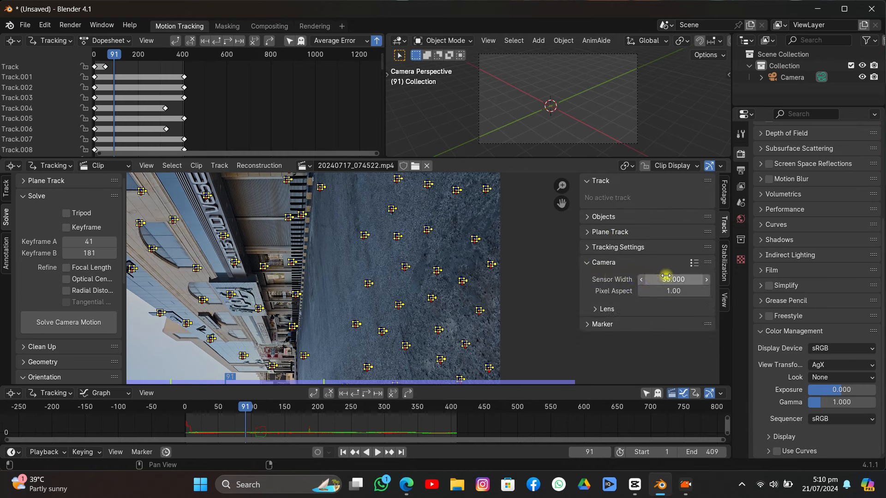
{"action": "left_click", "coordinate": [602, 307]}
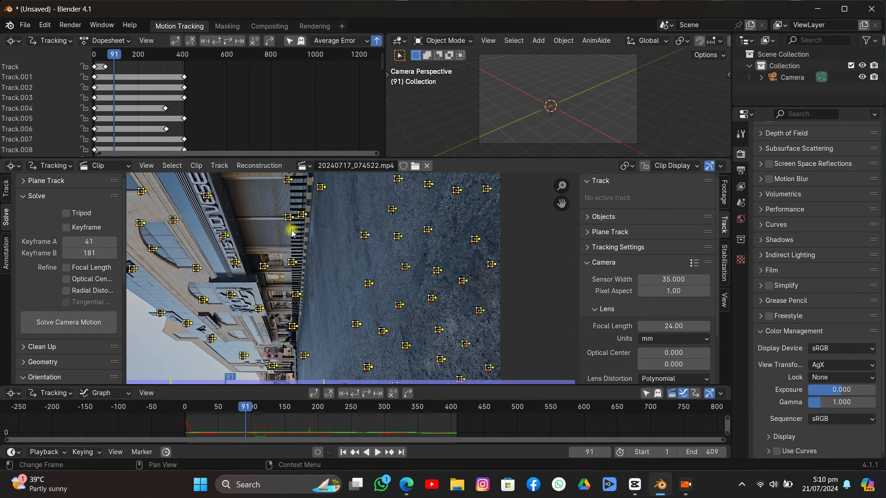
Enable refinement of focal length, optical center and radial distortion, and solve the camera motion
{"action": "left_click", "coordinate": [66, 268]}
{"action": "left_click", "coordinate": [66, 279]}
{"action": "left_click", "coordinate": [67, 291]}
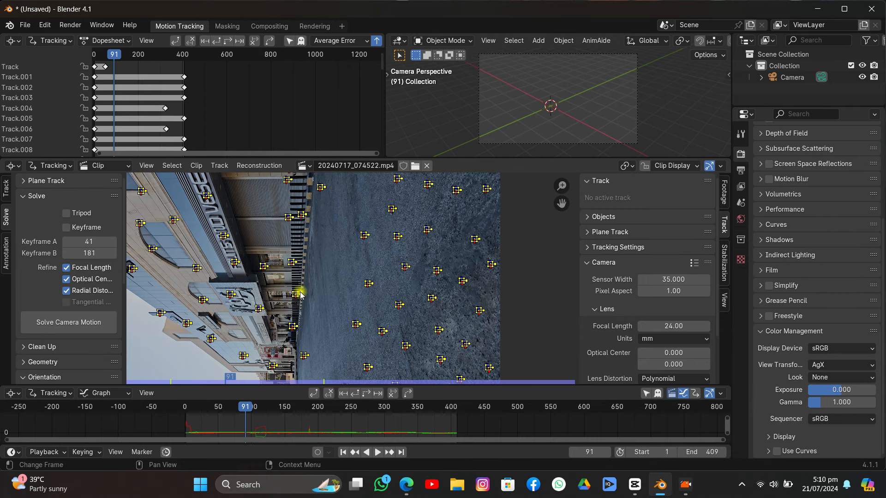
{"action": "scroll", "coordinate": [300, 295], "scroll_direction": "down", "scroll_amount": 3}
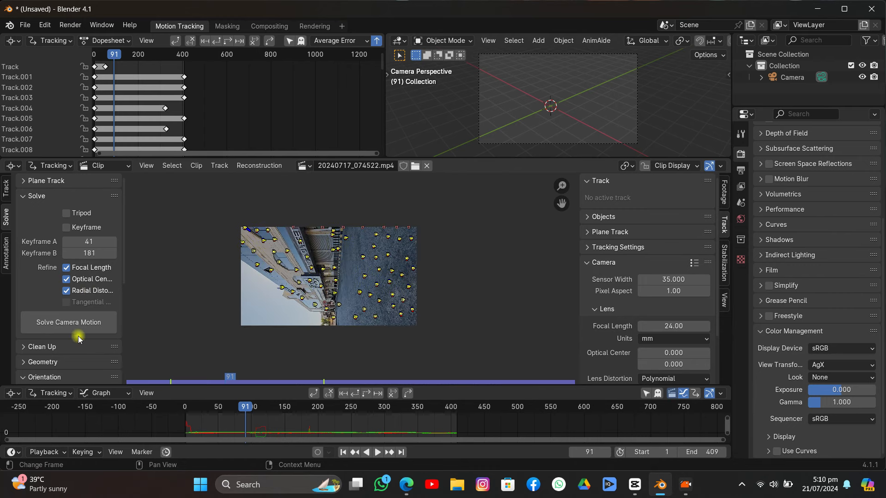
{"action": "scroll", "coordinate": [47, 336], "scroll_direction": "down", "scroll_amount": 2}
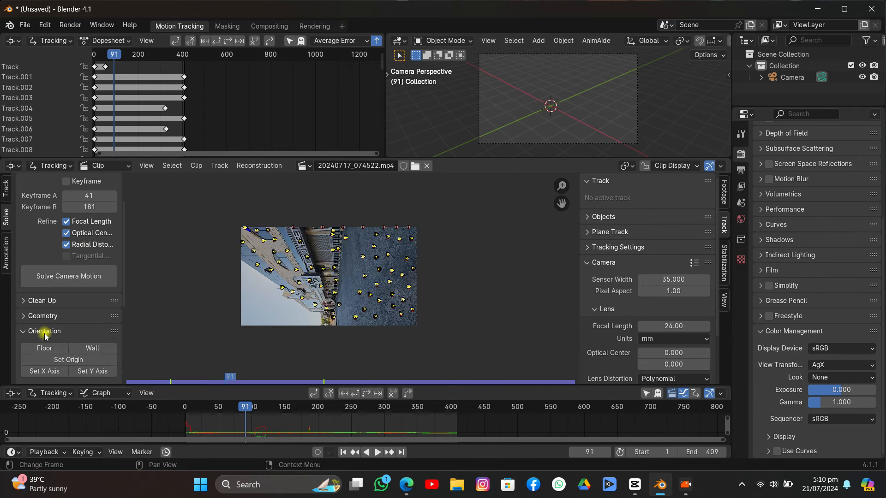
{"action": "left_click", "coordinate": [64, 276]}
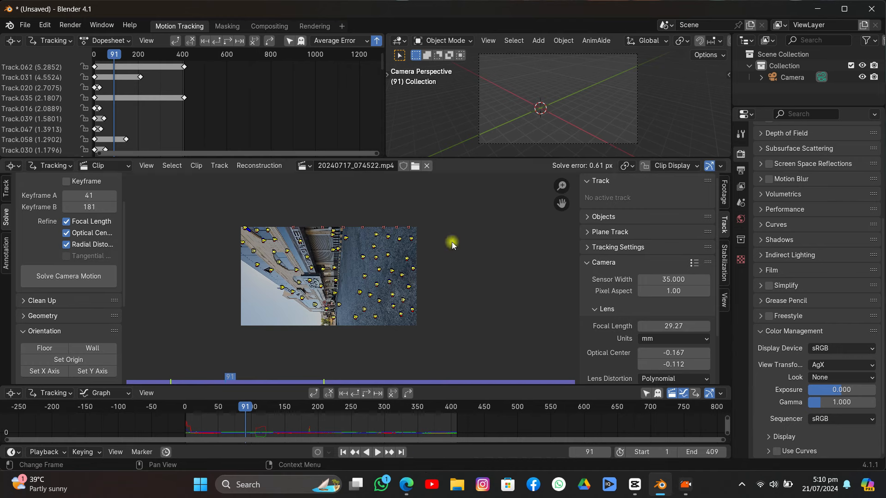
Filter the problematic tracks, set the Track Threshold to 1.88, and delete the selected tracks
{"action": "scroll", "coordinate": [452, 242], "scroll_direction": "up", "scroll_amount": 2}
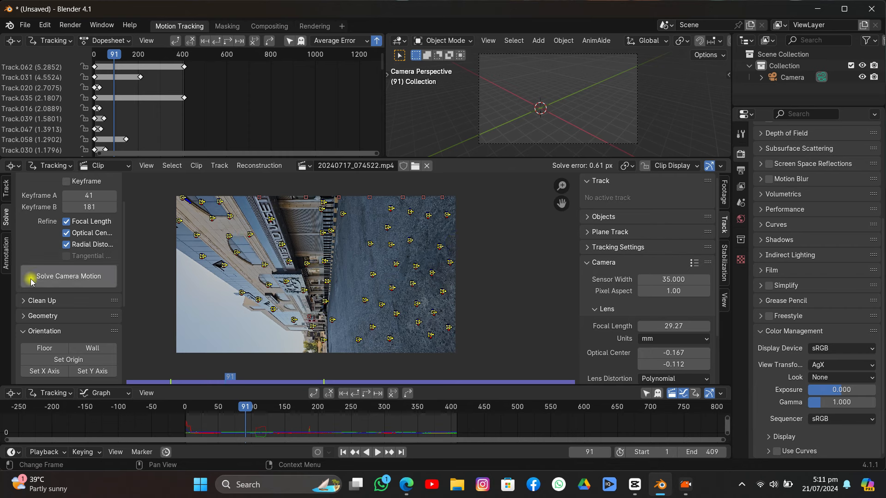
{"action": "left_click", "coordinate": [26, 301]}
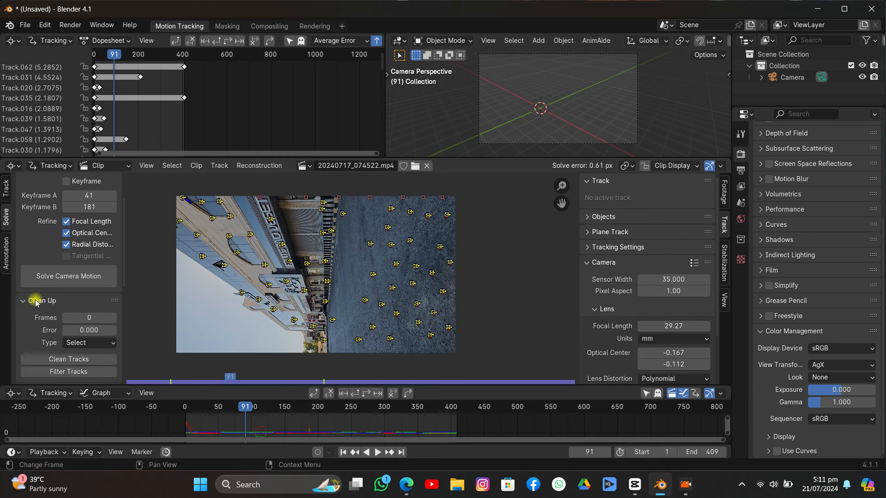
{"action": "scroll", "coordinate": [35, 299], "scroll_direction": "down", "scroll_amount": 3}
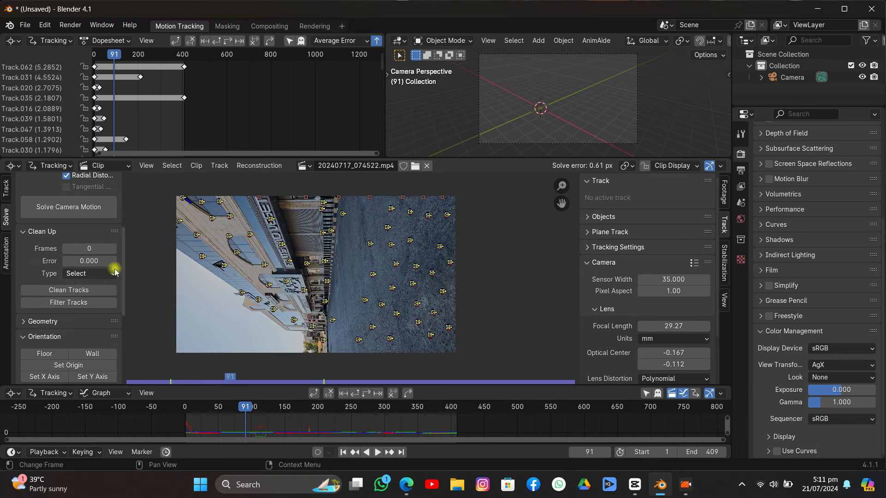
{"action": "left_click", "coordinate": [73, 304]}
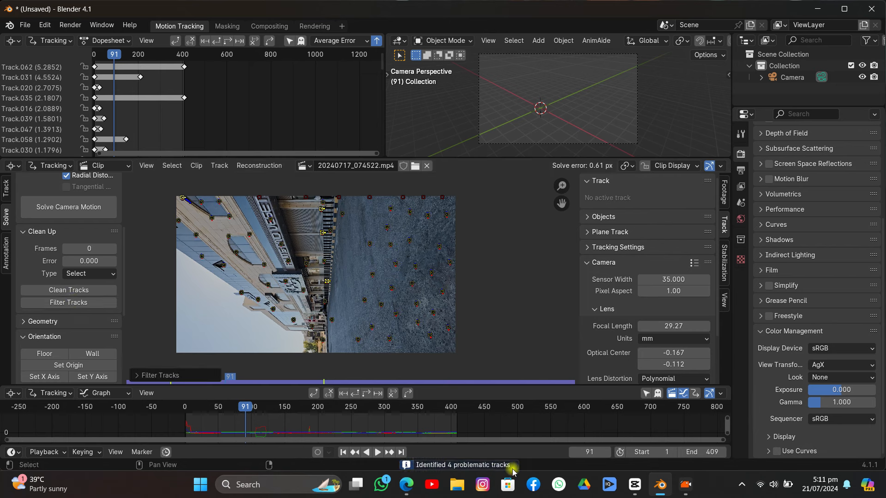
{"action": "left_click", "coordinate": [157, 375]}
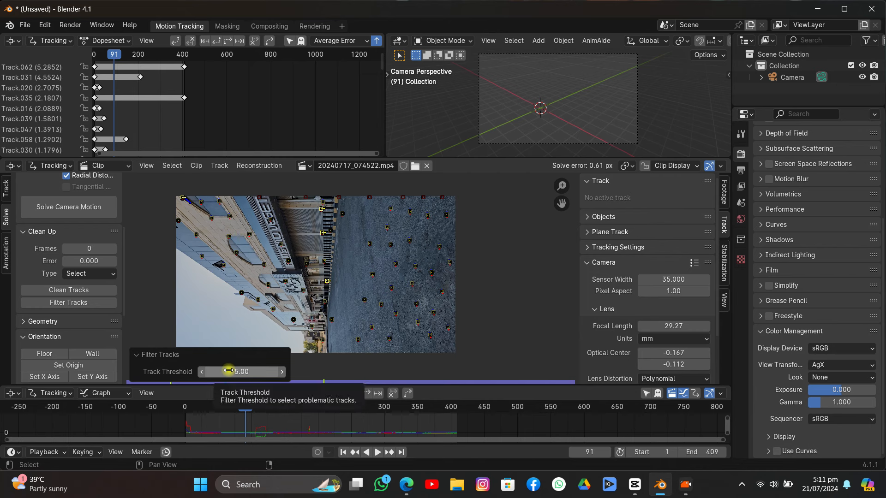
{"action": "mouse_move", "coordinate": [240, 372]}
{"action": "left_mouse_down"}
{"action": "mouse_move", "coordinate": [218, 372]}
{"action": "mouse_move", "coordinate": [243, 372]}
{"action": "mouse_move", "coordinate": [226, 372]}
{"action": "left_mouse_up"}
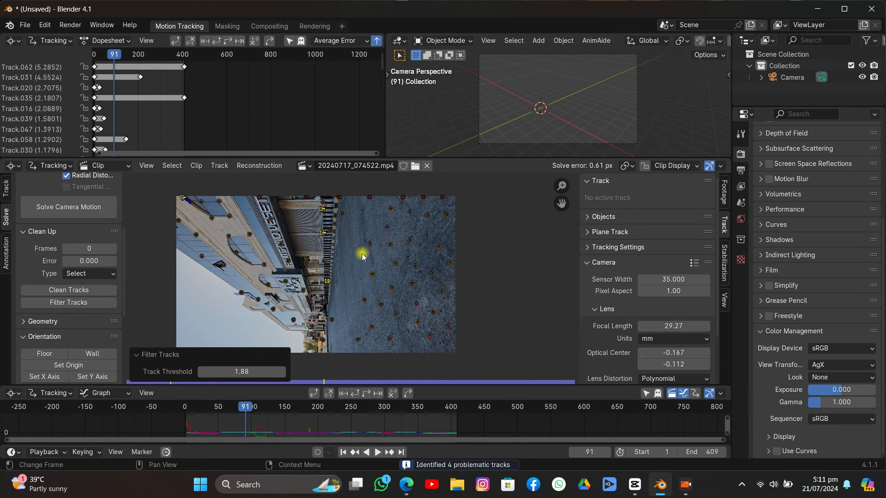
{"action": "key", "text": "x"}
{"action": "left_click", "coordinate": [394, 282]}
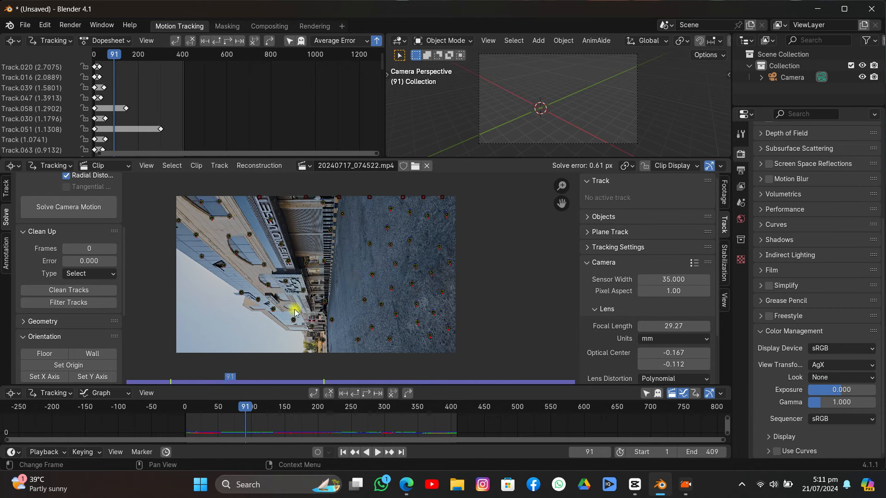
Turn on the track info display in the clip view and clear the marker selection
{"action": "scroll", "coordinate": [294, 312], "scroll_direction": "up", "scroll_amount": 2}
{"action": "middle_click_drag", "start_coordinate": [323, 318], "coordinate": [355, 324]}
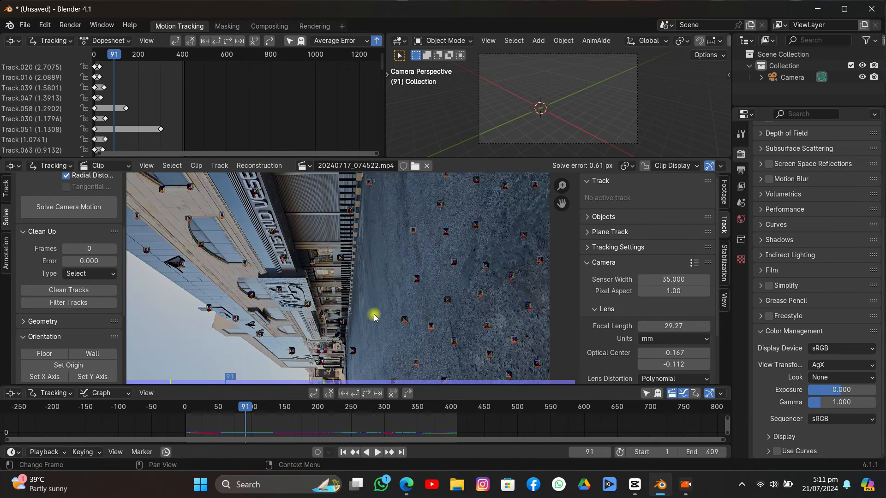
{"action": "left_click", "coordinate": [672, 165]}
{"action": "key", "text": "a"}
{"action": "key", "text": "alt+a"}
Select the track on the dark railing bars beside the road and examine its position and average error
{"action": "left_click", "coordinate": [352, 209]}
{"action": "scroll", "coordinate": [396, 228], "scroll_direction": "up", "scroll_amount": 3}
{"action": "middle_click_drag", "start_coordinate": [372, 223], "coordinate": [348, 286]}
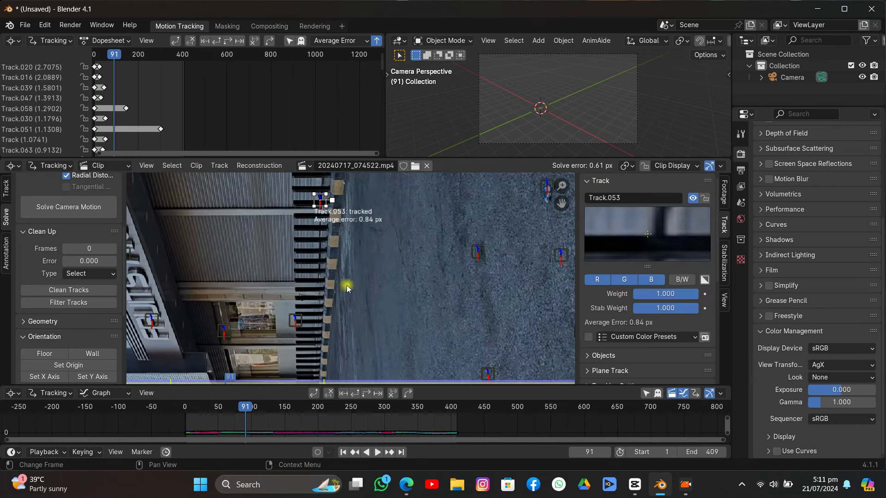
{"action": "middle_click_drag", "start_coordinate": [344, 247], "coordinate": [350, 309]}
{"action": "scroll", "coordinate": [352, 280], "scroll_direction": "up", "scroll_amount": 4}
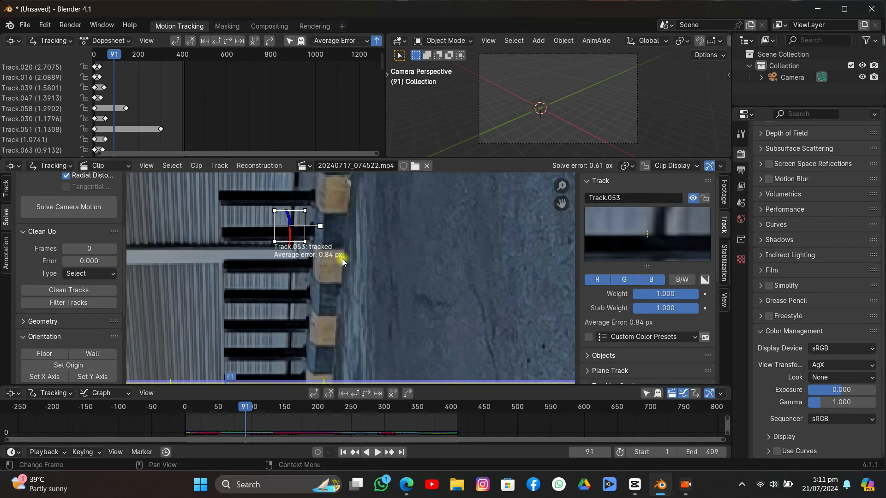
{"action": "scroll", "coordinate": [323, 260], "scroll_direction": "down", "scroll_amount": 4}
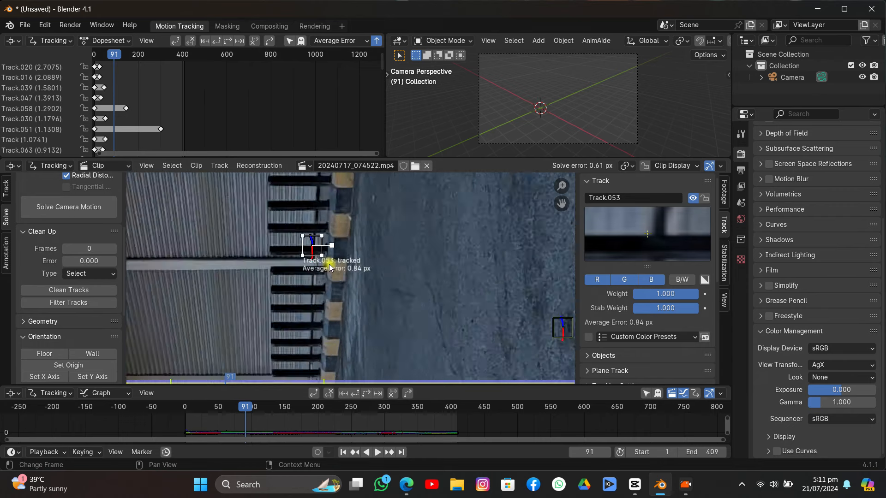
Delete the track on the road surface just beside the striped kerb
{"action": "left_click", "coordinate": [375, 233]}
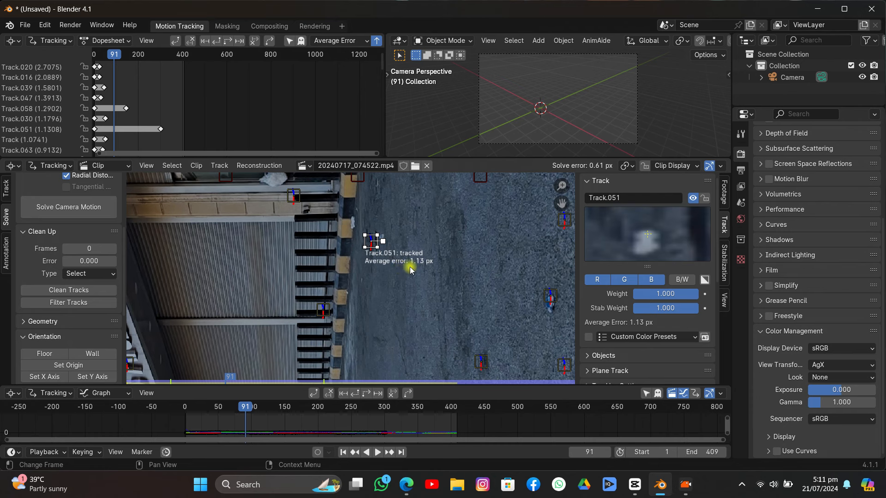
{"action": "key", "text": "x"}
{"action": "left_click", "coordinate": [410, 269]}
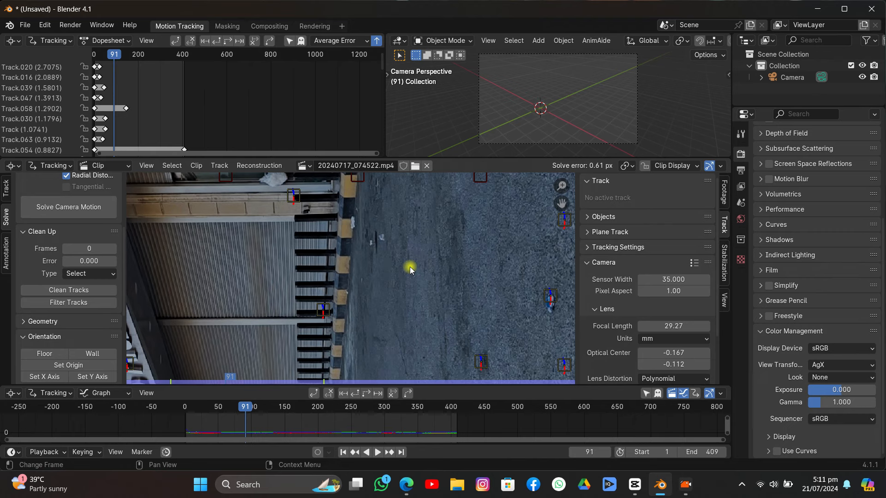
Run Filter Tracks again, trying track thresholds of 0.86, 1.01 and 2.42 to look for more problematic tracks
{"action": "scroll", "coordinate": [410, 268], "scroll_direction": "down", "scroll_amount": 4}
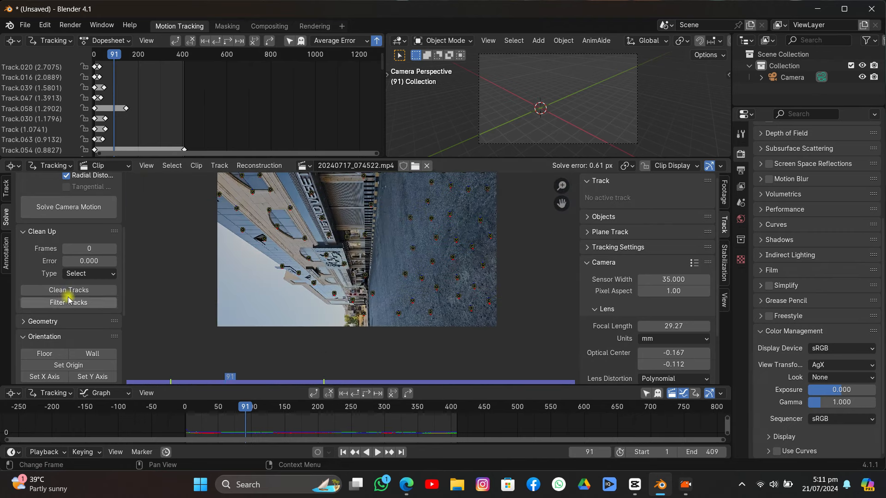
{"action": "left_click", "coordinate": [87, 302]}
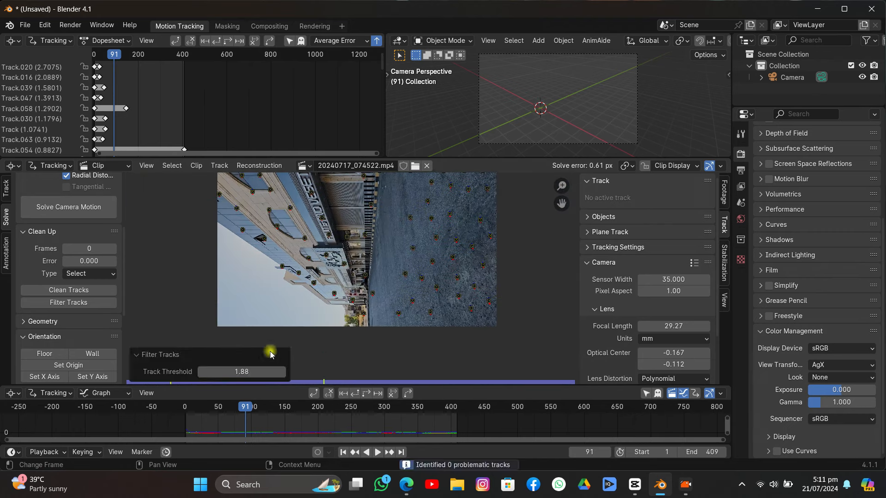
{"action": "left_click_drag", "start_coordinate": [250, 371], "coordinate": [268, 372]}
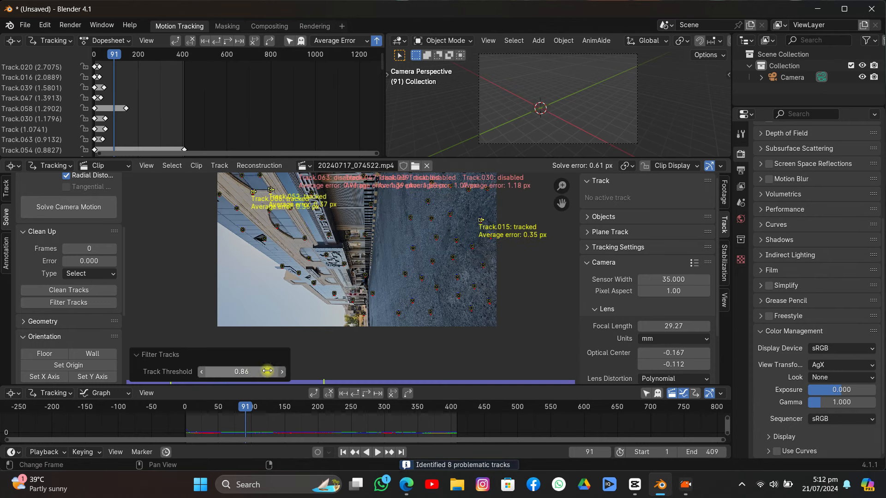
{"action": "left_click_drag", "start_coordinate": [250, 371], "coordinate": [320, 372]}
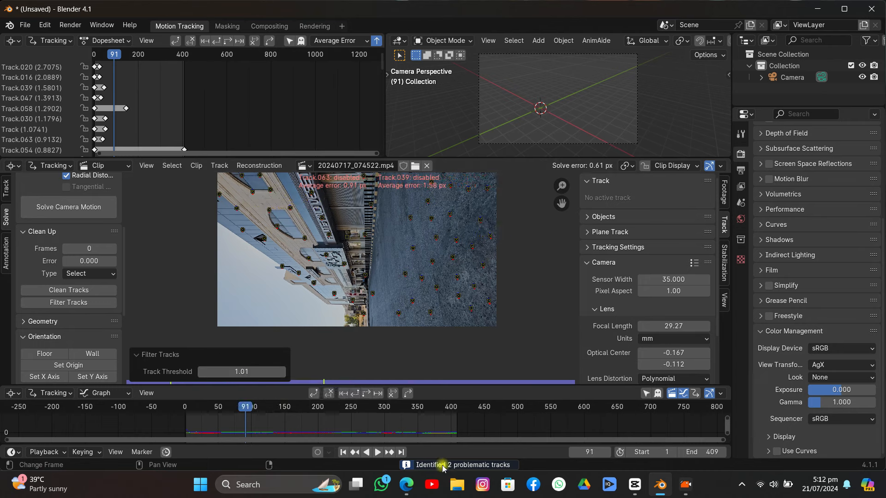
{"action": "left_click_drag", "start_coordinate": [232, 371], "coordinate": [297, 372]}
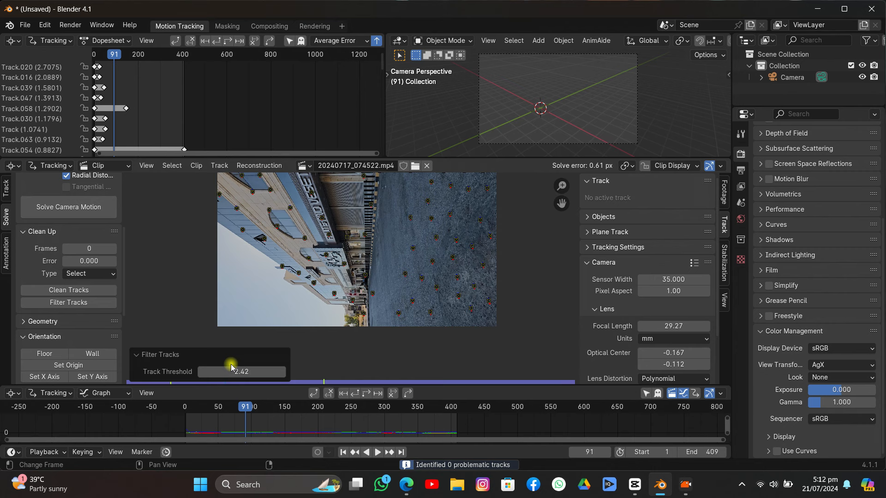
{"action": "left_click", "coordinate": [140, 355]}
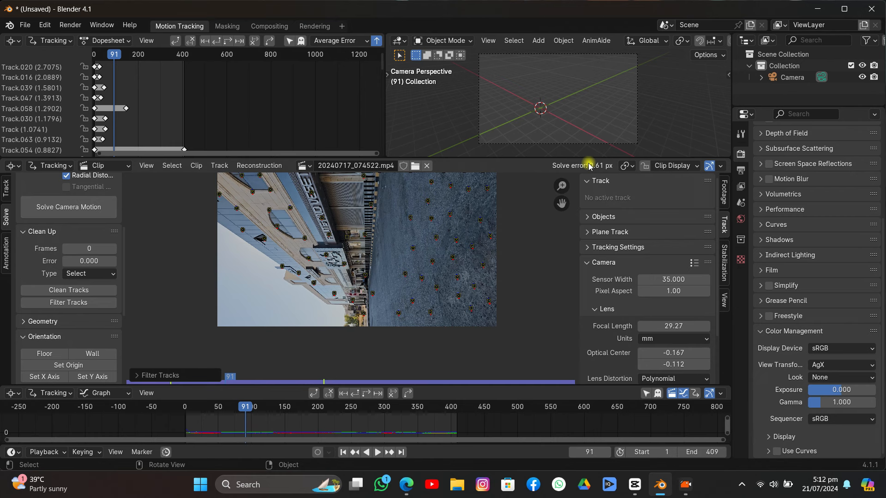
Run Clean Tracks with the Select action, trying a reprojection error around 1.950 to find high-error tracks
{"action": "left_click", "coordinate": [69, 290]}
{"action": "left_click", "coordinate": [181, 378]}
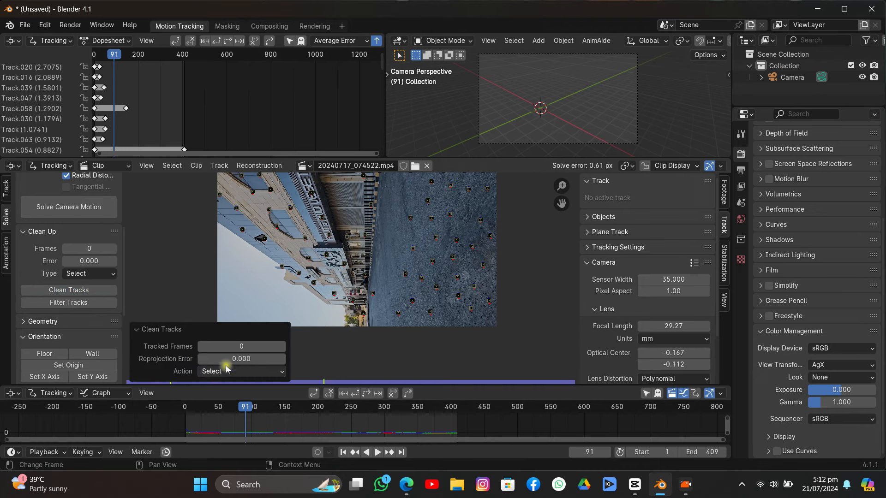
{"action": "left_click_drag", "start_coordinate": [235, 360], "coordinate": [325, 360]}
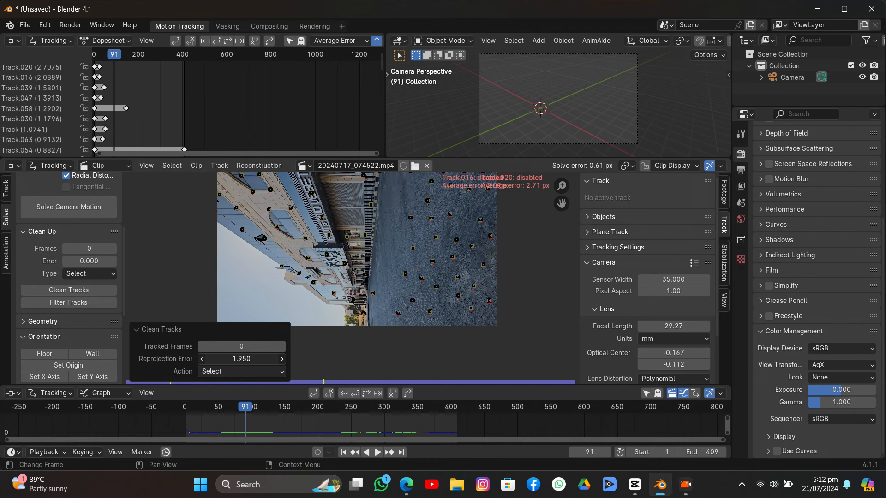
{"action": "left_click_drag", "start_coordinate": [241, 358], "coordinate": [243, 359]}
{"action": "left_click", "coordinate": [139, 329]}
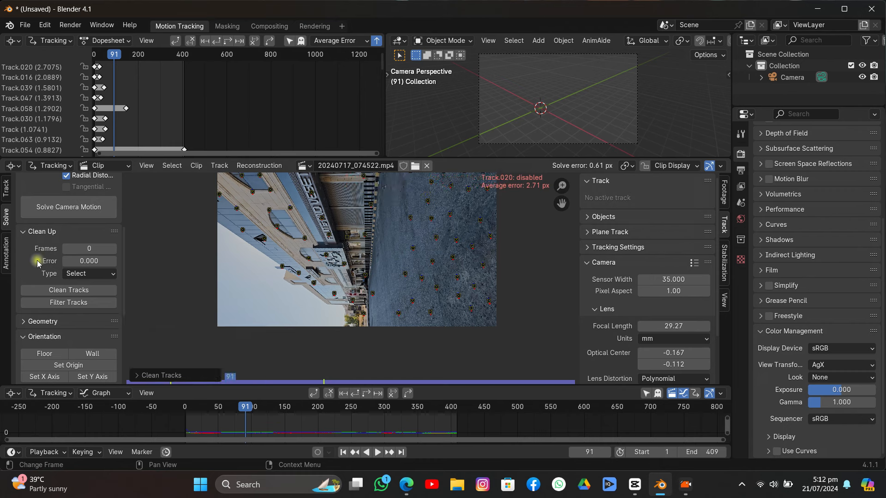
Clear the track selection and solve the camera motion again
{"action": "middle_click_drag", "start_coordinate": [536, 291], "coordinate": [519, 343]}
{"action": "left_click", "coordinate": [400, 278]}
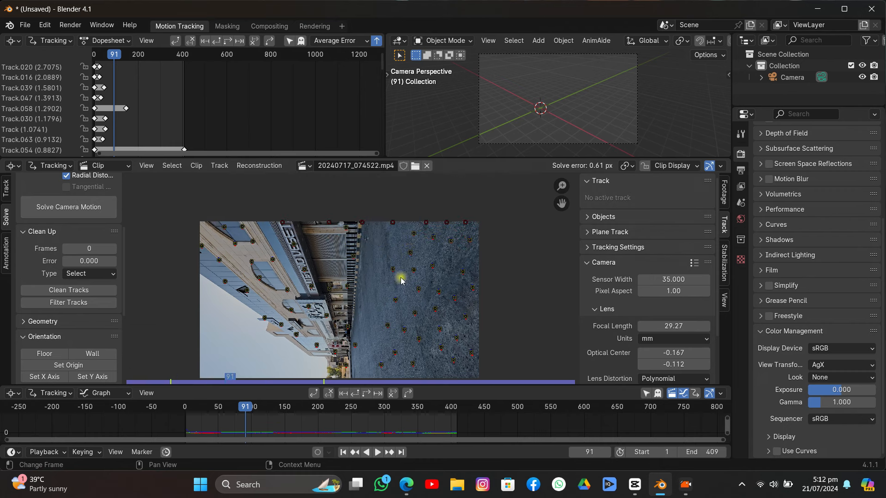
{"action": "left_click", "coordinate": [29, 211]}
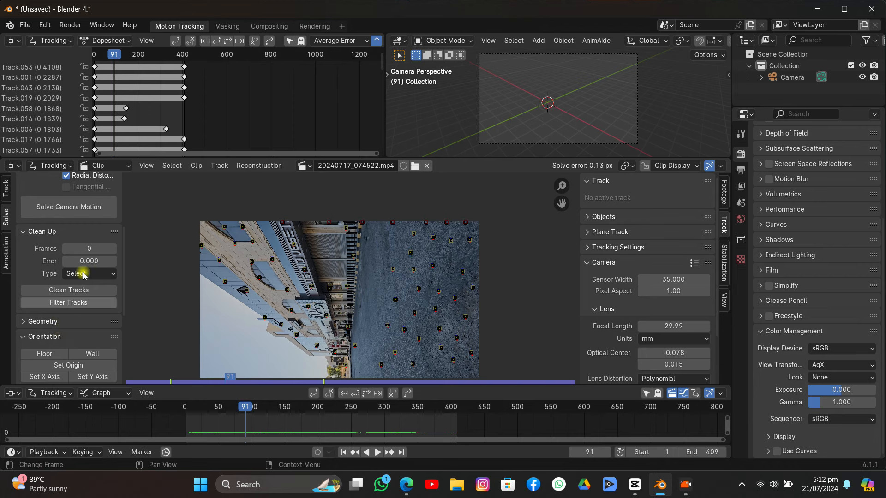
{"action": "scroll", "coordinate": [74, 260], "scroll_direction": "down", "scroll_amount": 8}
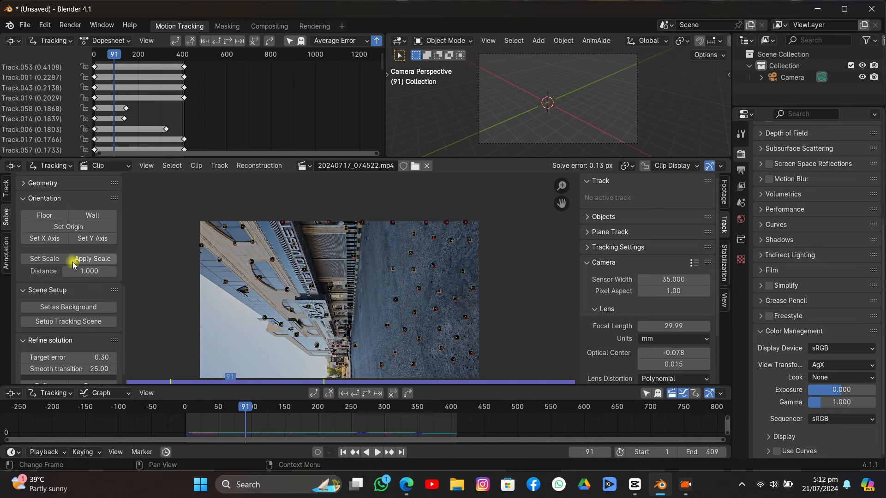
{"action": "scroll", "coordinate": [65, 288], "scroll_direction": "up", "scroll_amount": 6}
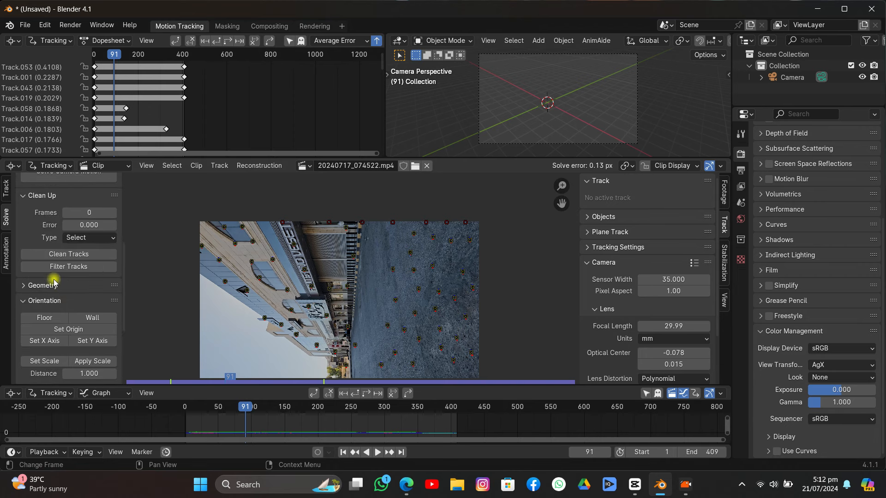
{"action": "left_click", "coordinate": [38, 286]}
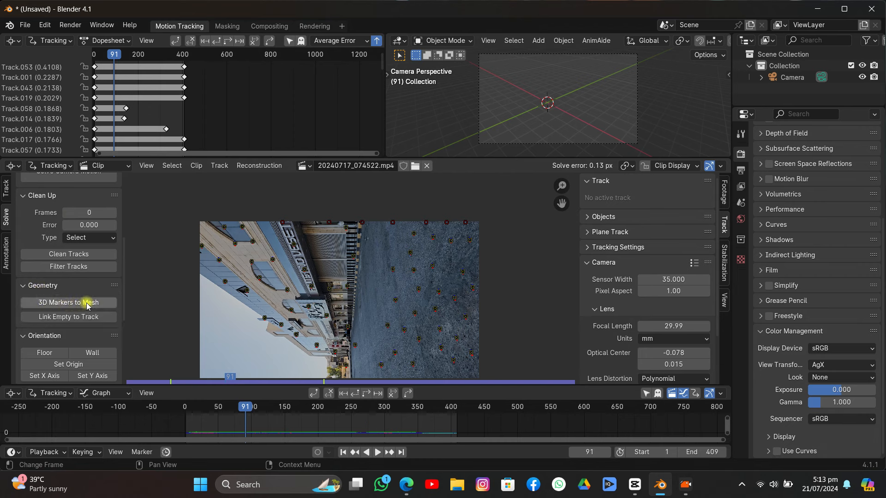
{"action": "left_click", "coordinate": [28, 286]}
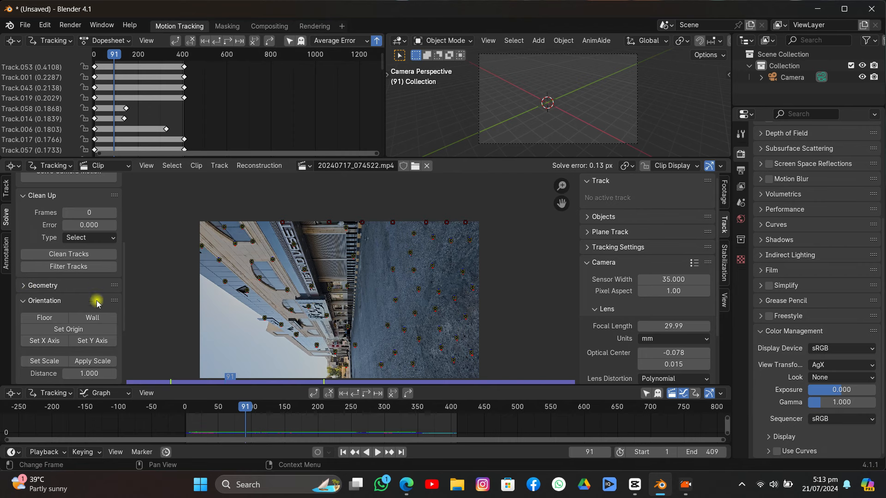
Set up the tracking scene from the solved camera motion, and select the camera in the 3D view
{"action": "scroll", "coordinate": [96, 303], "scroll_direction": "down", "scroll_amount": 3}
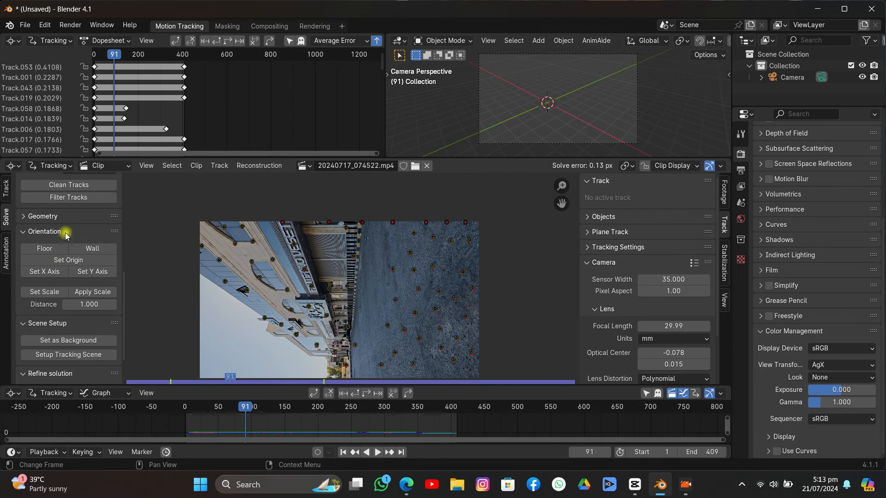
{"action": "left_click", "coordinate": [55, 355]}
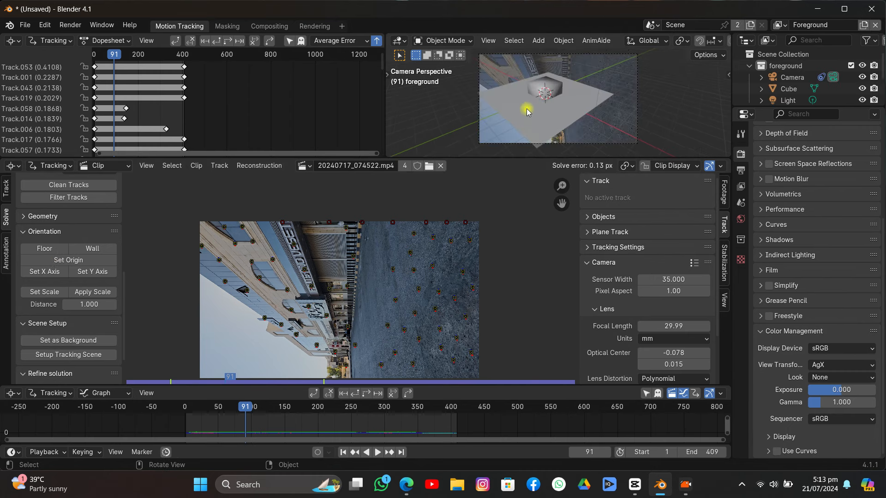
{"action": "left_click", "coordinate": [480, 56]}
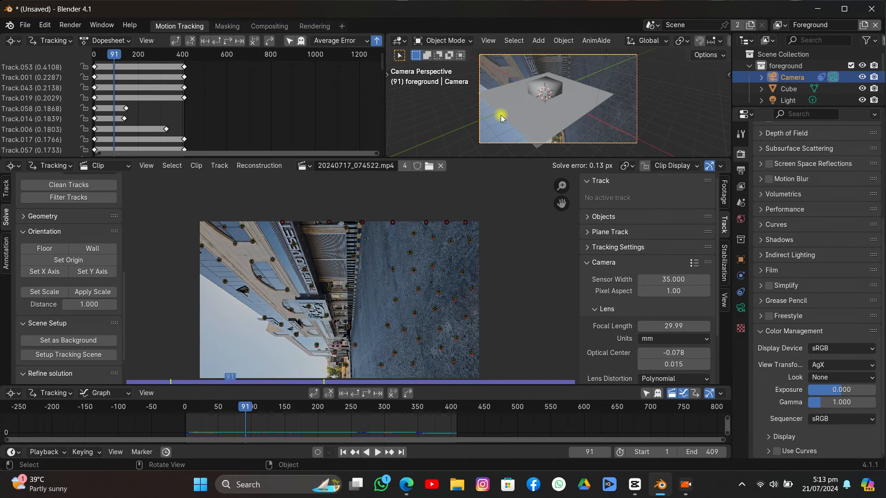
Box-select Track.007, Track.021 and Track.037 on the road surface and define them as the scene's floor
{"action": "scroll", "coordinate": [399, 286], "scroll_direction": "up", "scroll_amount": 5}
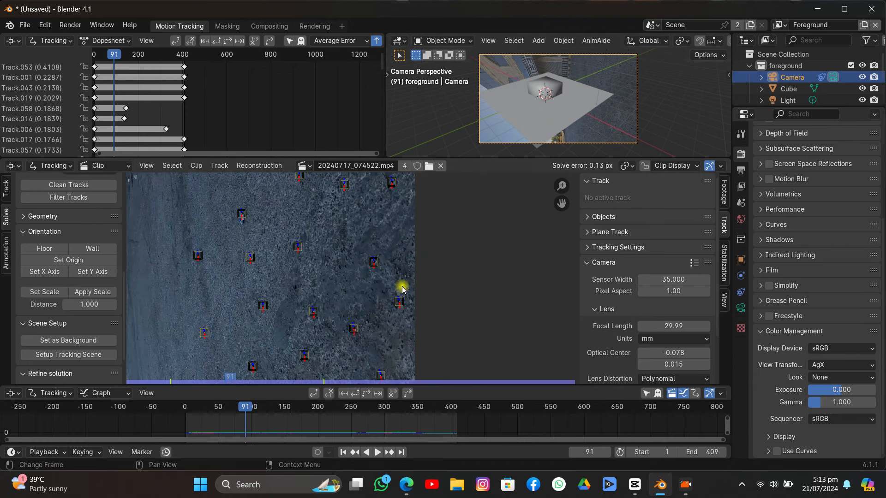
{"action": "scroll", "coordinate": [507, 378], "scroll_direction": "down", "scroll_amount": 2}
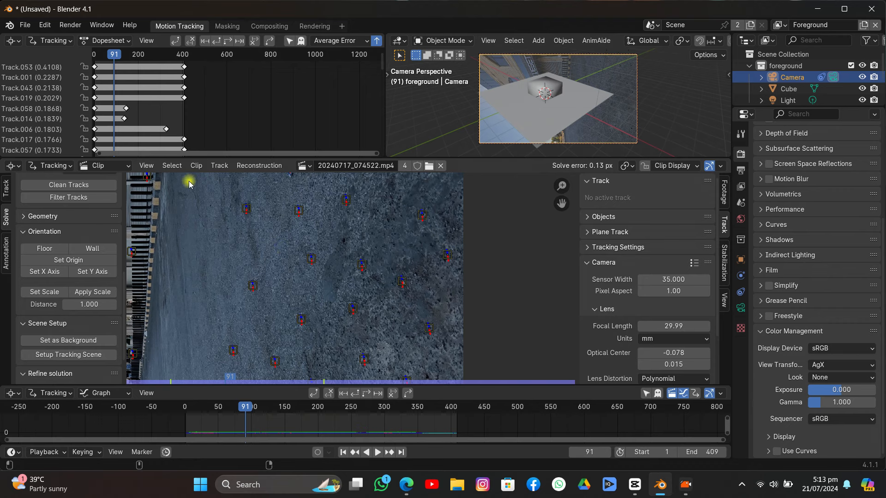
{"action": "left_click", "coordinate": [173, 165]}
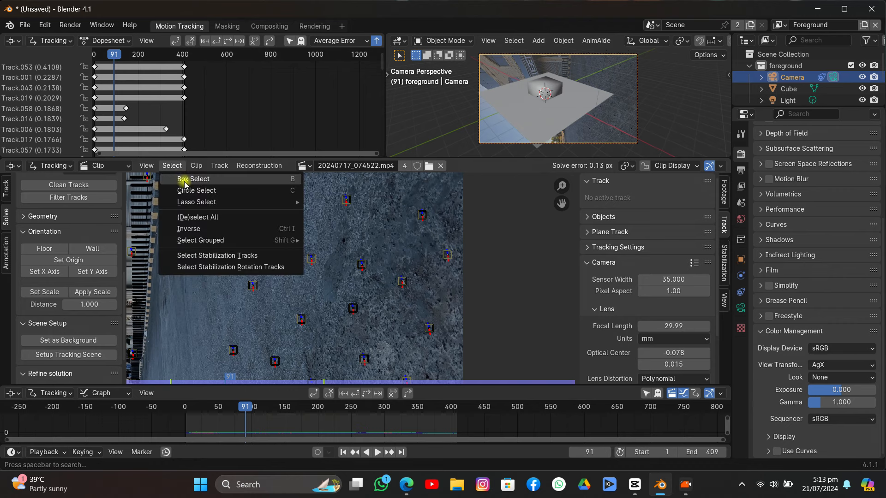
{"action": "left_click", "coordinate": [184, 184]}
{"action": "left_click_drag", "start_coordinate": [225, 244], "coordinate": [320, 333]}
{"action": "left_click", "coordinate": [59, 250]}
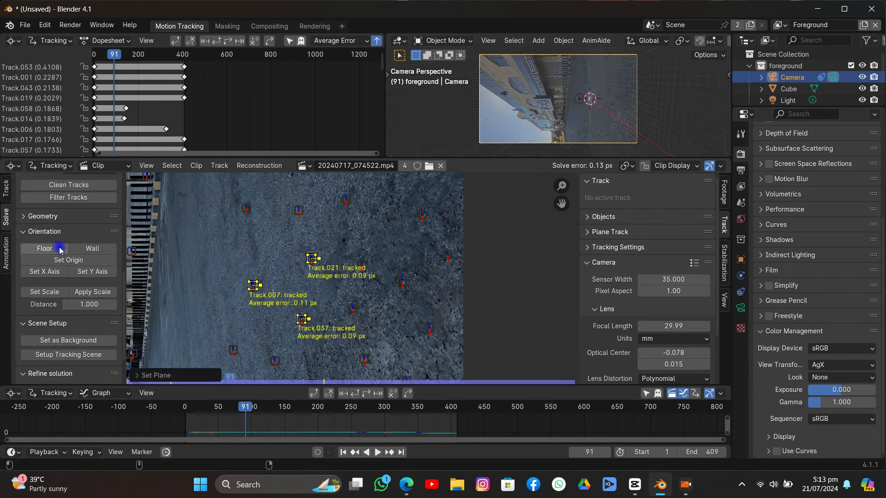
{"action": "scroll", "coordinate": [579, 113], "scroll_direction": "up", "scroll_amount": 5}
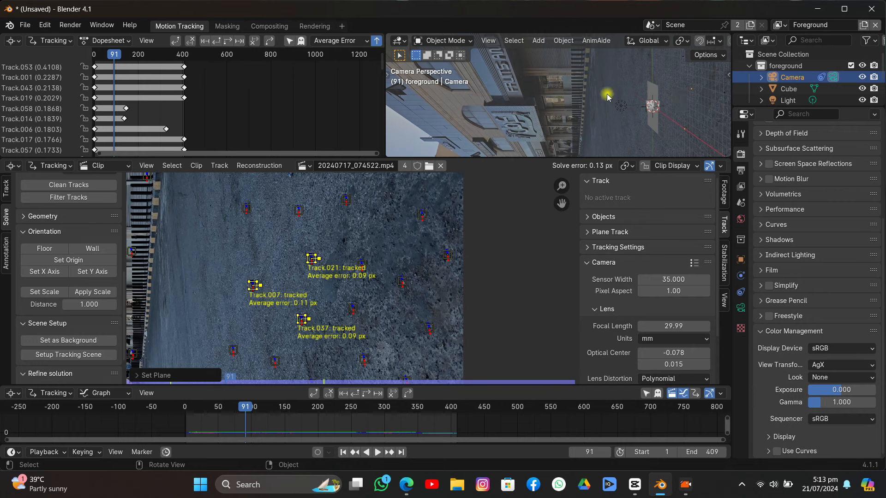
{"action": "scroll", "coordinate": [636, 95], "scroll_direction": "down", "scroll_amount": 3}
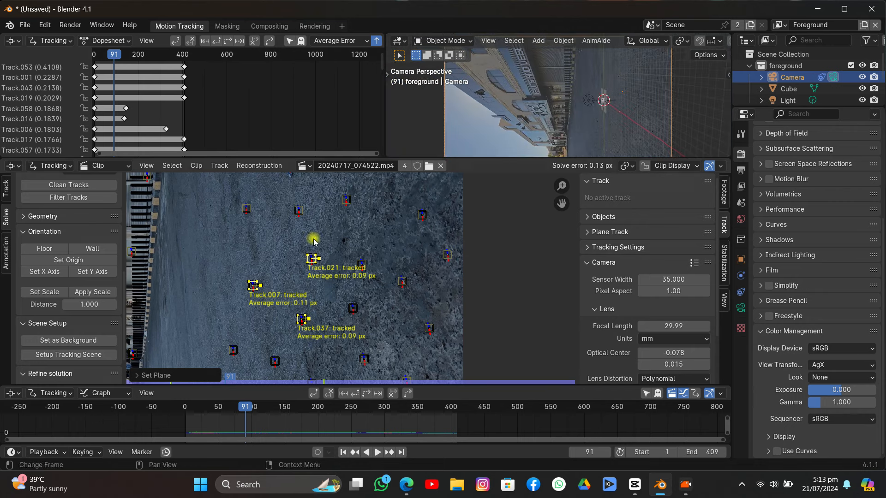
Clear the track selection and set the X axis using Track.022 on the road surface
{"action": "left_click", "coordinate": [313, 239]}
{"action": "middle_click_drag", "start_coordinate": [287, 332], "coordinate": [337, 249]}
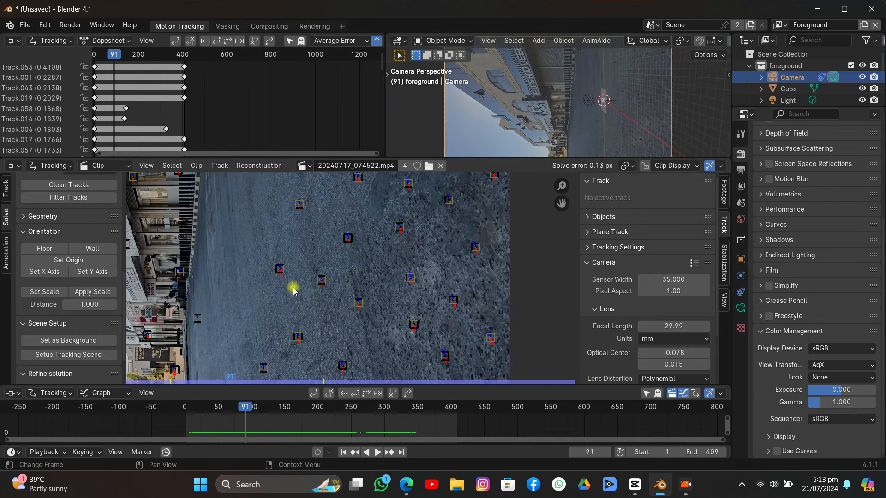
{"action": "left_click", "coordinate": [282, 271]}
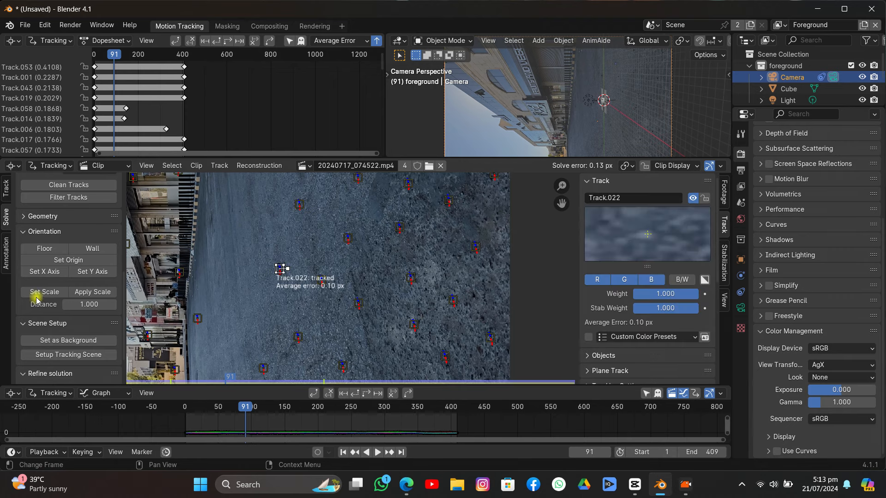
{"action": "left_click", "coordinate": [39, 273]}
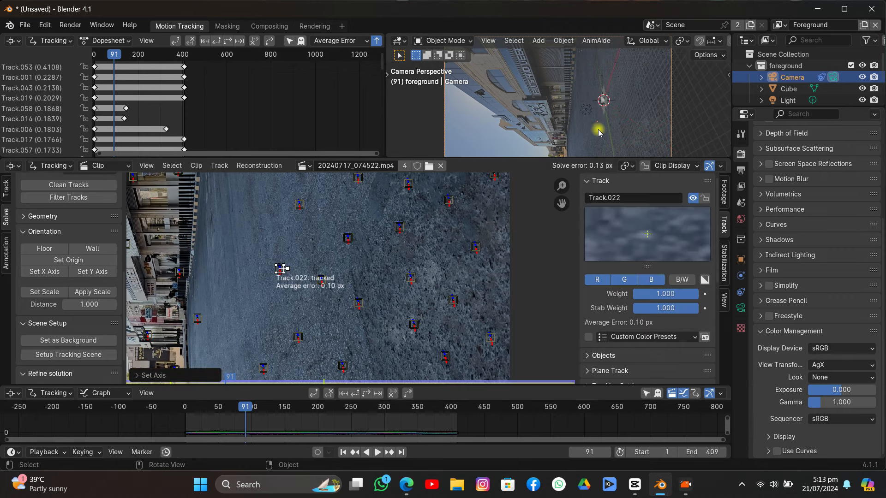
{"action": "scroll", "coordinate": [588, 115], "scroll_direction": "up", "scroll_amount": 2}
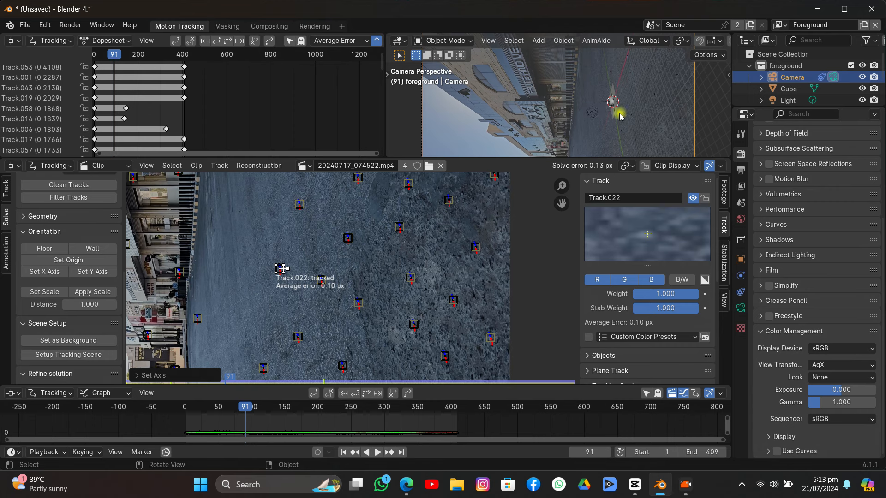
{"action": "scroll", "coordinate": [628, 110], "scroll_direction": "down", "scroll_amount": 3}
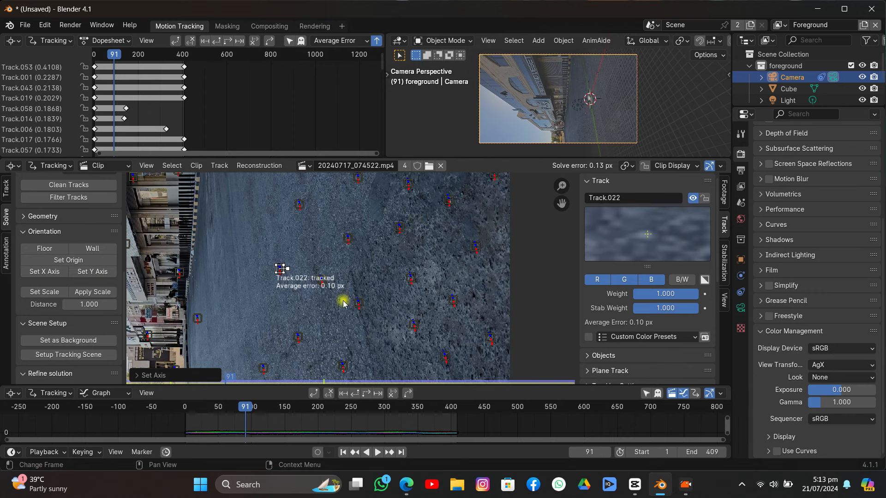
Try Track.046, further from the kerb, as the X axis direction
{"action": "left_click", "coordinate": [359, 303]}
{"action": "left_click", "coordinate": [45, 271]}
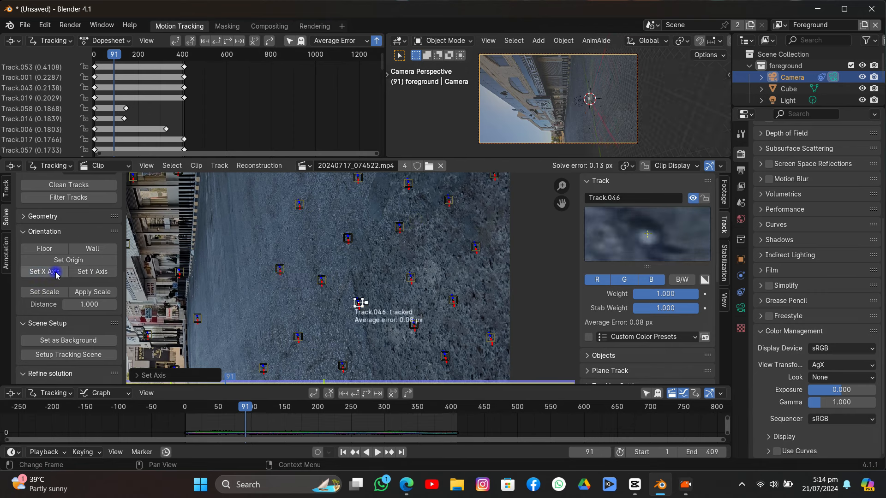
{"action": "left_click", "coordinate": [623, 134]}
Reselect Track.022 and realign the scene's X axis to it
{"action": "left_click", "coordinate": [281, 269]}
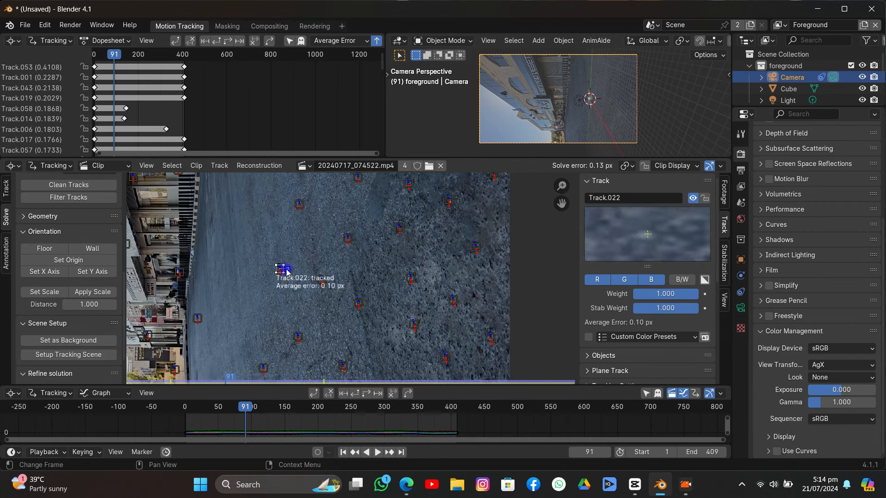
{"action": "left_click", "coordinate": [74, 272]}
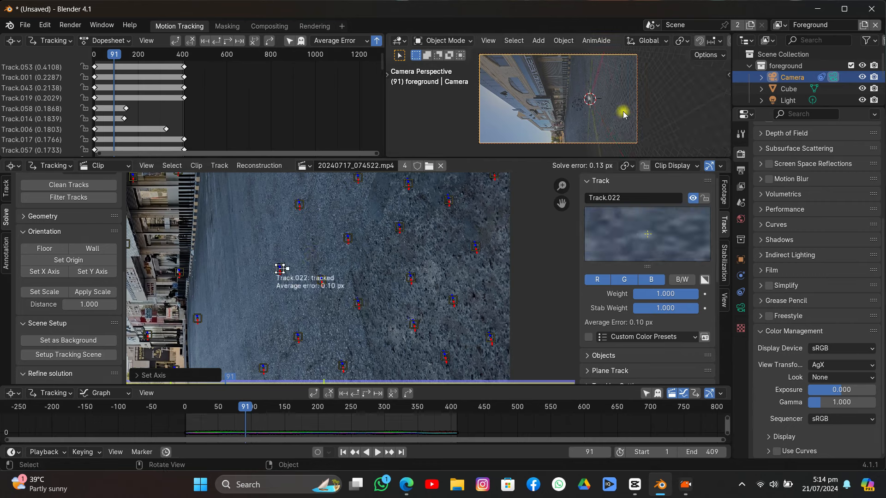
{"action": "scroll", "coordinate": [623, 113], "scroll_direction": "up", "scroll_amount": 3}
{"action": "middle_click_drag", "start_coordinate": [624, 114], "coordinate": [677, 100]}
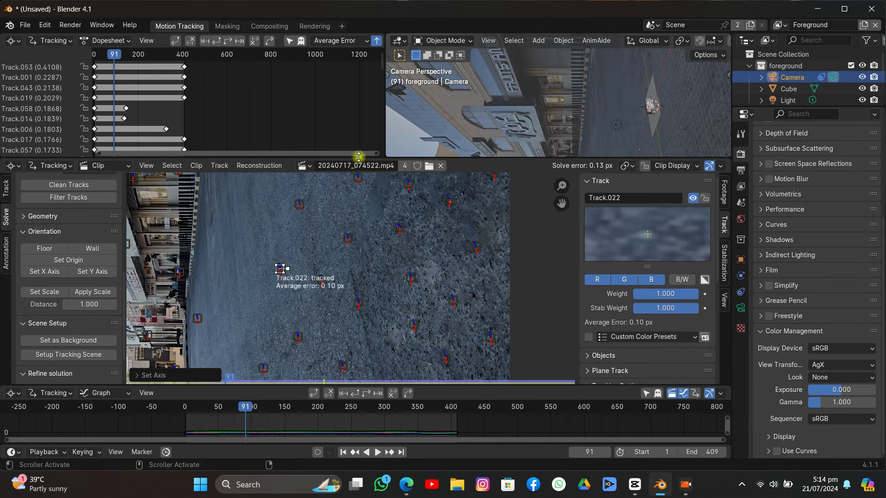
Box-select Track.022 and Track.012 on the road and set the scene scale from them with a distance of 2.6
{"action": "left_click", "coordinate": [300, 277]}
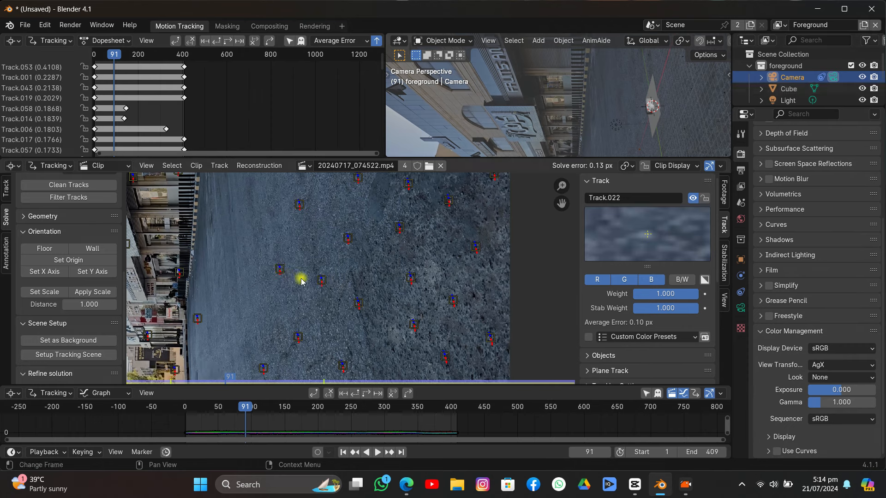
{"action": "left_click", "coordinate": [171, 165]}
{"action": "left_click", "coordinate": [181, 179]}
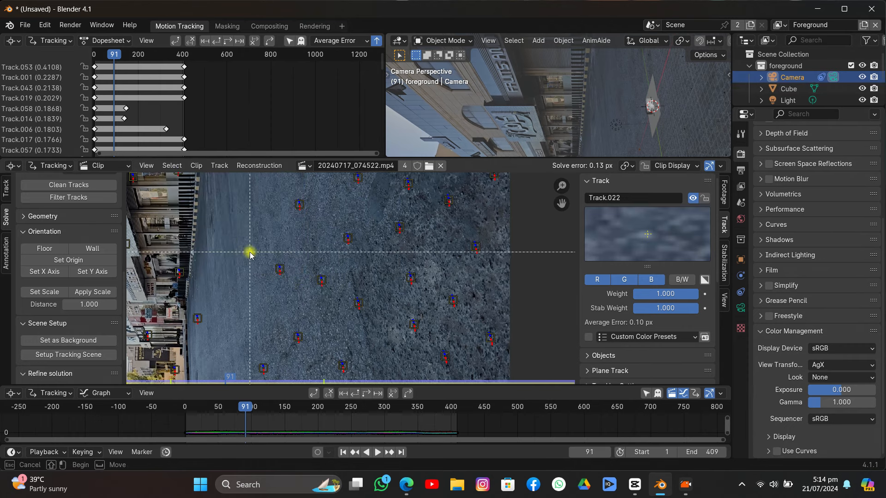
{"action": "left_click_drag", "start_coordinate": [255, 253], "coordinate": [337, 298]}
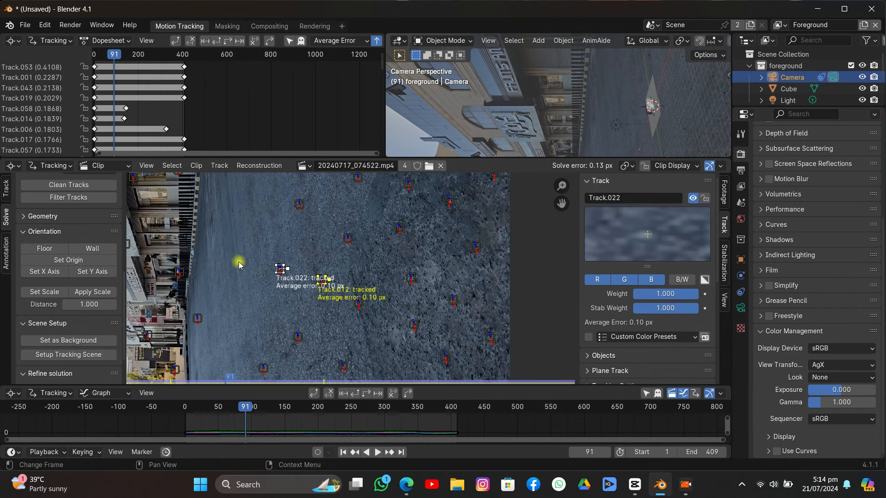
{"action": "left_click", "coordinate": [44, 292]}
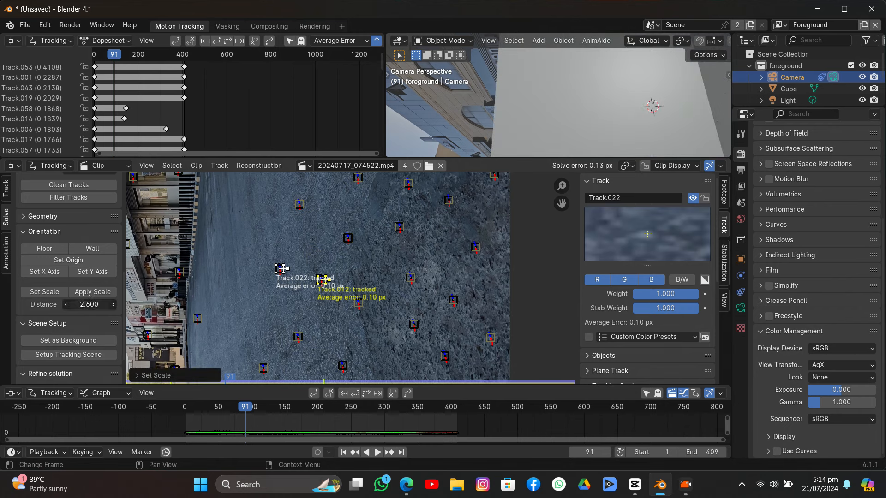
{"action": "left_click", "coordinate": [53, 292]}
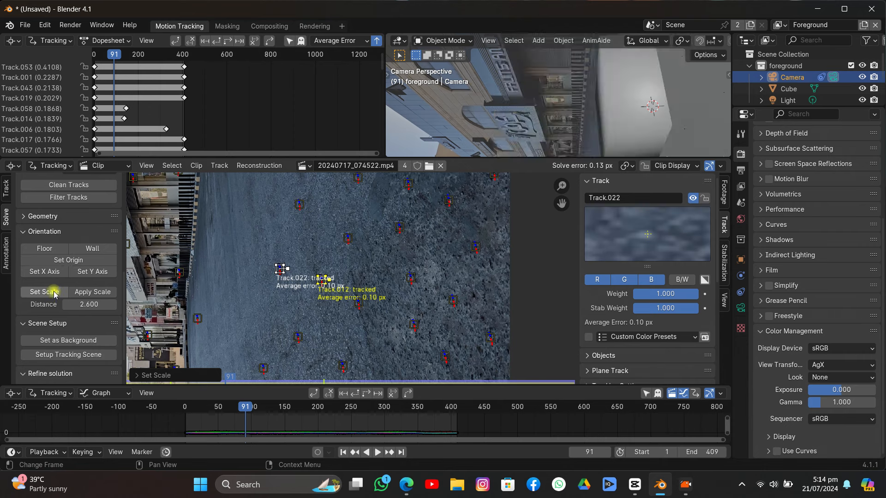
Change the distance between the two selected tracks to 7.3 and set the scene scale again
{"action": "left_click", "coordinate": [84, 304]}
{"action": "type", "text": "7.3"}
{"action": "key", "text": "Return"}
{"action": "left_click", "coordinate": [40, 292]}
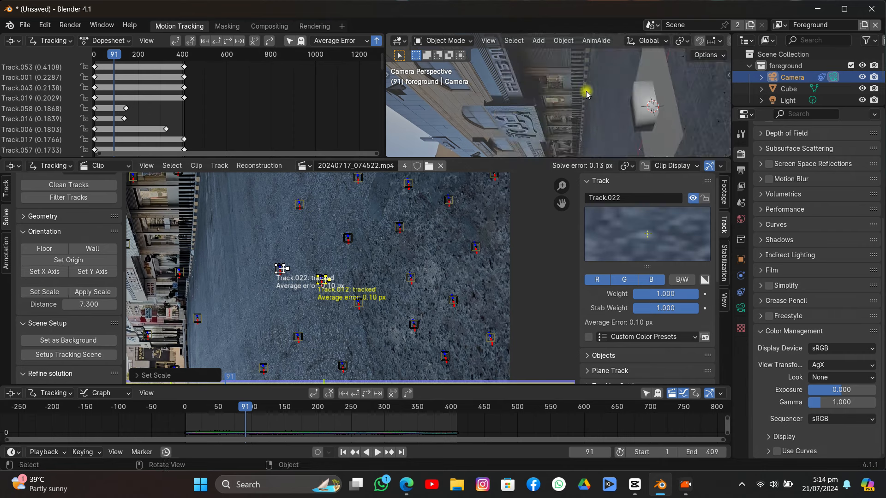
{"action": "scroll", "coordinate": [550, 135], "scroll_direction": "down", "scroll_amount": 3}
{"action": "scroll", "coordinate": [609, 106], "scroll_direction": "down", "scroll_amount": 2}
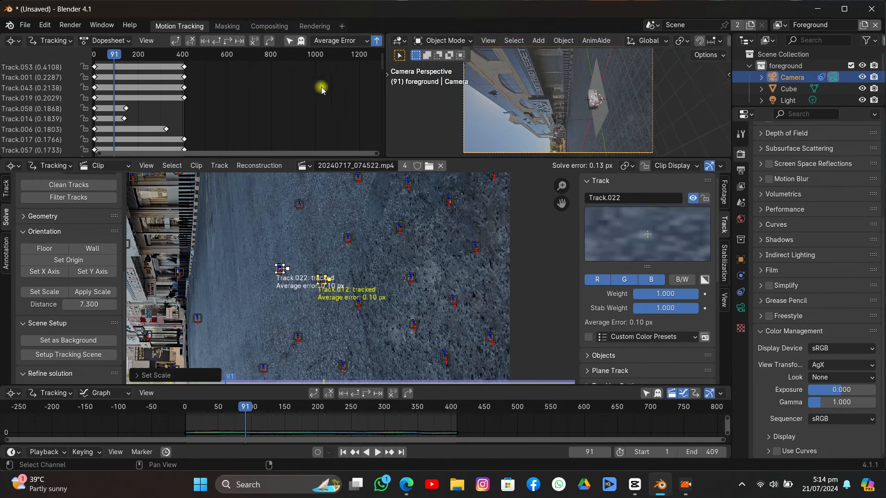
Add the general Layout workspace and view its 3D scene through the camera
{"action": "left_click", "coordinate": [341, 26]}
{"action": "mouse_move", "coordinate": [313, 59]}
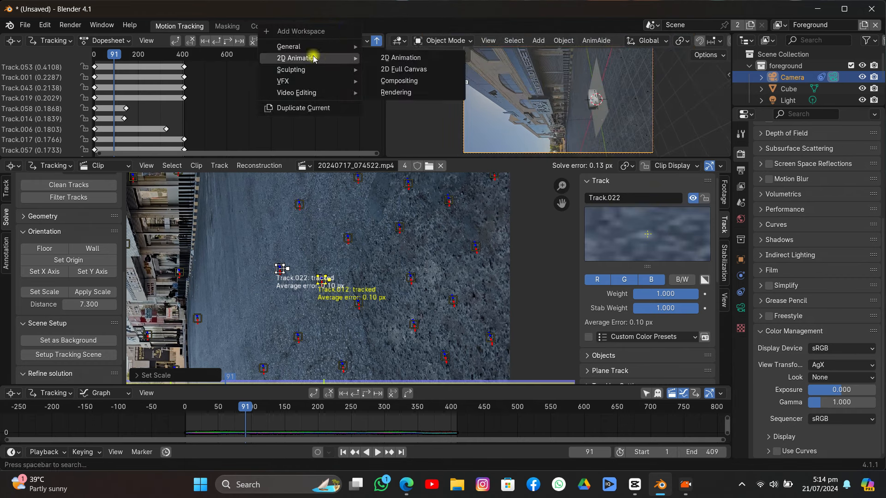
{"action": "mouse_move", "coordinate": [295, 47]}
{"action": "left_click", "coordinate": [390, 81]}
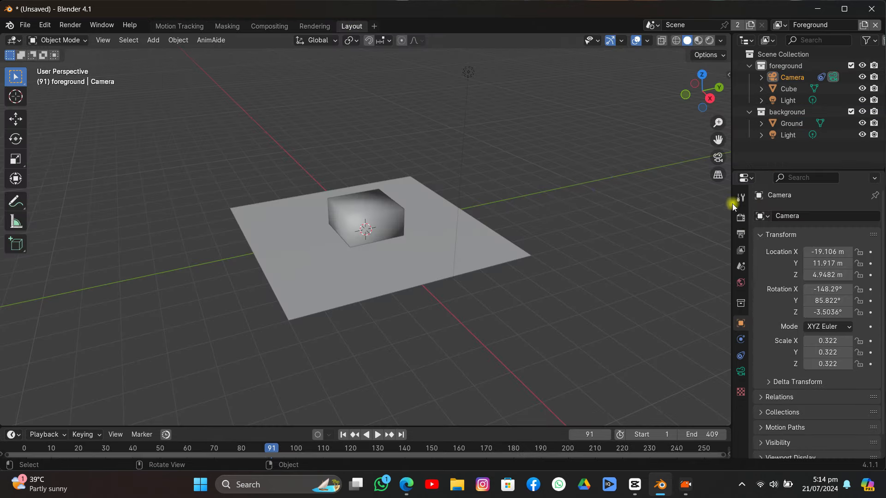
{"action": "left_click", "coordinate": [718, 158]}
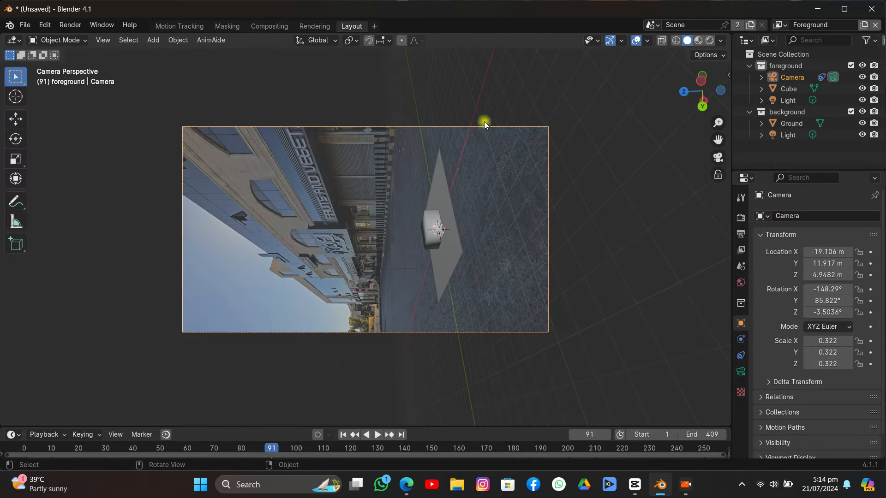
Set the opacity of the camera's background movie clip to 1.000
{"action": "left_click", "coordinate": [741, 371]}
{"action": "left_click", "coordinate": [761, 406]}
{"action": "scroll", "coordinate": [784, 397], "scroll_direction": "down", "scroll_amount": 6}
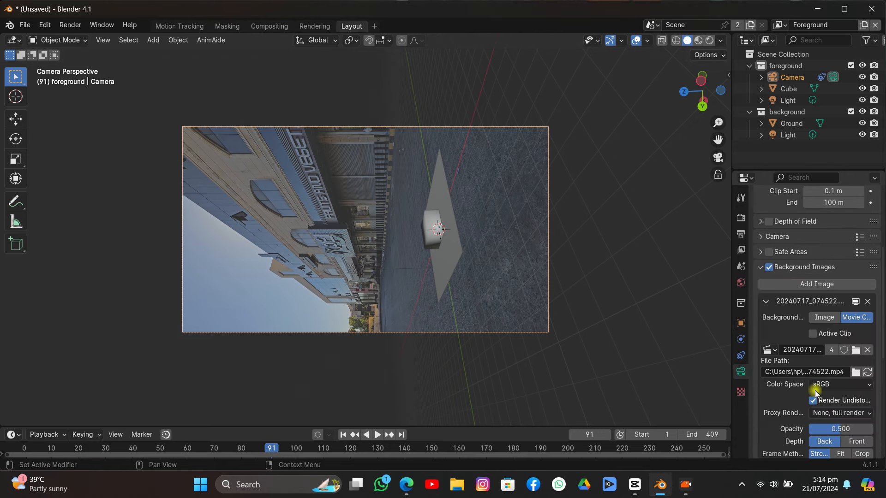
{"action": "left_click_drag", "start_coordinate": [816, 435], "coordinate": [872, 435]}
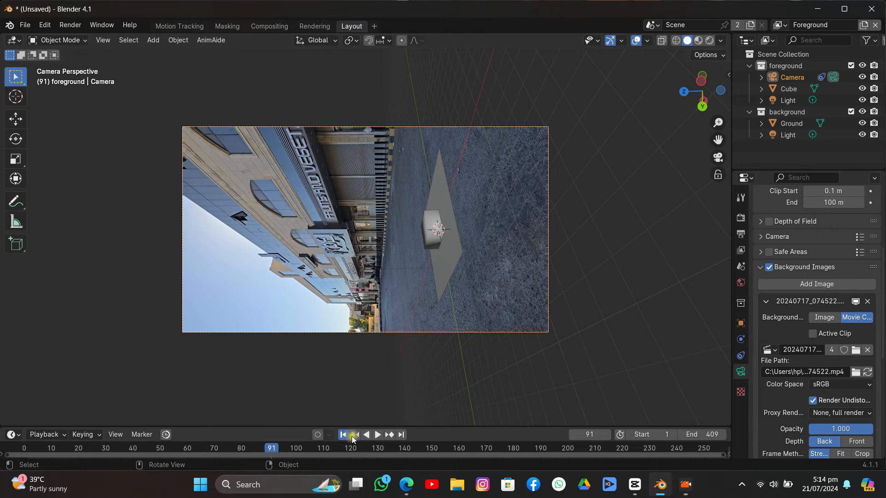
Play the animation from the first frame to check that the cube and ground stick to the footage
{"action": "left_click", "coordinate": [342, 434]}
{"action": "left_click", "coordinate": [377, 434]}
{"action": "scroll", "coordinate": [471, 273], "scroll_direction": "up", "scroll_amount": 4}
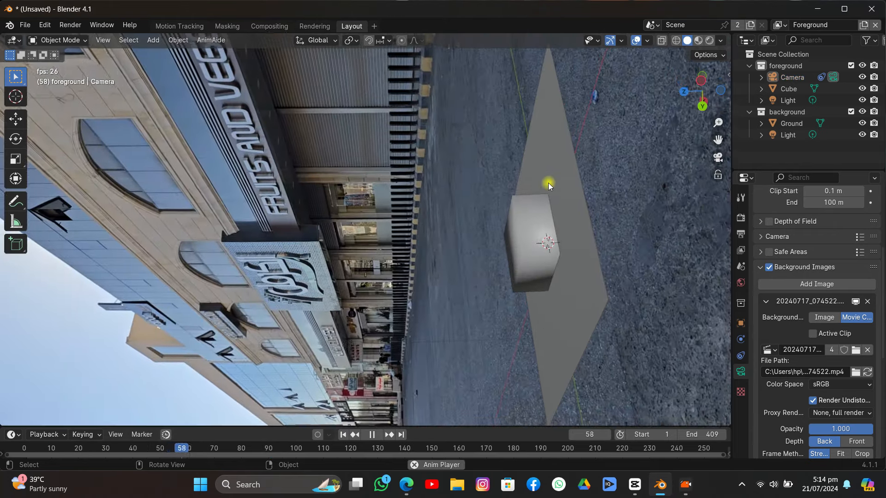
{"action": "key", "text": "Home"}
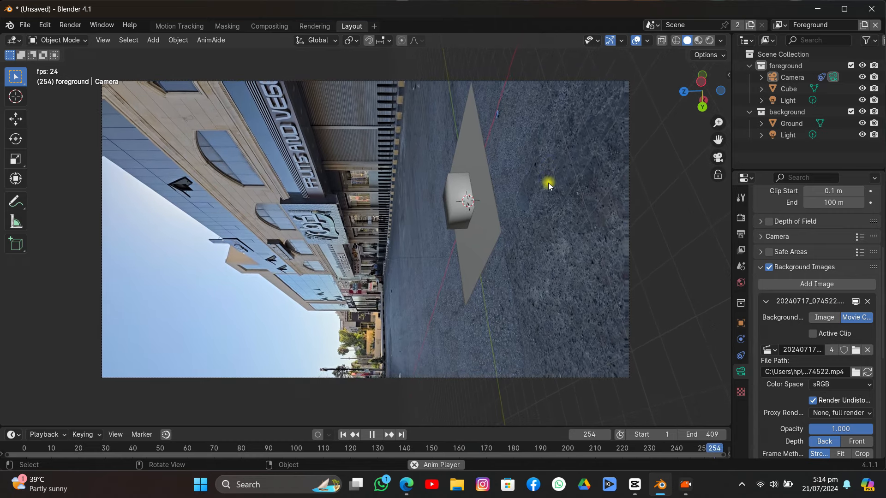
{"action": "key", "text": "space"}
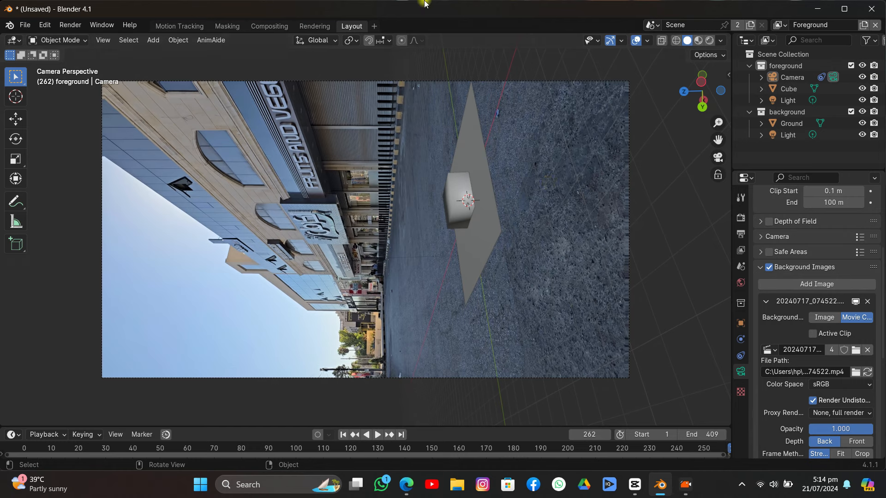
Enable the Motion Tracking overlay in the 3D viewport to display the track markers
{"action": "left_click", "coordinate": [649, 42]}
{"action": "left_click", "coordinate": [650, 42]}
{"action": "left_click", "coordinate": [649, 41]}
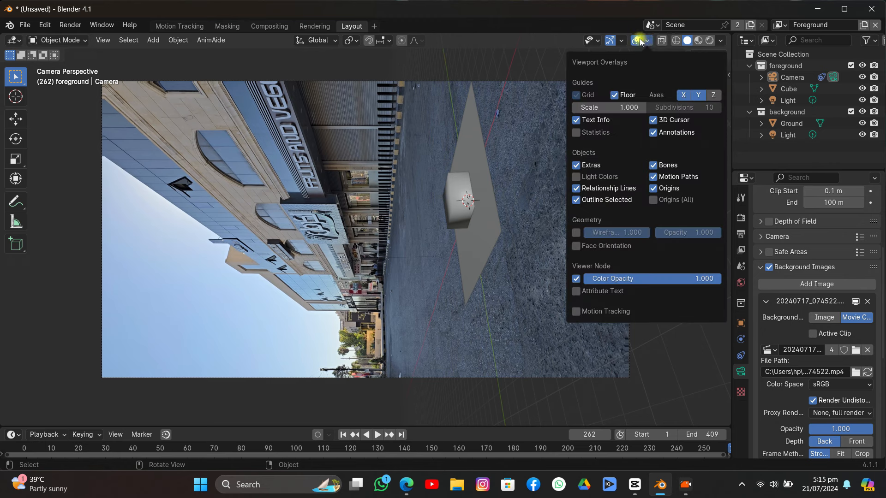
{"action": "left_click", "coordinate": [648, 40]}
{"action": "left_click", "coordinate": [583, 311]}
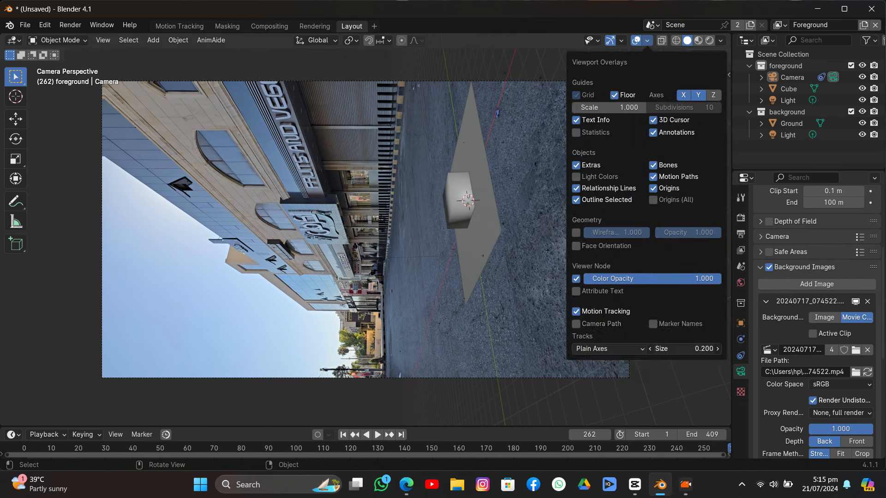
Enlarge the track markers in the viewport overlay and orbit around the scene to inspect them, returning to the camera view
{"action": "left_click_drag", "start_coordinate": [682, 349], "coordinate": [708, 349]}
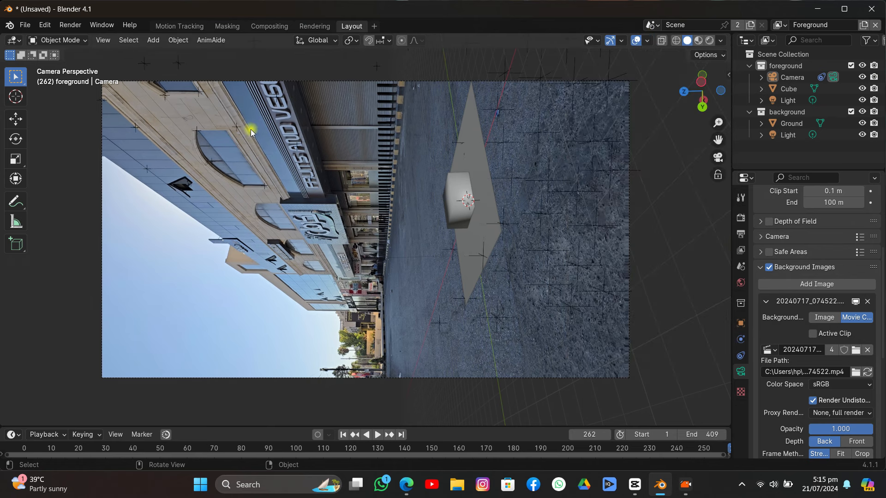
{"action": "left_click", "coordinate": [236, 126]}
{"action": "left_click_drag", "start_coordinate": [709, 123], "coordinate": [510, 220]}
{"action": "middle_click_drag", "start_coordinate": [510, 220], "coordinate": [456, 161]}
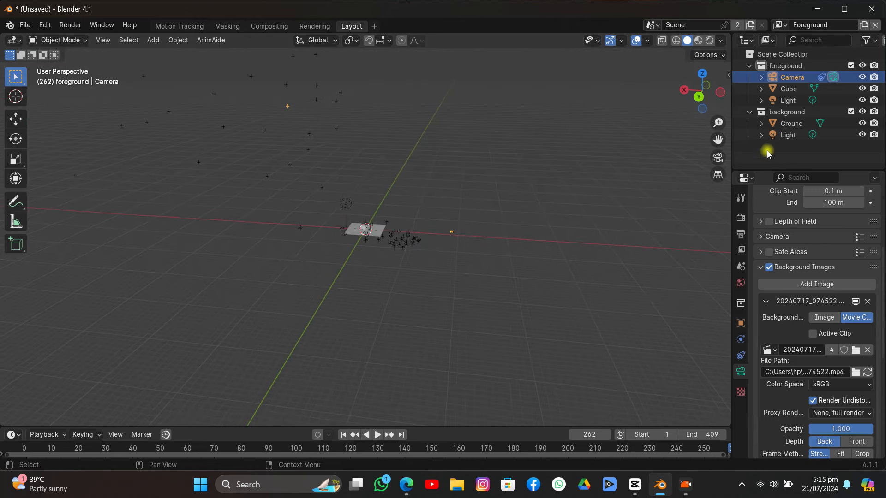
{"action": "left_click", "coordinate": [718, 157]}
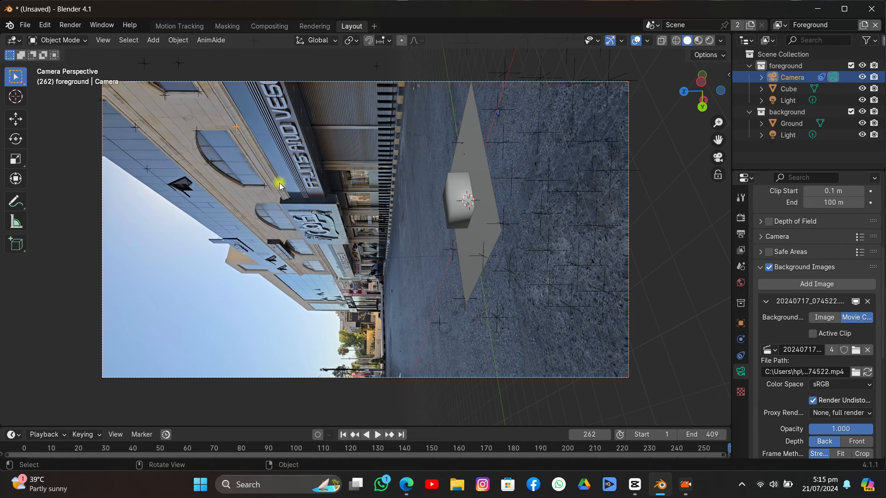
Snap the 3D cursor to the track marker on the building's upper facade and move the cube to the cursor
{"action": "left_click", "coordinate": [147, 164]}
{"action": "key", "text": "shift+s"}
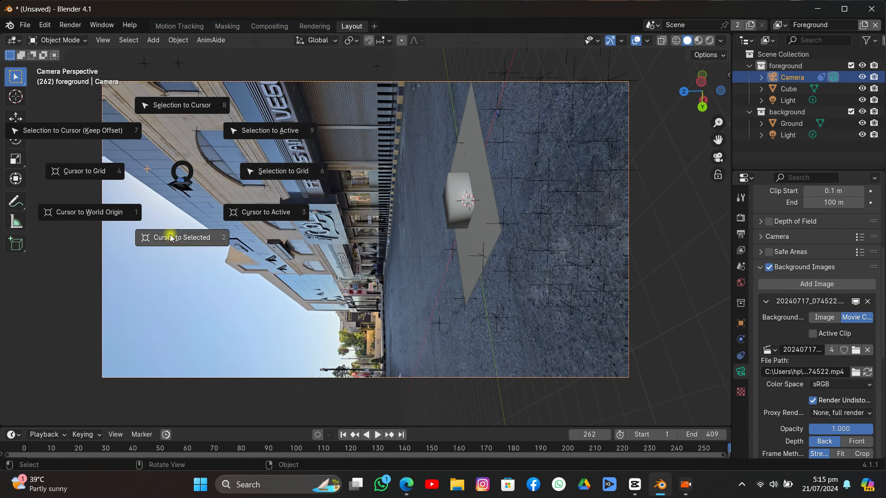
{"action": "left_click", "coordinate": [181, 222]}
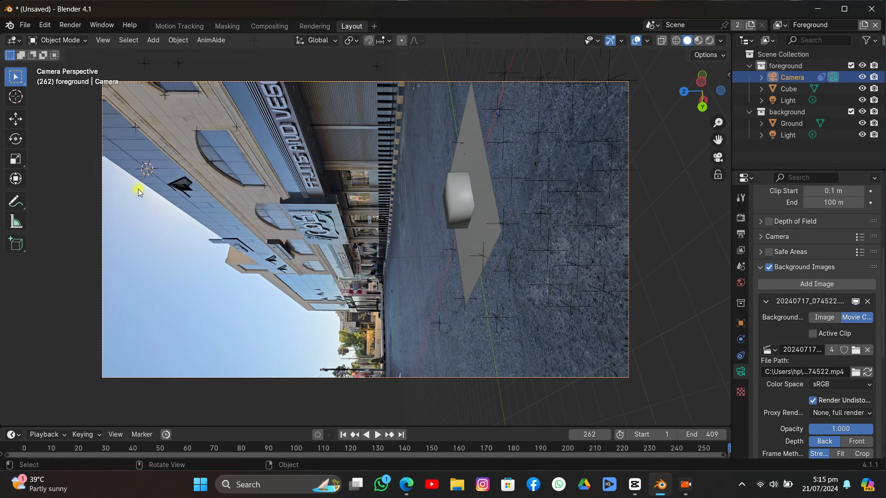
{"action": "left_click", "coordinate": [461, 212]}
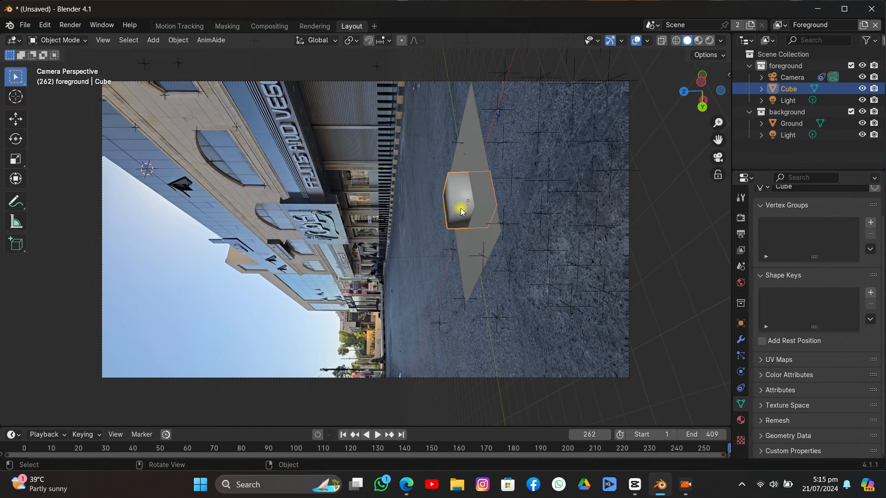
{"action": "key", "text": "shift+s"}
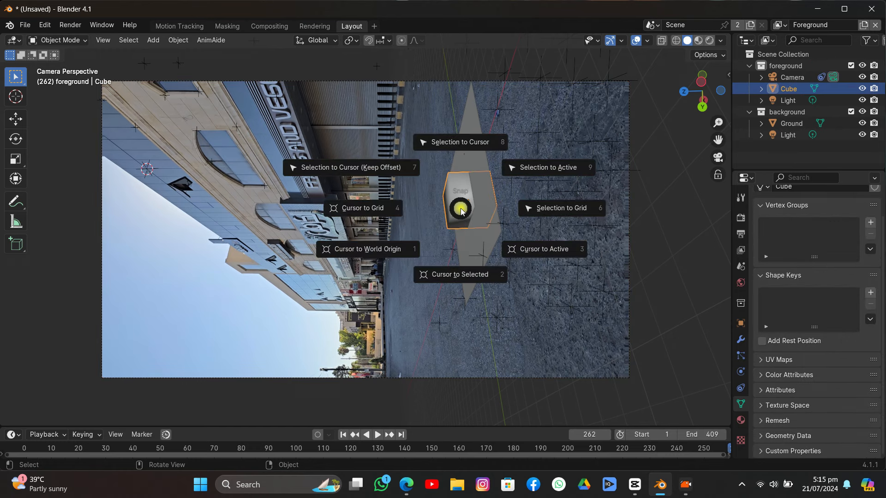
{"action": "left_click", "coordinate": [454, 152]}
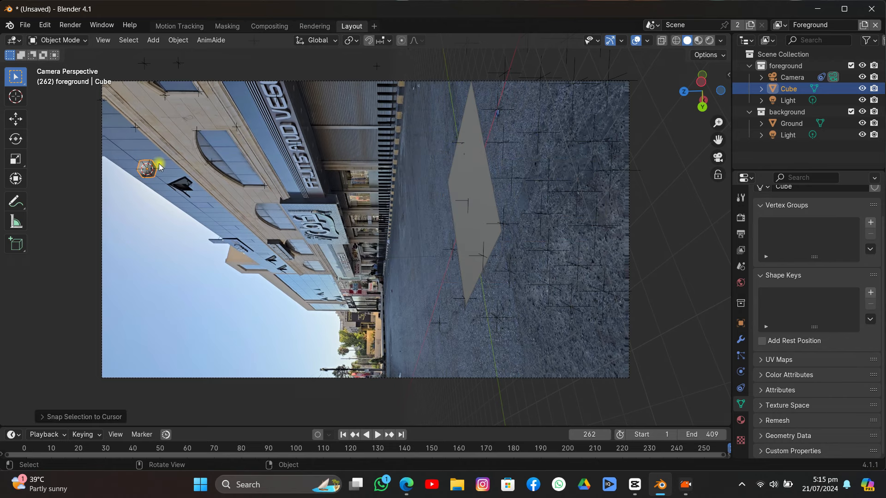
Move the cube slightly along the Y axis from the facade marker and deselect it
{"action": "scroll", "coordinate": [160, 167], "scroll_direction": "up", "scroll_amount": 2}
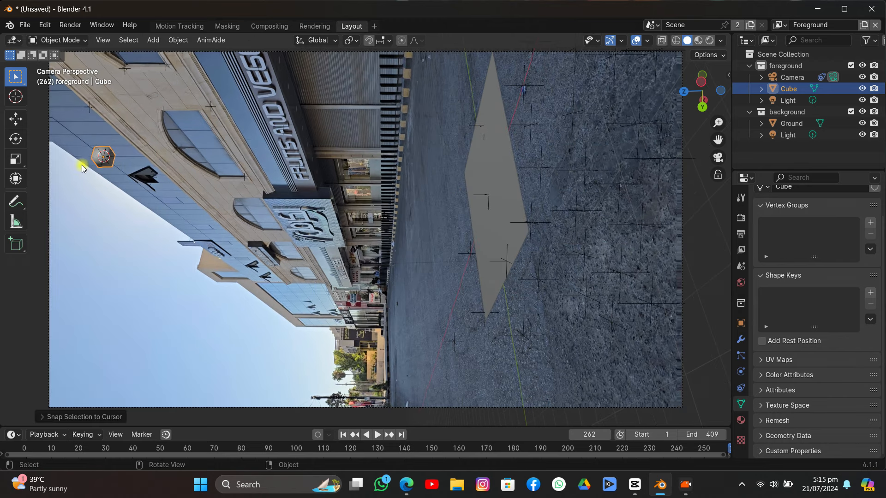
{"action": "left_click", "coordinate": [16, 120]}
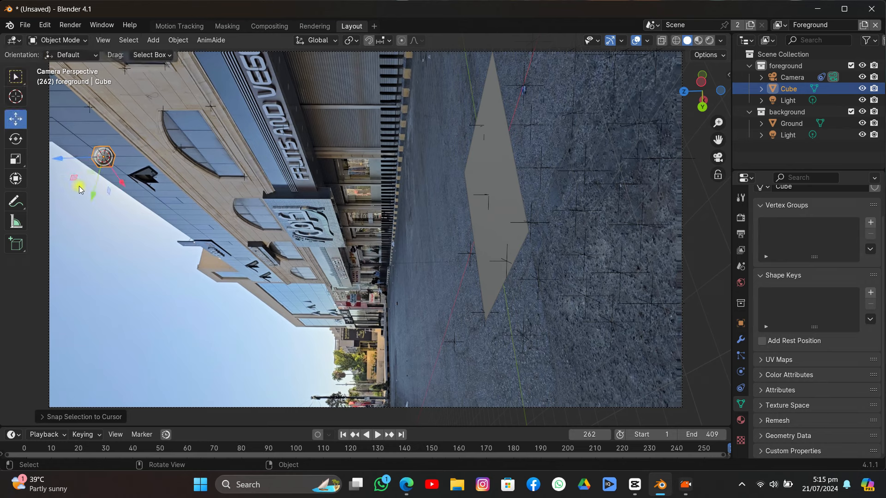
{"action": "left_click_drag", "start_coordinate": [96, 193], "coordinate": [98, 202]}
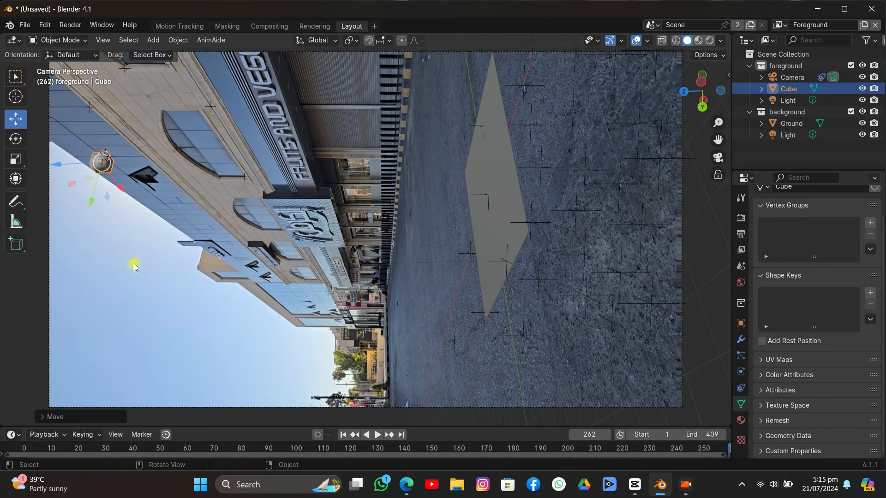
{"action": "left_click", "coordinate": [140, 262]}
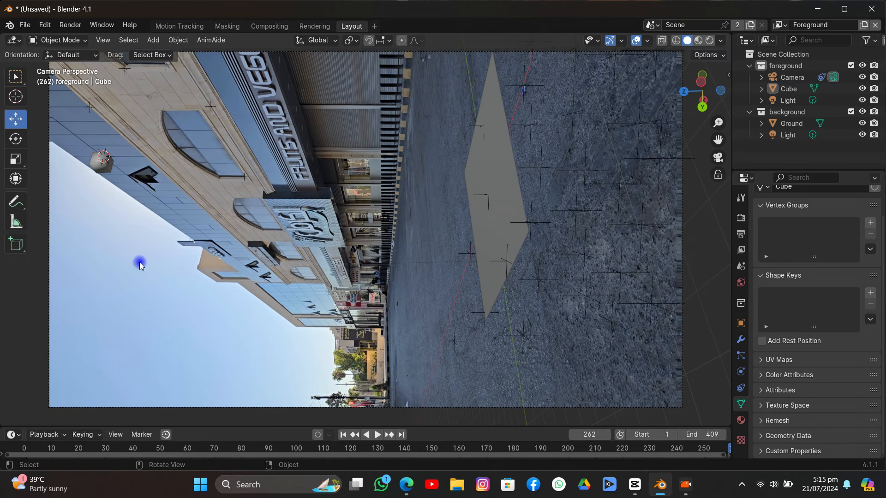
Play the animation from the first frame to check that the small cube sticks to the building
{"action": "left_click_drag", "start_coordinate": [352, 427], "coordinate": [351, 414]}
{"action": "left_click", "coordinate": [345, 422]}
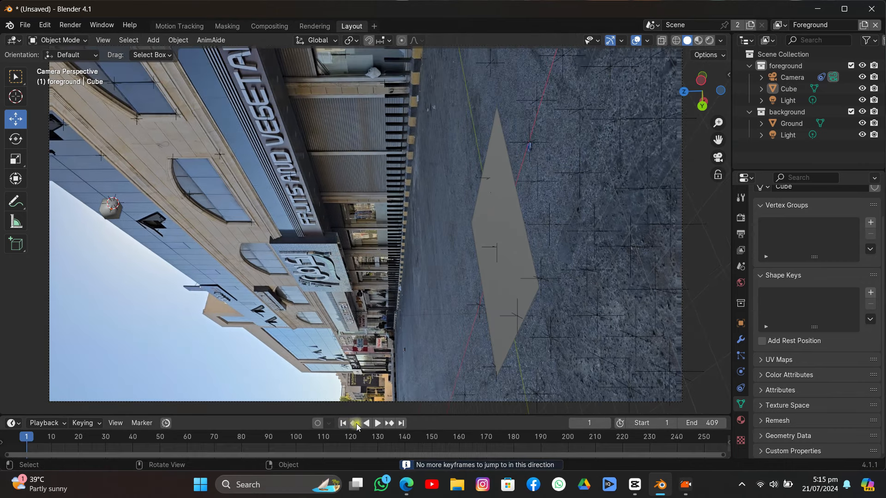
{"action": "left_click", "coordinate": [378, 423]}
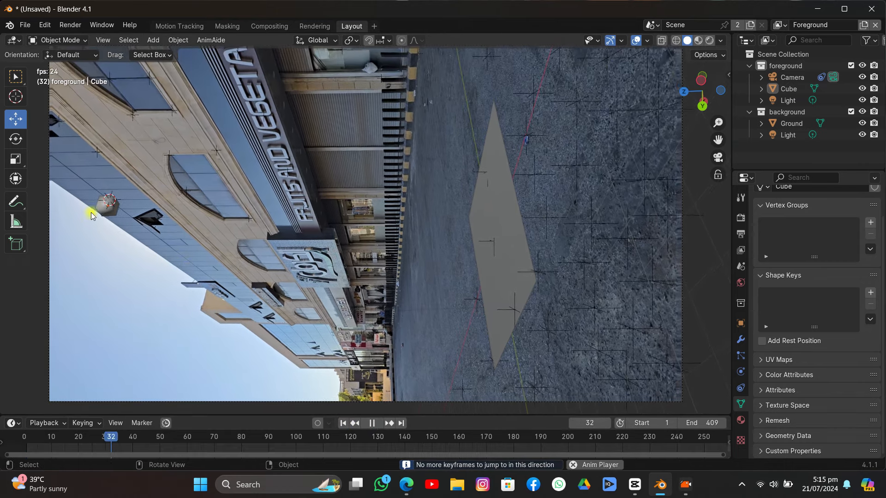
Stop playback and scale the cube up uniformly in place on the building facade
{"action": "left_click", "coordinate": [104, 209]}
{"action": "left_click", "coordinate": [20, 183]}
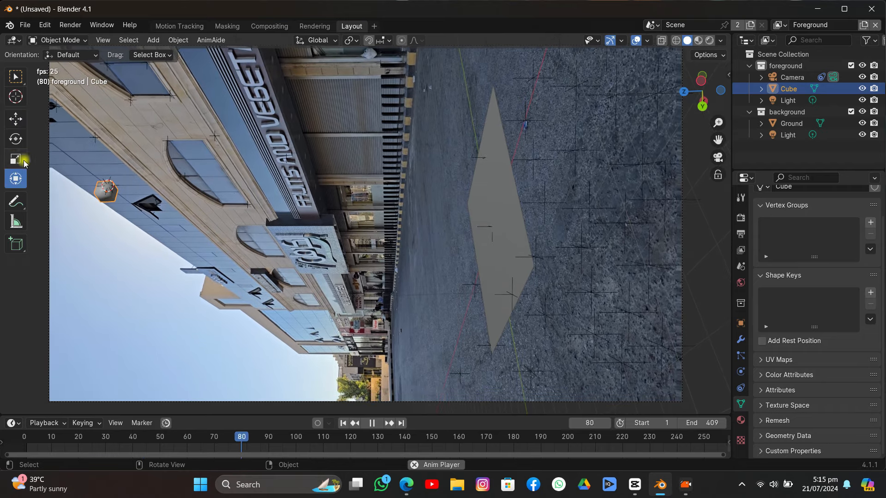
{"action": "left_click", "coordinate": [17, 159]}
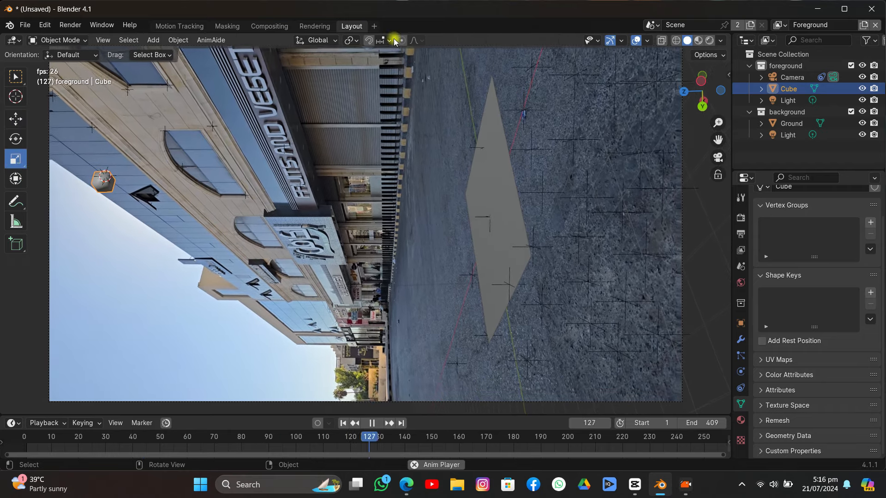
{"action": "left_click", "coordinate": [368, 41]}
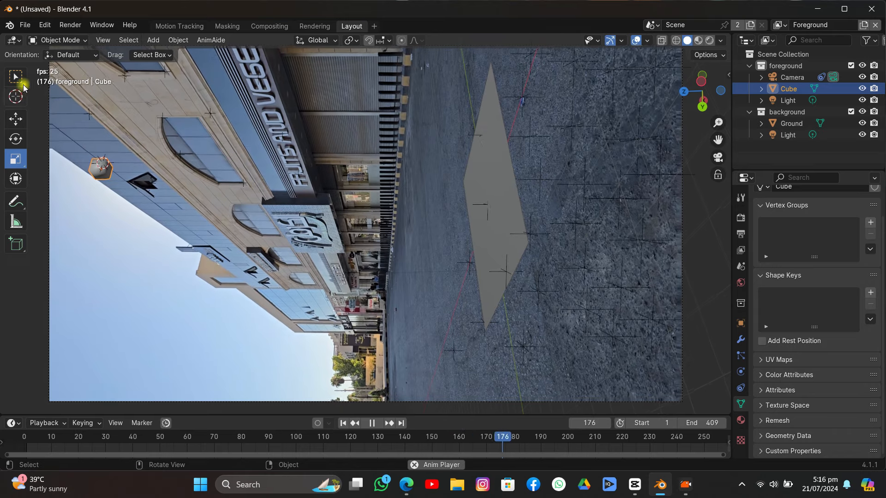
{"action": "left_click", "coordinate": [374, 428]}
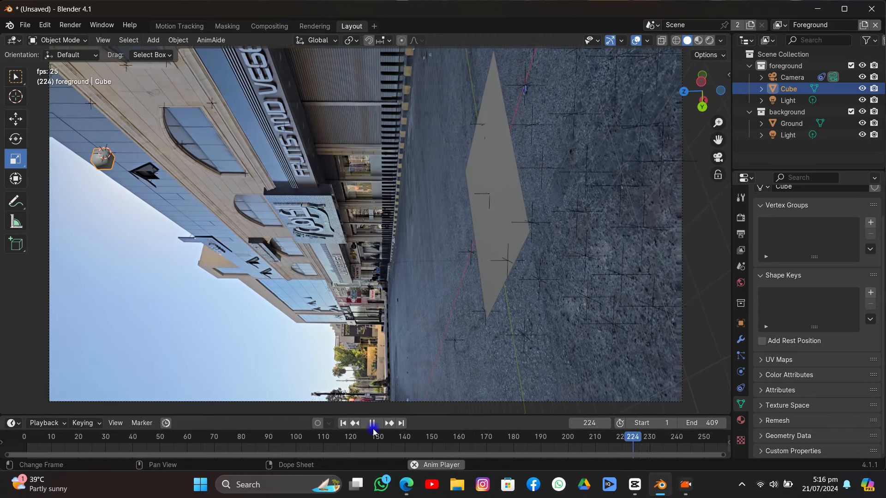
{"action": "left_click_drag", "start_coordinate": [119, 183], "coordinate": [178, 229]}
{"action": "right_click", "coordinate": [122, 199]}
{"action": "left_click", "coordinate": [158, 292]}
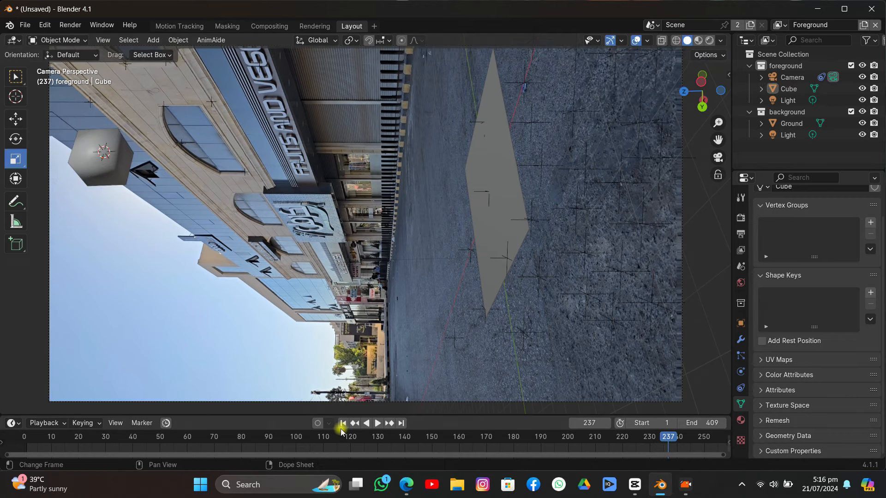
Replay the animation from the first frame to check the enlarged cube's tracking on the facade
{"action": "left_click", "coordinate": [343, 425]}
{"action": "left_click", "coordinate": [376, 424]}
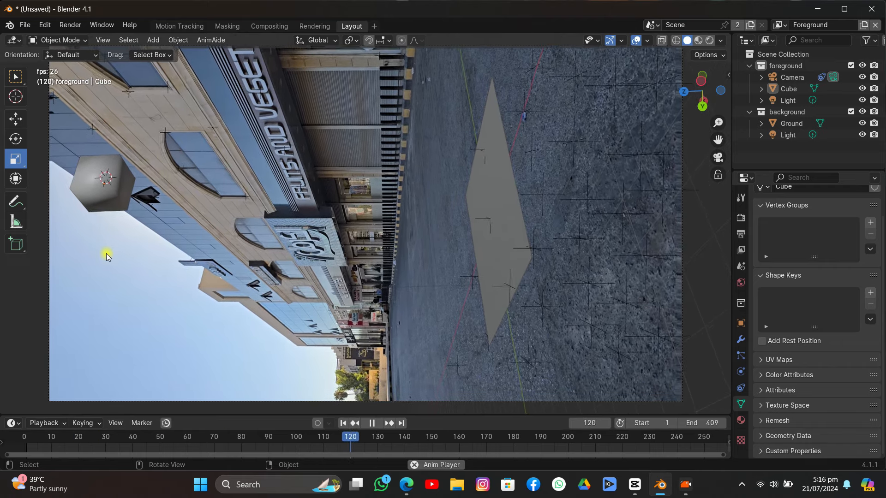
{"action": "key", "text": "space"}
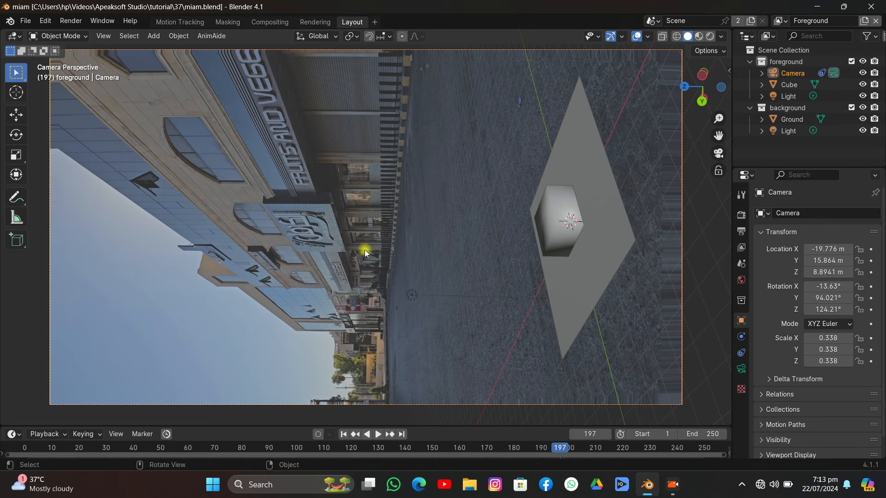
Enable the Motion Tracking overlay in the miam file's 3D viewport and enlarge its track markers
{"action": "scroll", "coordinate": [463, 225], "scroll_direction": "down", "scroll_amount": 2}
{"action": "scroll", "coordinate": [422, 231], "scroll_direction": "up", "scroll_amount": 2}
{"action": "left_click", "coordinate": [648, 37]}
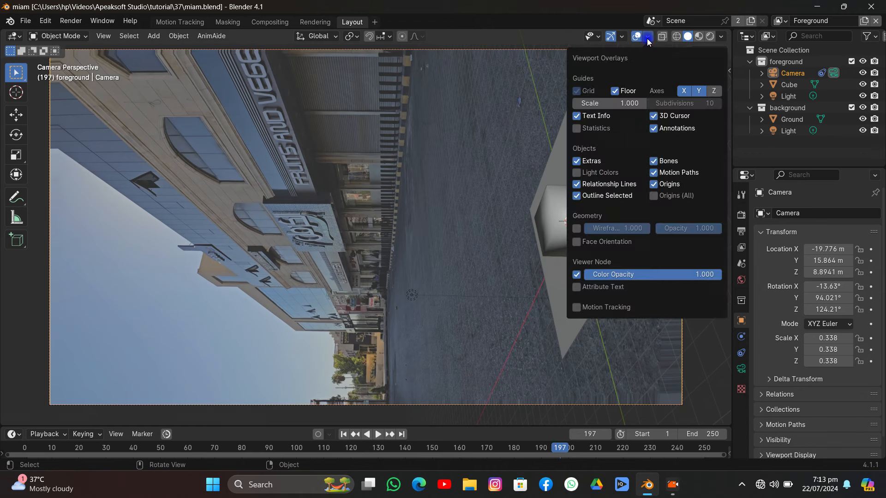
{"action": "left_click", "coordinate": [580, 303]}
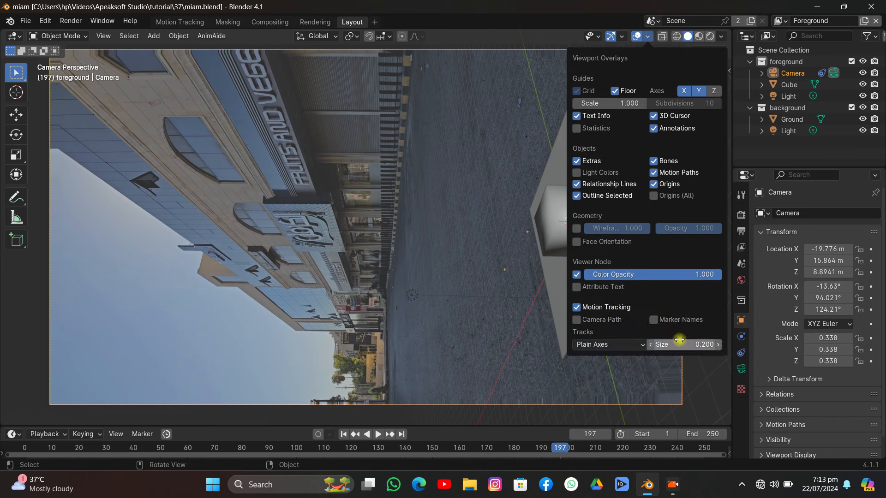
{"action": "left_click_drag", "start_coordinate": [679, 340], "coordinate": [696, 340]}
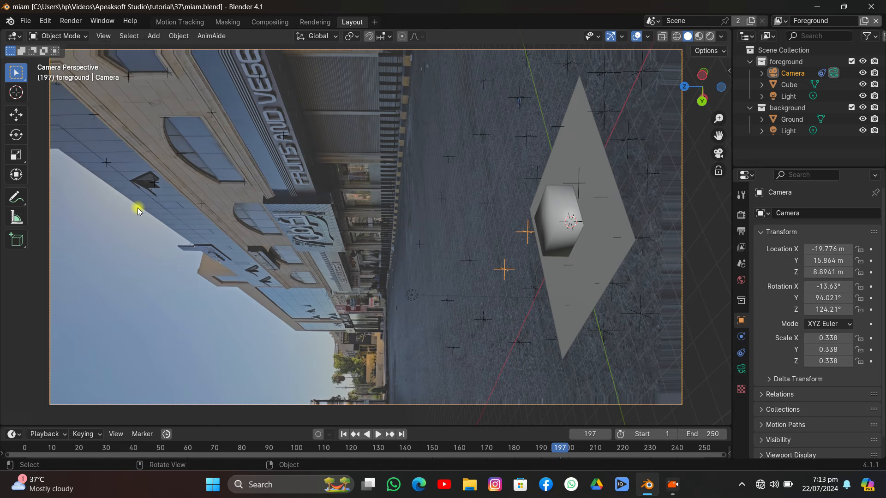
Orbit out of the camera view down to ground level to examine how the ground and building markers are distributed
{"action": "middle_click_drag", "start_coordinate": [155, 247], "coordinate": [189, 270]}
{"action": "left_click_drag", "start_coordinate": [719, 72], "coordinate": [528, 244]}
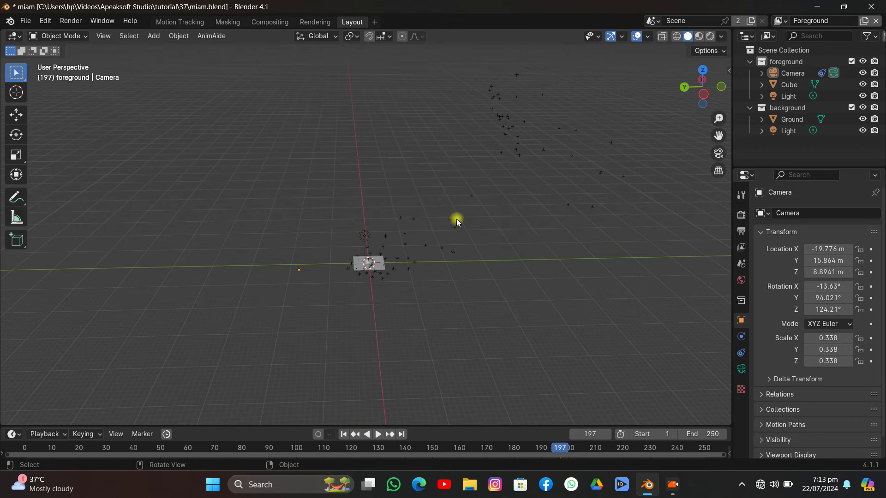
{"action": "middle_click_drag", "start_coordinate": [457, 219], "coordinate": [451, 70]}
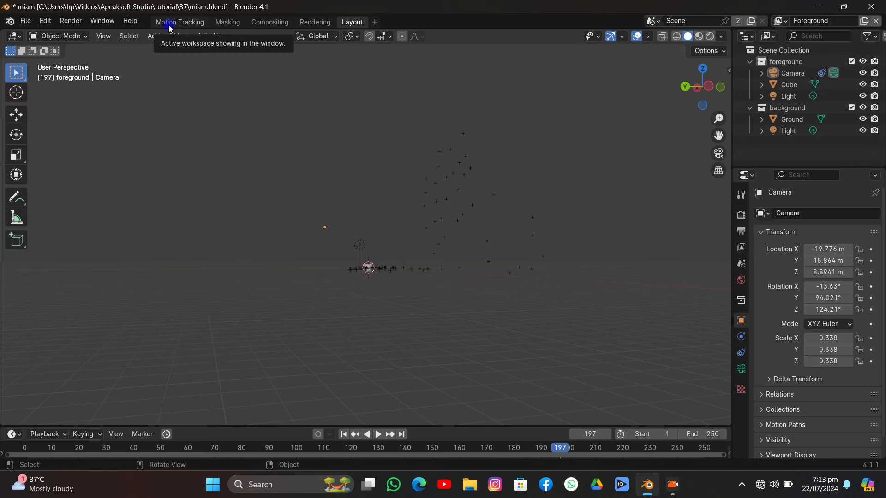
In the Motion Tracking workspace, go to the first frame and box-select all track markers on the buildings
{"action": "key", "text": "ctrl+Page_Down"}
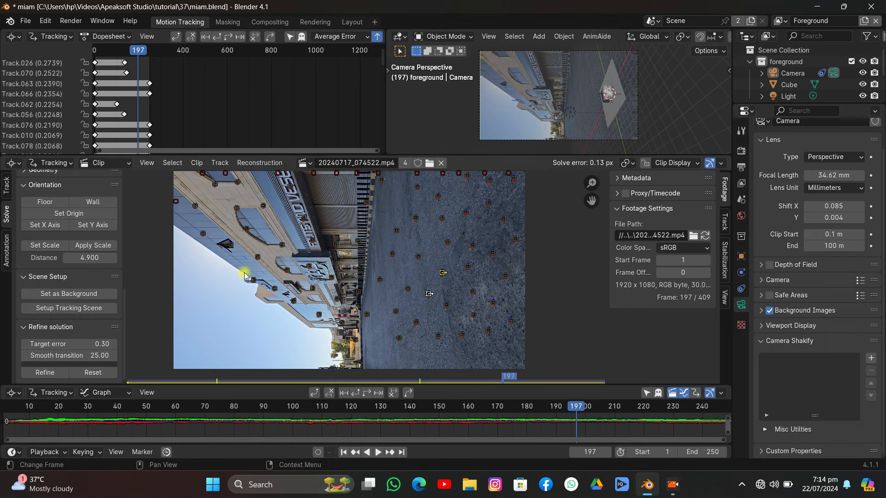
{"action": "middle_click_drag", "start_coordinate": [260, 279], "coordinate": [332, 293]}
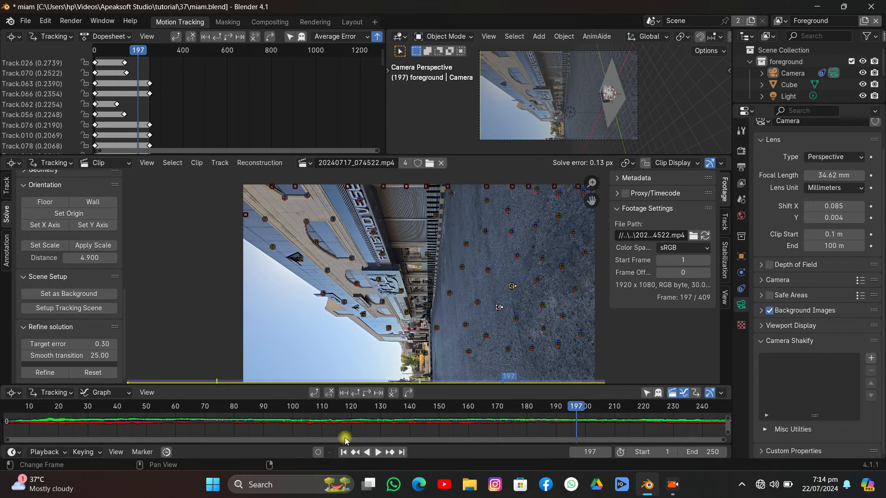
{"action": "left_click", "coordinate": [343, 452]}
{"action": "middle_click_drag", "start_coordinate": [273, 264], "coordinate": [300, 286]}
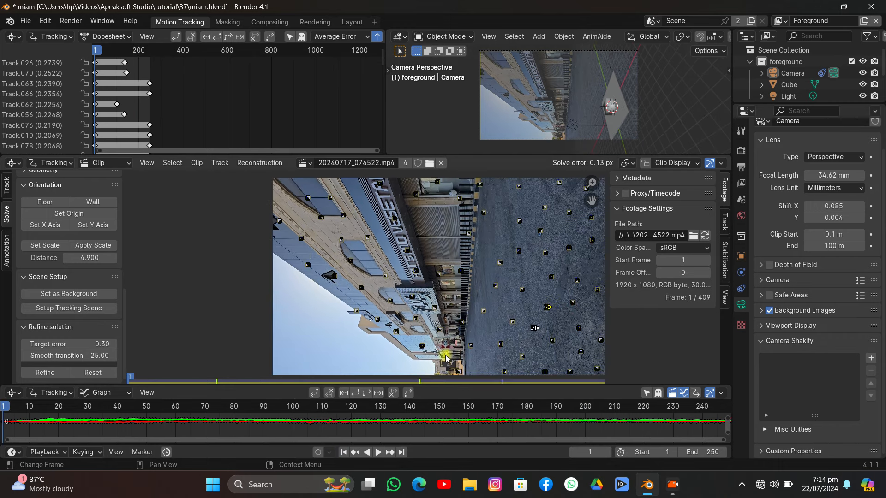
{"action": "left_click", "coordinate": [172, 163]}
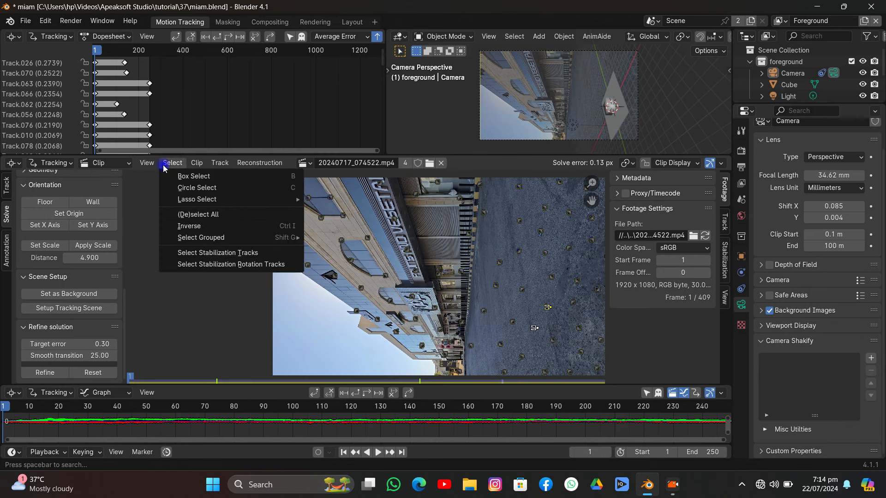
{"action": "left_click", "coordinate": [191, 176]}
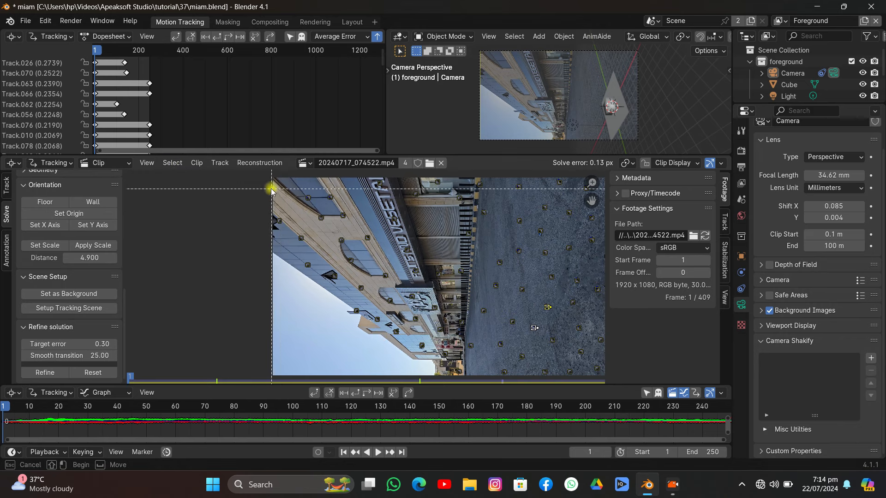
{"action": "left_click_drag", "start_coordinate": [262, 175], "coordinate": [466, 358]}
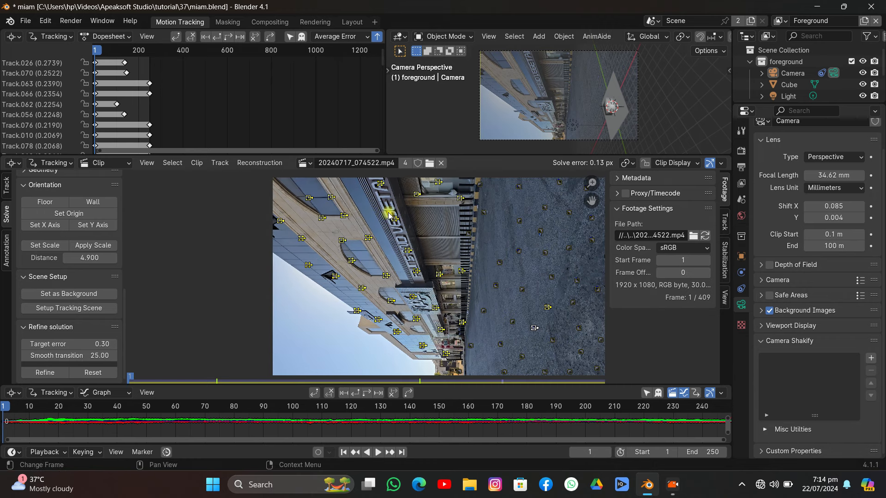
Bring the Geometry options for the solved camera motion into view
{"action": "left_click", "coordinate": [6, 186]}
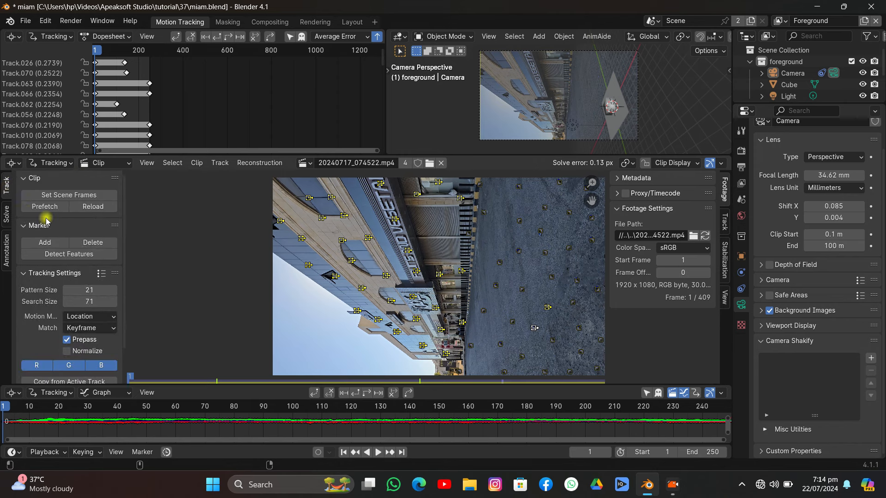
{"action": "scroll", "coordinate": [46, 219], "scroll_direction": "down", "scroll_amount": 2}
{"action": "left_click", "coordinate": [6, 215]}
{"action": "scroll", "coordinate": [57, 295], "scroll_direction": "down", "scroll_amount": 8}
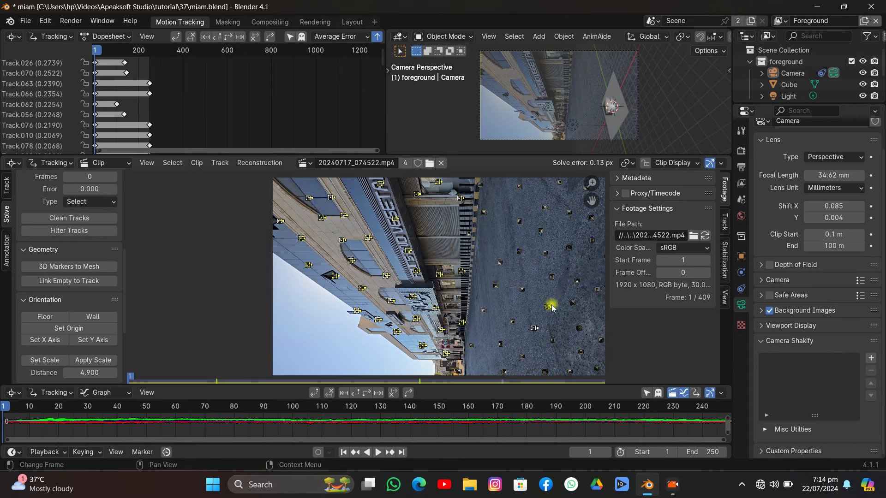
Box-select all track markers on the buildings and convert them to a mesh with 3D Markers to Mesh
{"action": "left_click", "coordinate": [496, 285]}
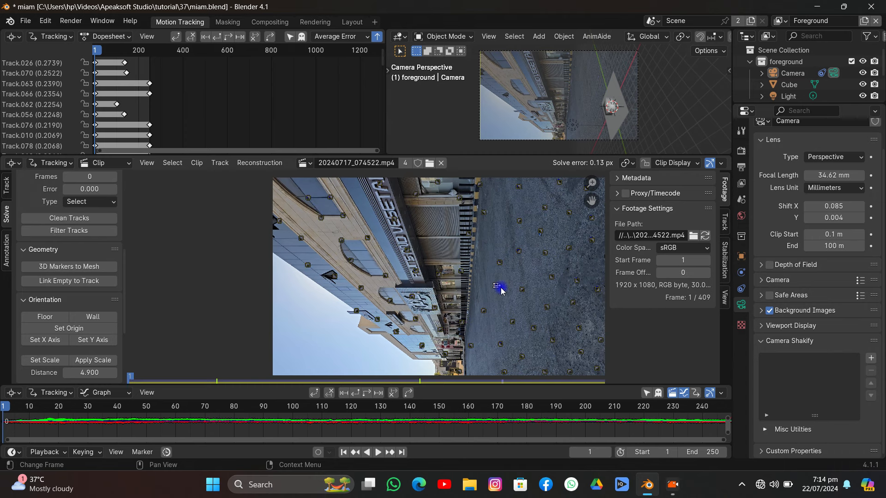
{"action": "left_click", "coordinate": [176, 164]}
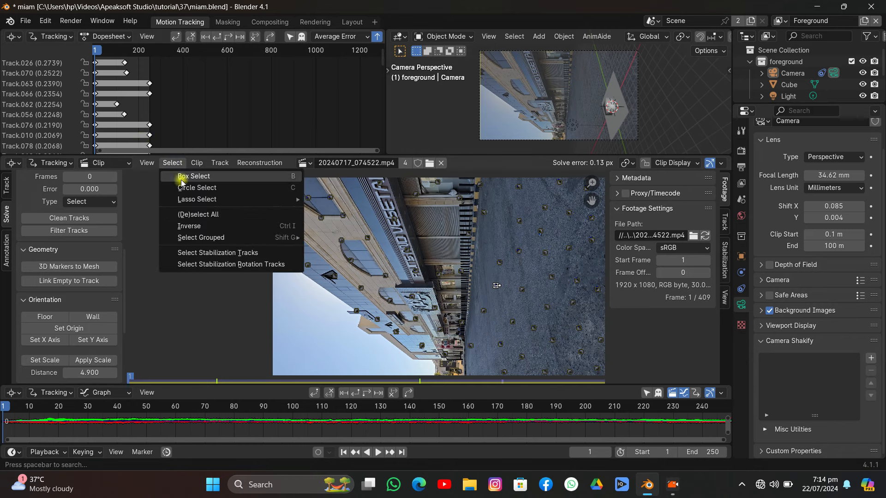
{"action": "left_click", "coordinate": [181, 176]}
{"action": "left_click_drag", "start_coordinate": [240, 172], "coordinate": [468, 342]}
{"action": "left_click", "coordinate": [370, 353]}
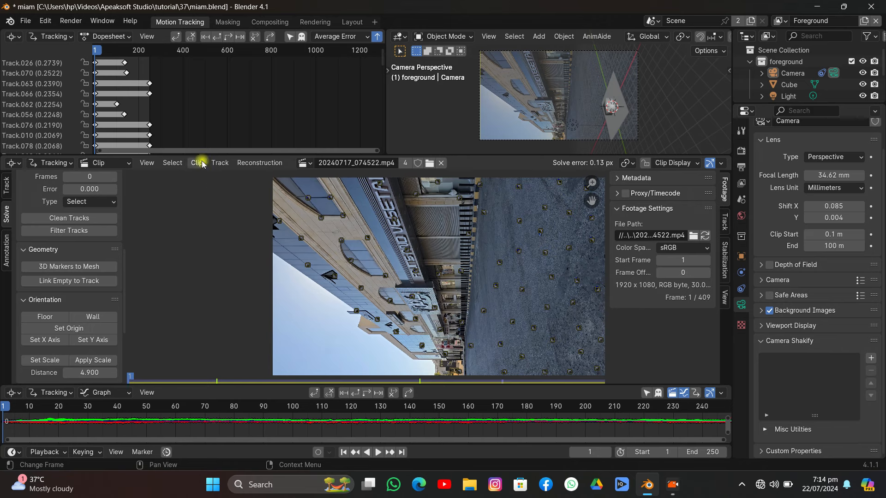
{"action": "left_click", "coordinate": [173, 162]}
{"action": "mouse_move", "coordinate": [195, 164]}
{"action": "left_click", "coordinate": [181, 176]}
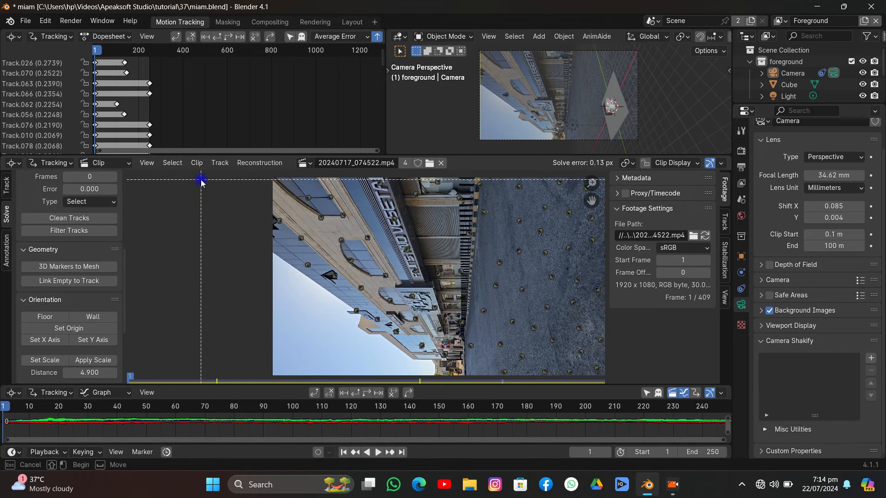
{"action": "left_click_drag", "start_coordinate": [250, 171], "coordinate": [464, 358]}
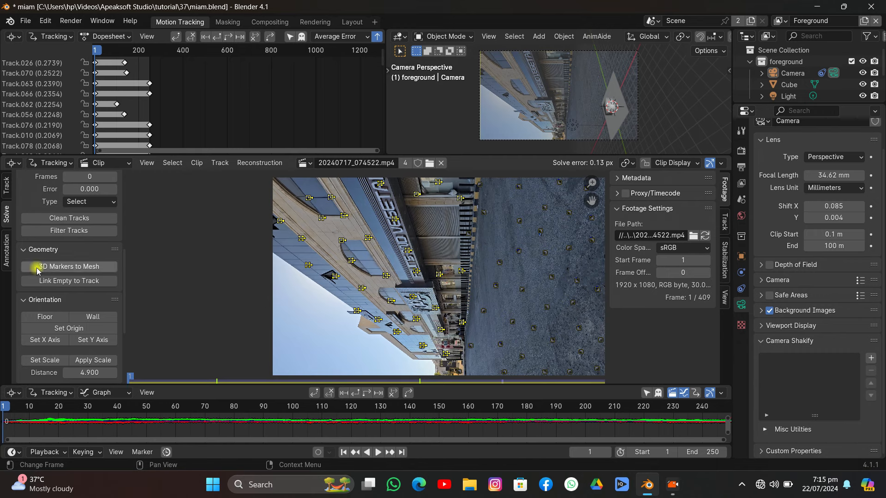
{"action": "left_click", "coordinate": [69, 267]}
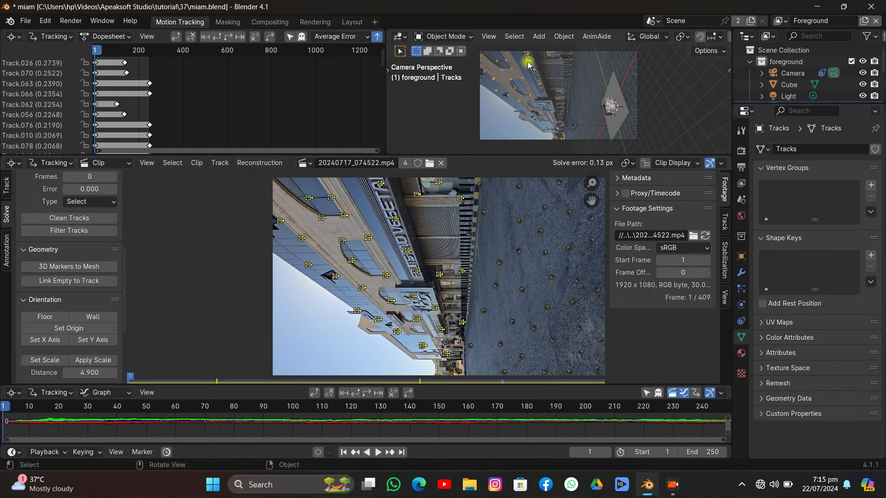
Switch to the Layout workspace and enter Edit Mode on the Tracks mesh
{"action": "left_click", "coordinate": [351, 22]}
{"action": "middle_click_drag", "start_coordinate": [442, 183], "coordinate": [618, 180]}
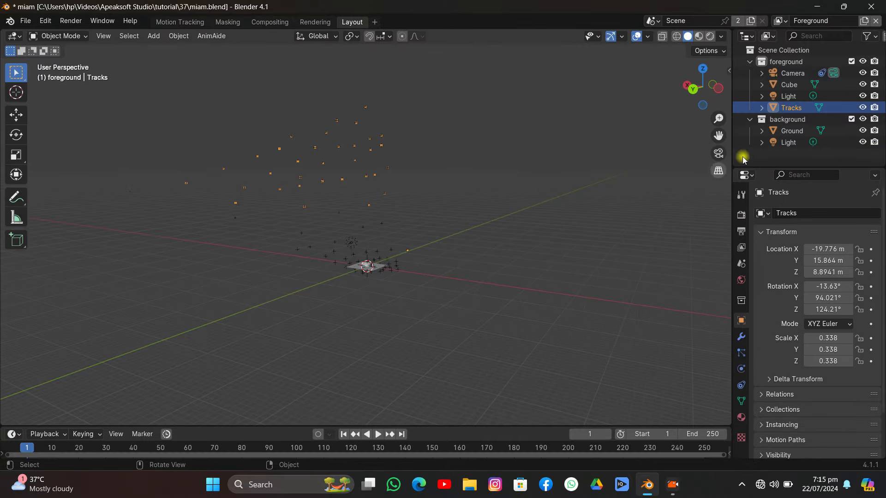
{"action": "middle_click_drag", "start_coordinate": [671, 102], "coordinate": [569, 140]}
{"action": "middle_click_drag", "start_coordinate": [535, 165], "coordinate": [235, 75]}
{"action": "left_click", "coordinate": [69, 37]}
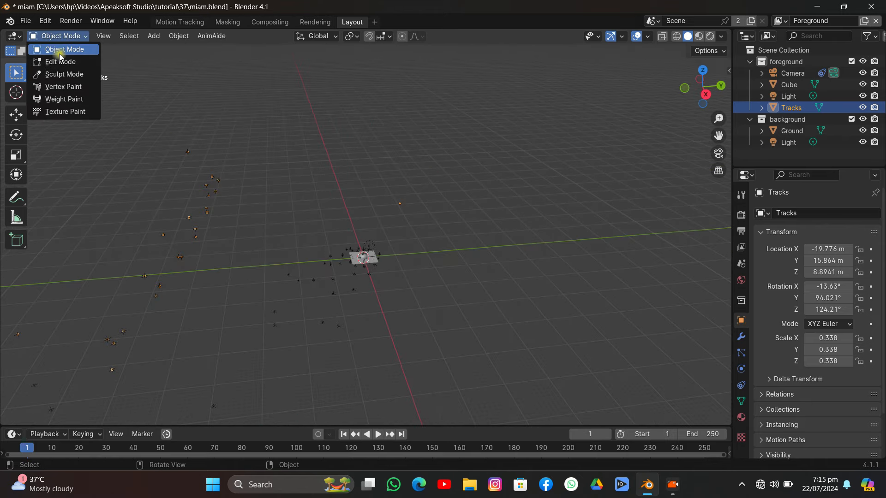
{"action": "left_click", "coordinate": [57, 59]}
{"action": "middle_click_drag", "start_coordinate": [322, 206], "coordinate": [386, 158]}
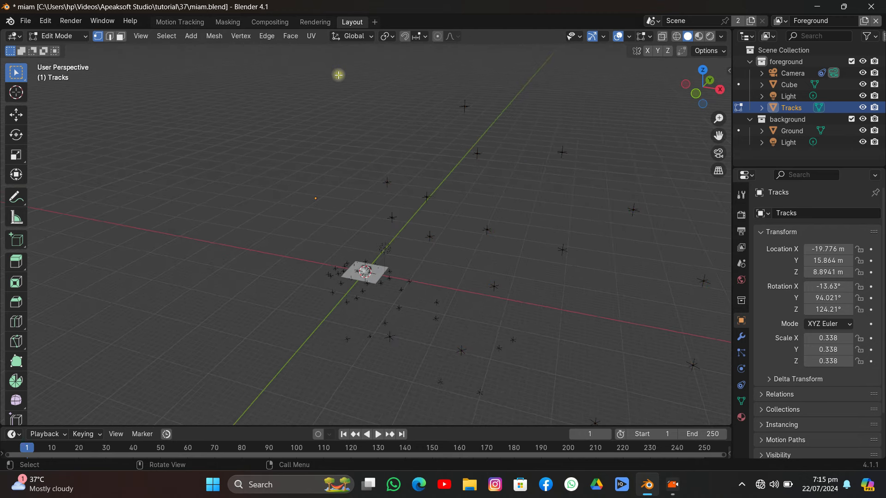
Fill two adjoining four-sided faces between the far-end vertices of the Tracks mesh
{"action": "left_click_drag", "start_coordinate": [330, 67], "coordinate": [515, 201]}
{"action": "key", "text": "f"}
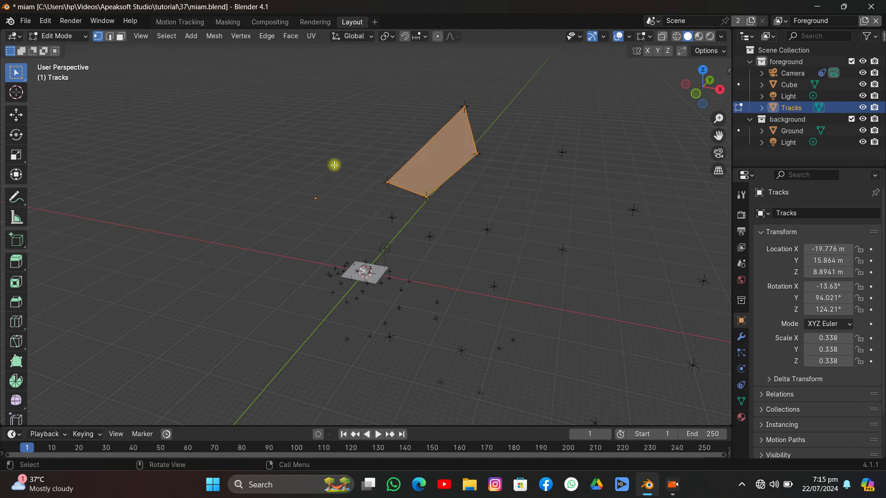
{"action": "left_click_drag", "start_coordinate": [335, 144], "coordinate": [439, 250]}
{"action": "left_click", "coordinate": [416, 235]}
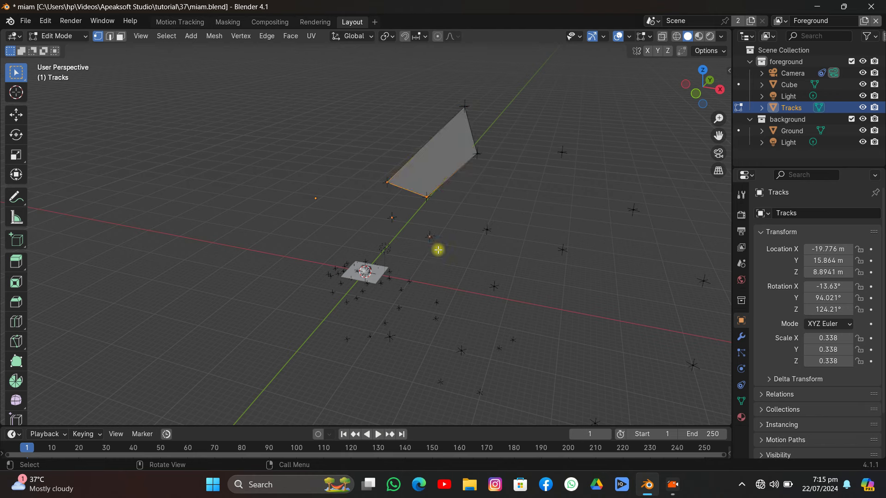
{"action": "key", "text": "f"}
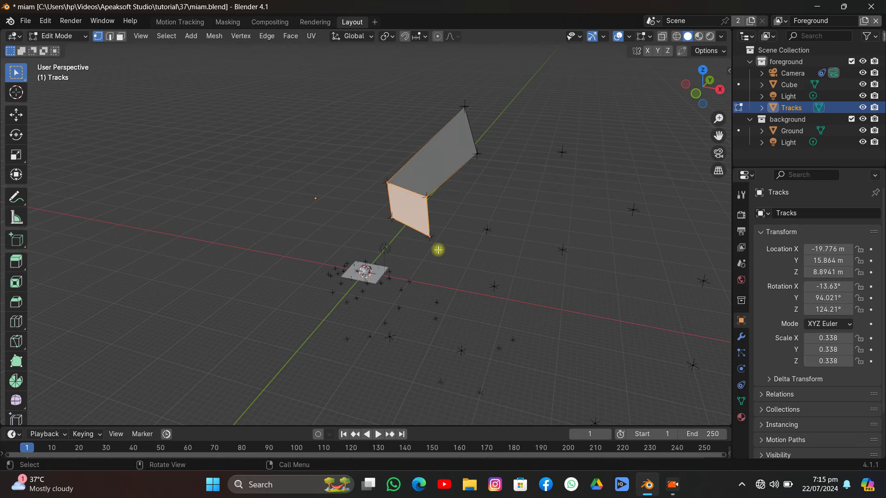
Fill a face below the existing strip of the Tracks mesh and another one beside it
{"action": "middle_click_drag", "start_coordinate": [461, 194], "coordinate": [463, 177]}
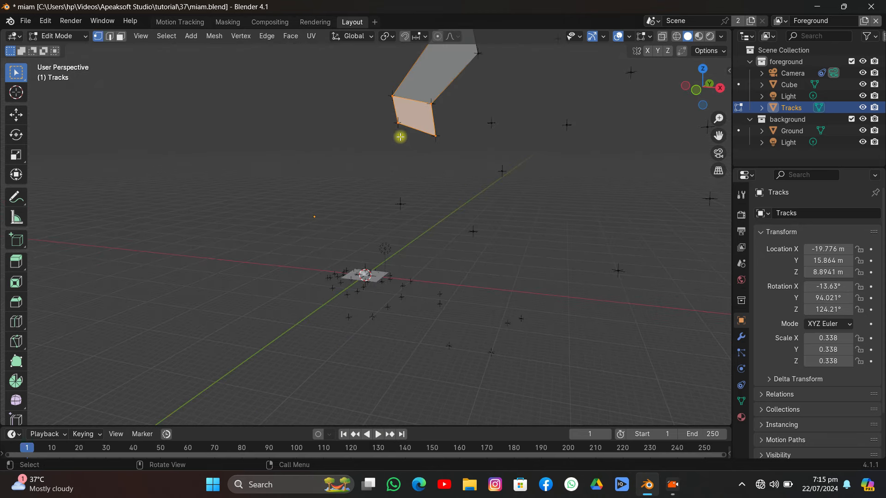
{"action": "left_click_drag", "start_coordinate": [370, 119], "coordinate": [477, 269]}
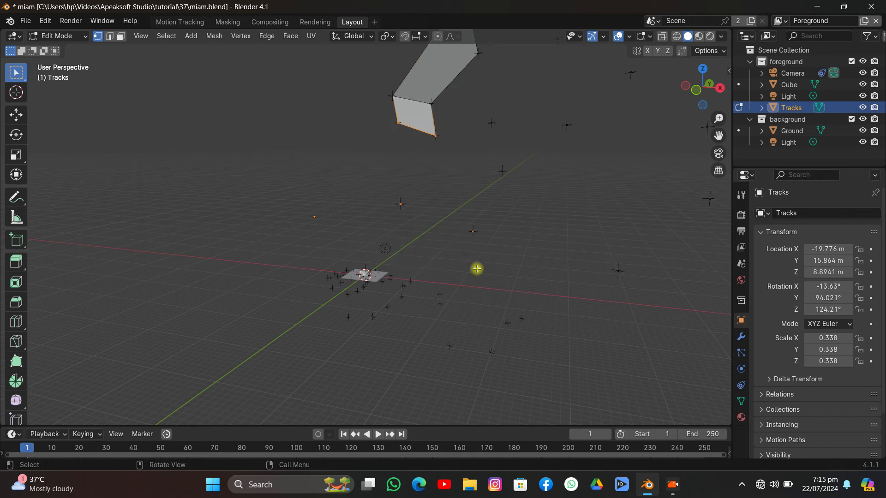
{"action": "key", "text": "f"}
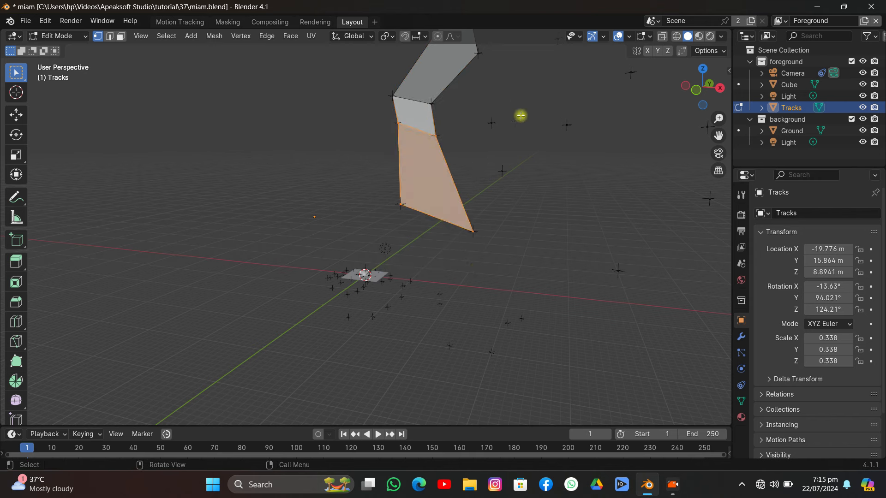
{"action": "left_click_drag", "start_coordinate": [526, 113], "coordinate": [434, 253]}
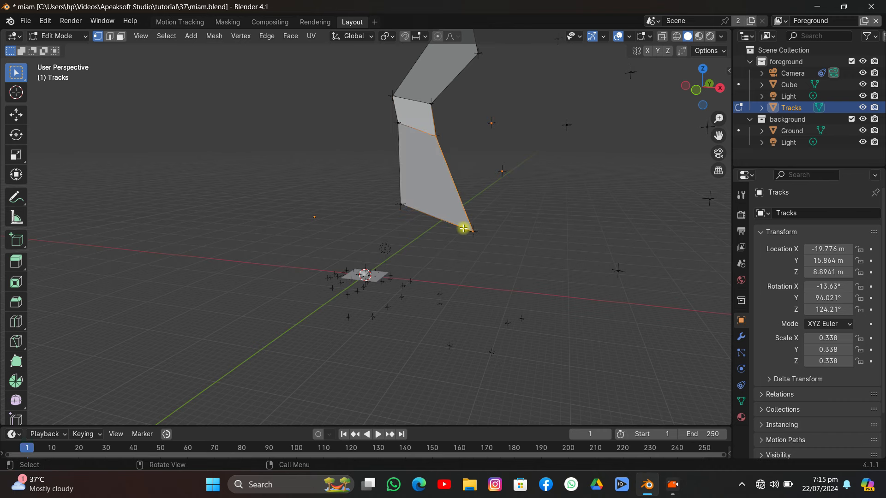
{"action": "key", "text": "f"}
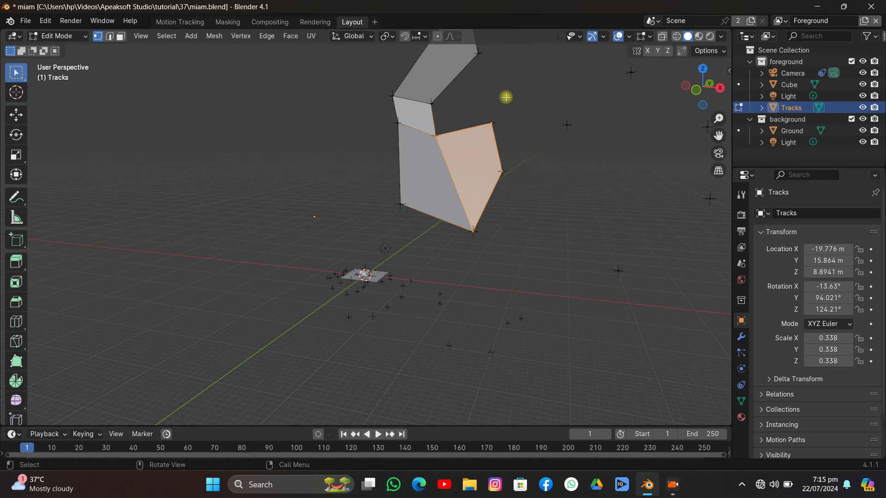
Fill the gap between the upper and lower side faces, plus one more face at the mesh's upper end
{"action": "middle_click_drag", "start_coordinate": [506, 95], "coordinate": [493, 102]}
{"action": "left_click_drag", "start_coordinate": [443, 84], "coordinate": [371, 203]}
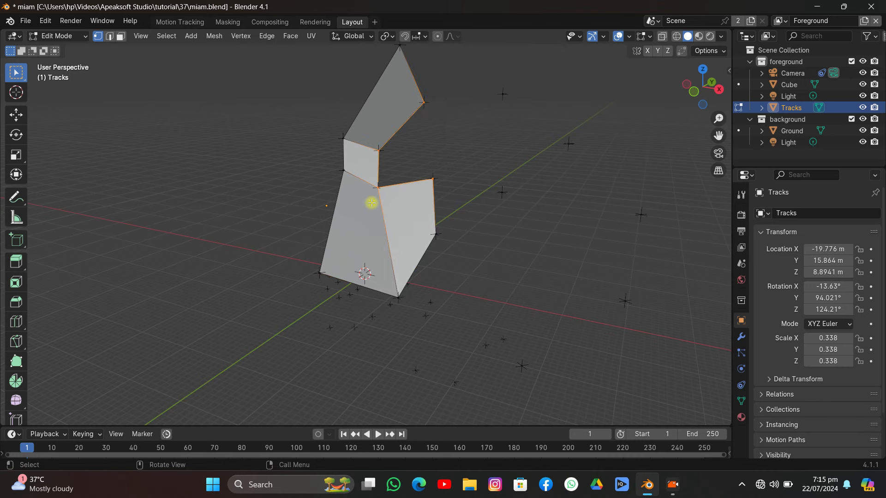
{"action": "key", "text": "f"}
{"action": "middle_click_drag", "start_coordinate": [371, 202], "coordinate": [450, 184]}
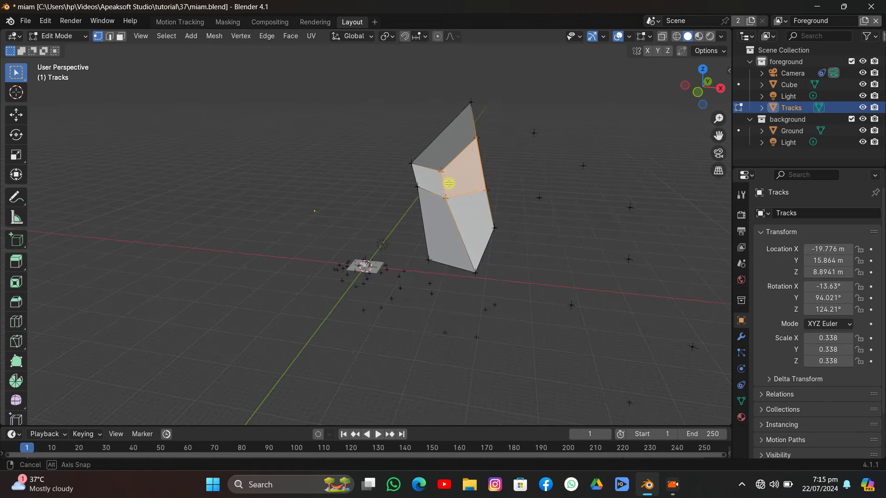
{"action": "left_click_drag", "start_coordinate": [444, 85], "coordinate": [557, 147]}
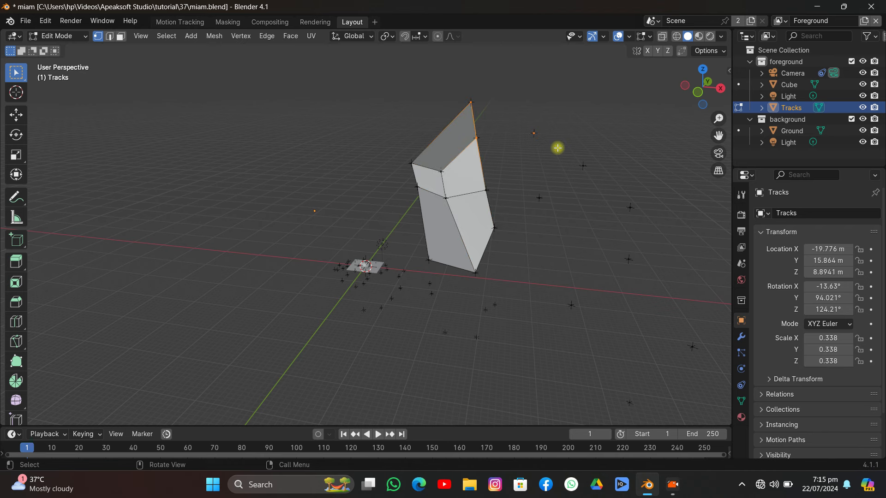
{"action": "key", "text": "f"}
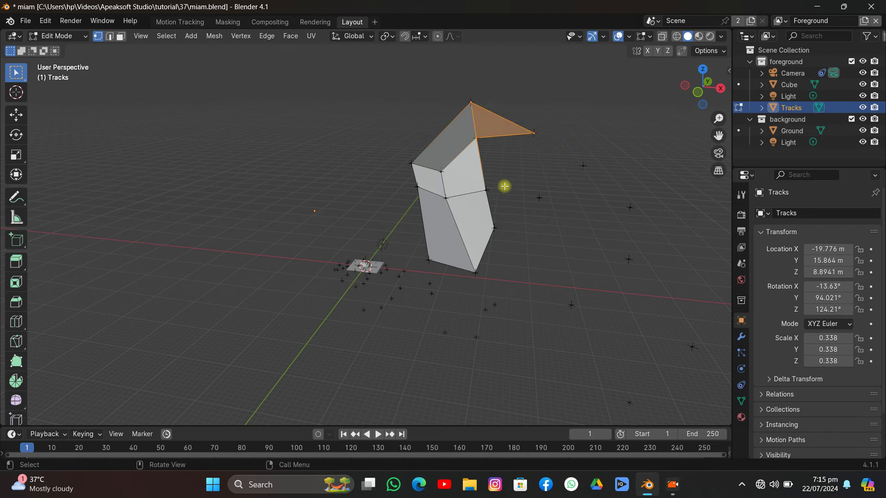
Return to Object Mode and delete the Tracks mesh
{"action": "middle_click_drag", "start_coordinate": [476, 195], "coordinate": [549, 117]}
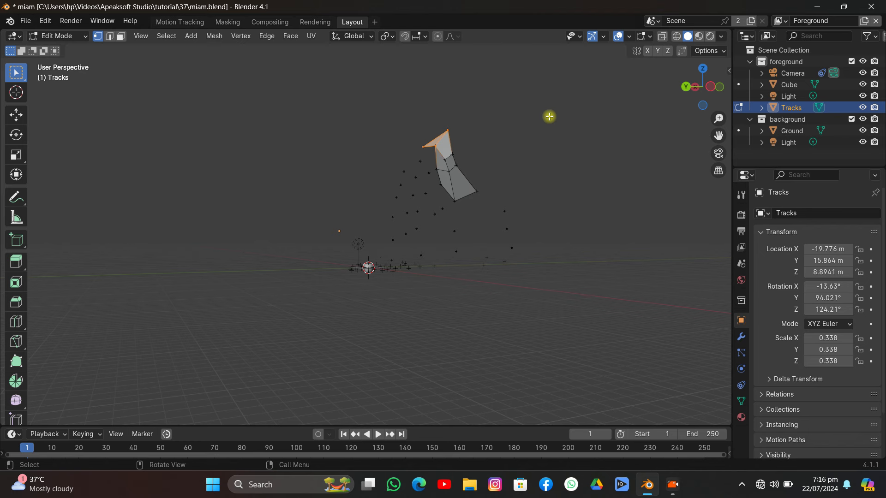
{"action": "key", "text": "Tab"}
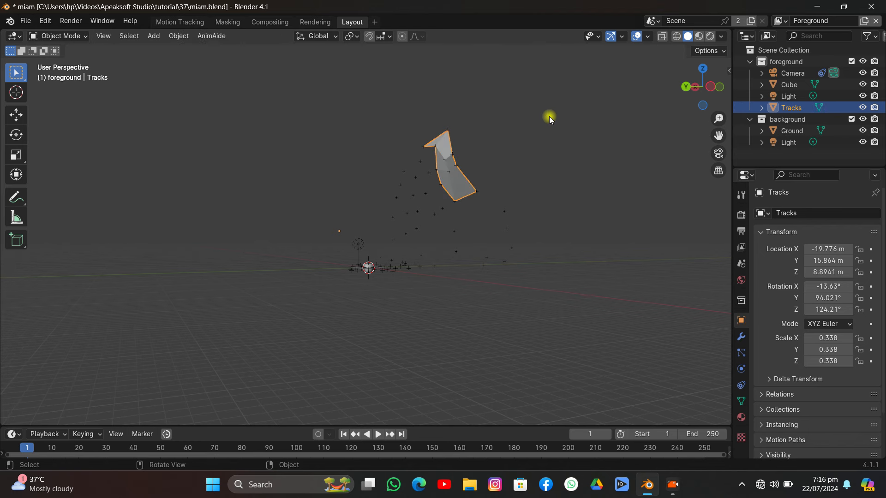
{"action": "key", "text": "x"}
{"action": "left_click", "coordinate": [549, 117]}
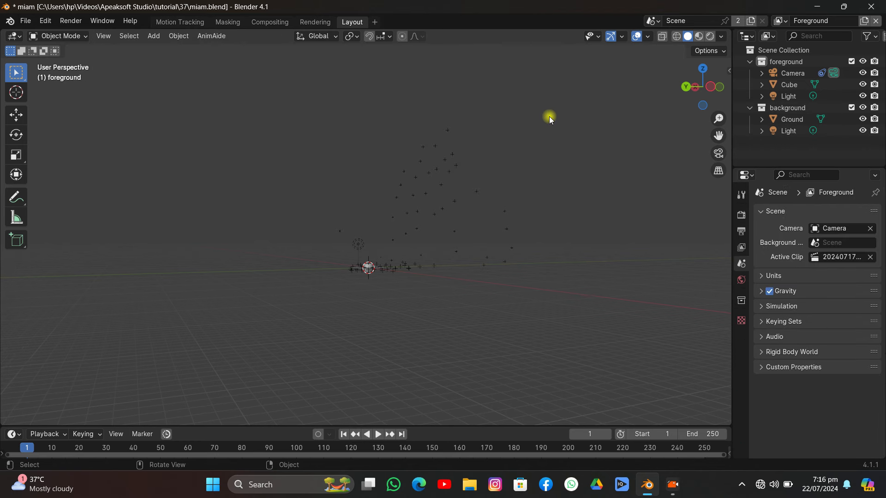
Examine the foreground and background collections and the compositing node setup
{"action": "middle_click_drag", "start_coordinate": [430, 198], "coordinate": [452, 187]}
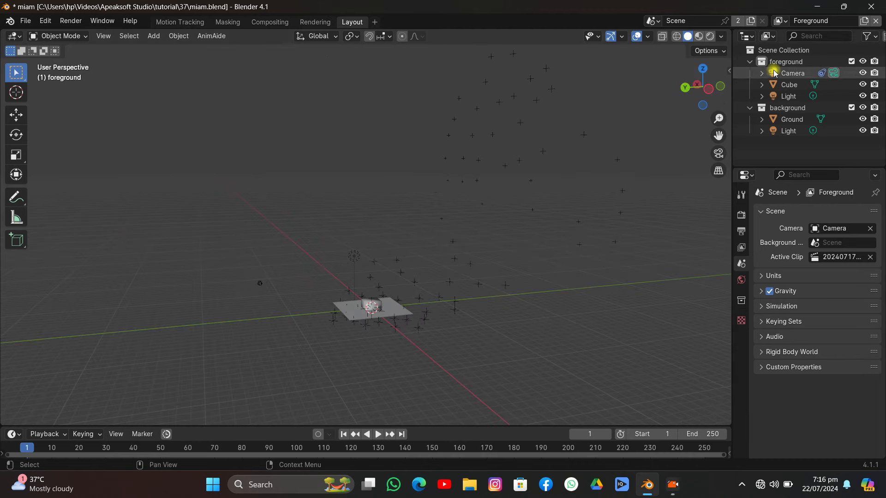
{"action": "left_click_drag", "start_coordinate": [793, 148], "coordinate": [787, 60]}
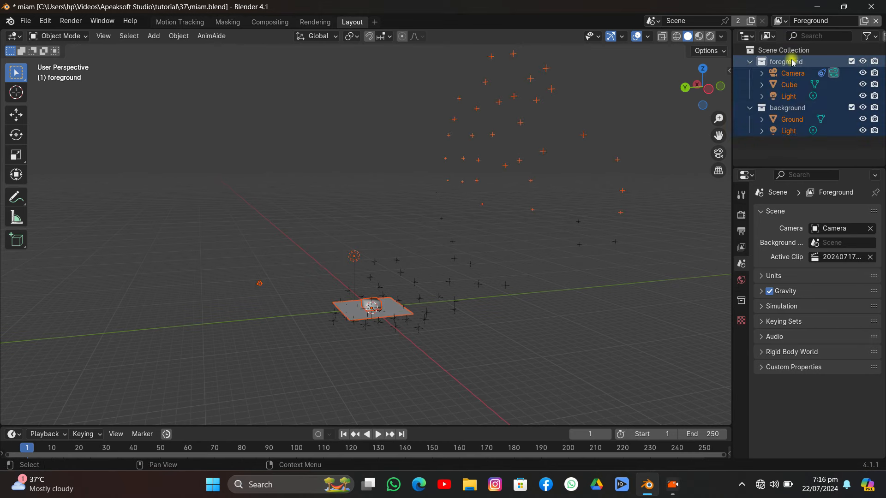
{"action": "left_click", "coordinate": [786, 61]}
{"action": "left_click", "coordinate": [787, 107]}
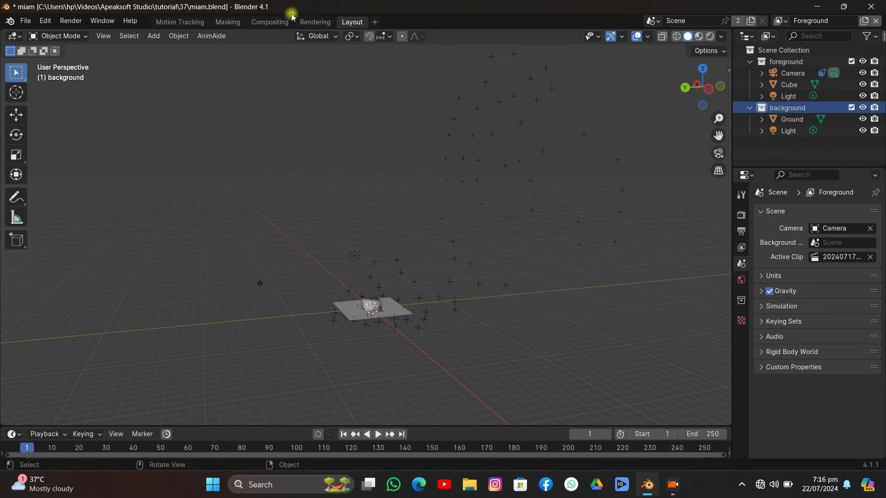
{"action": "left_click", "coordinate": [259, 22]}
{"action": "scroll", "coordinate": [267, 168], "scroll_direction": "down", "scroll_amount": 2}
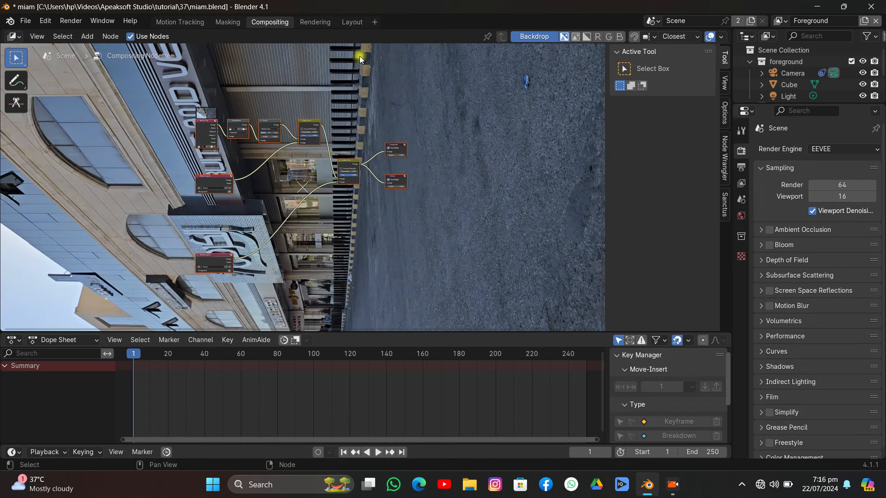
{"action": "left_click", "coordinate": [353, 24]}
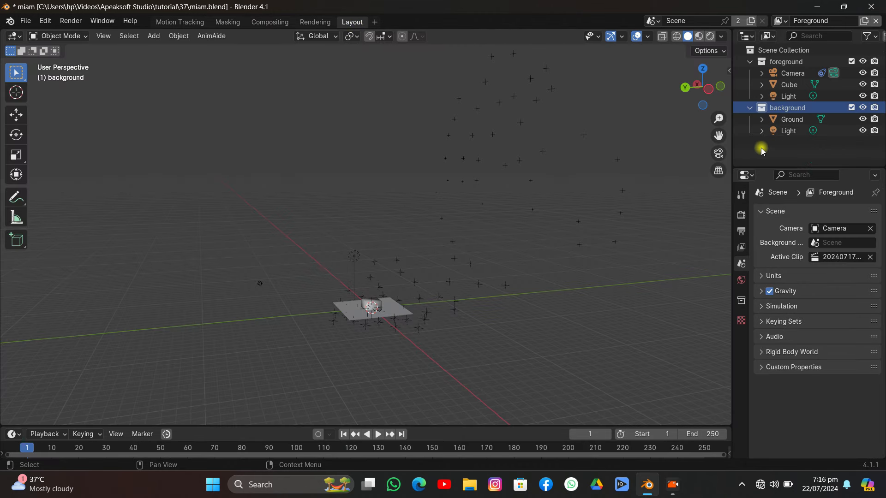
Move Ground and Light from the background collection to the foreground collection, then delete the background collection
{"action": "left_click", "coordinate": [800, 146]}
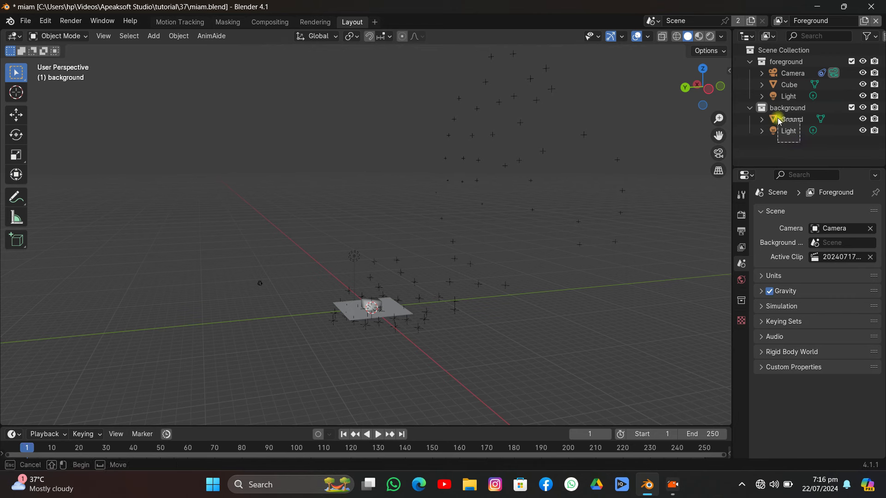
{"action": "left_click_drag", "start_coordinate": [777, 114], "coordinate": [779, 133]}
{"action": "key", "text": "m"}
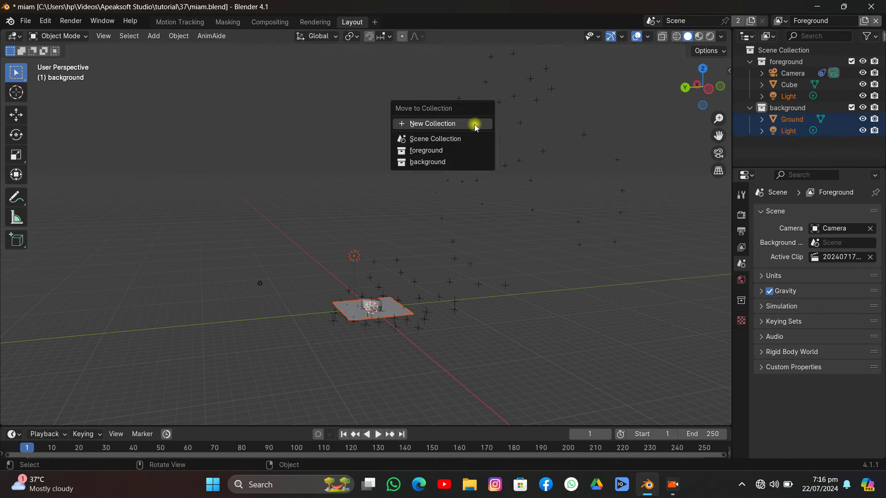
{"action": "left_click", "coordinate": [426, 150]}
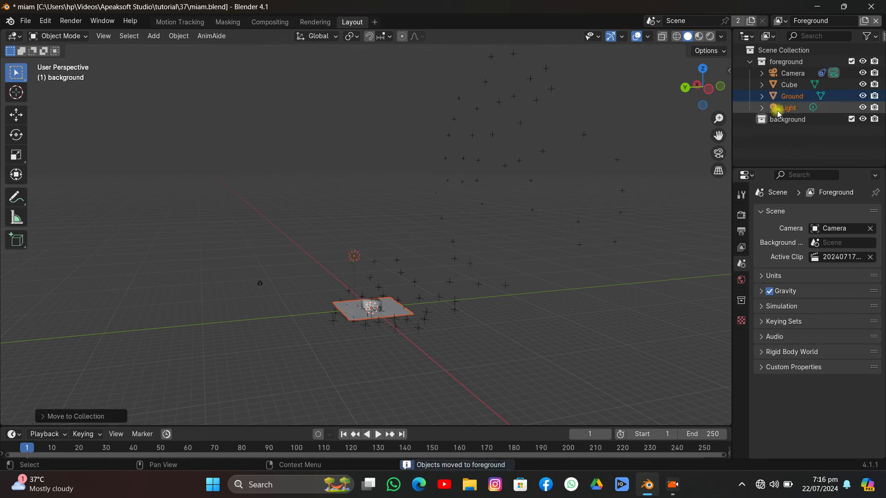
{"action": "left_click", "coordinate": [789, 120]}
{"action": "key", "text": "Delete"}
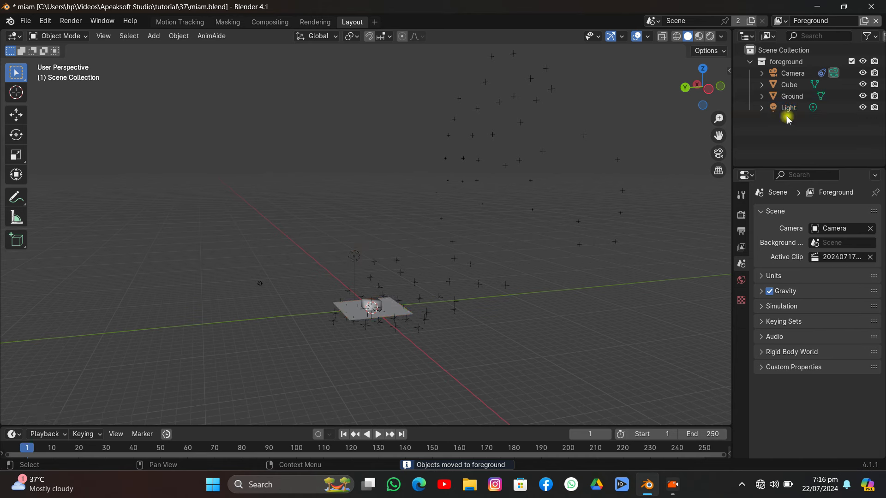
Check the compositing node setup, then return to the 3D layout of the scene
{"action": "left_click", "coordinate": [781, 21]}
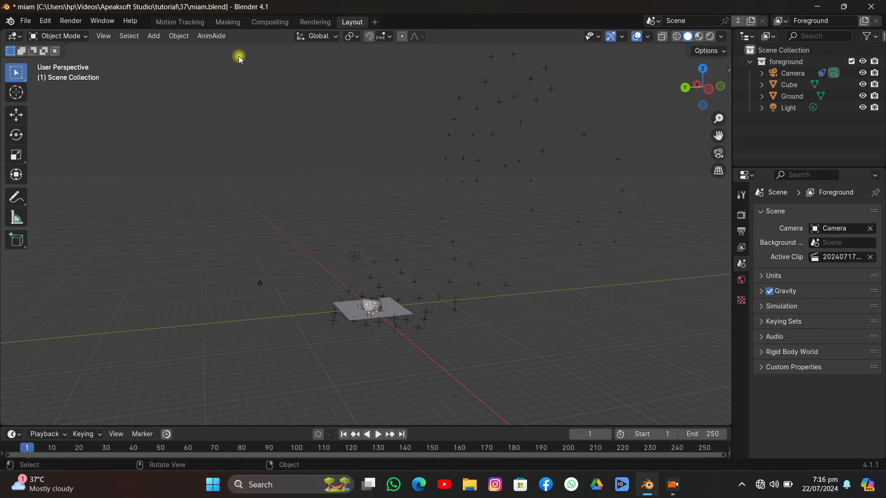
{"action": "left_click", "coordinate": [270, 22]}
{"action": "scroll", "coordinate": [388, 177], "scroll_direction": "up", "scroll_amount": 2}
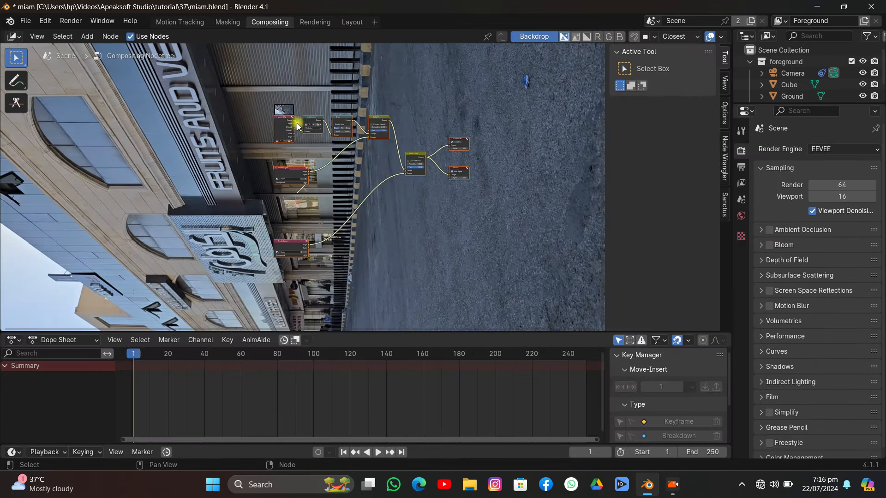
{"action": "left_click", "coordinate": [352, 22]}
{"action": "middle_click_drag", "start_coordinate": [308, 123], "coordinate": [125, 112]}
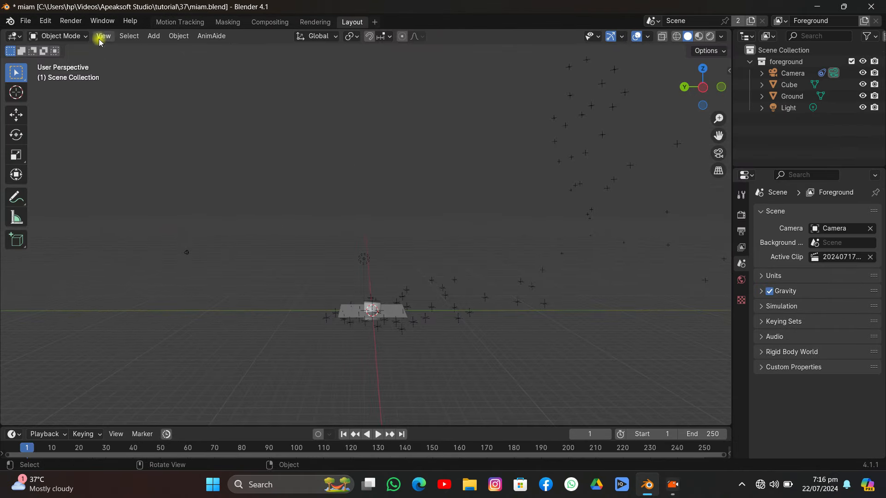
Add a plane at the origin and scale it uniformly to about 26.8
{"action": "left_click", "coordinate": [154, 35]}
{"action": "mouse_move", "coordinate": [162, 51]}
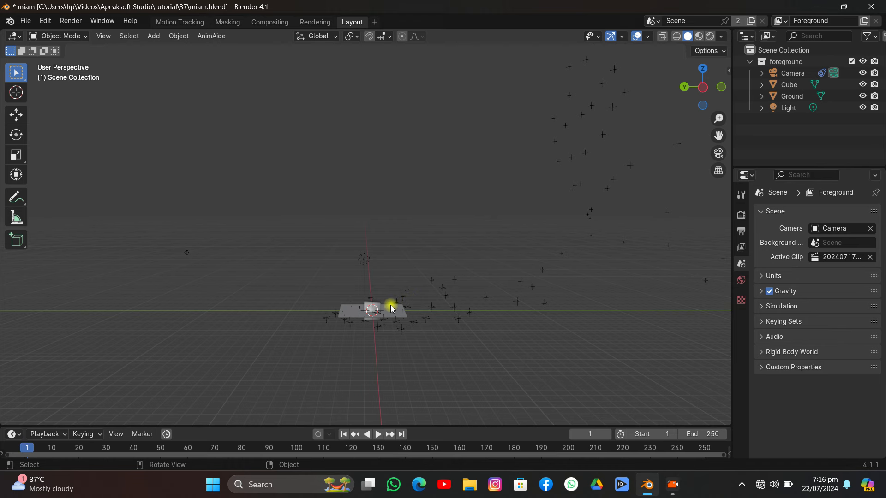
{"action": "left_click", "coordinate": [178, 36]}
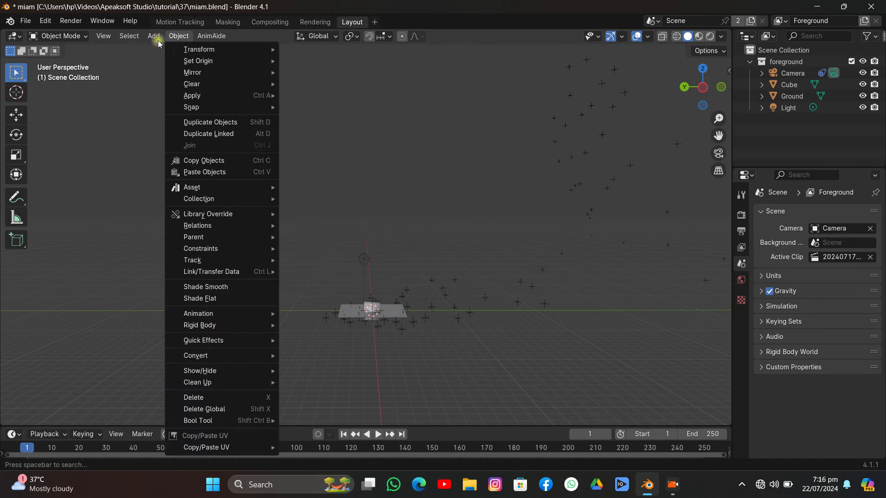
{"action": "left_click", "coordinate": [287, 49]}
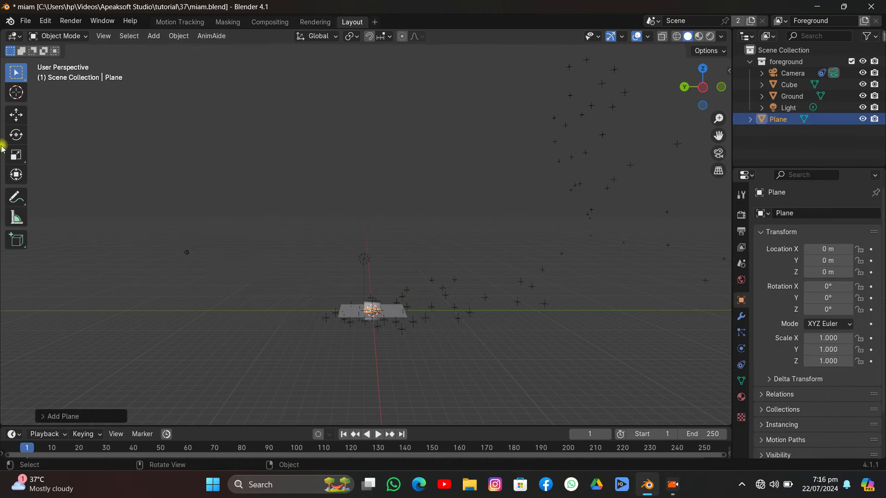
{"action": "left_click", "coordinate": [16, 155]}
{"action": "left_click_drag", "start_coordinate": [397, 330], "coordinate": [515, 273]}
{"action": "scroll", "coordinate": [356, 183], "scroll_direction": "down", "scroll_amount": 3}
{"action": "middle_click_drag", "start_coordinate": [356, 184], "coordinate": [399, 214]}
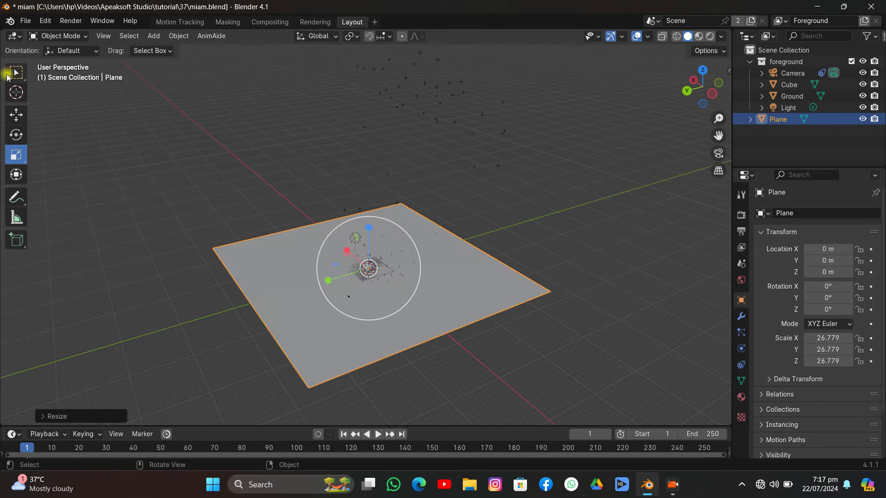
Stretch the plane to a scale of about 71.8 in X and 42 in Y, and place it at about X 47.7 m, Y -19.2 m
{"action": "left_click", "coordinate": [16, 114]}
{"action": "left_click_drag", "start_coordinate": [328, 256], "coordinate": [415, 291]}
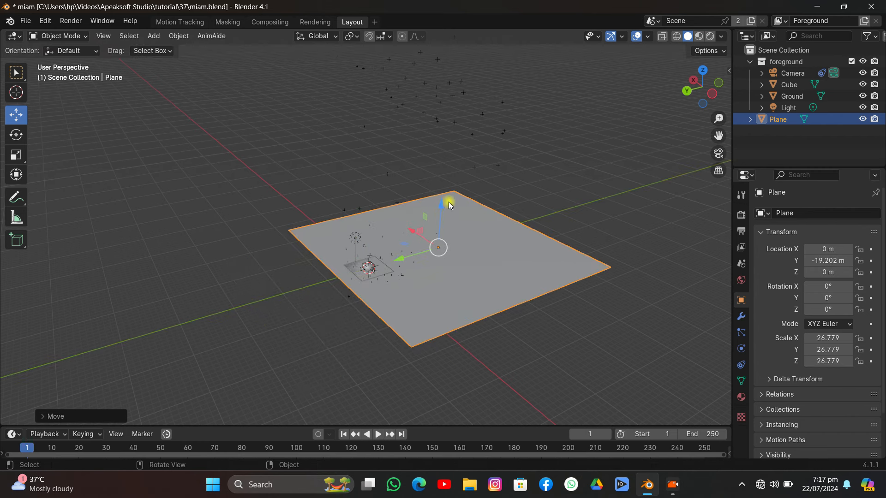
{"action": "left_click", "coordinate": [16, 139]}
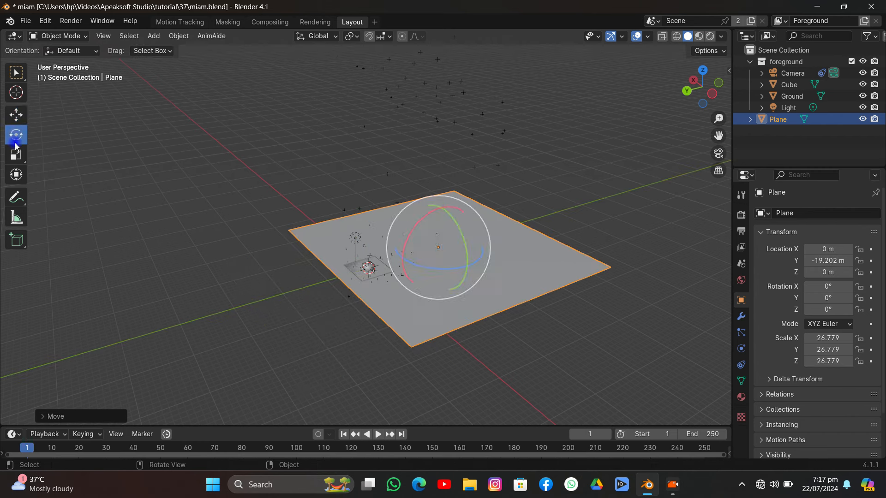
{"action": "left_click", "coordinate": [16, 155]}
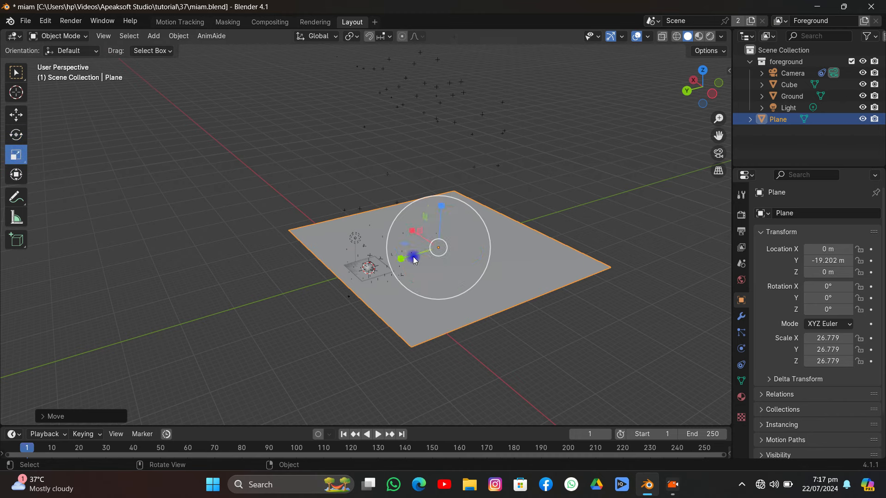
{"action": "left_click_drag", "start_coordinate": [408, 258], "coordinate": [360, 193]}
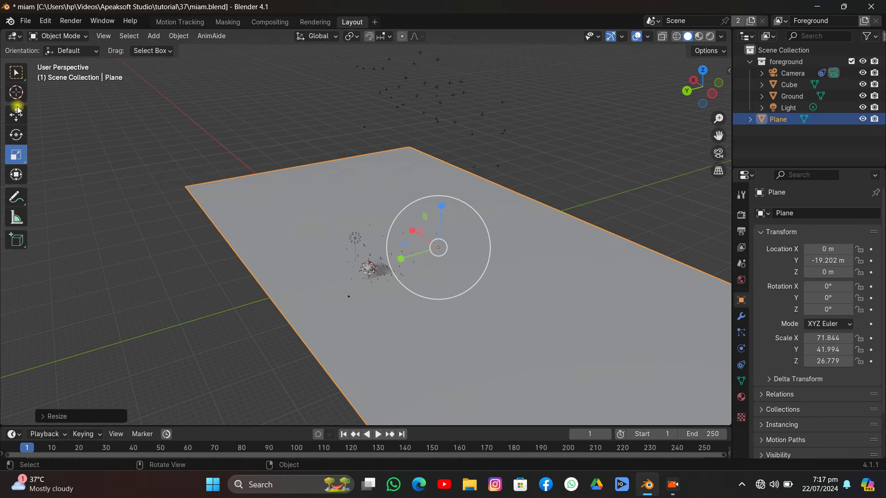
{"action": "left_click", "coordinate": [16, 114]}
{"action": "left_click_drag", "start_coordinate": [410, 230], "coordinate": [309, 178]}
View the scene through the tracking camera and select that camera
{"action": "left_click", "coordinate": [717, 153]}
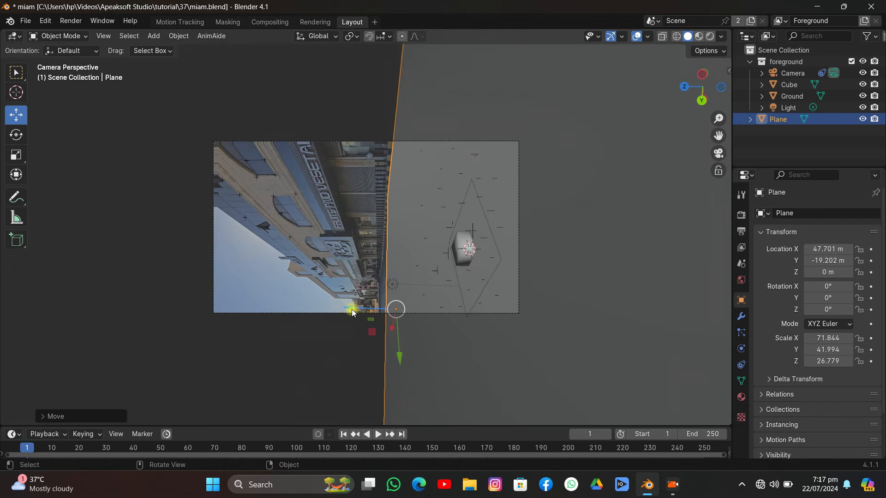
{"action": "left_click", "coordinate": [307, 141]}
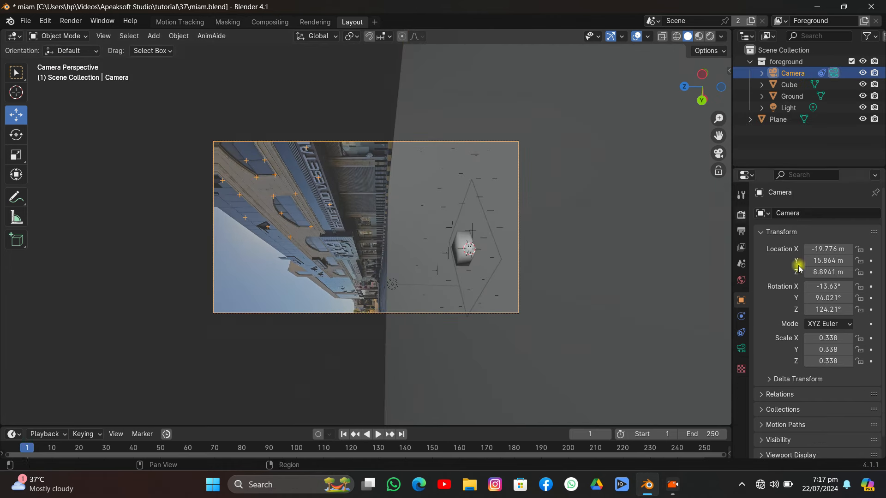
Raise the camera's clip end distance to 1028 m
{"action": "left_click", "coordinate": [741, 348]}
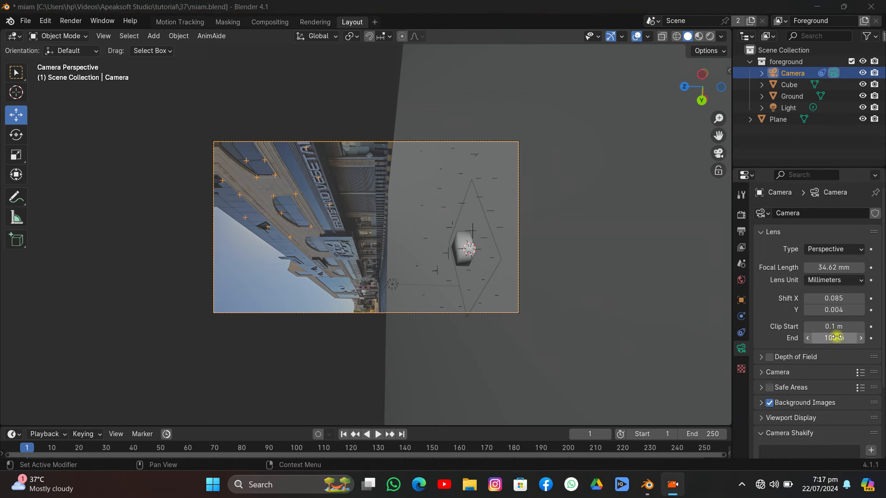
{"action": "left_click_drag", "start_coordinate": [835, 338], "coordinate": [872, 338]}
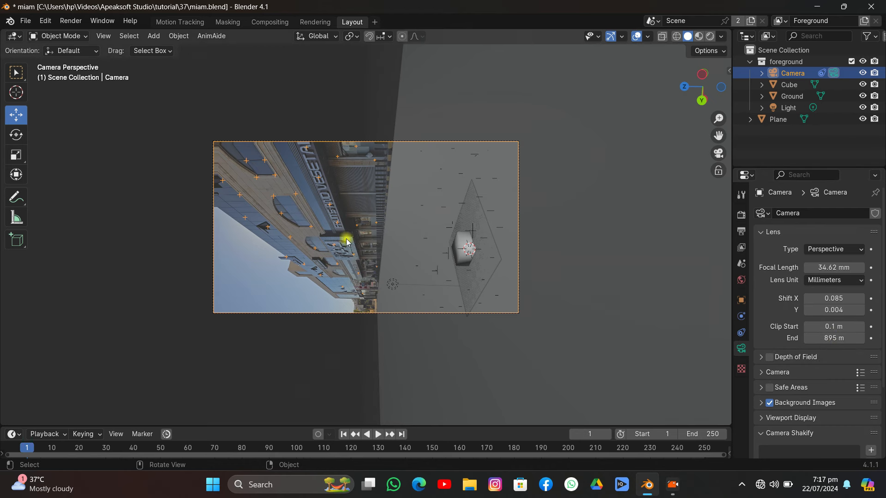
{"action": "left_click_drag", "start_coordinate": [838, 339], "coordinate": [865, 338]}
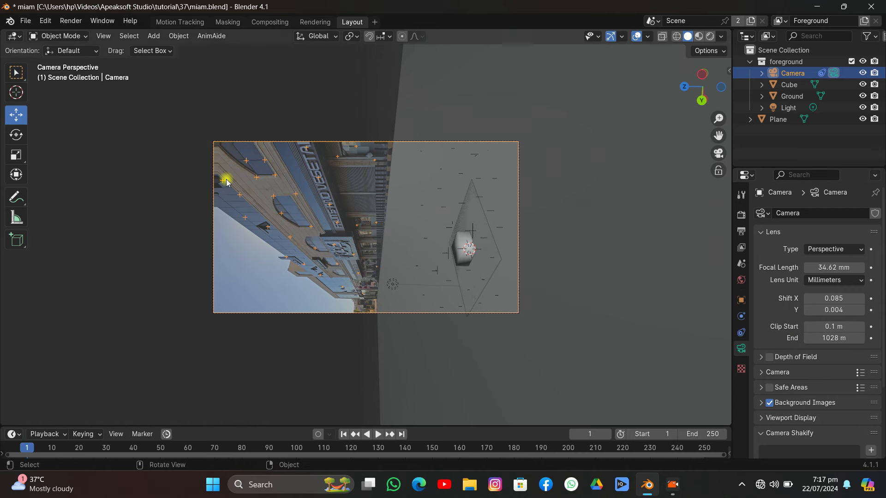
Move the ground plane slightly along the Y axis to line up with the building's base and enter Edit Mode
{"action": "left_click", "coordinate": [396, 228]}
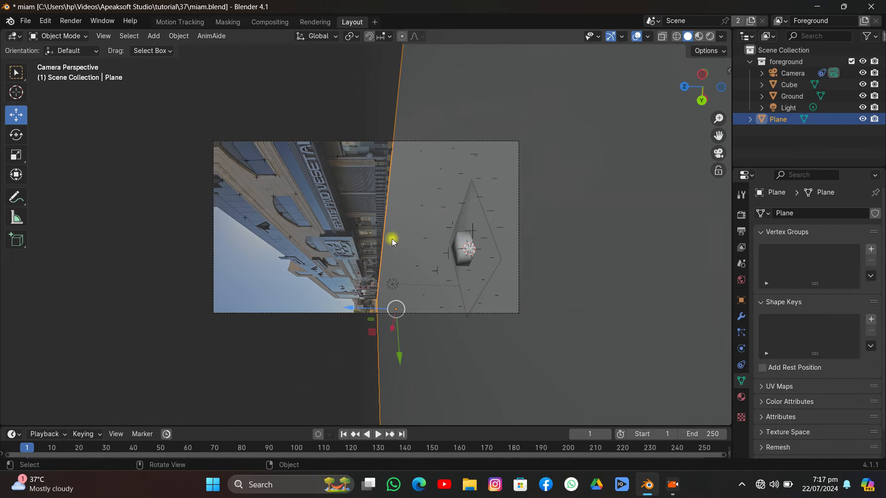
{"action": "scroll", "coordinate": [391, 239], "scroll_direction": "up", "scroll_amount": 2}
{"action": "left_click_drag", "start_coordinate": [403, 367], "coordinate": [406, 394]}
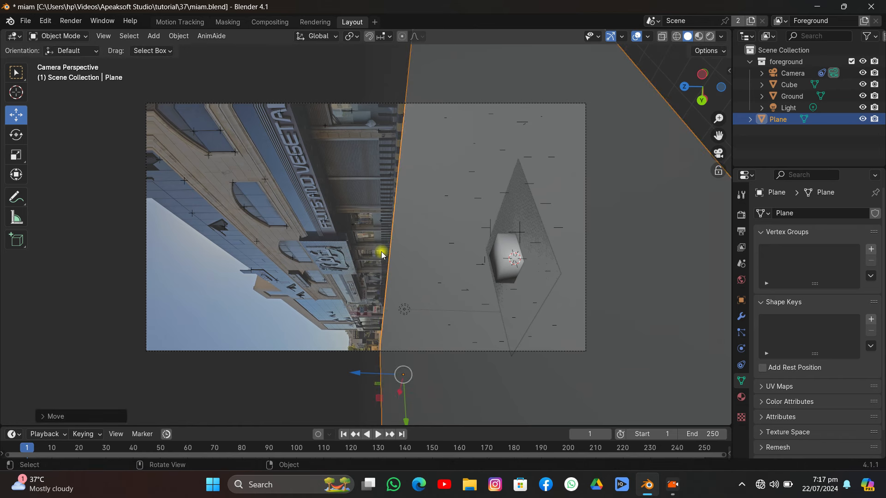
{"action": "key", "text": "Tab"}
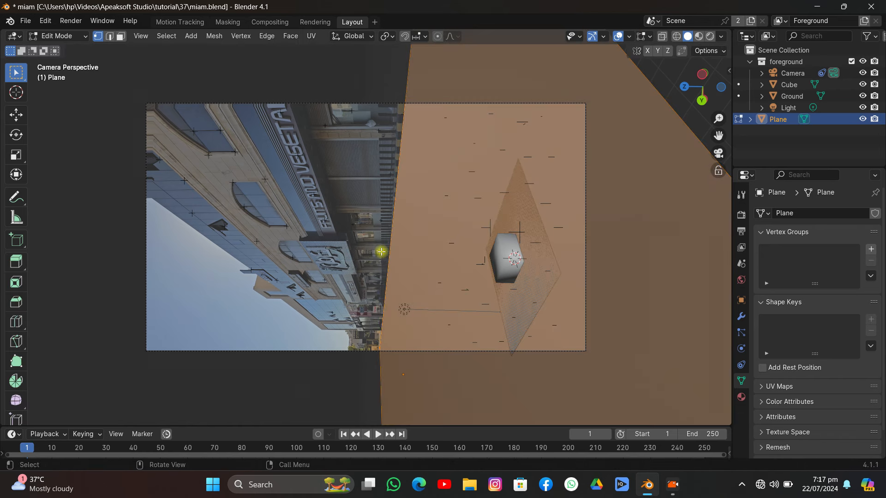
{"action": "left_click", "coordinate": [110, 36]}
{"action": "key", "text": "alt+a"}
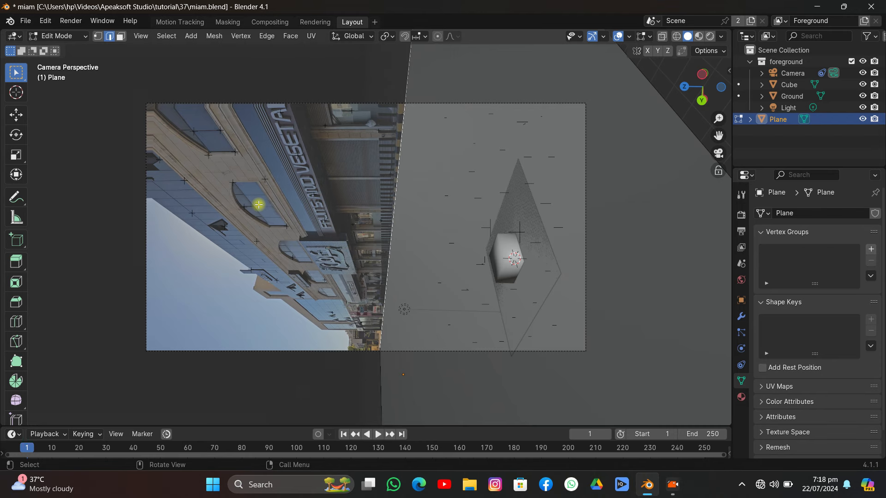
{"action": "key", "text": "g"}
{"action": "key", "text": "z"}
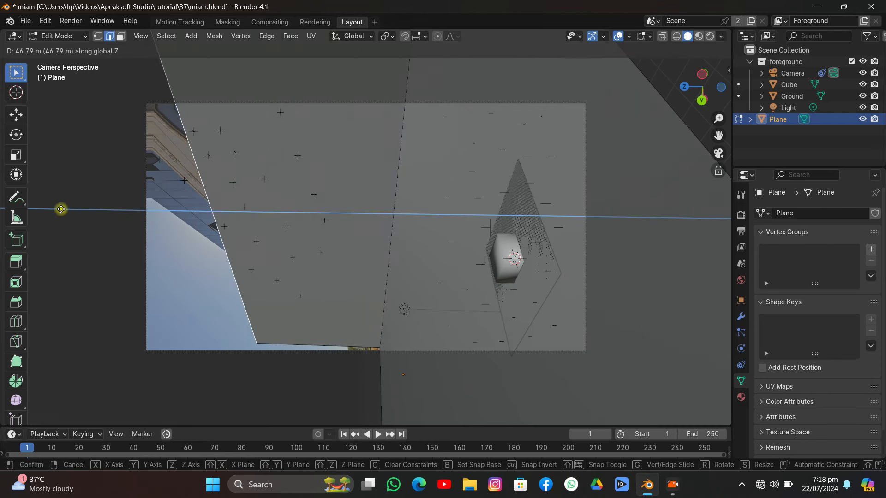
{"action": "right_click", "coordinate": [666, 206]}
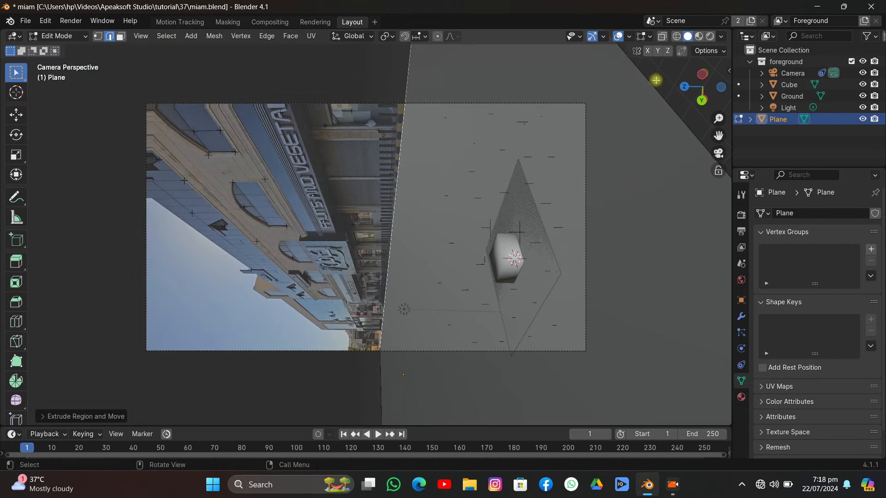
{"action": "left_click", "coordinate": [689, 87]}
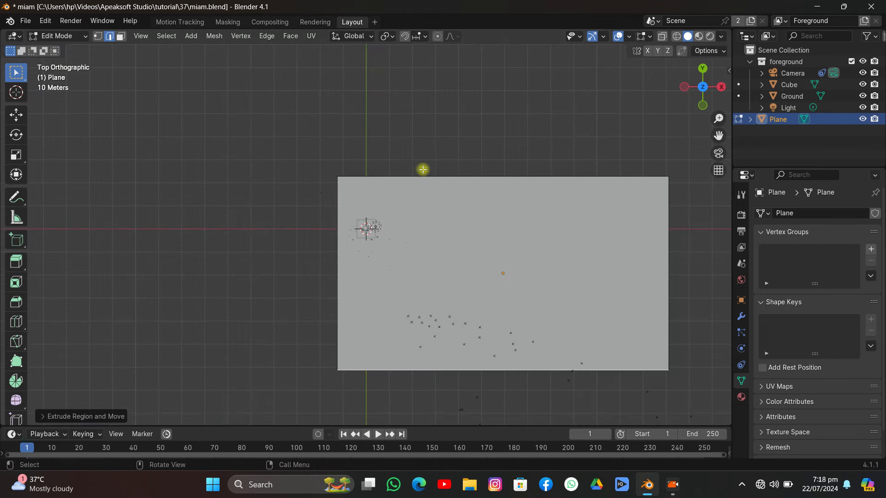
{"action": "key", "text": "ctrl+z"}
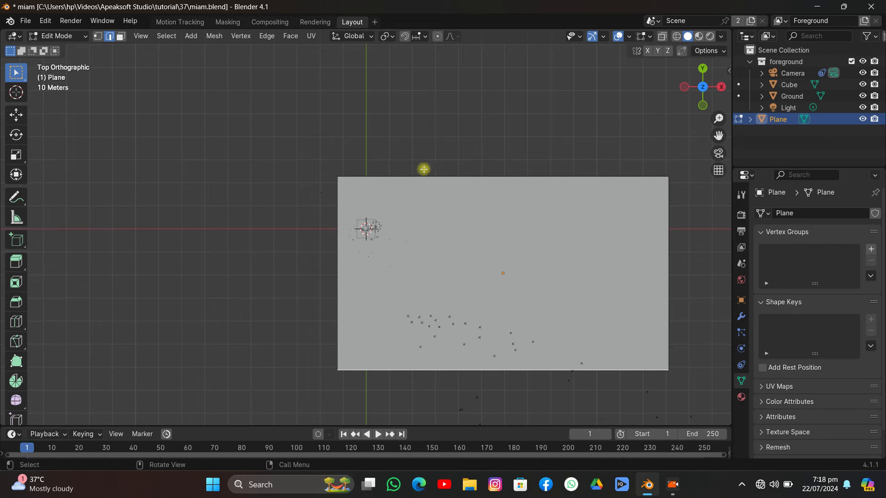
Select the plane's whole face and extrude it upward along Z into a tall box
{"action": "left_click", "coordinate": [121, 36]}
{"action": "left_click", "coordinate": [501, 287]}
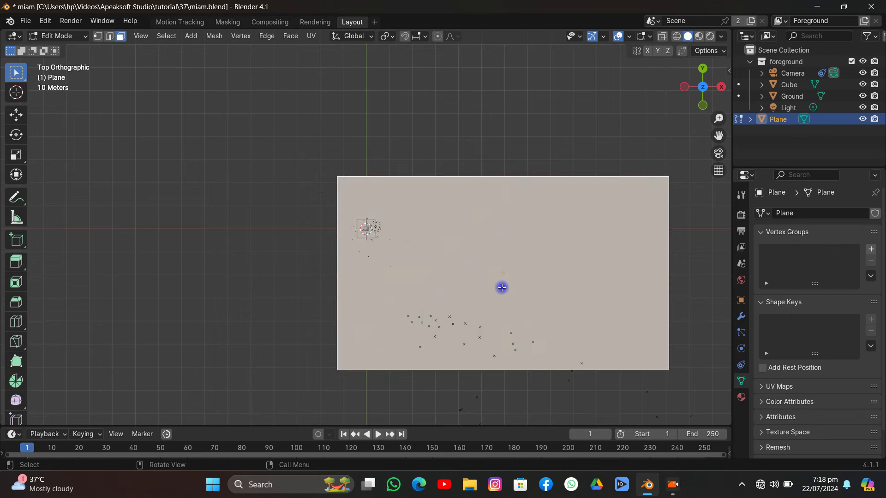
{"action": "middle_click_drag", "start_coordinate": [501, 288], "coordinate": [342, 171]}
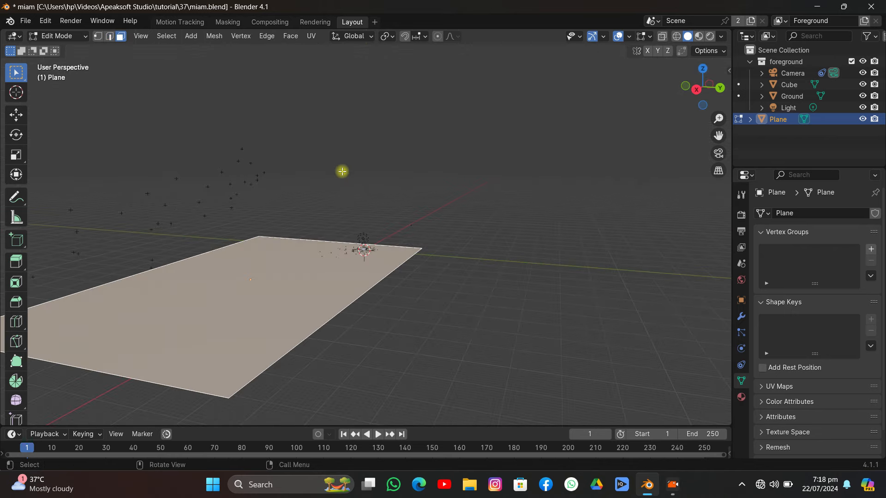
{"action": "key", "text": "e"}
{"action": "left_click", "coordinate": [404, 211]}
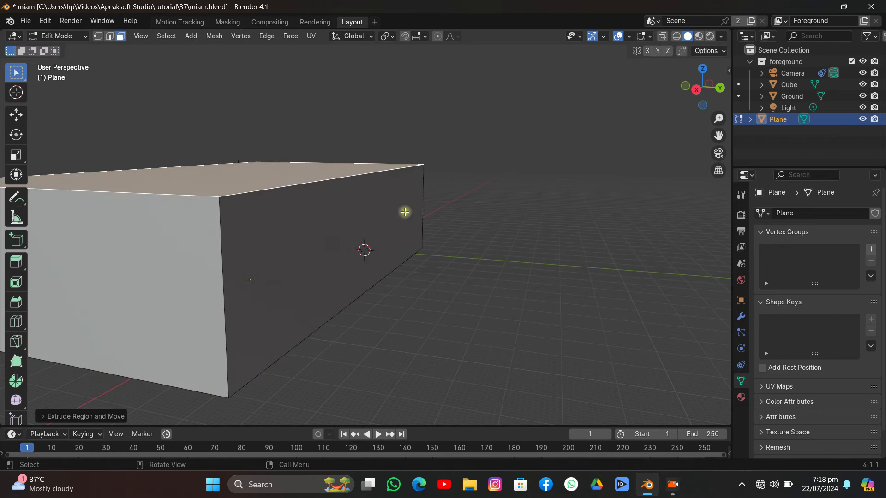
{"action": "mouse_move", "coordinate": [403, 212]}
{"action": "middle_mouse_down"}
{"action": "mouse_move", "coordinate": [400, 141]}
{"action": "mouse_move", "coordinate": [406, 213]}
{"action": "middle_mouse_up"}
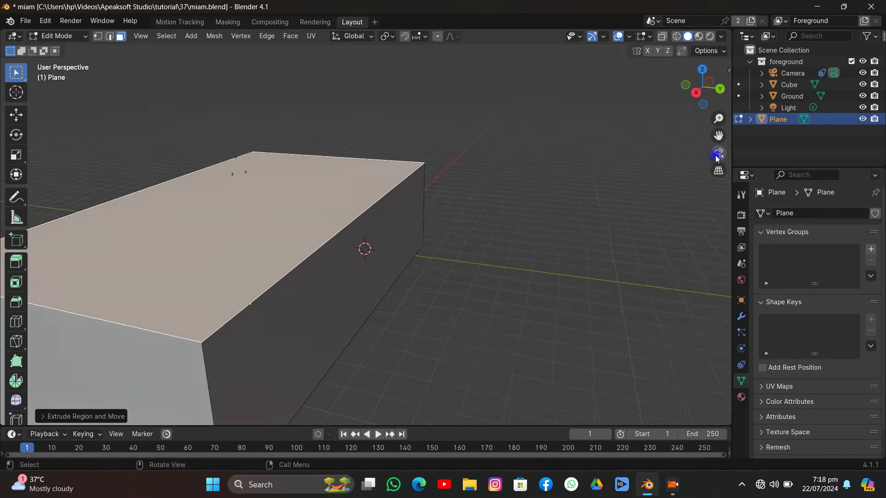
From the camera view, delete the box's side face that blocks the camera
{"action": "left_click", "coordinate": [718, 153]}
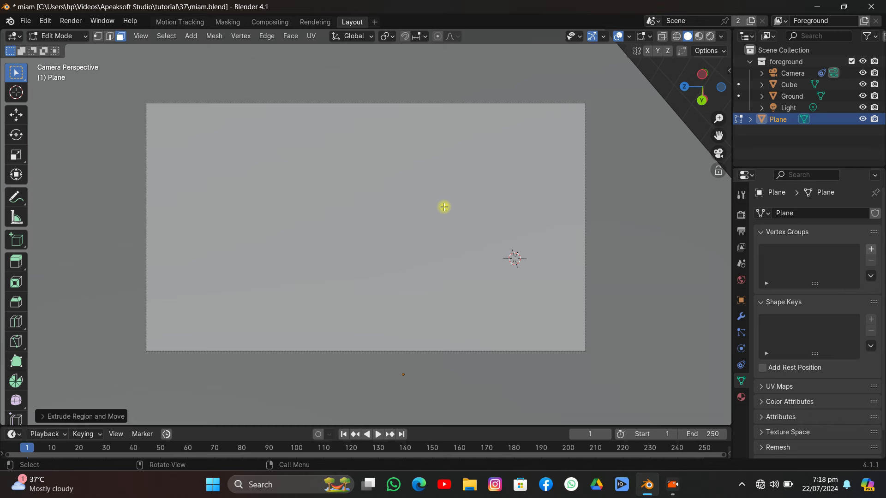
{"action": "left_click", "coordinate": [342, 166]}
{"action": "key", "text": "x"}
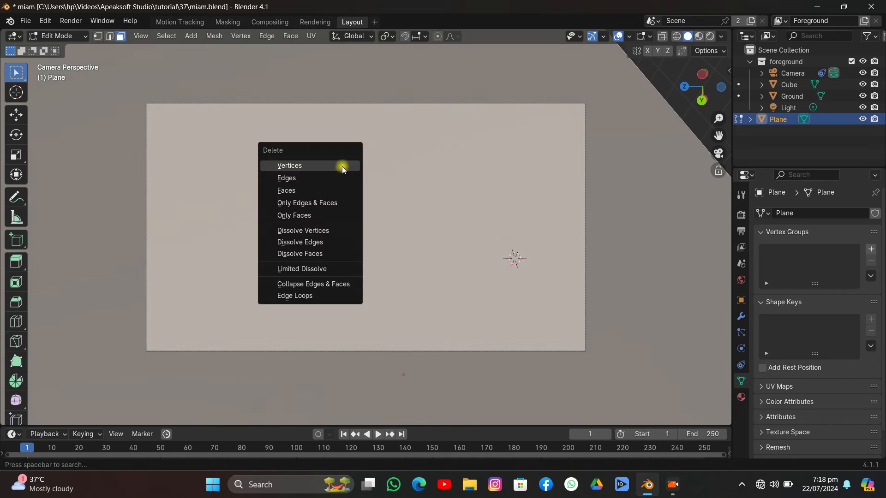
{"action": "left_click", "coordinate": [333, 189]}
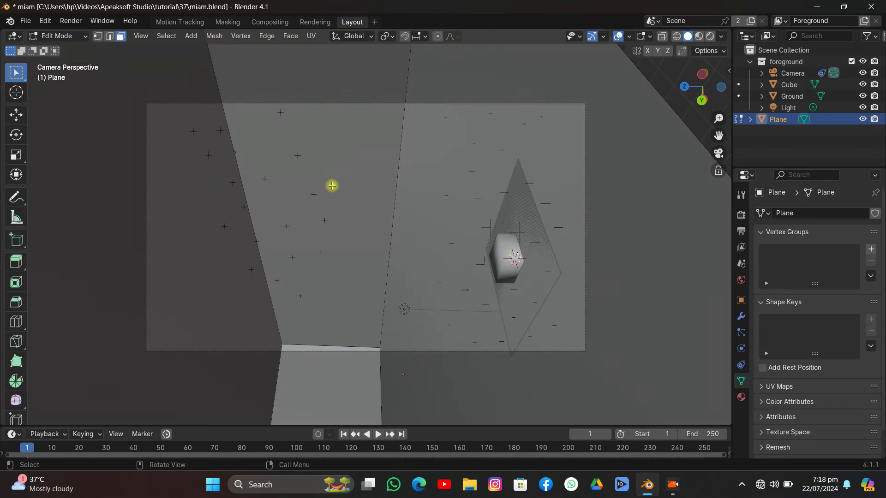
Move the box's upper face up along Z until the wall covers the whole building in the camera frame
{"action": "left_click", "coordinate": [227, 259]}
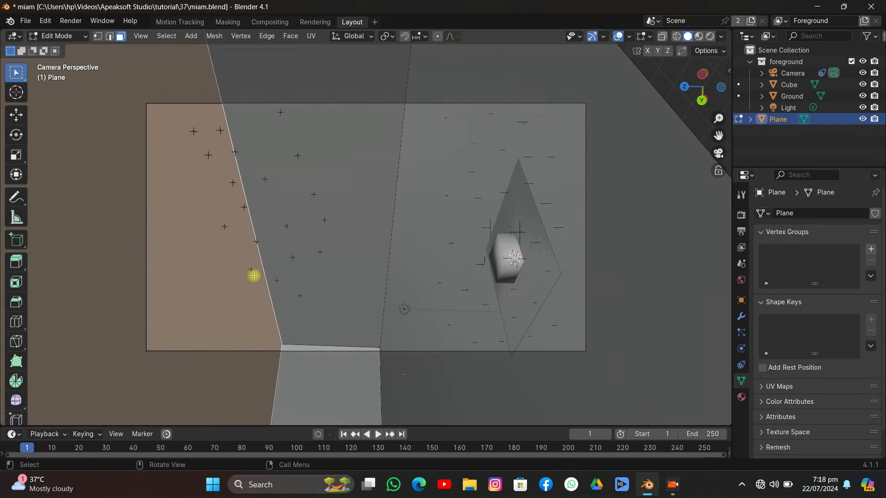
{"action": "key", "text": "g"}
{"action": "key", "text": "super"}
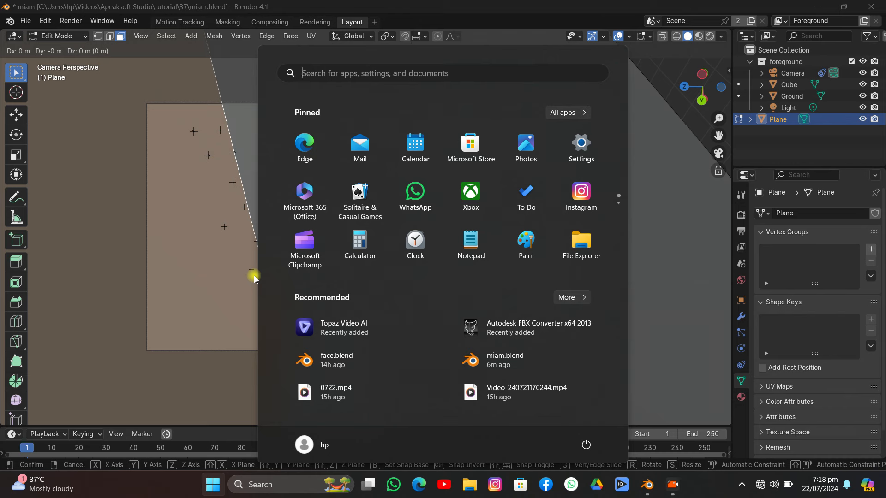
{"action": "key", "text": "super"}
{"action": "key", "text": "z"}
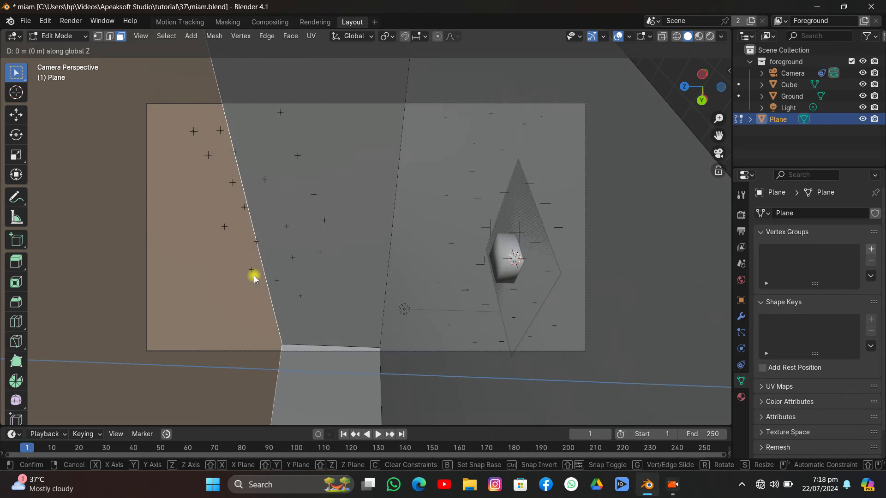
{"action": "left_click", "coordinate": [707, 318]}
Return to Object Mode and switch the viewport to Material Preview shading
{"action": "left_click", "coordinate": [38, 35]}
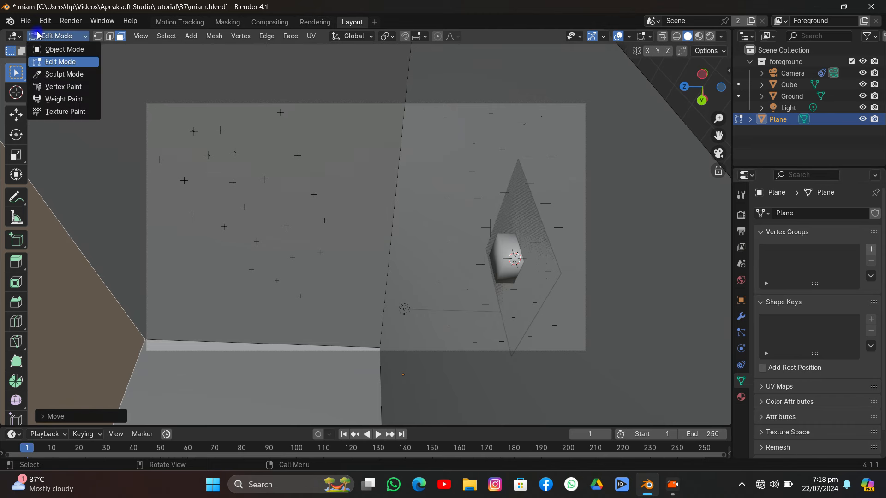
{"action": "left_click", "coordinate": [63, 49]}
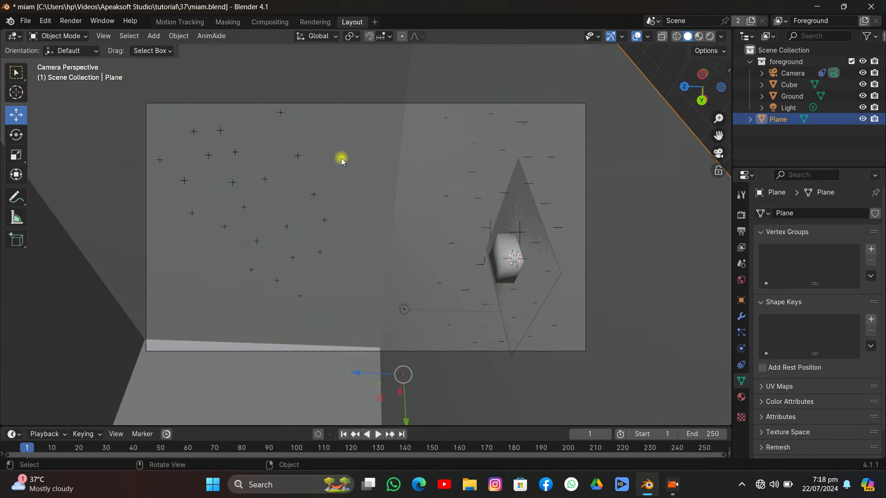
{"action": "left_click", "coordinate": [699, 36]}
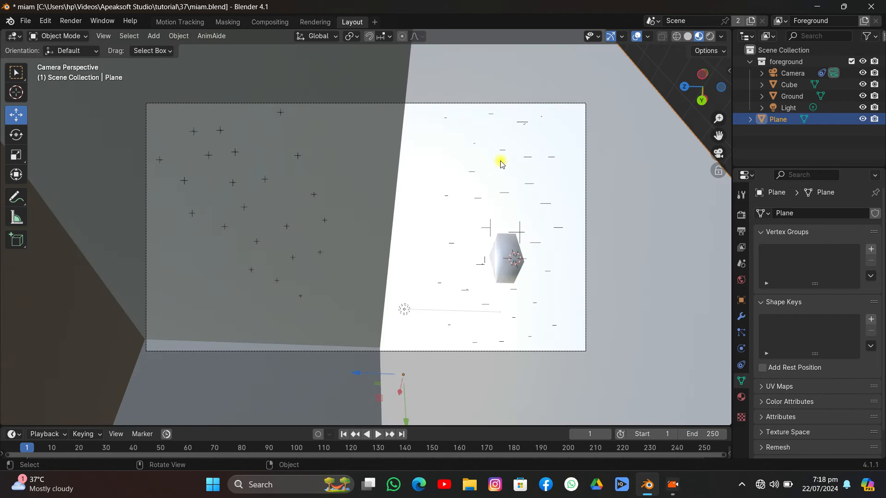
Subdivide all of the plane's faces repeatedly into a very dense grid, and return to Object Mode
{"action": "key", "text": "Tab"}
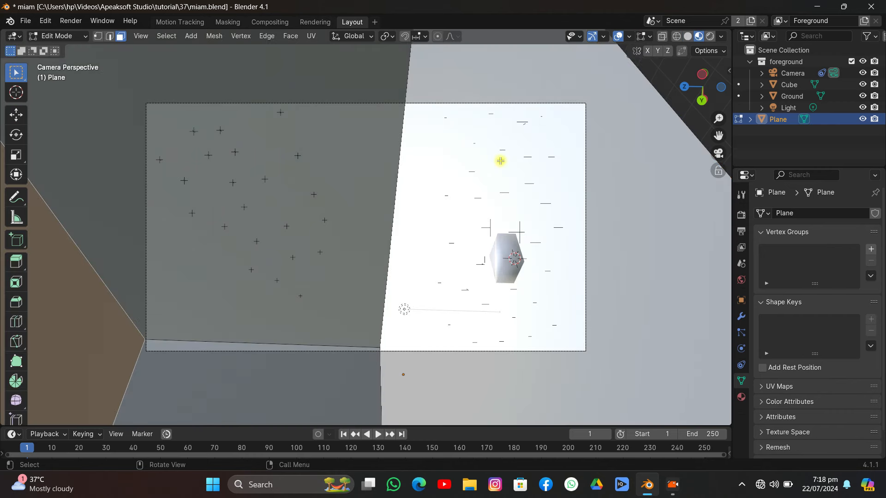
{"action": "key", "text": "a"}
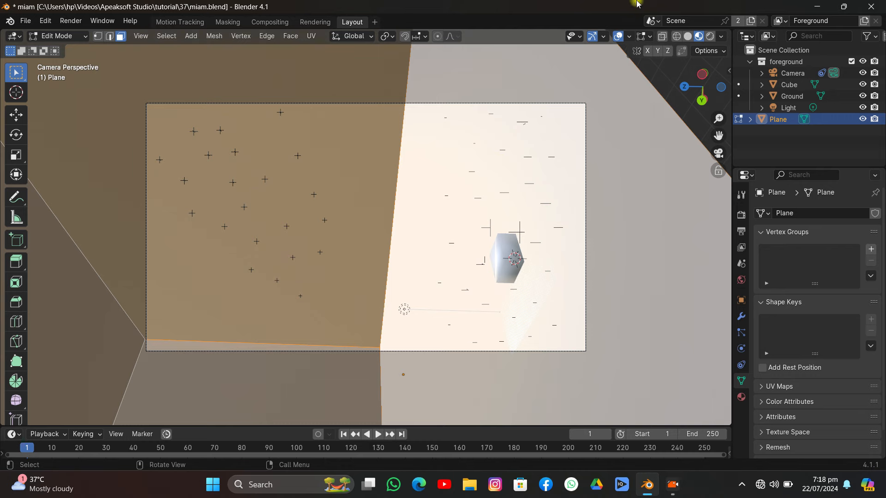
{"action": "right_click", "coordinate": [400, 105]}
{"action": "left_click", "coordinate": [392, 118]}
{"action": "right_click", "coordinate": [391, 118]}
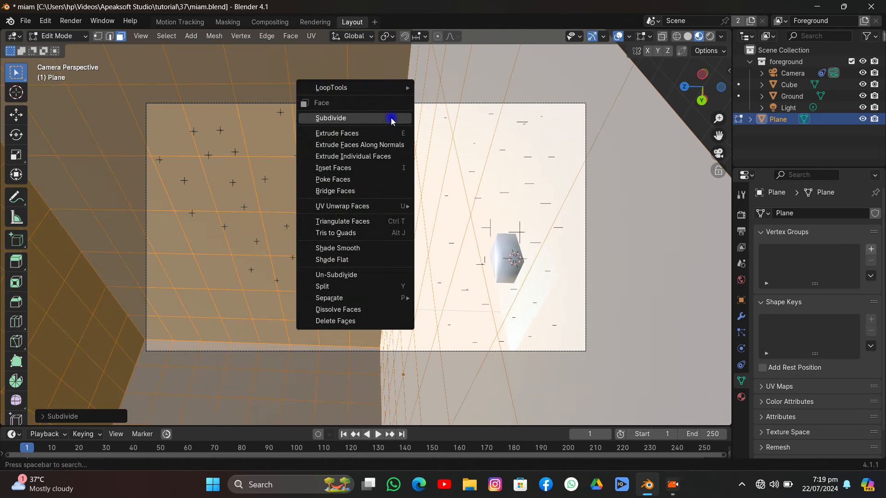
{"action": "left_click", "coordinate": [392, 118]}
{"action": "right_click", "coordinate": [391, 118]}
{"action": "left_click", "coordinate": [391, 119]}
{"action": "right_click", "coordinate": [392, 119]}
{"action": "left_click", "coordinate": [393, 120]}
{"action": "right_click", "coordinate": [392, 120]}
{"action": "left_click", "coordinate": [391, 119]}
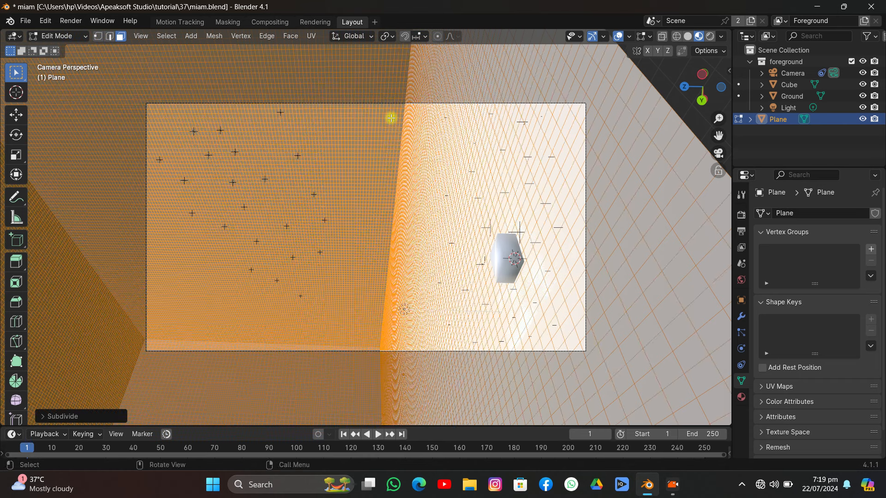
{"action": "left_click", "coordinate": [72, 44]}
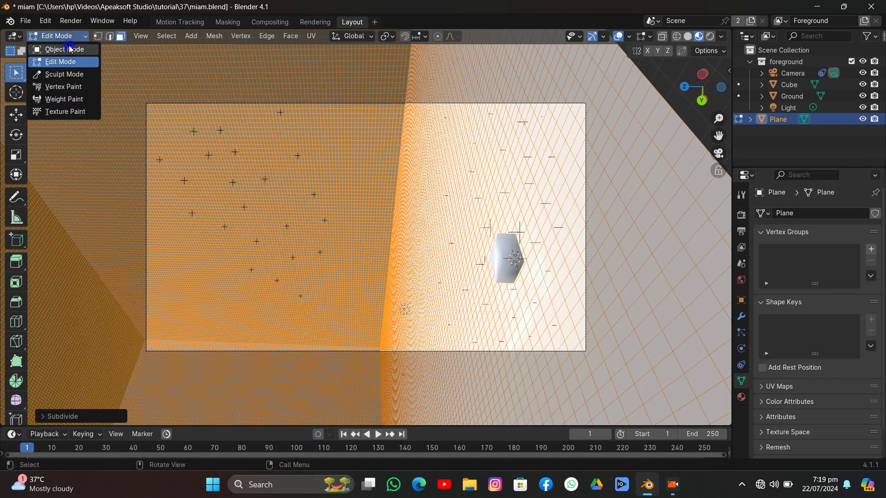
{"action": "left_click", "coordinate": [56, 48]}
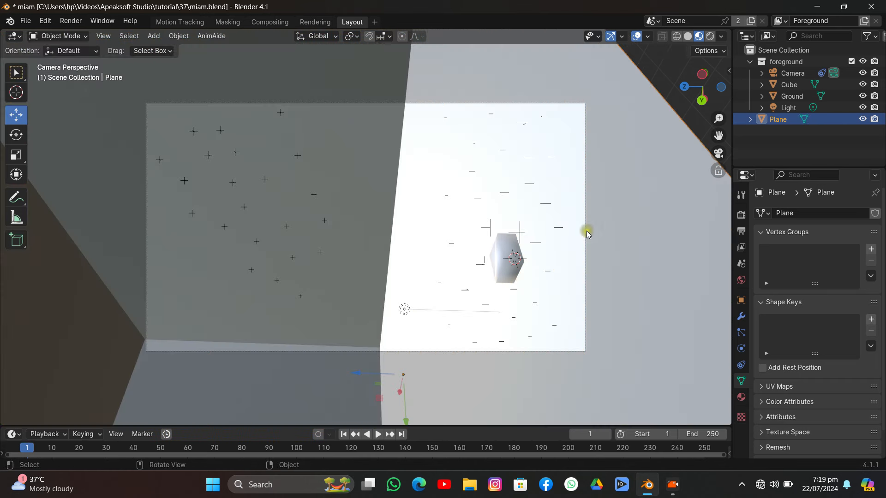
Give the plane a new material and connect an Image Texture to its Base Color
{"action": "left_click", "coordinate": [741, 397]}
{"action": "left_click_drag", "start_coordinate": [733, 336], "coordinate": [666, 331]}
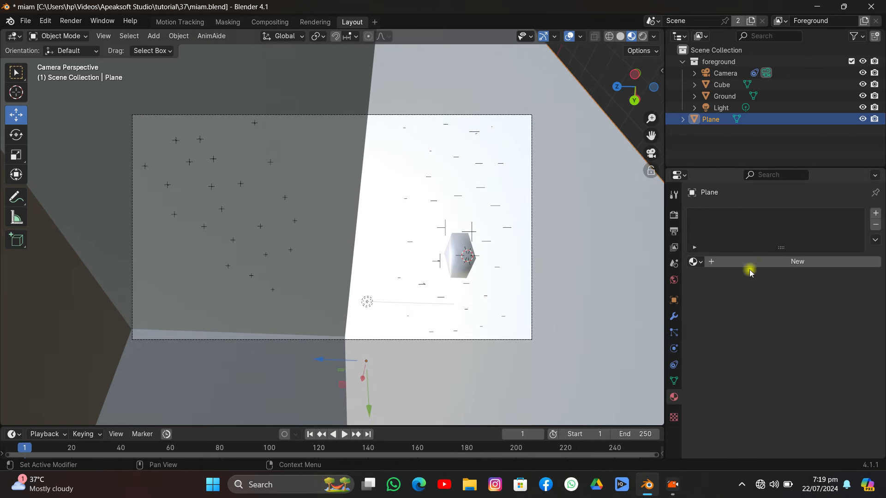
{"action": "left_click", "coordinate": [751, 261]}
{"action": "left_click", "coordinate": [769, 353]}
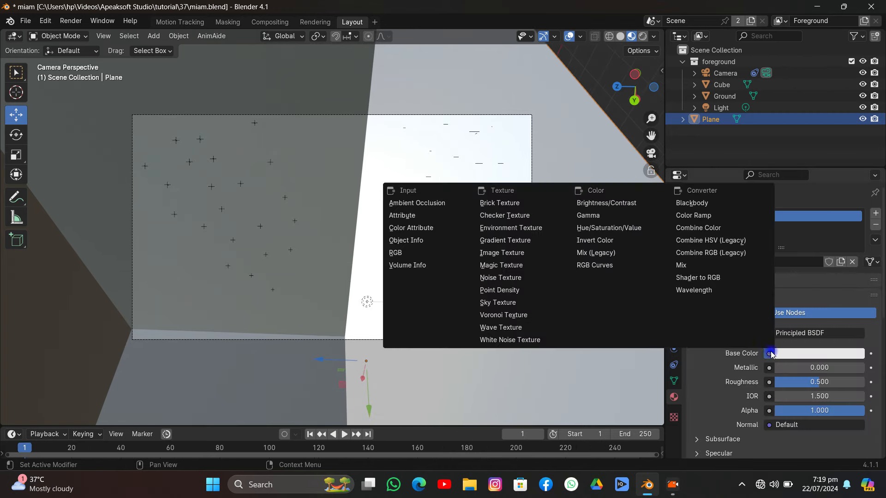
{"action": "left_click", "coordinate": [451, 251]}
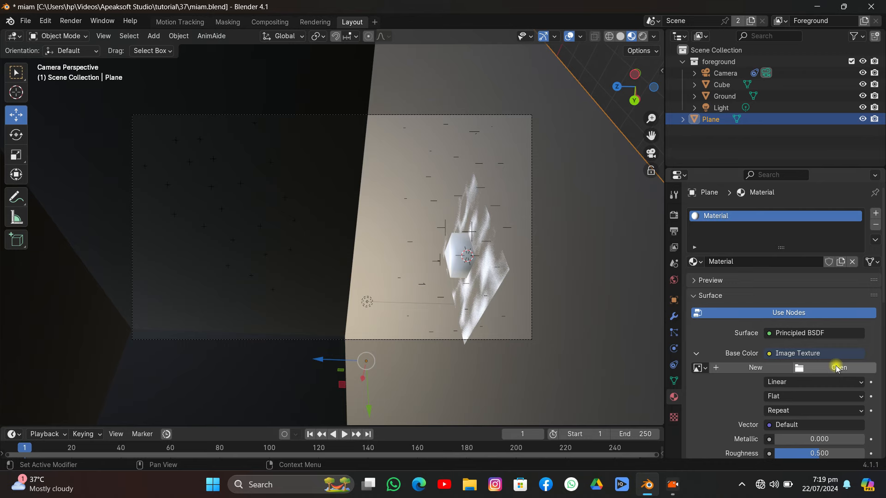
Load the street footage 20240717_074522.mp4 from the Apeaksoft Studio videos folder into the plane's Base Color image texture
{"action": "left_click", "coordinate": [837, 368]}
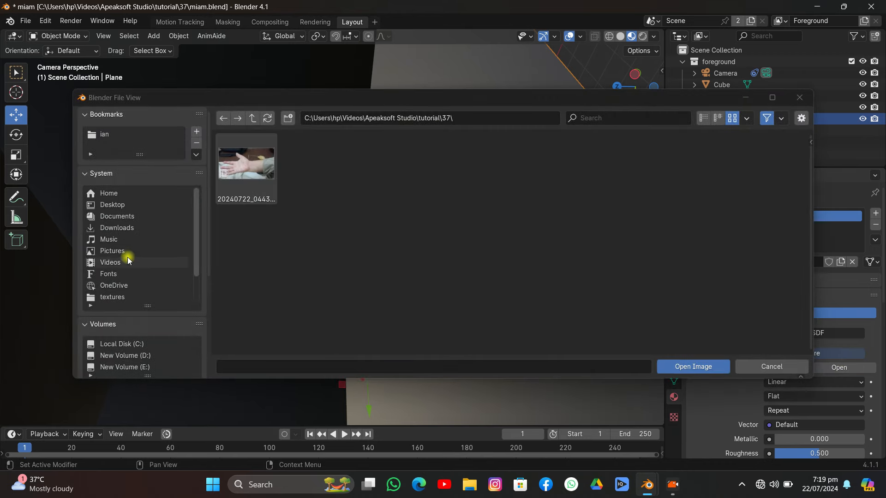
{"action": "left_click", "coordinate": [127, 261]}
{"action": "double_click", "coordinate": [463, 189]}
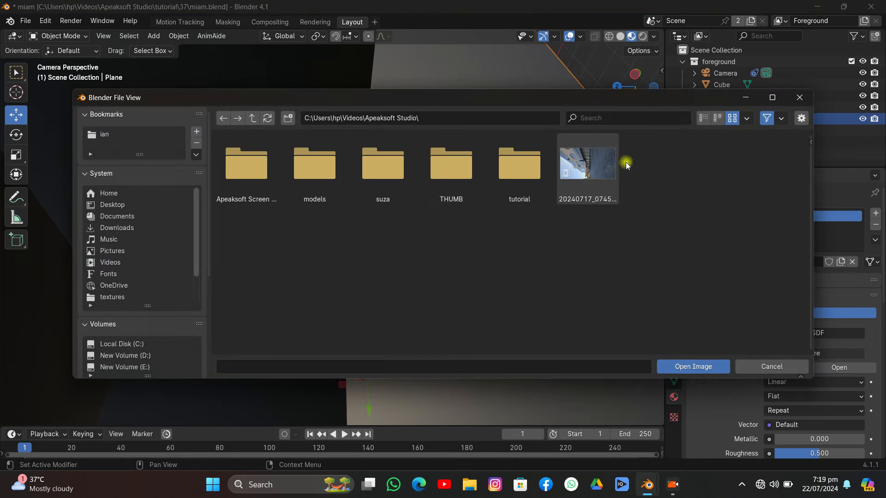
{"action": "double_click", "coordinate": [572, 168]}
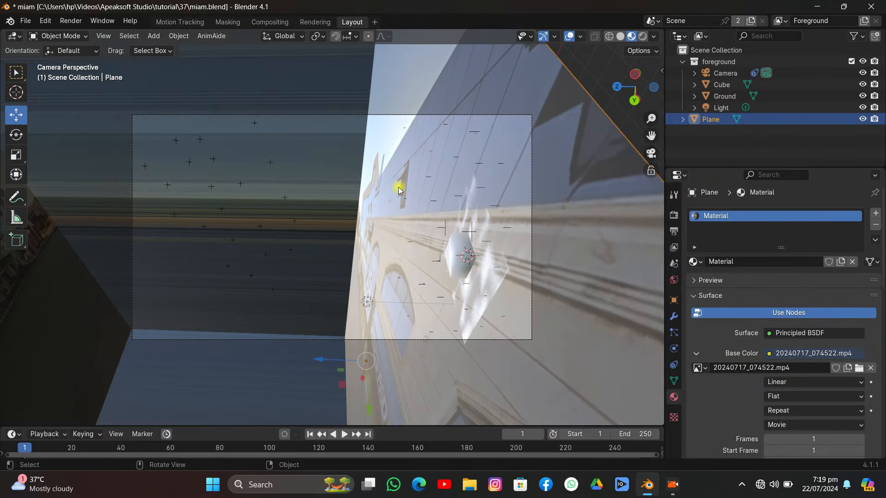
Unwrap the plane's mesh with Project from View through the camera, and return to Object Mode
{"action": "key", "text": "Tab"}
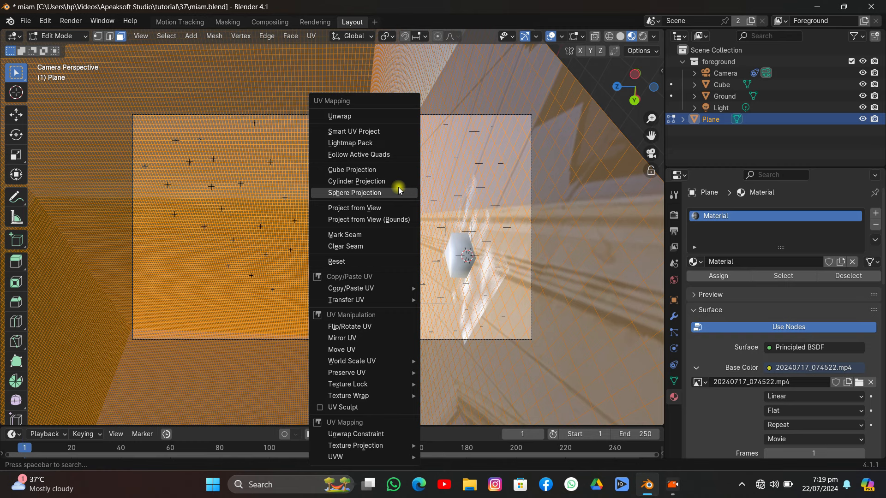
{"action": "left_click", "coordinate": [387, 208]}
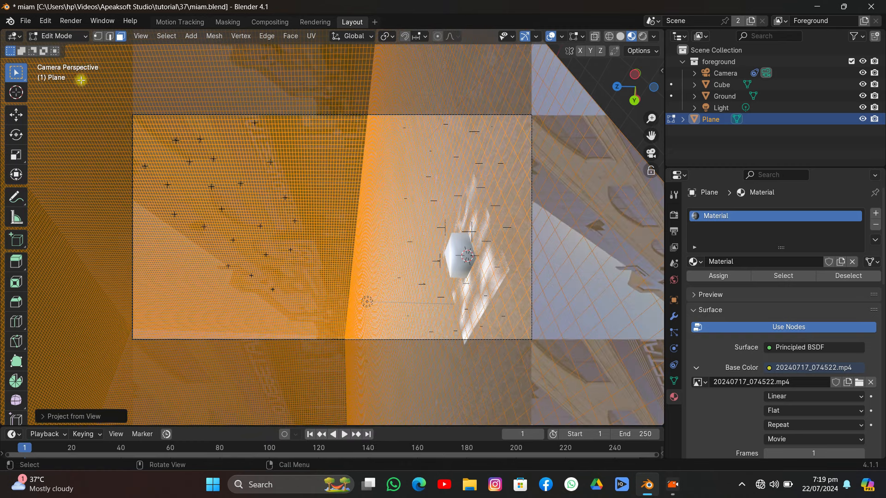
{"action": "left_click", "coordinate": [42, 36]}
{"action": "left_click", "coordinate": [55, 48]}
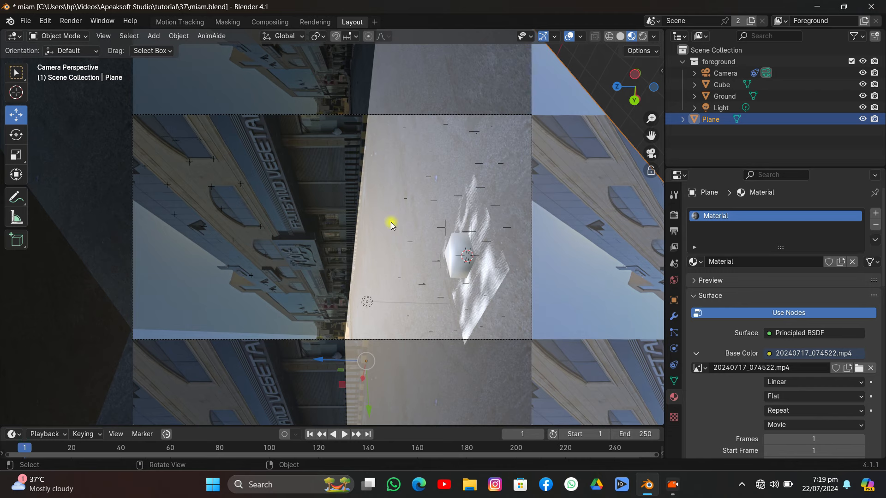
Set the movie texture's length to 250 frames and enable Cyclic and Auto Refresh
{"action": "scroll", "coordinate": [812, 392], "scroll_direction": "down", "scroll_amount": 5}
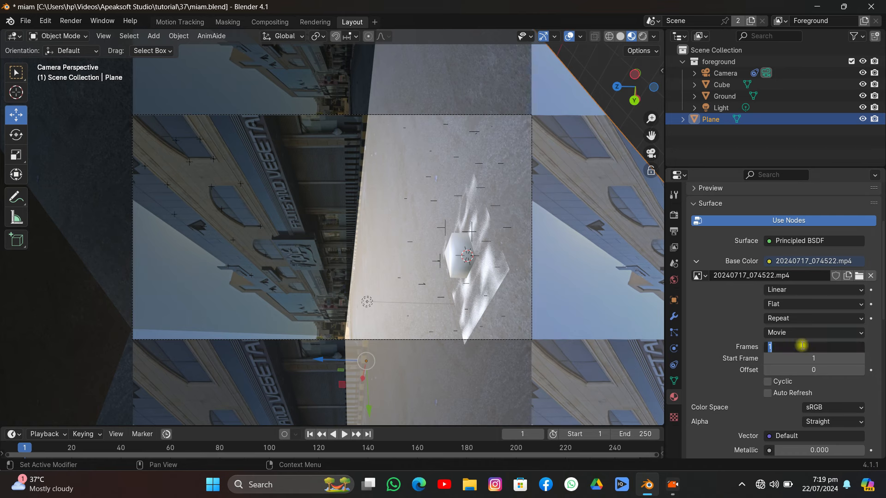
{"action": "key", "text": "Return"}
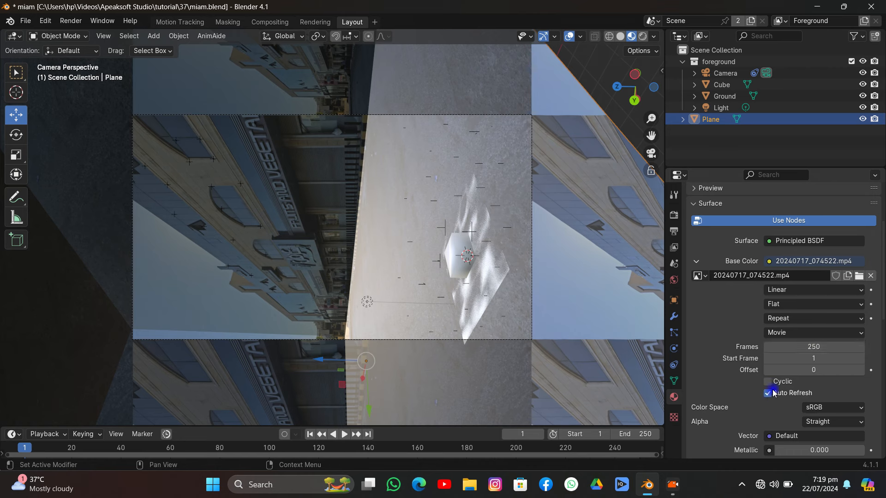
Add a UV Project modifier to the plane, using UVMap as its UV map and Camera as the projector object
{"action": "left_click", "coordinate": [674, 317]}
{"action": "left_click", "coordinate": [771, 213]}
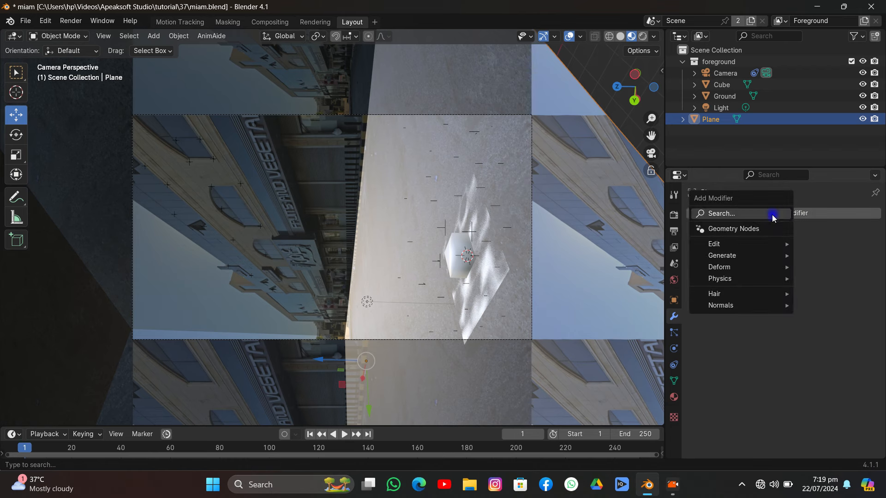
{"action": "mouse_move", "coordinate": [746, 242]}
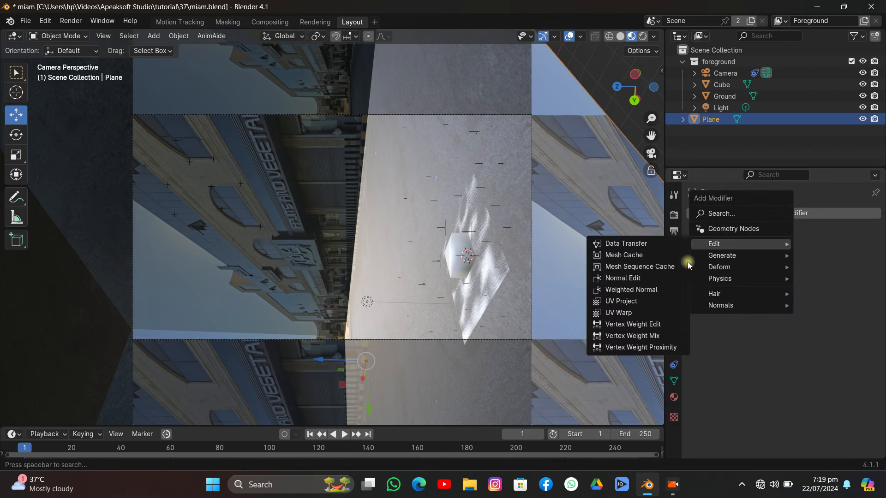
{"action": "left_click", "coordinate": [615, 307]}
{"action": "left_click", "coordinate": [801, 278]}
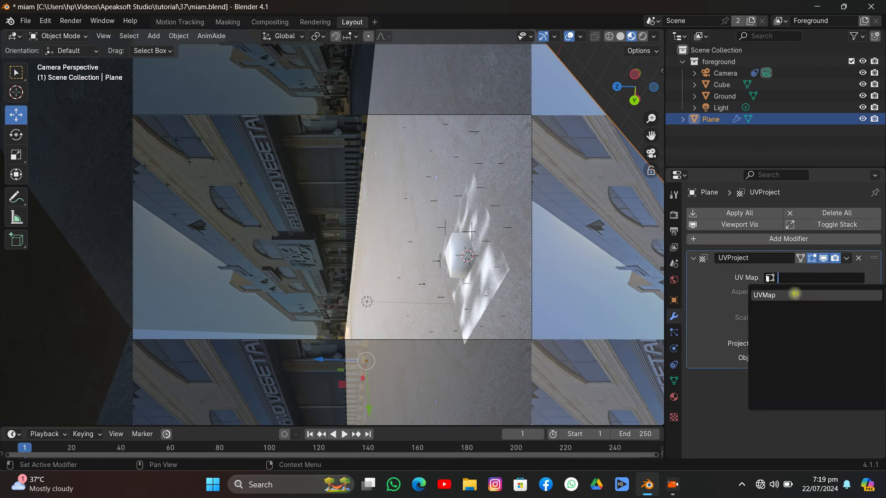
{"action": "left_click", "coordinate": [792, 302]}
{"action": "left_click", "coordinate": [791, 358]}
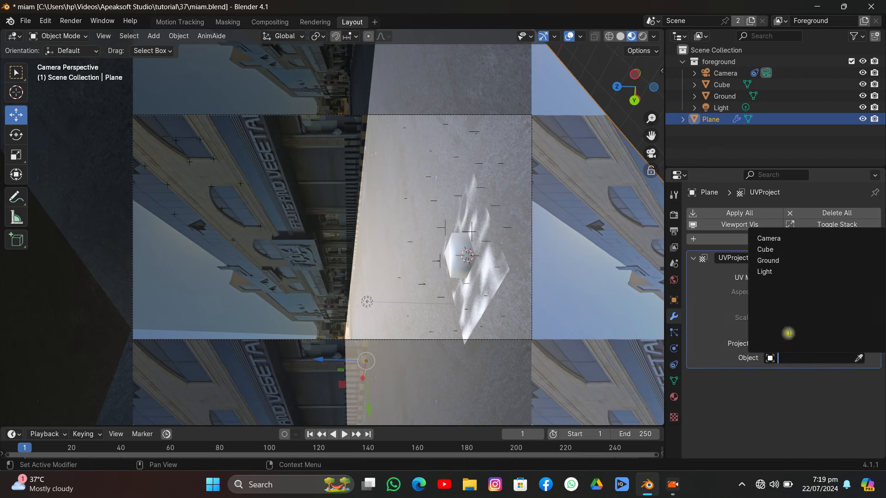
{"action": "left_click", "coordinate": [770, 238]}
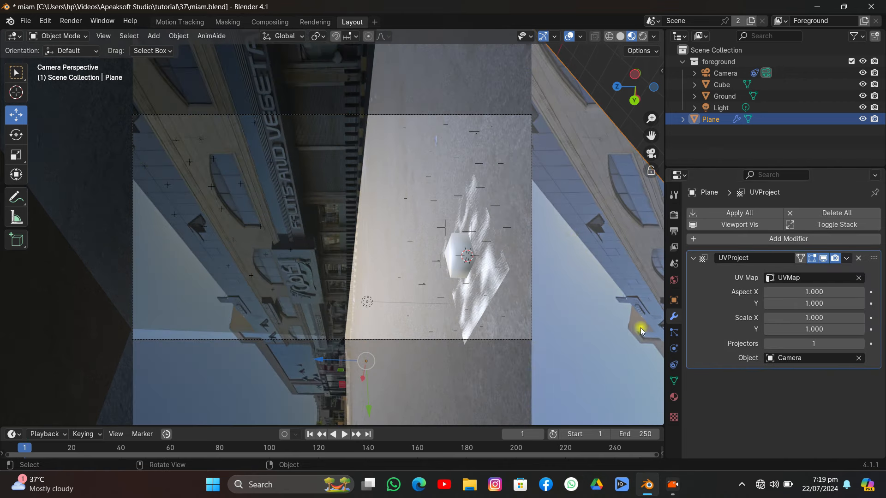
{"action": "scroll", "coordinate": [281, 270], "scroll_direction": "up", "scroll_amount": 2}
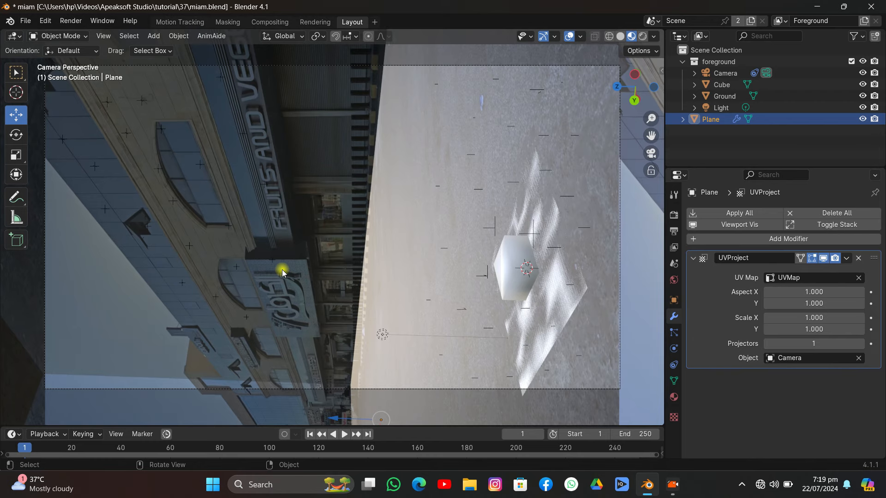
{"action": "scroll", "coordinate": [282, 270], "scroll_direction": "down", "scroll_amount": 2}
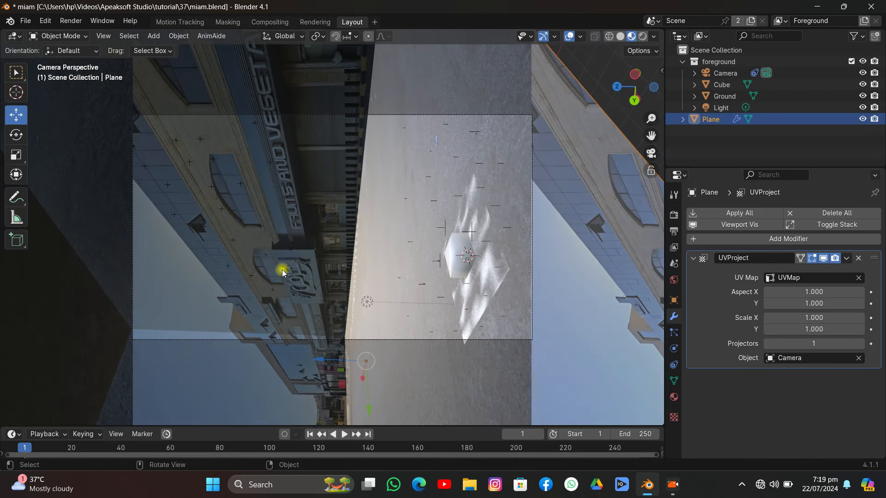
Set the plane material's Roughness to 1.000 and its specular IOR Level to 0.000
{"action": "left_click", "coordinate": [674, 397]}
{"action": "scroll", "coordinate": [772, 362], "scroll_direction": "down", "scroll_amount": 10}
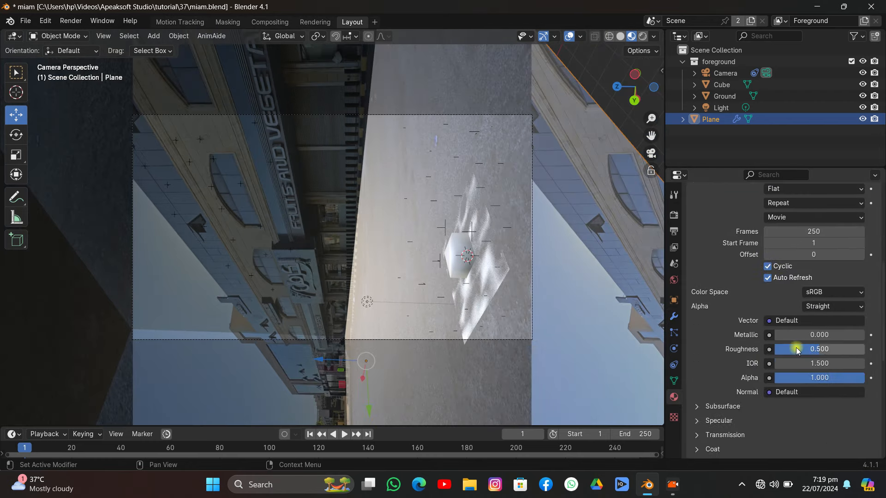
{"action": "left_click_drag", "start_coordinate": [796, 349], "coordinate": [844, 349]}
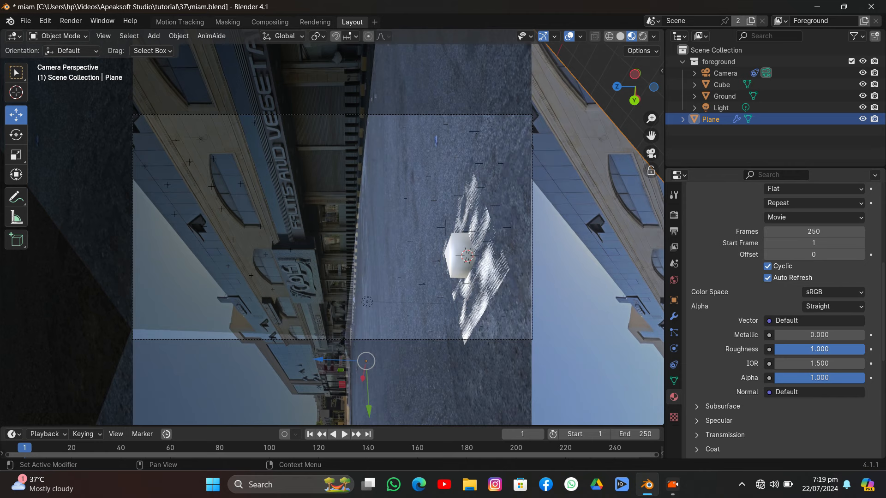
{"action": "left_click", "coordinate": [718, 420]}
{"action": "scroll", "coordinate": [785, 415], "scroll_direction": "down", "scroll_amount": 3}
{"action": "left_click_drag", "start_coordinate": [820, 380], "coordinate": [774, 379]}
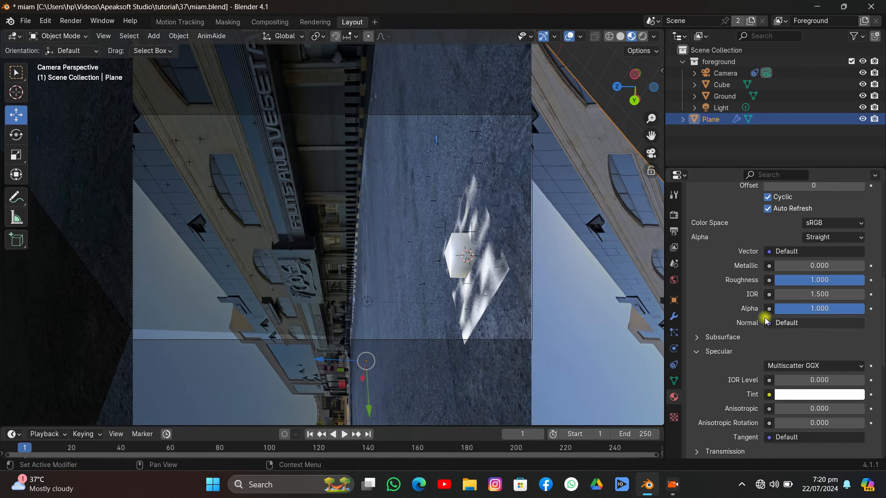
Change the footage texture's extension mode to Clip
{"action": "scroll", "coordinate": [721, 229], "scroll_direction": "up", "scroll_amount": 3}
{"action": "scroll", "coordinate": [721, 232], "scroll_direction": "up", "scroll_amount": 3}
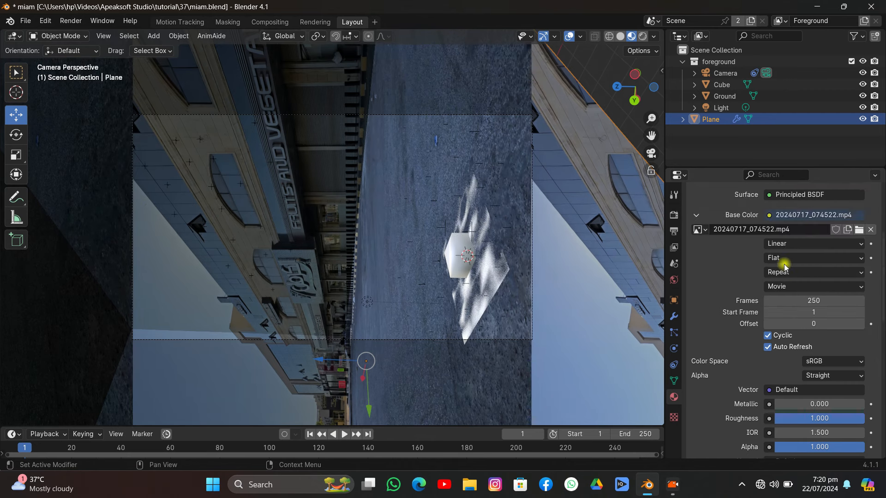
{"action": "left_click", "coordinate": [787, 272]}
{"action": "left_click", "coordinate": [773, 325]}
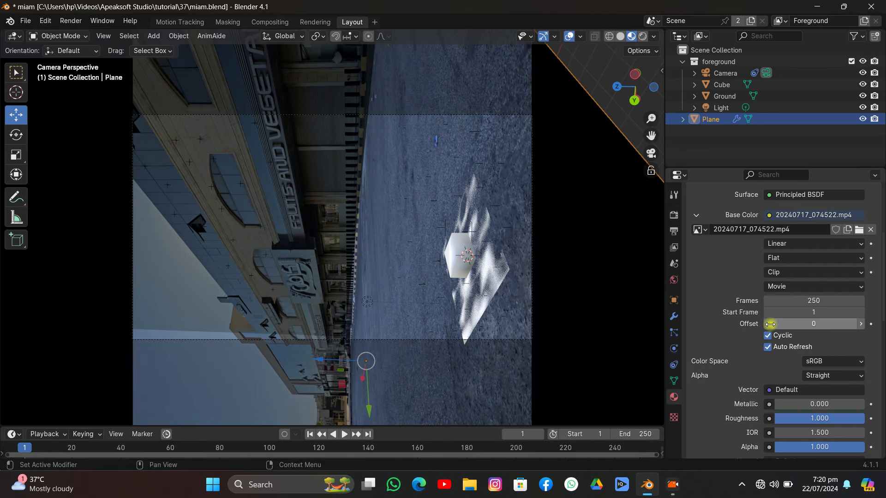
Set the UV Project modifier's Y scale to 0.570 so the footage fits the camera frame, and save the file
{"action": "scroll", "coordinate": [316, 193], "scroll_direction": "down", "scroll_amount": 3}
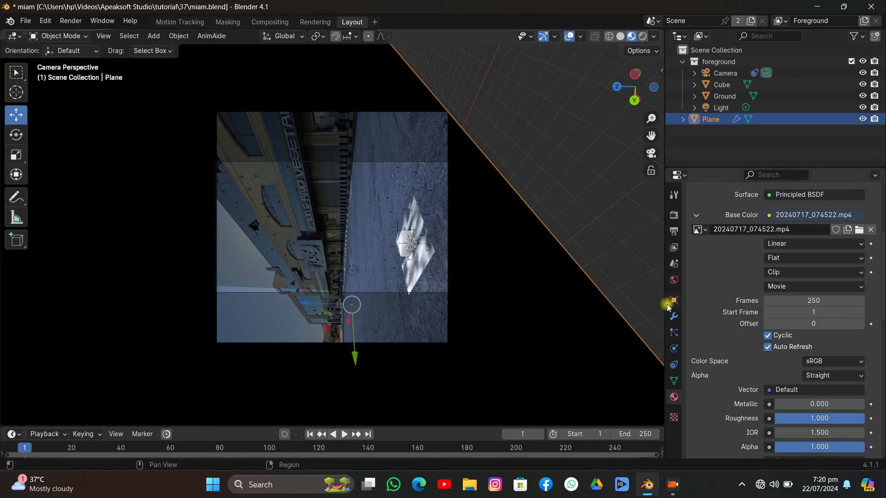
{"action": "left_click", "coordinate": [673, 317]}
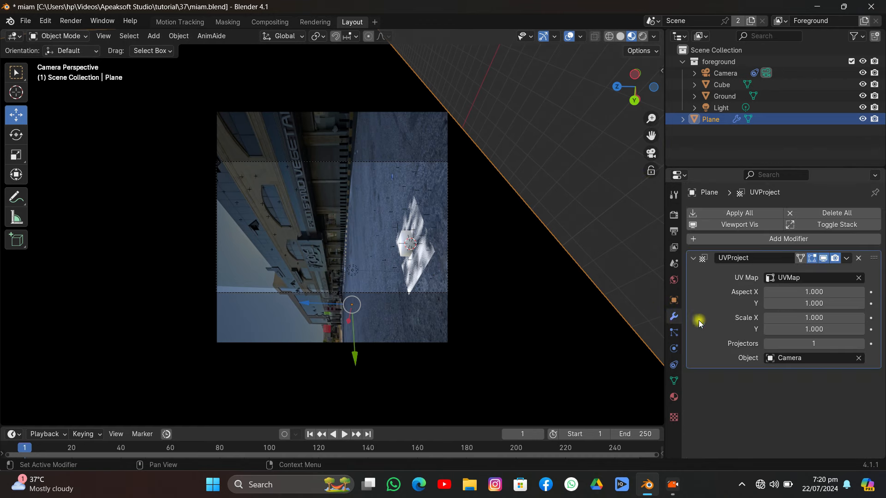
{"action": "left_click_drag", "start_coordinate": [795, 318], "coordinate": [767, 328]}
{"action": "scroll", "coordinate": [427, 185], "scroll_direction": "up", "scroll_amount": 3}
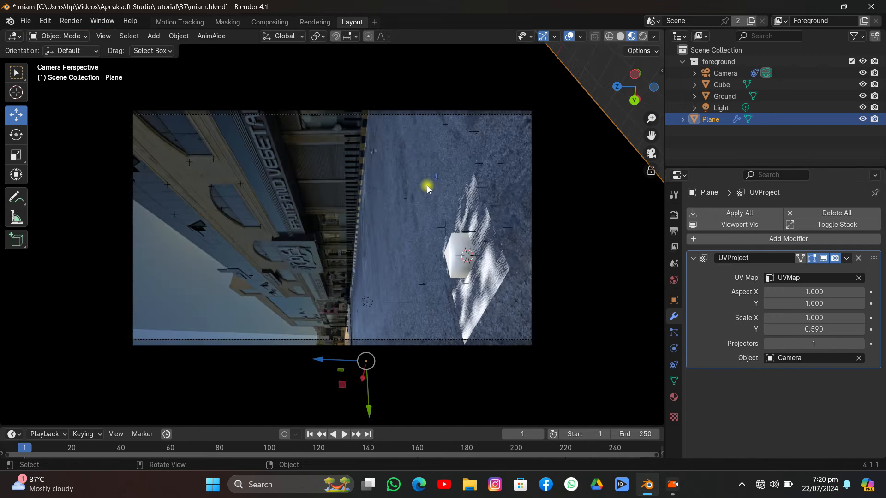
{"action": "left_click", "coordinate": [767, 332]}
{"action": "left_click", "coordinate": [767, 333]}
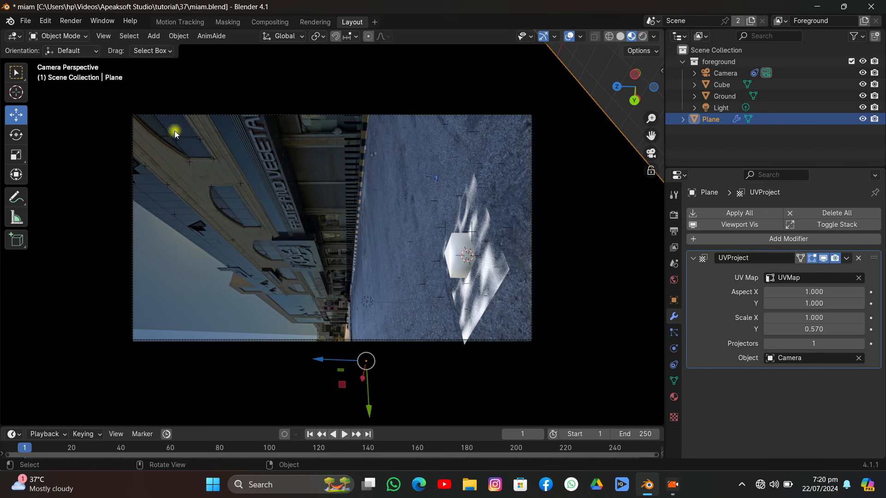
{"action": "left_click", "coordinate": [25, 21]}
{"action": "left_click", "coordinate": [35, 95]}
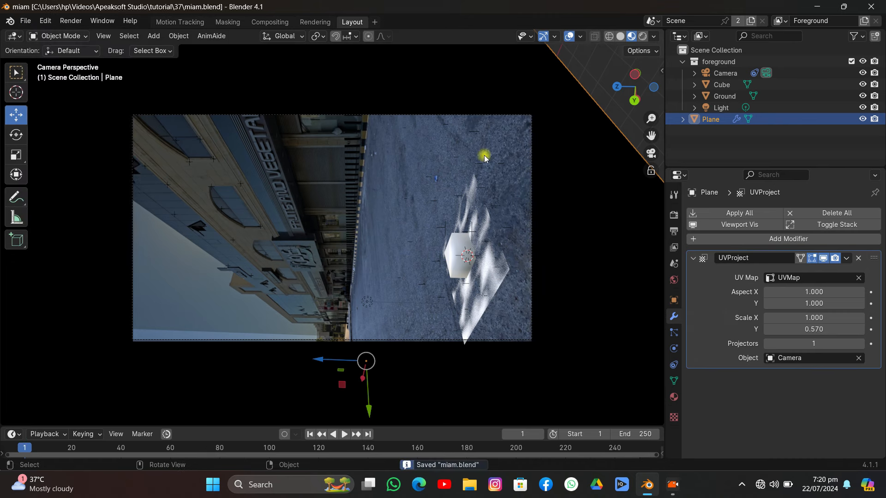
Switch the render engine to Cycles with GPU Compute as the device, and enable viewport denoising
{"action": "left_click", "coordinate": [674, 215]}
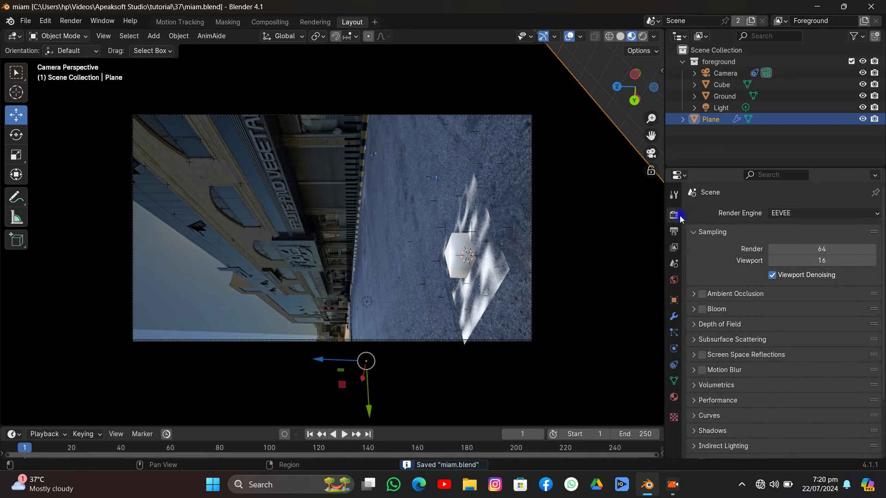
{"action": "left_click", "coordinate": [807, 213]}
{"action": "left_click", "coordinate": [786, 254]}
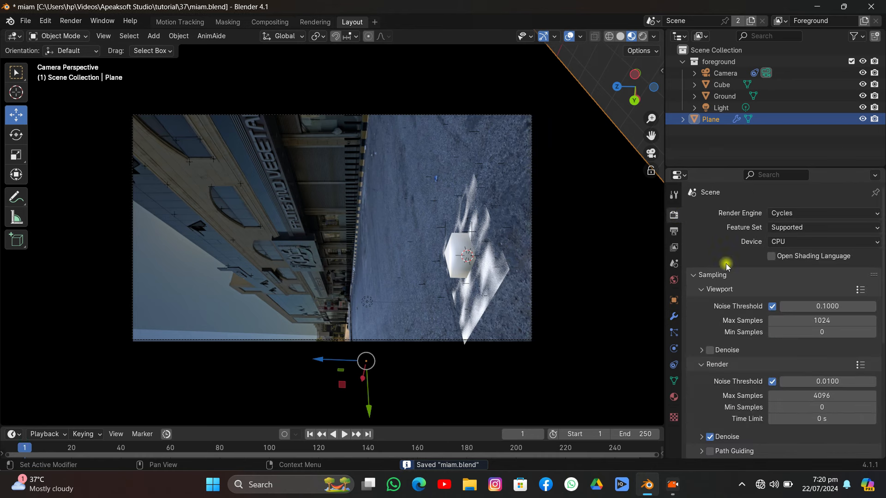
{"action": "left_click", "coordinate": [810, 243]}
{"action": "left_click", "coordinate": [793, 267]}
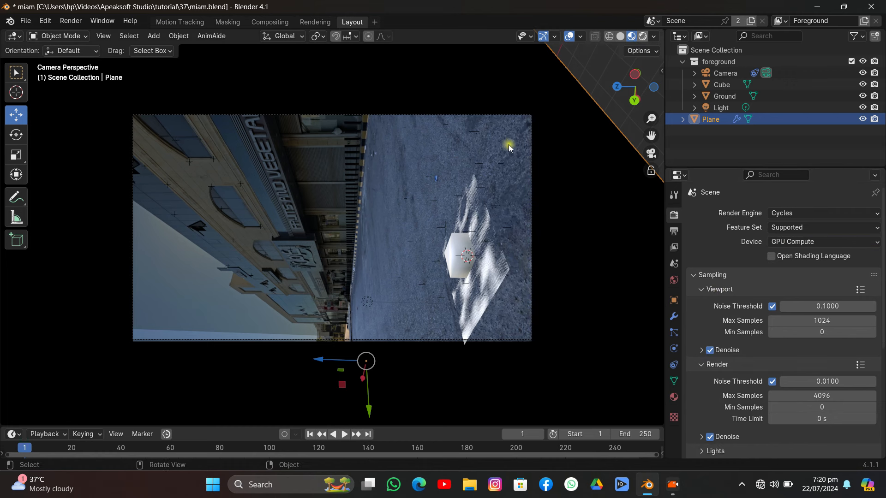
Switch the viewport to Rendered shading and connect an Environment Texture to the world's Color
{"action": "key", "text": "z"}
{"action": "key", "text": "8"}
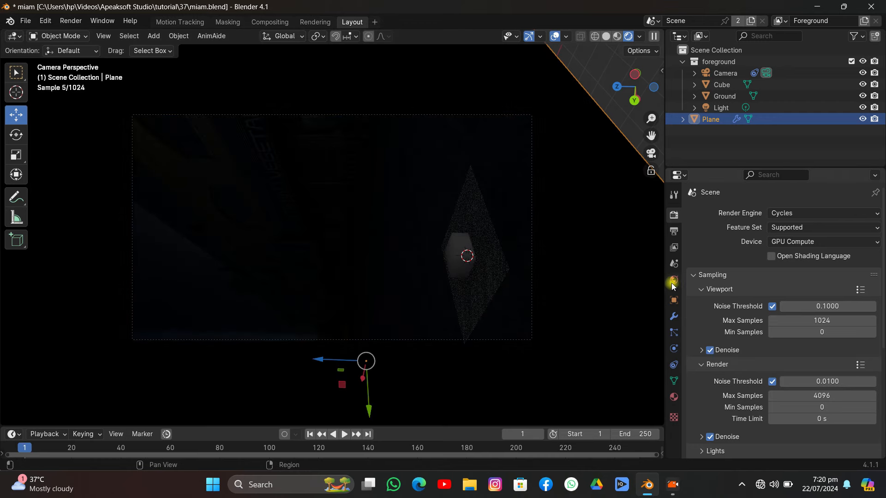
{"action": "left_click", "coordinate": [673, 281]}
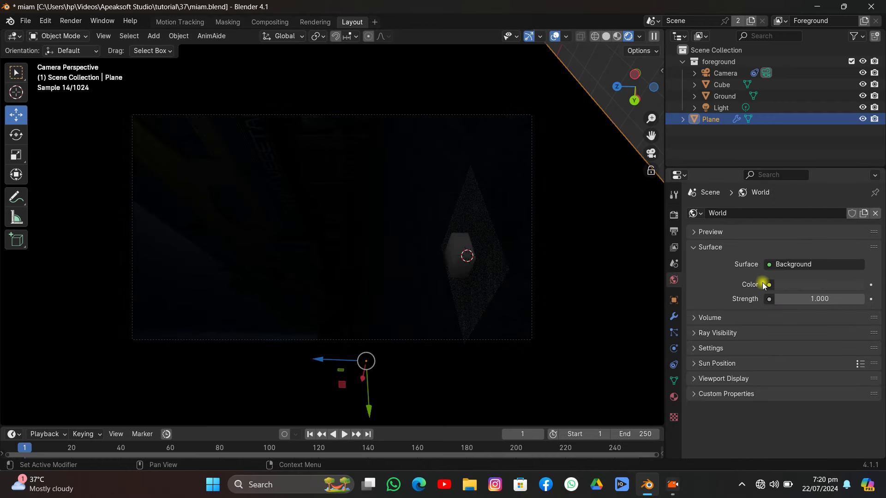
{"action": "left_click", "coordinate": [763, 285]}
{"action": "left_click", "coordinate": [529, 335]}
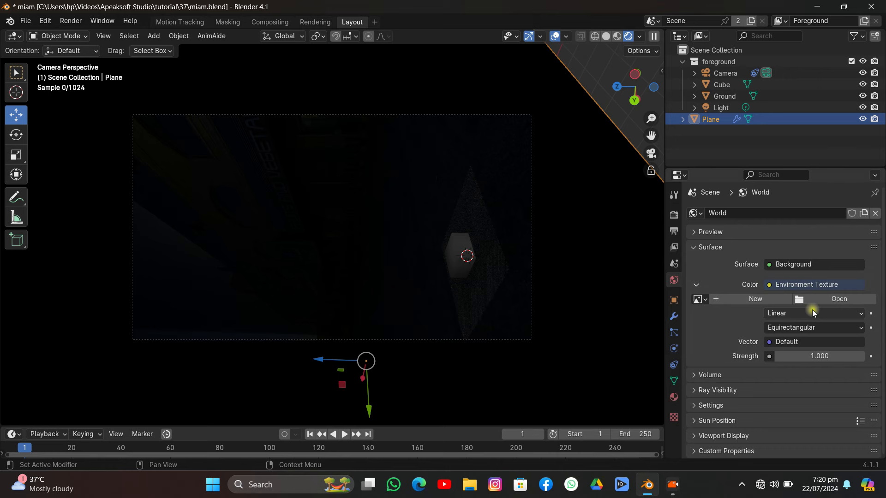
Load amphitheatre_zanzibar_fort_4k.exr from the loc00184-22-8k folder inside E:\assets\a asset\hdri as the world's environment texture
{"action": "left_click", "coordinate": [835, 305]}
{"action": "left_click", "coordinate": [121, 367]}
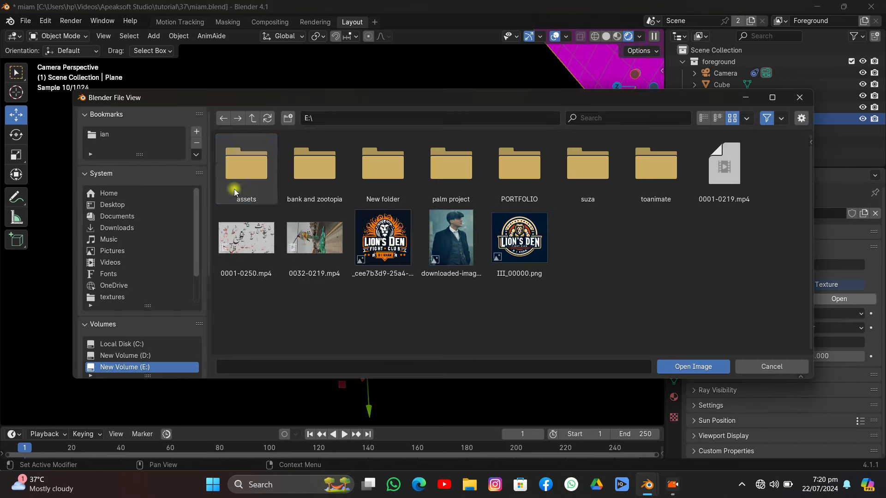
{"action": "double_click", "coordinate": [233, 191]}
{"action": "double_click", "coordinate": [253, 183]}
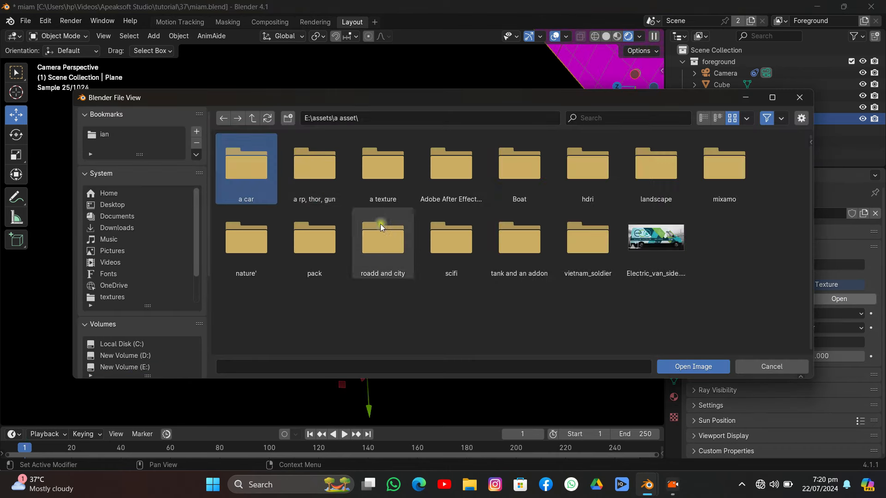
{"action": "double_click", "coordinate": [588, 167]}
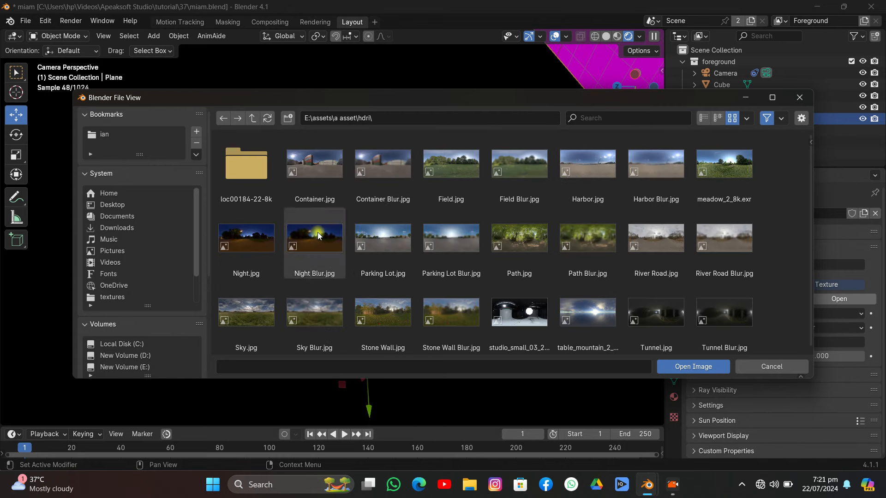
{"action": "double_click", "coordinate": [246, 166]}
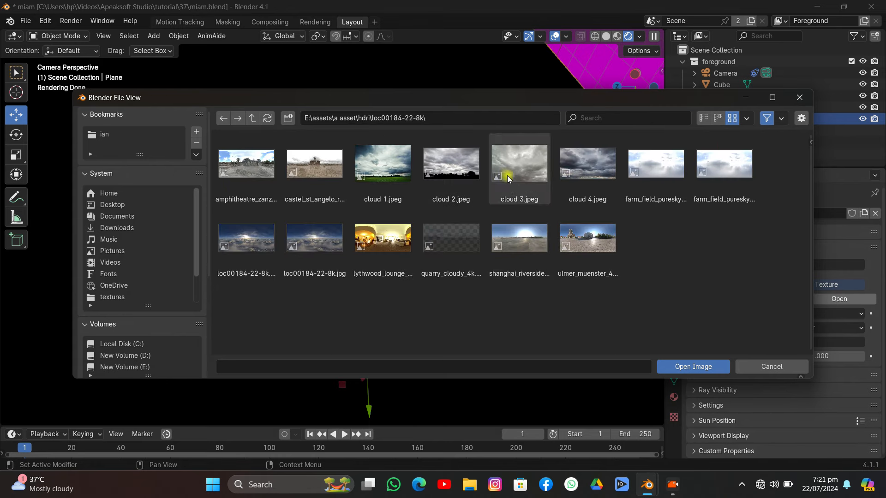
{"action": "double_click", "coordinate": [240, 175]}
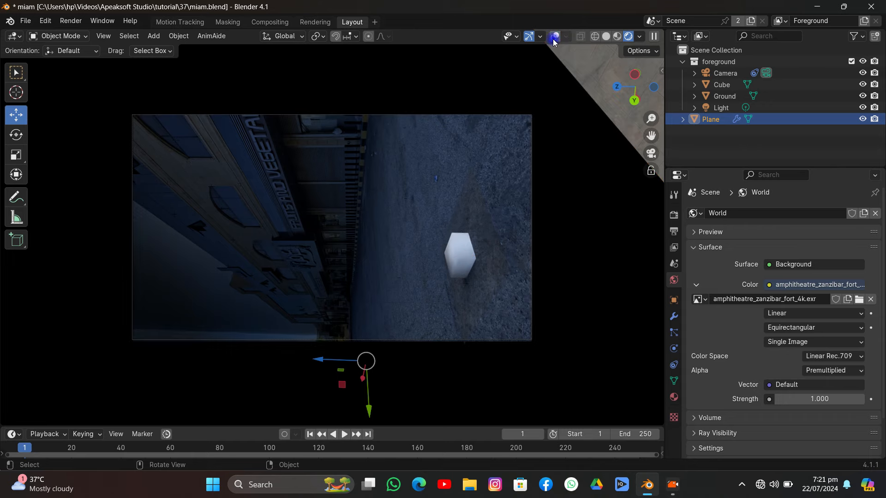
In Solid shading, delete all faces of the plane mesh's wall that faces the Left orthographic view
{"action": "left_click", "coordinate": [616, 86]}
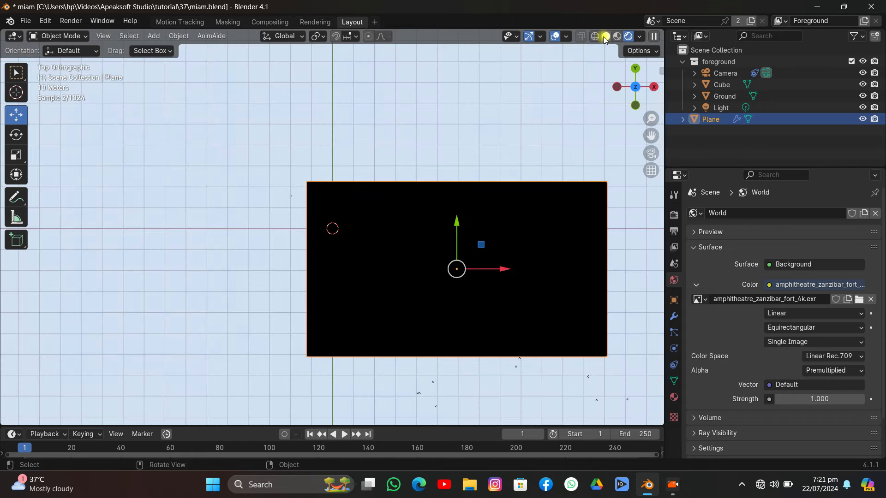
{"action": "left_click", "coordinate": [604, 36]}
{"action": "mouse_move", "coordinate": [565, 262]}
{"action": "middle_mouse_down"}
{"action": "mouse_move", "coordinate": [456, 172]}
{"action": "mouse_move", "coordinate": [356, 176]}
{"action": "mouse_move", "coordinate": [236, 224]}
{"action": "mouse_move", "coordinate": [154, 176]}
{"action": "mouse_move", "coordinate": [262, 197]}
{"action": "mouse_move", "coordinate": [311, 185]}
{"action": "mouse_move", "coordinate": [294, 171]}
{"action": "middle_mouse_up"}
{"action": "key", "text": "Tab"}
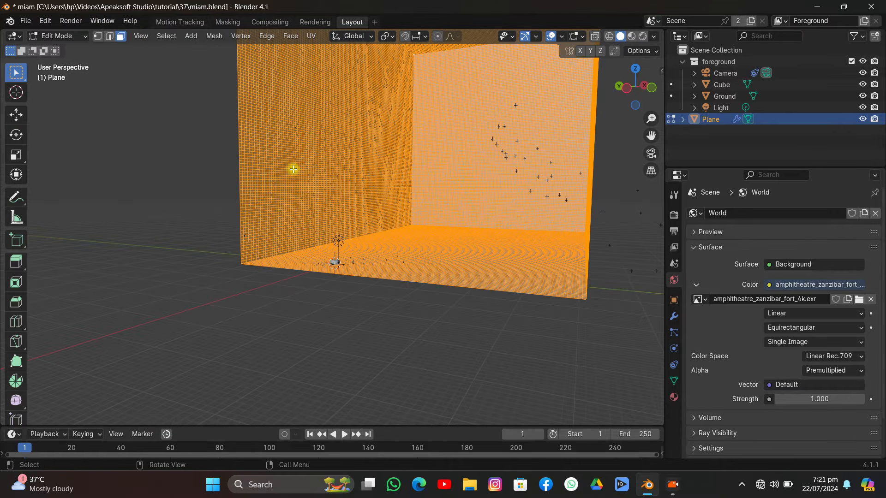
{"action": "middle_click_drag", "start_coordinate": [353, 184], "coordinate": [295, 137]}
{"action": "left_click", "coordinate": [350, 135]}
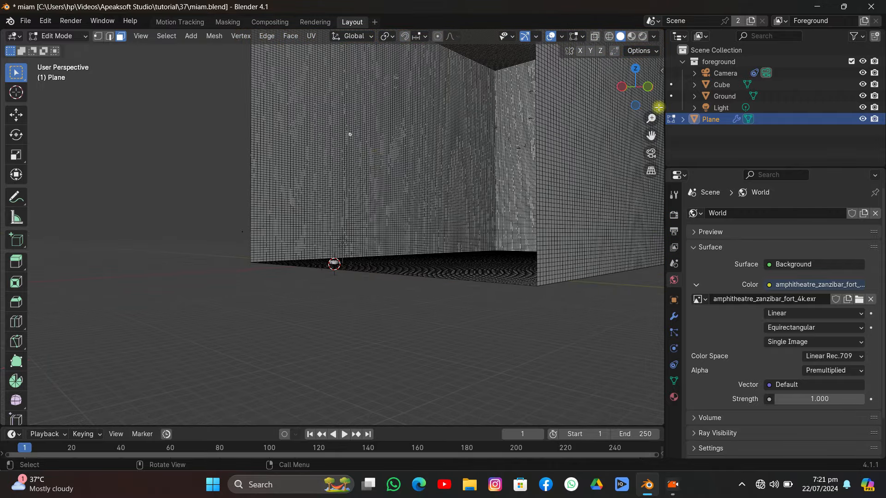
{"action": "left_click", "coordinate": [622, 88]}
{"action": "scroll", "coordinate": [443, 147], "scroll_direction": "down", "scroll_amount": 5}
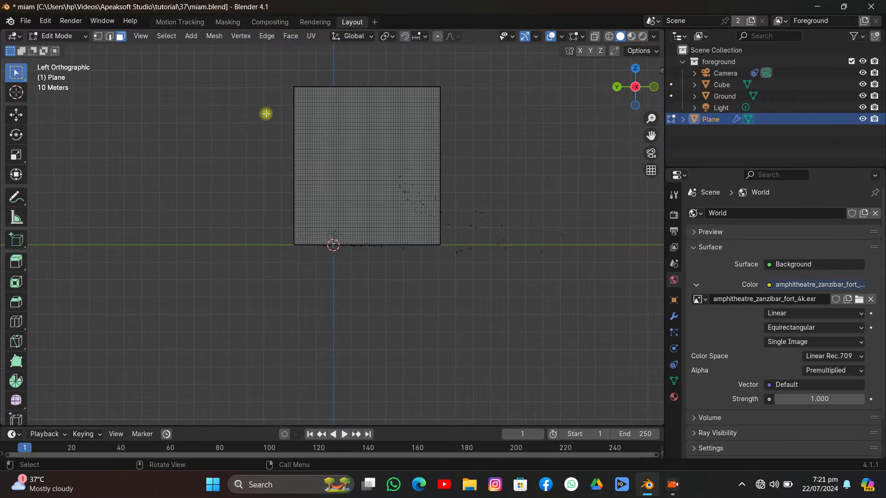
{"action": "left_click_drag", "start_coordinate": [281, 76], "coordinate": [498, 286]}
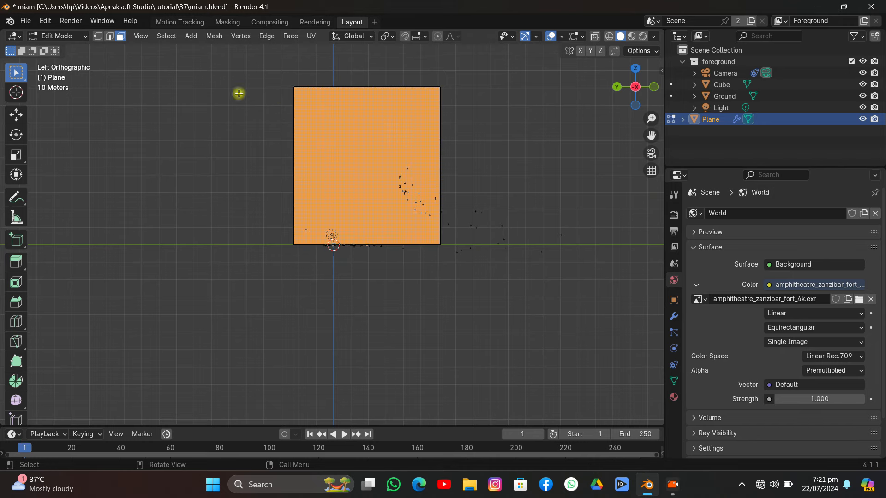
{"action": "key", "text": "x"}
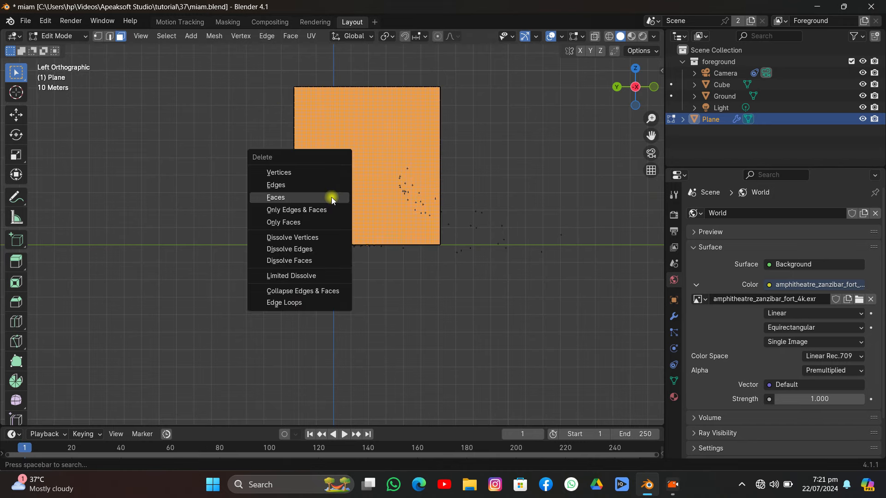
{"action": "left_click", "coordinate": [331, 198]}
Delete all faces of the mesh's wall that faces the Back orthographic view, and return to Object Mode
{"action": "middle_click_drag", "start_coordinate": [443, 235], "coordinate": [406, 237]}
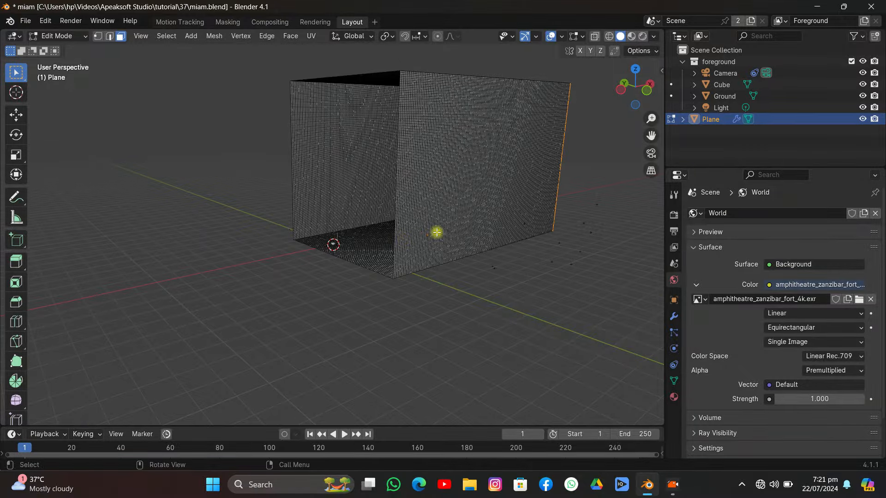
{"action": "left_click_drag", "start_coordinate": [633, 89], "coordinate": [454, 211]}
{"action": "left_click", "coordinate": [616, 90]}
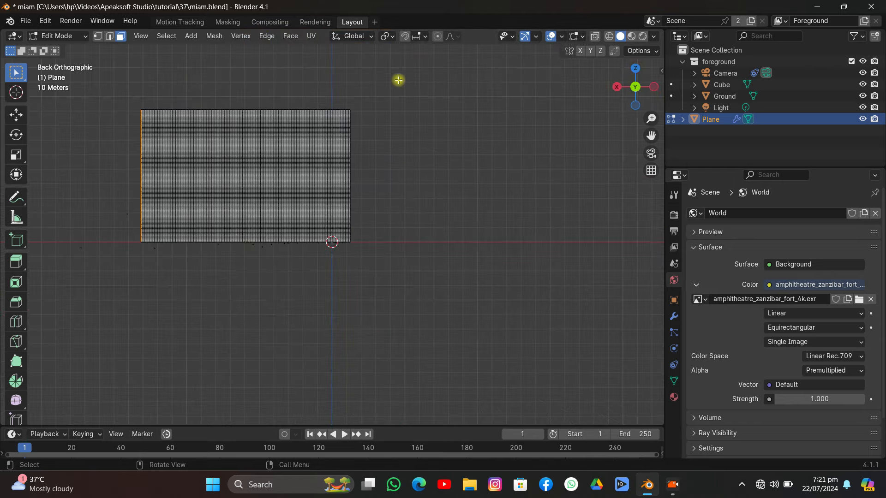
{"action": "left_click_drag", "start_coordinate": [398, 78], "coordinate": [30, 367]}
{"action": "key", "text": "x"}
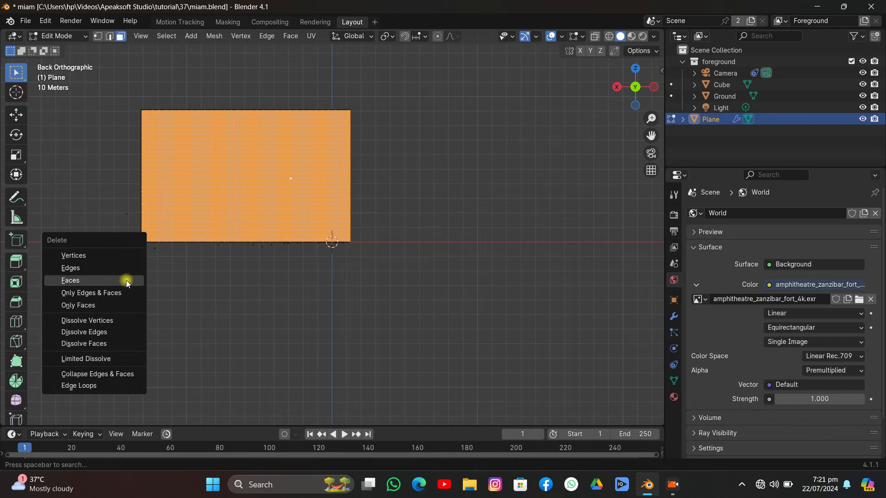
{"action": "left_click", "coordinate": [126, 280]}
{"action": "left_click", "coordinate": [56, 36]}
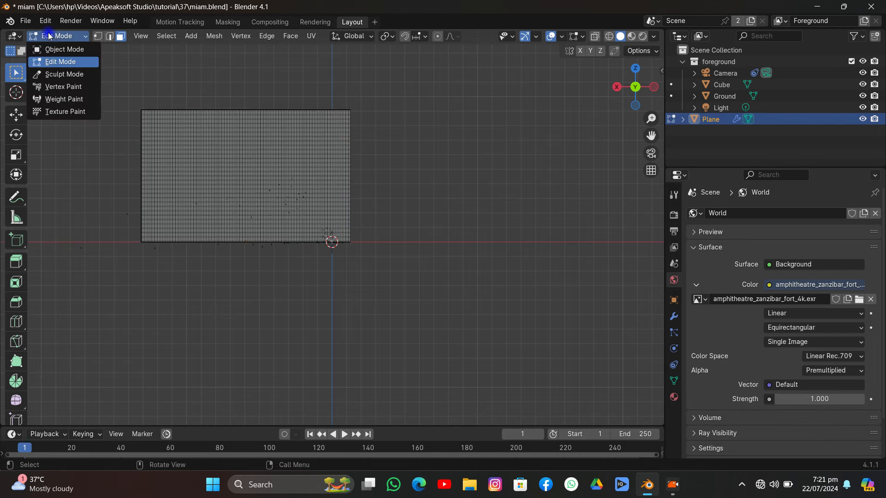
{"action": "left_click", "coordinate": [54, 36]}
{"action": "left_click", "coordinate": [54, 36]}
{"action": "left_click", "coordinate": [59, 49]}
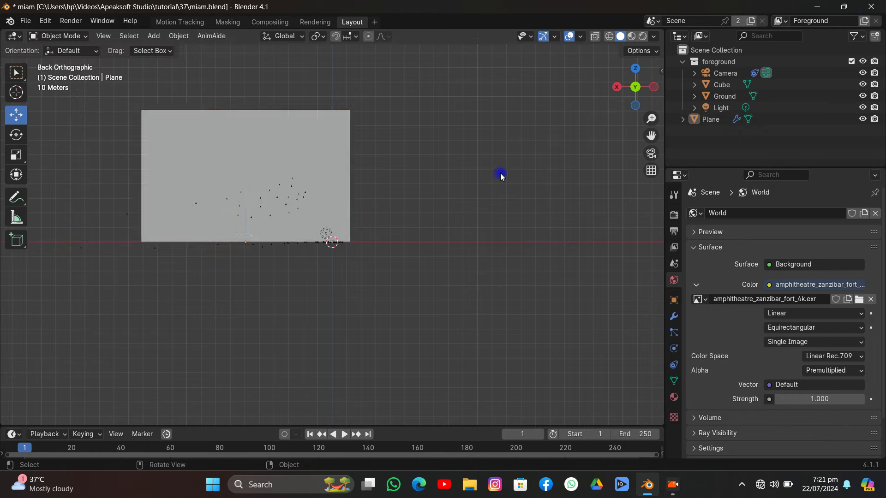
Delete all ceiling faces of the plane mesh from the Top orthographic view
{"action": "middle_click_drag", "start_coordinate": [501, 174], "coordinate": [350, 129]}
{"action": "left_click", "coordinate": [338, 133]}
{"action": "key", "text": "Tab"}
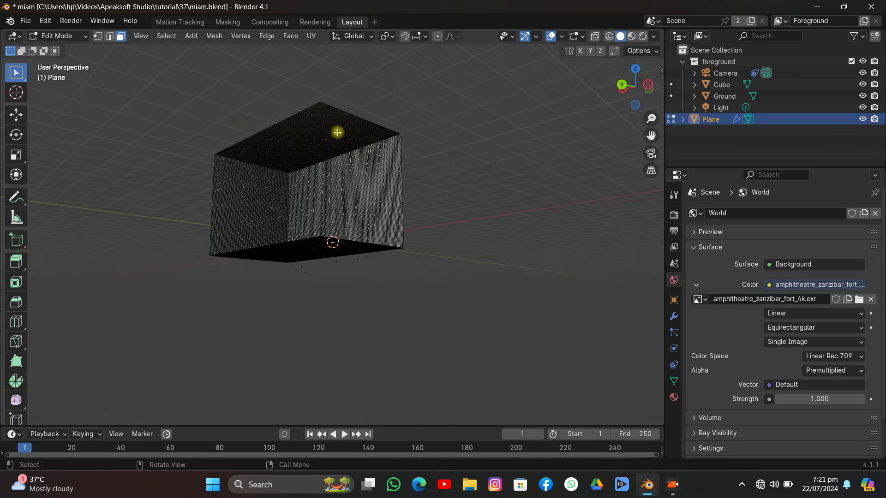
{"action": "left_click", "coordinate": [636, 72]}
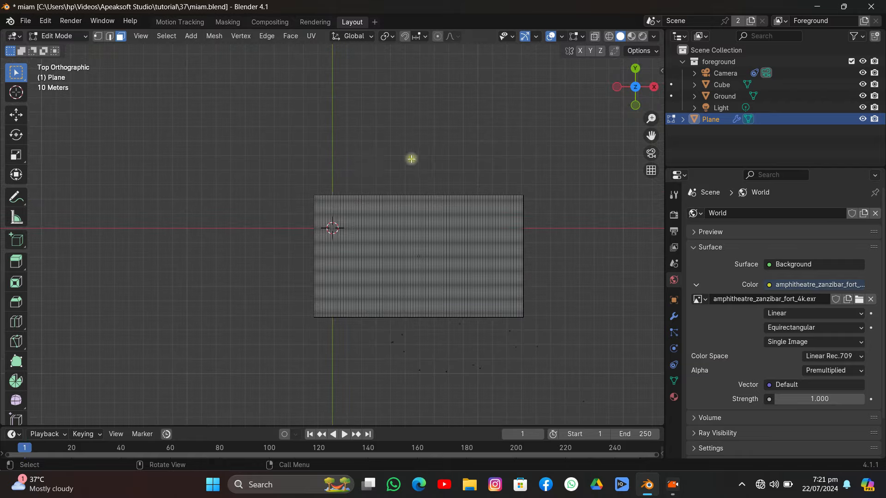
{"action": "key", "text": "b"}
{"action": "left_click_drag", "start_coordinate": [275, 163], "coordinate": [598, 331]}
{"action": "key", "text": "x"}
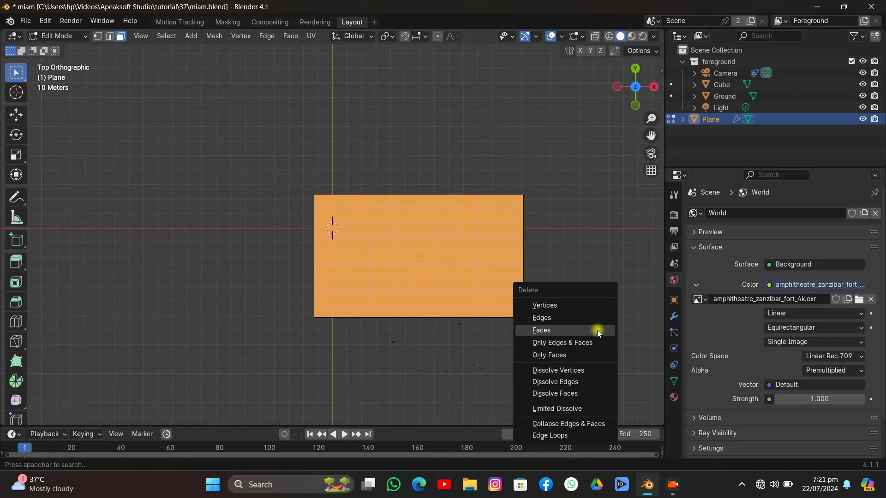
{"action": "left_click", "coordinate": [597, 330]}
Return to the camera view with Rendered shading, switch to Object Mode and deselect the plane
{"action": "middle_click_drag", "start_coordinate": [490, 342], "coordinate": [611, 286]}
{"action": "left_click", "coordinate": [651, 153]}
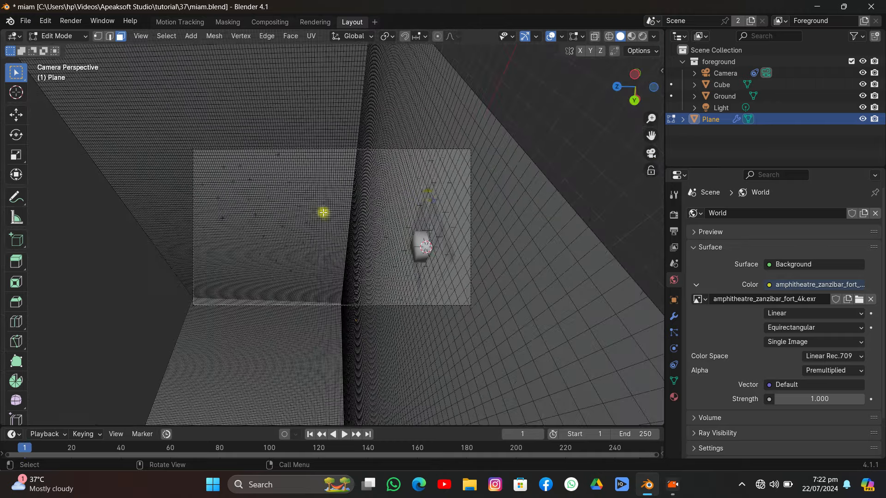
{"action": "left_click", "coordinate": [642, 36]}
{"action": "left_click", "coordinate": [41, 39]}
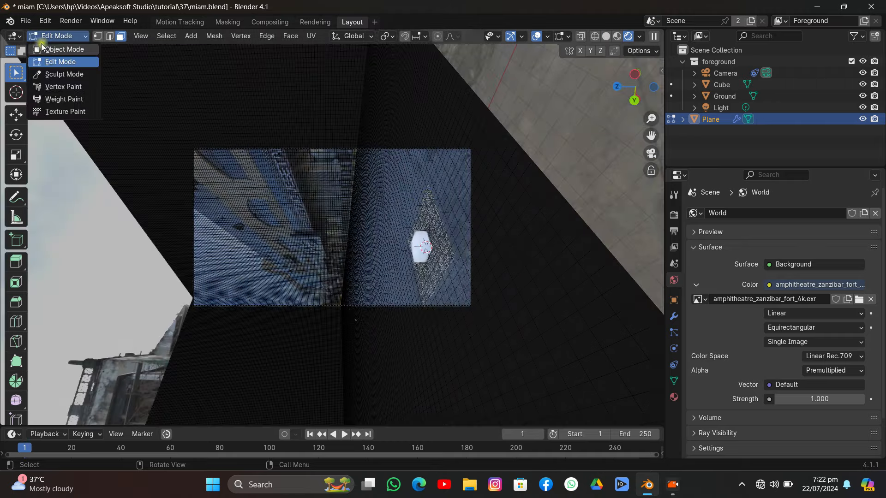
{"action": "left_click", "coordinate": [48, 50]}
{"action": "left_click", "coordinate": [571, 133]}
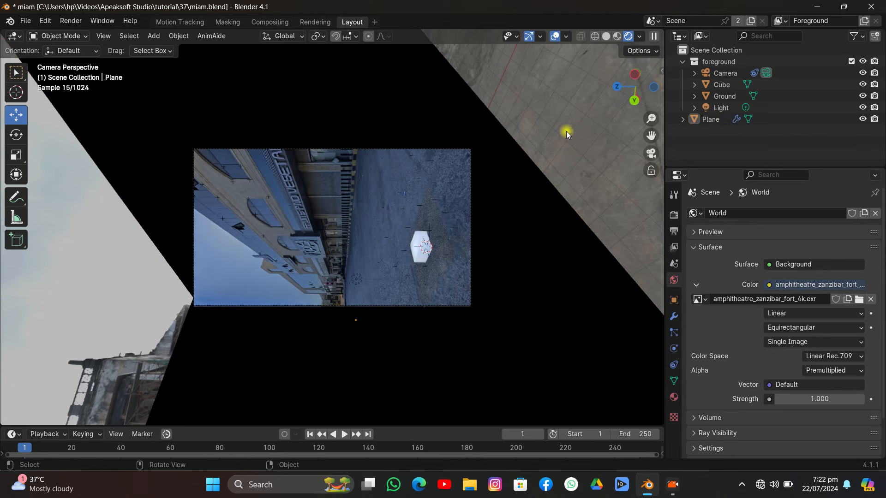
Raise the Ground object off the street along Z to about 2.41 m, and delete it from the scene
{"action": "scroll", "coordinate": [437, 234], "scroll_direction": "up", "scroll_amount": 4}
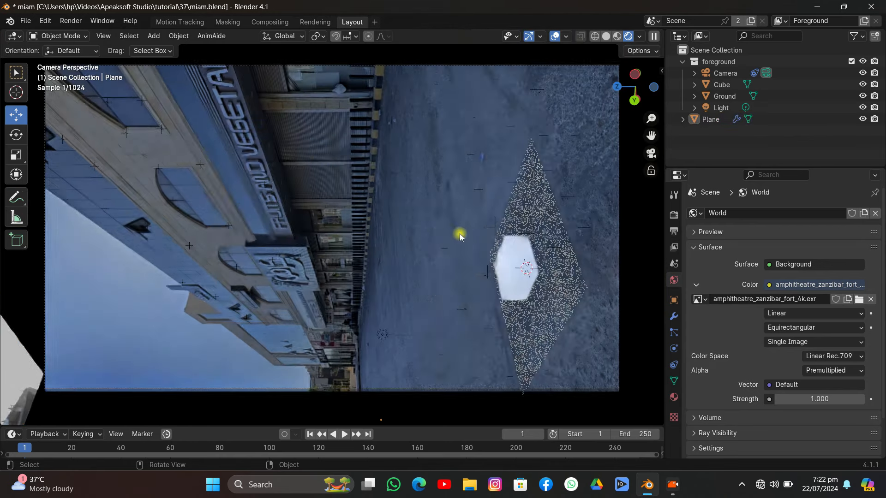
{"action": "left_click", "coordinate": [727, 96]}
{"action": "left_click_drag", "start_coordinate": [485, 267], "coordinate": [422, 265]}
{"action": "left_click", "coordinate": [674, 300]}
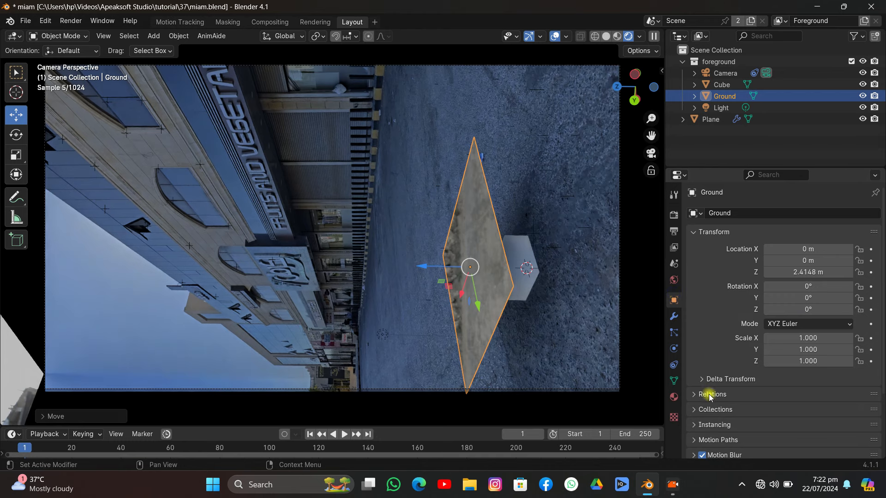
{"action": "key", "text": "x"}
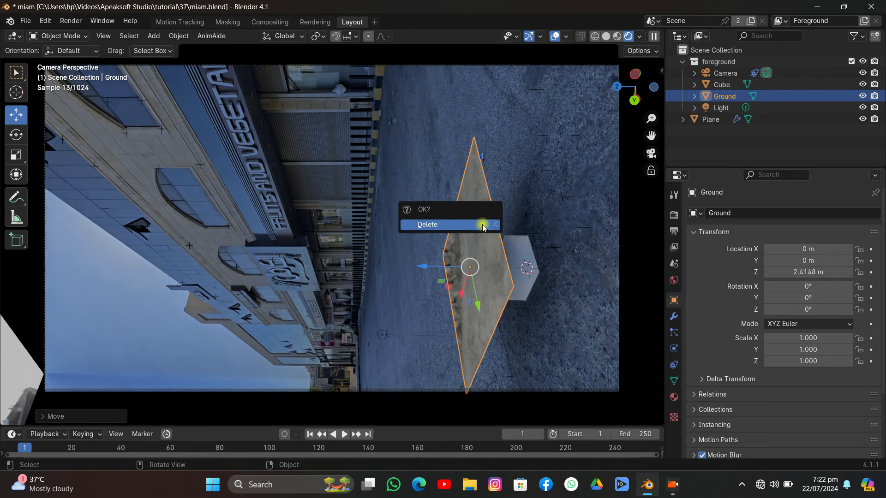
{"action": "left_click", "coordinate": [482, 225]}
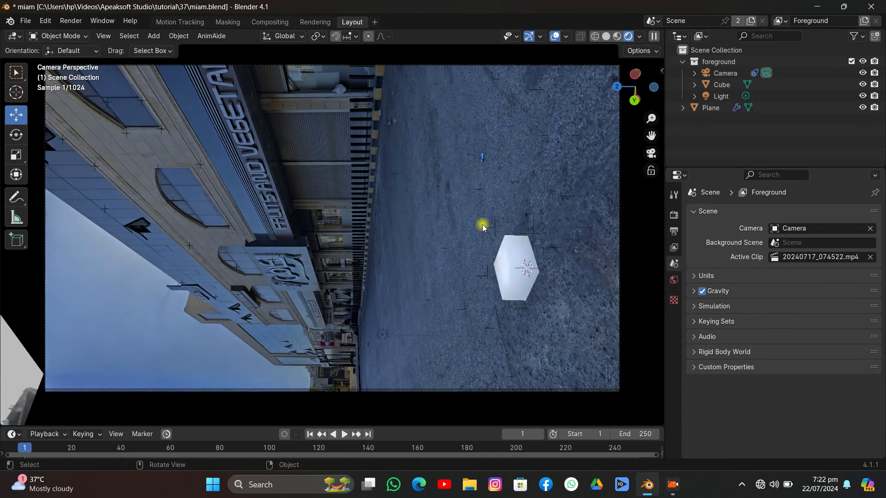
Raise the cube along Z to about 1.80 m and apply Shade Smooth by Angle to it
{"action": "left_click", "coordinate": [510, 261]}
{"action": "left_click_drag", "start_coordinate": [485, 267], "coordinate": [446, 259]}
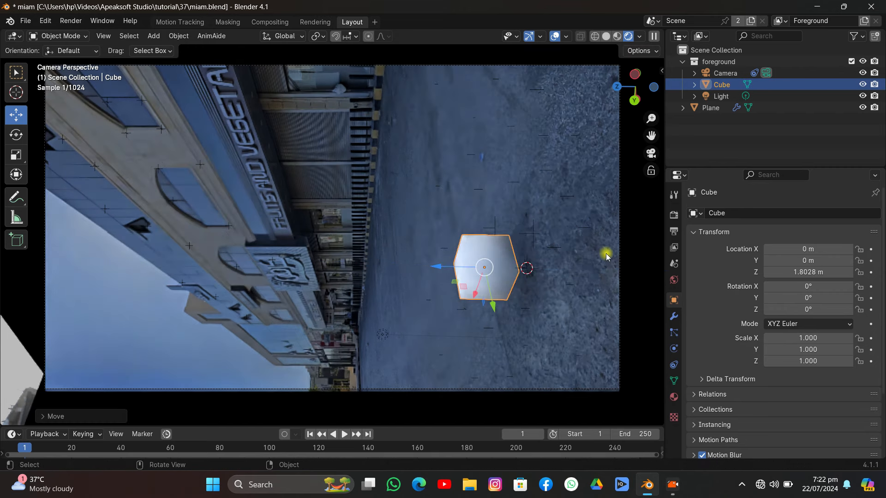
{"action": "right_click", "coordinate": [485, 193]}
{"action": "left_click", "coordinate": [476, 190]}
{"action": "right_click", "coordinate": [477, 193]}
{"action": "left_click", "coordinate": [472, 202]}
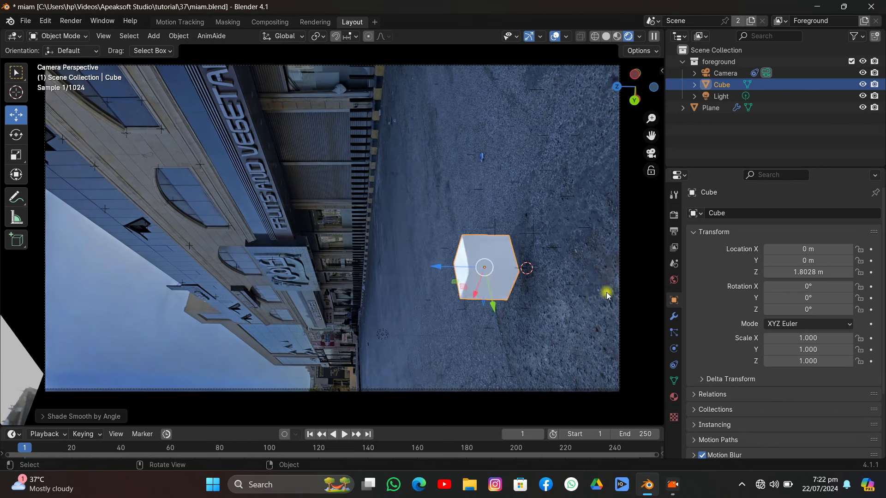
Give the cube a new material with an Emission surface and a strength of 34.100
{"action": "left_click", "coordinate": [674, 397]}
{"action": "left_click", "coordinate": [793, 262]}
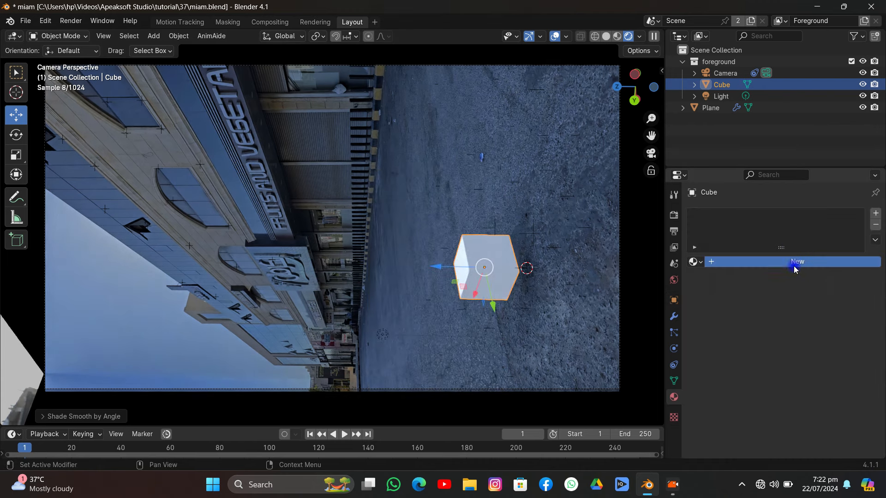
{"action": "left_click", "coordinate": [794, 312]}
{"action": "left_click", "coordinate": [714, 88]}
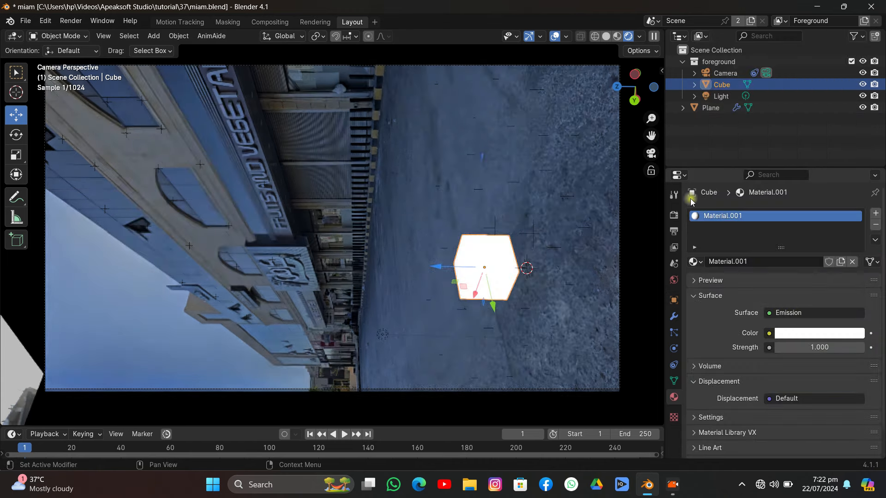
{"action": "left_click_drag", "start_coordinate": [816, 347], "coordinate": [872, 347]}
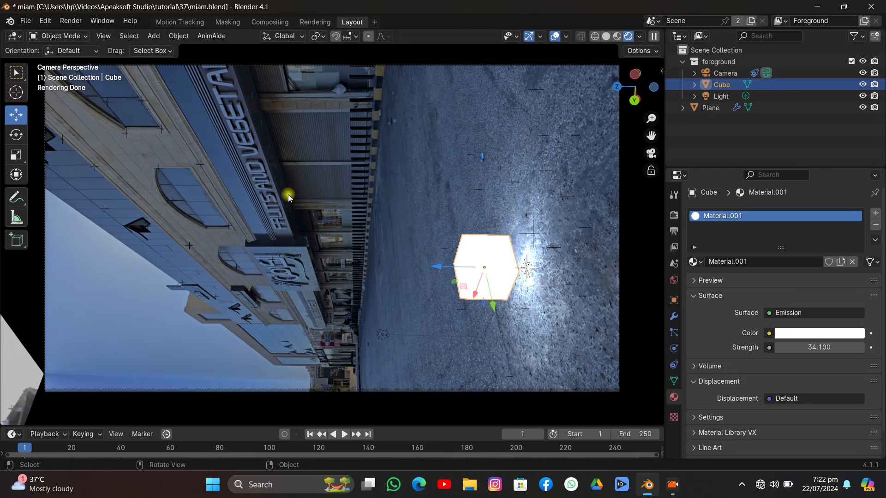
Compare the projected plane in Solid, Material Preview and Rendered shading, and reselect the cube
{"action": "left_click", "coordinate": [269, 145]}
{"action": "left_click", "coordinate": [606, 36]}
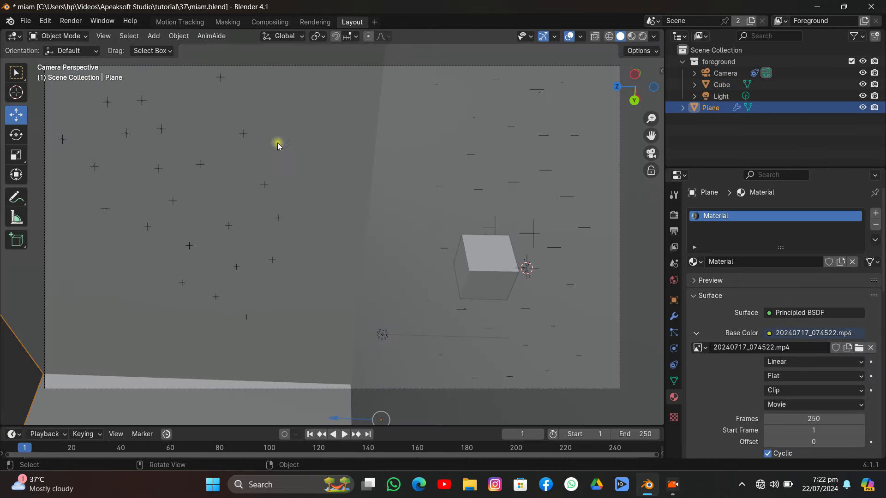
{"action": "left_click", "coordinate": [631, 36]}
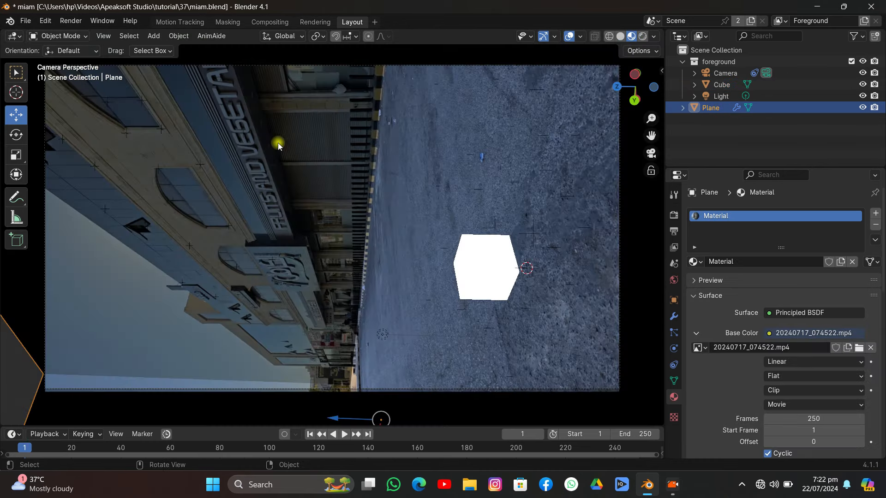
{"action": "left_click", "coordinate": [643, 36]}
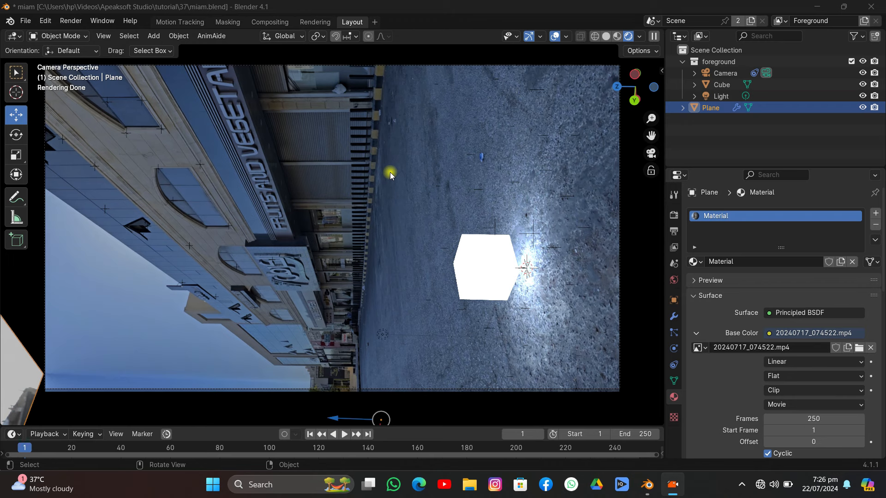
{"action": "left_click", "coordinate": [480, 282]}
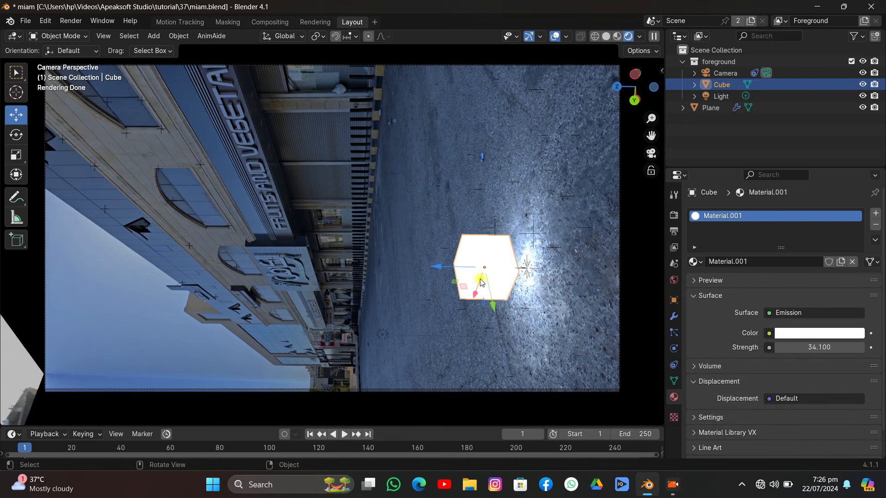
Move the emissive cube from the street onto the shop shutter beside the vegetable shop sign and check its glow on the wall
{"action": "left_click_drag", "start_coordinate": [491, 293], "coordinate": [297, 182]}
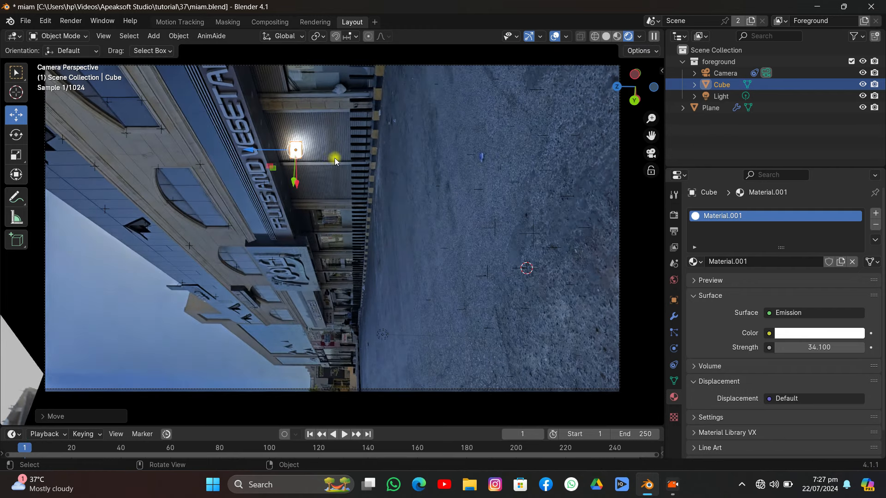
{"action": "left_click", "coordinate": [406, 142]}
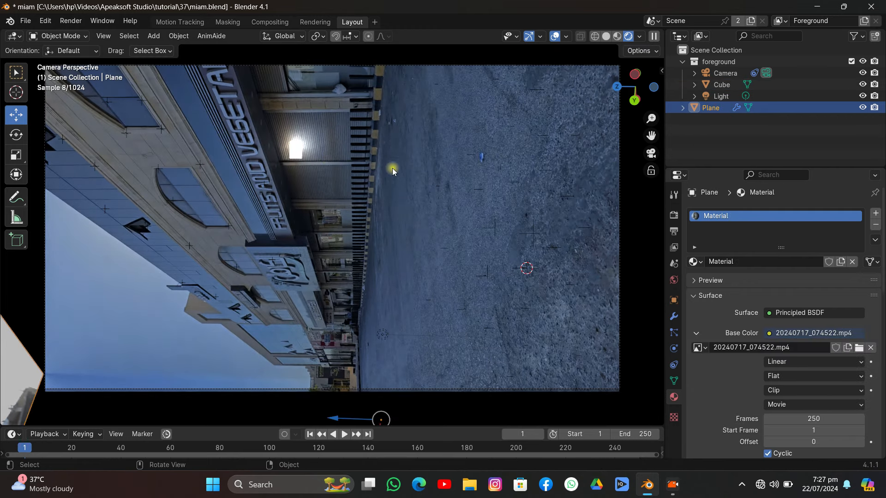
{"action": "left_click", "coordinate": [292, 154]}
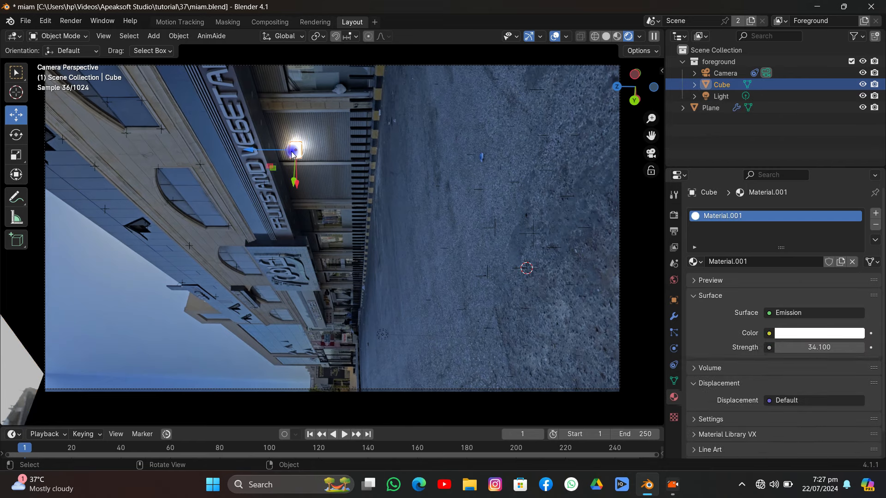
Enter Edit Mode on the projected Plane and display its mesh in Wireframe shading around the arched window
{"action": "left_click", "coordinate": [606, 36]}
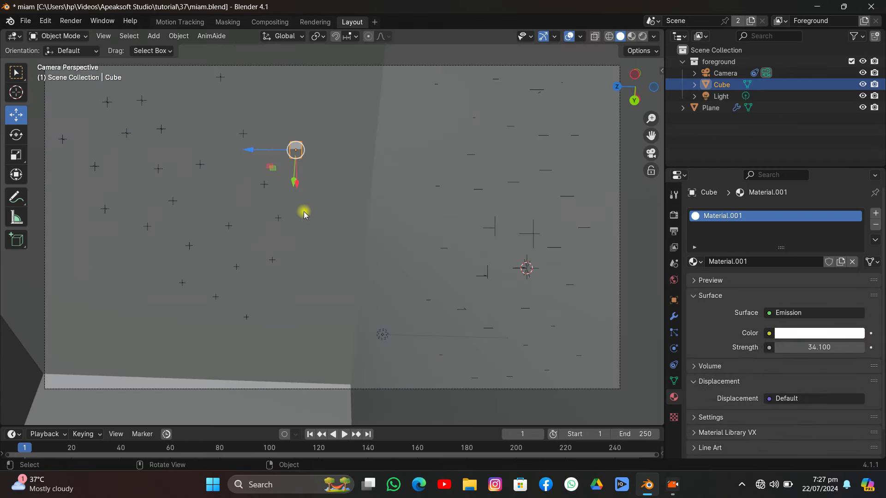
{"action": "left_click", "coordinate": [356, 204]}
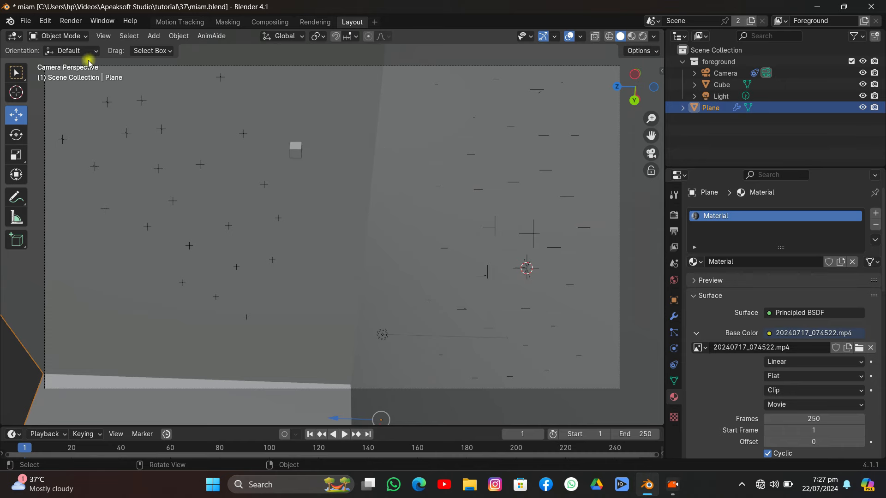
{"action": "left_click", "coordinate": [65, 36]}
{"action": "left_click", "coordinate": [53, 62]}
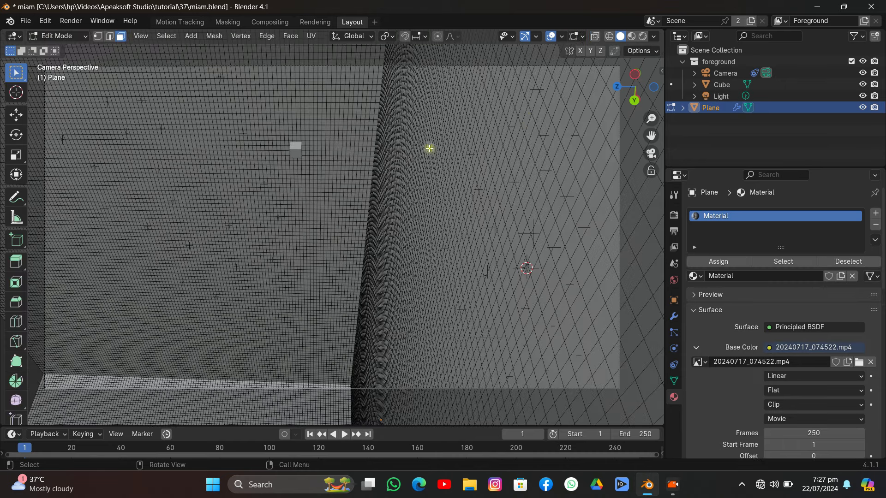
{"action": "left_click", "coordinate": [632, 36]}
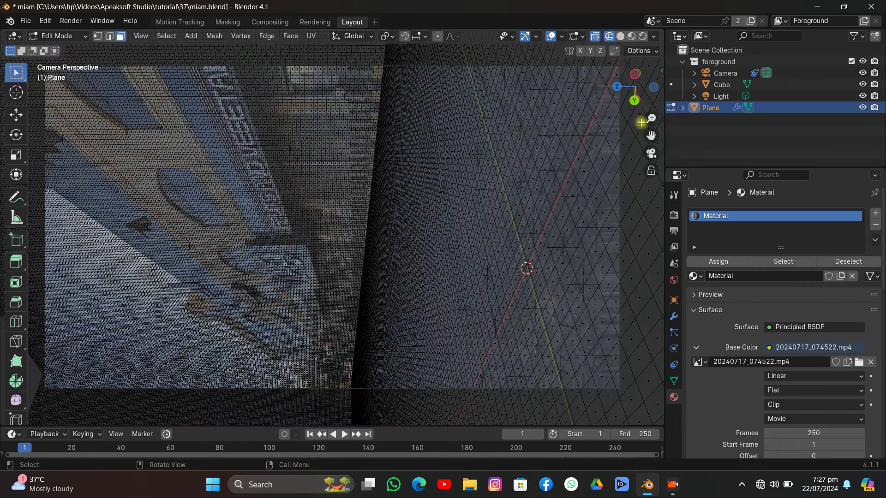
{"action": "left_click_drag", "start_coordinate": [651, 136], "coordinate": [796, 154]}
{"action": "scroll", "coordinate": [441, 197], "scroll_direction": "up", "scroll_amount": 5}
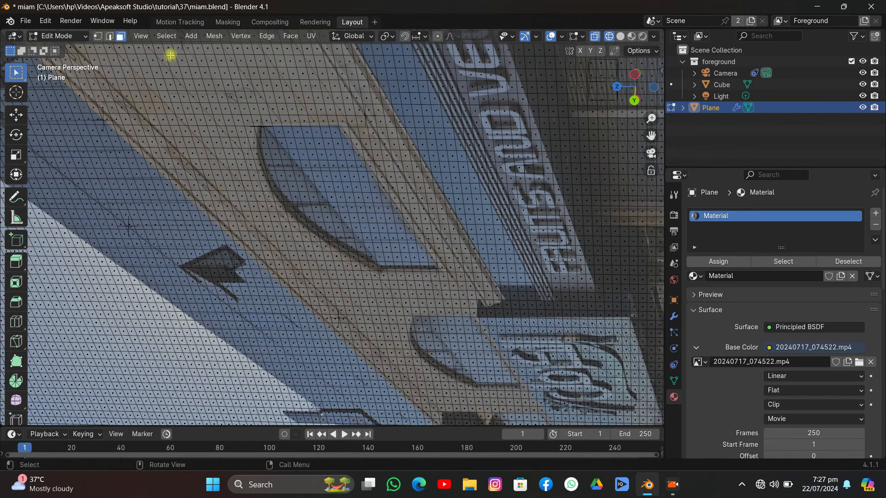
{"action": "left_click", "coordinate": [166, 36]}
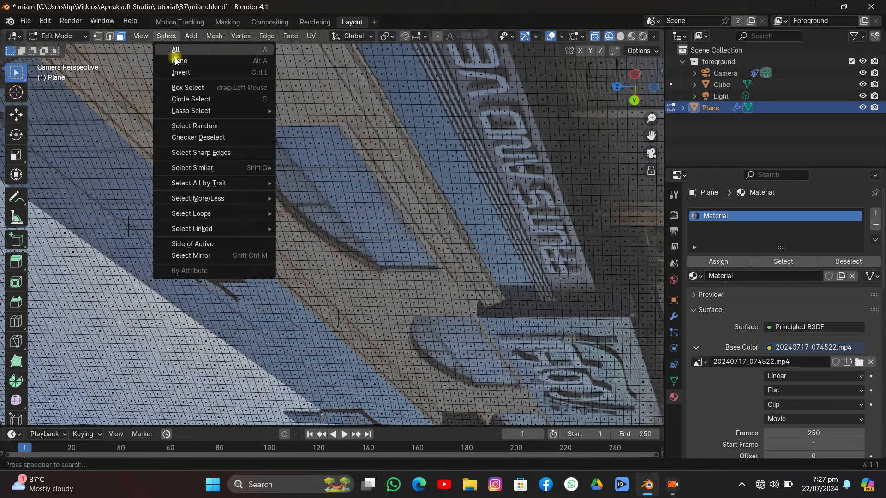
{"action": "left_click", "coordinate": [182, 100]}
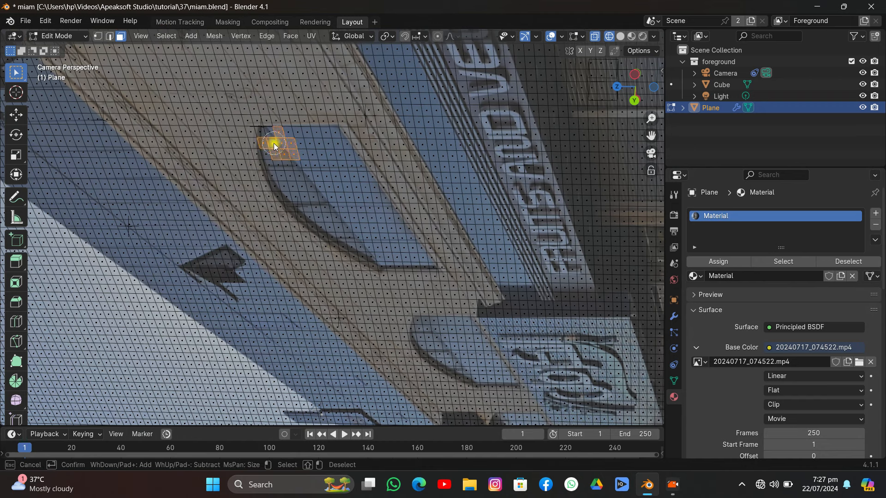
{"action": "left_click_drag", "start_coordinate": [273, 143], "coordinate": [270, 139]}
{"action": "left_click_drag", "start_coordinate": [282, 176], "coordinate": [290, 187]}
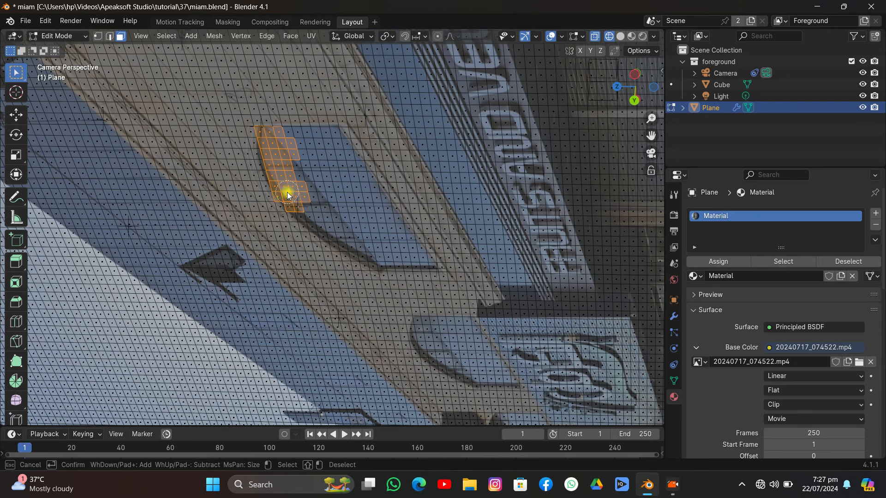
{"action": "left_click_drag", "start_coordinate": [295, 204], "coordinate": [297, 207]}
{"action": "left_click", "coordinate": [290, 136]}
{"action": "right_click", "coordinate": [250, 125]}
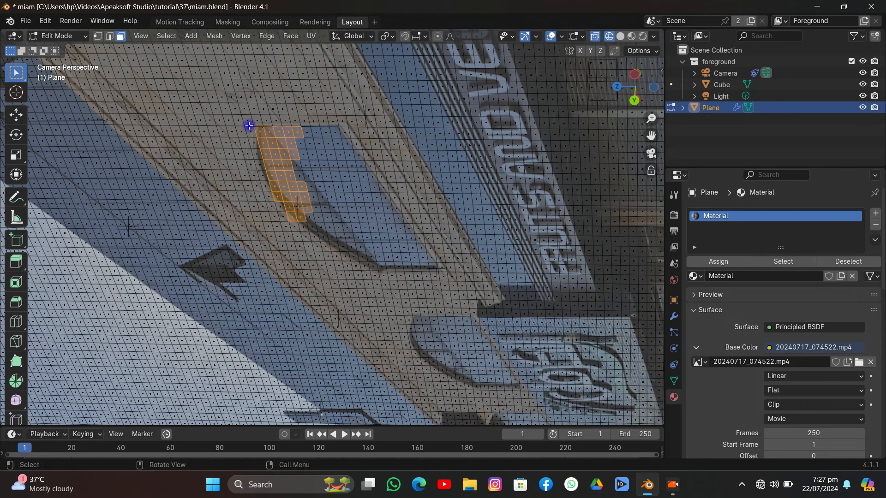
{"action": "left_click", "coordinate": [176, 130]}
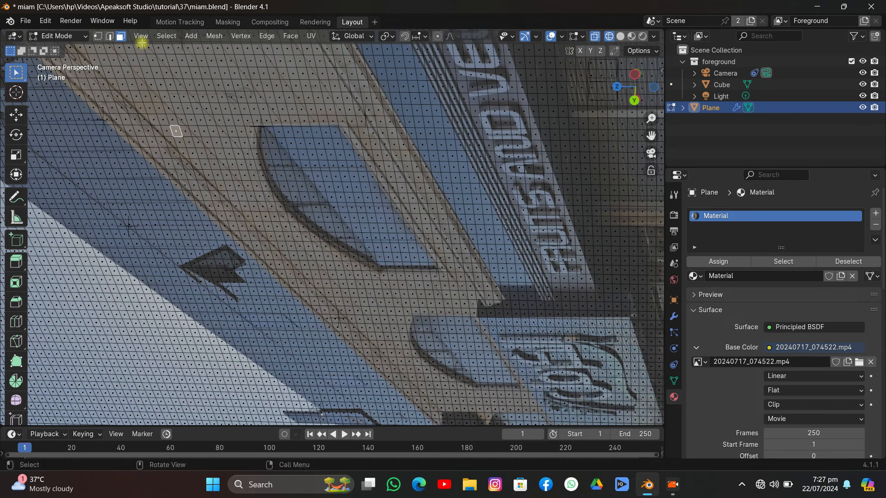
{"action": "left_click", "coordinate": [167, 36]}
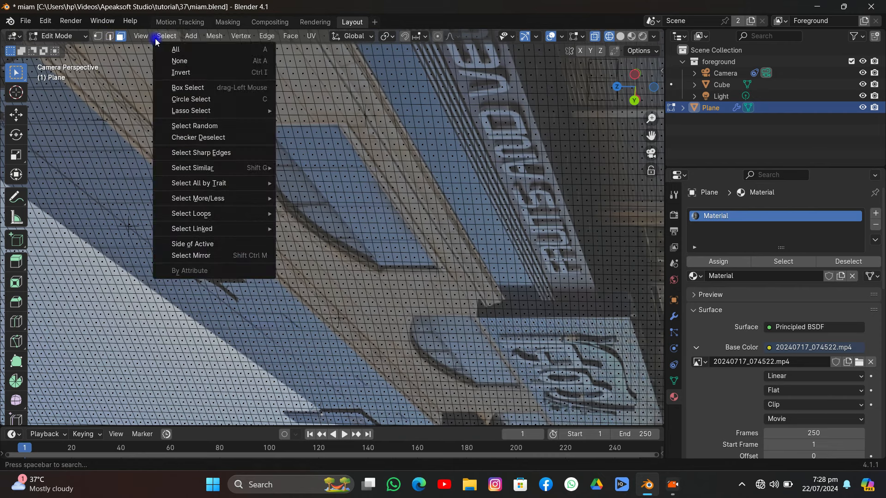
{"action": "left_click", "coordinate": [178, 60]}
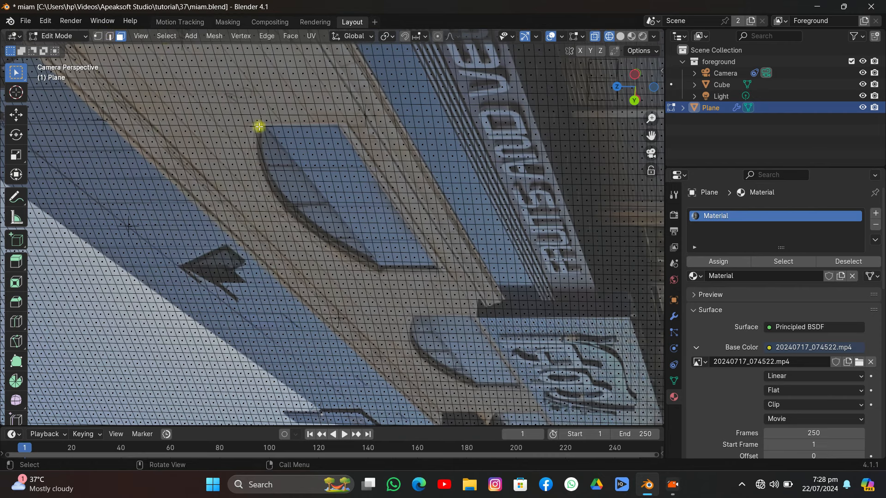
Knife-cut a closed outline into the wall mesh along the arched window's curved and straight edges
{"action": "key", "text": "k"}
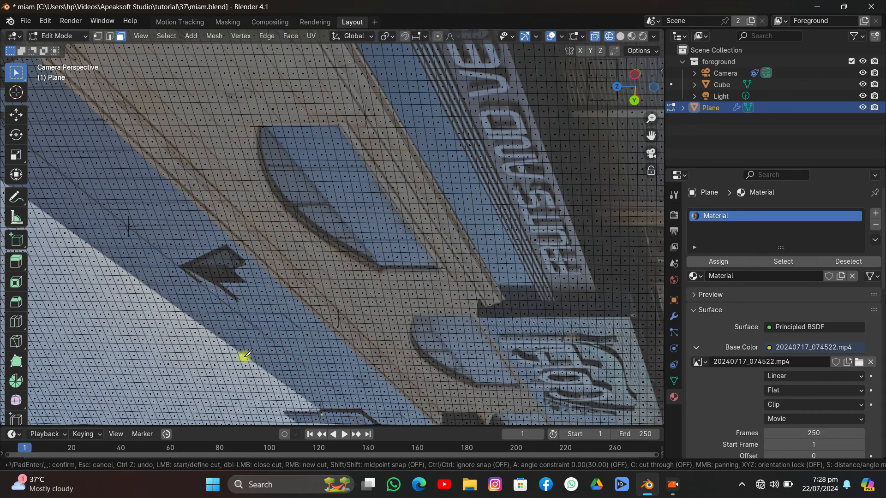
{"action": "left_click", "coordinate": [263, 126]}
{"action": "left_click", "coordinate": [263, 174]}
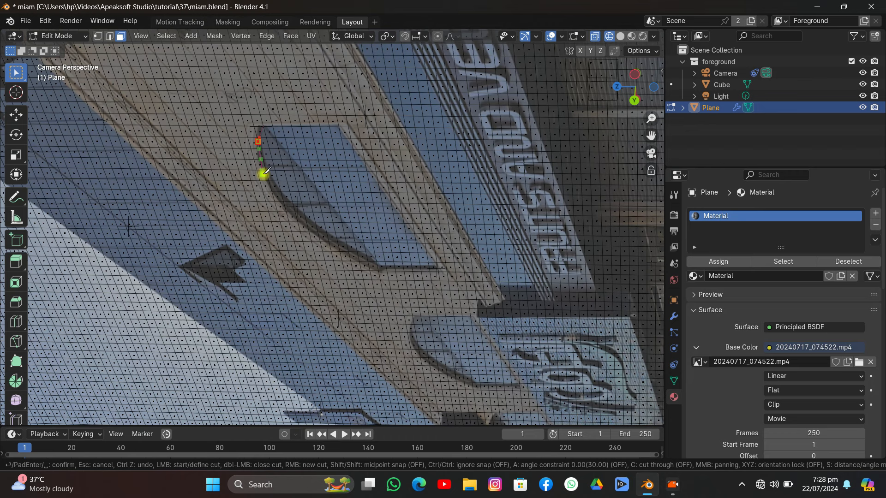
{"action": "left_click", "coordinate": [294, 222]}
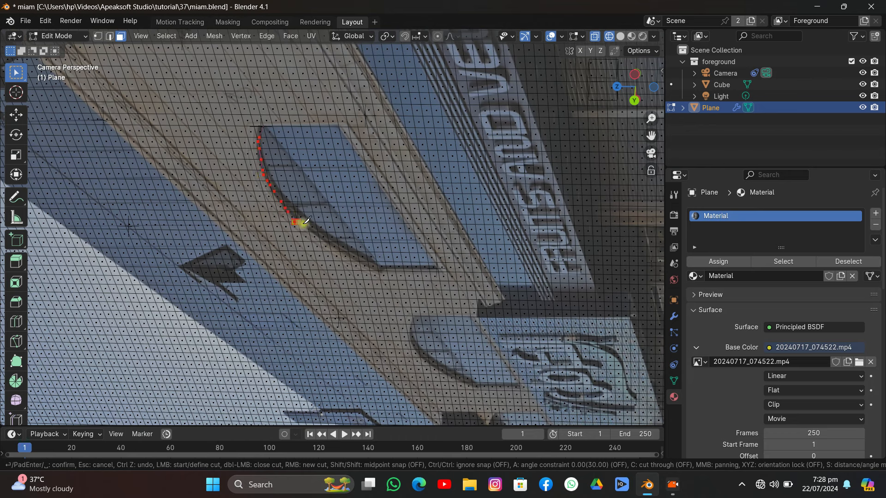
{"action": "left_click", "coordinate": [350, 255]}
{"action": "left_click", "coordinate": [378, 271]}
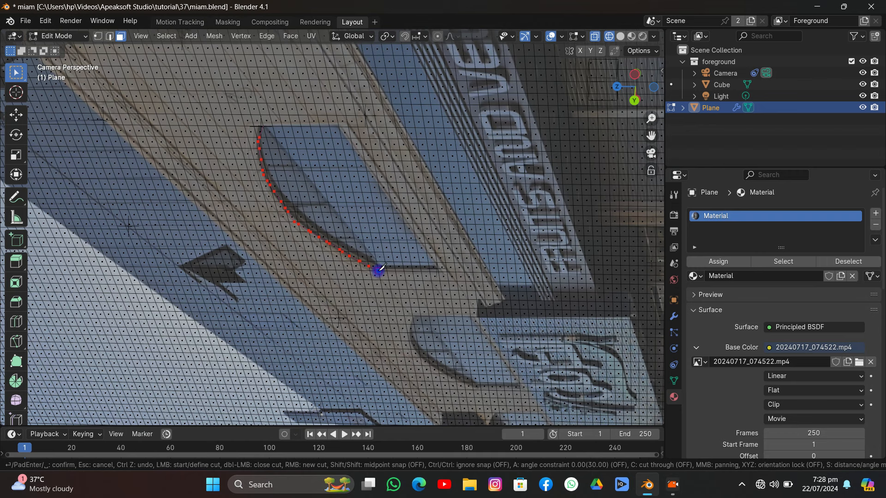
{"action": "left_click", "coordinate": [438, 270]}
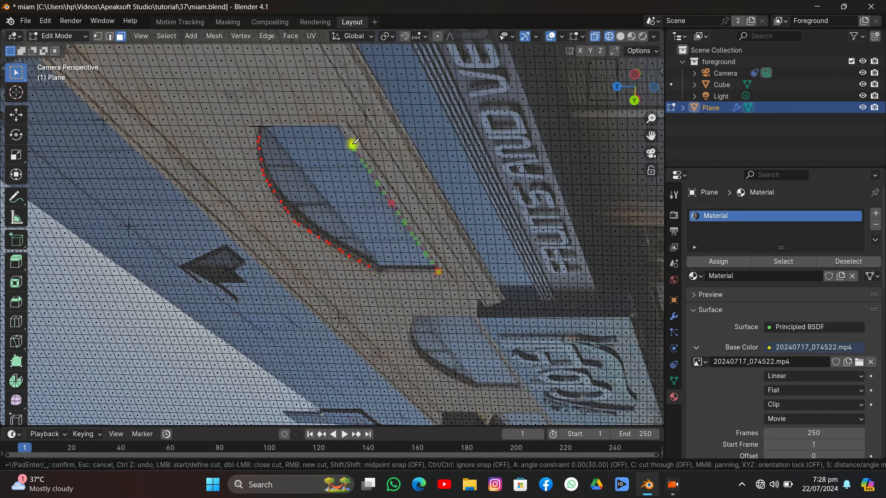
{"action": "left_click", "coordinate": [339, 124]}
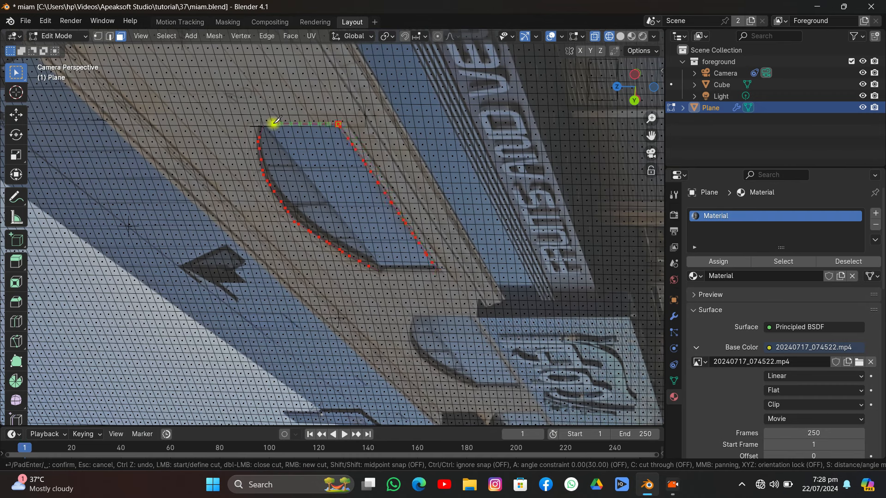
{"action": "left_click", "coordinate": [261, 125]}
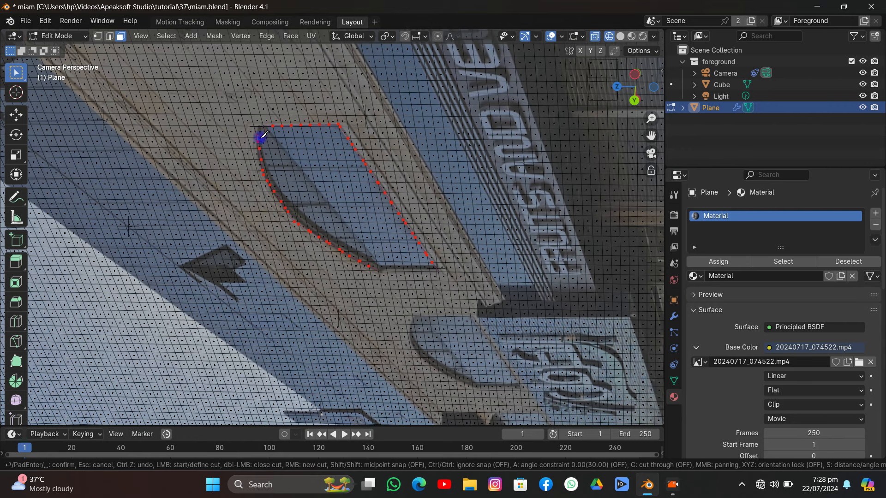
{"action": "key", "text": "Return"}
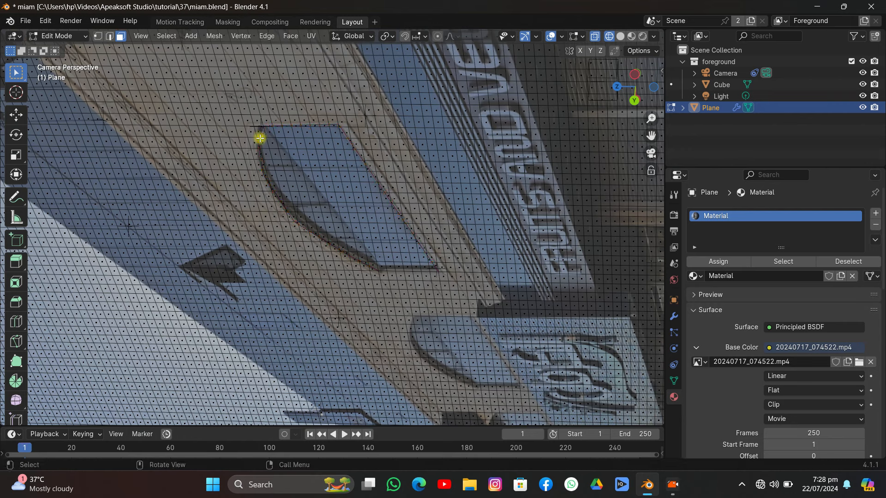
Circle-select the faces inside the cut along the window's straight edges and across its lower part
{"action": "key", "text": "c"}
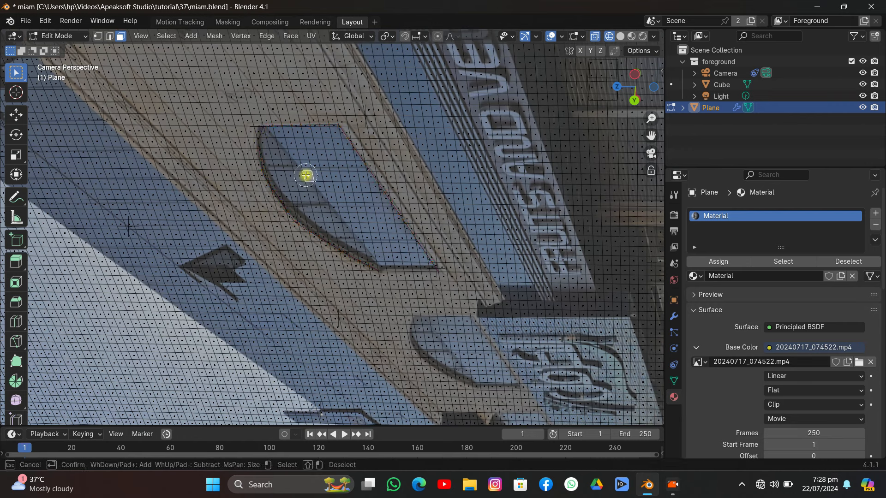
{"action": "mouse_move", "coordinate": [307, 176]}
{"action": "left_mouse_down"}
{"action": "mouse_move", "coordinate": [293, 148]}
{"action": "mouse_move", "coordinate": [277, 143]}
{"action": "mouse_move", "coordinate": [329, 145]}
{"action": "mouse_move", "coordinate": [403, 242]}
{"action": "left_mouse_up"}
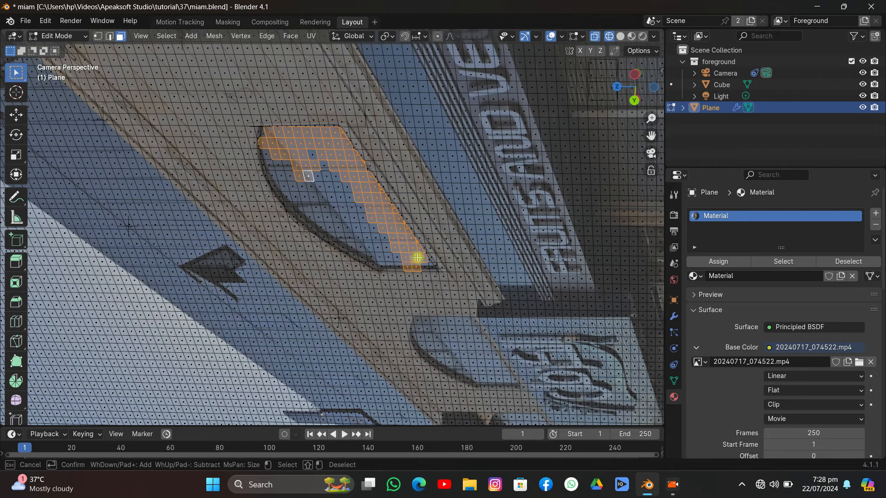
{"action": "right_click", "coordinate": [418, 252]}
{"action": "scroll", "coordinate": [418, 254], "scroll_direction": "up", "scroll_amount": 6}
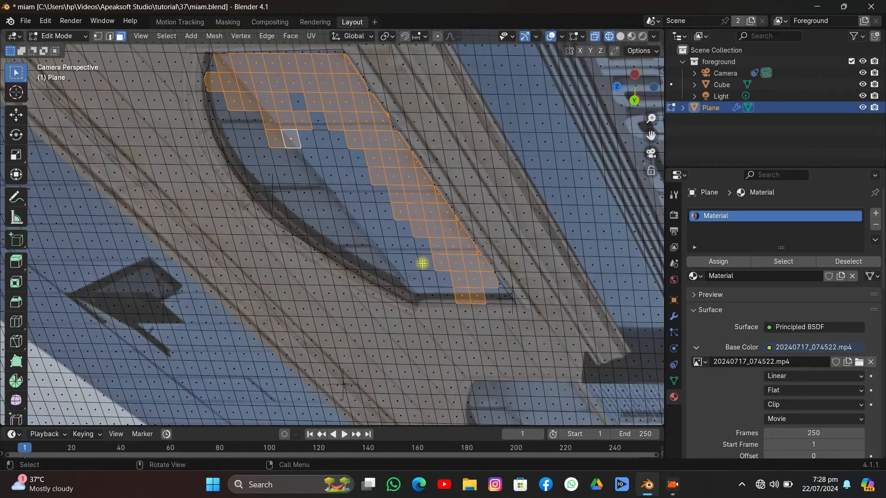
{"action": "key", "text": "c"}
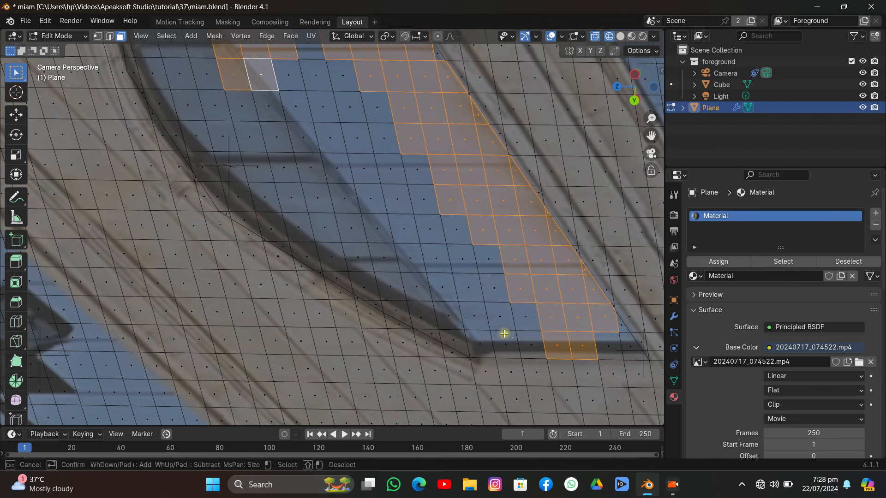
{"action": "mouse_move", "coordinate": [489, 339]}
{"action": "left_mouse_down"}
{"action": "mouse_move", "coordinate": [480, 341]}
{"action": "mouse_move", "coordinate": [632, 347]}
{"action": "mouse_move", "coordinate": [533, 344]}
{"action": "mouse_move", "coordinate": [477, 301]}
{"action": "mouse_move", "coordinate": [508, 320]}
{"action": "mouse_move", "coordinate": [475, 289]}
{"action": "mouse_move", "coordinate": [458, 316]}
{"action": "mouse_move", "coordinate": [465, 333]}
{"action": "mouse_move", "coordinate": [419, 311]}
{"action": "mouse_move", "coordinate": [492, 282]}
{"action": "mouse_move", "coordinate": [400, 300]}
{"action": "mouse_move", "coordinate": [447, 322]}
{"action": "mouse_move", "coordinate": [332, 241]}
{"action": "mouse_move", "coordinate": [381, 292]}
{"action": "mouse_move", "coordinate": [308, 233]}
{"action": "mouse_move", "coordinate": [287, 237]}
{"action": "mouse_move", "coordinate": [320, 259]}
{"action": "mouse_move", "coordinate": [306, 237]}
{"action": "mouse_move", "coordinate": [265, 219]}
{"action": "mouse_move", "coordinate": [236, 189]}
{"action": "mouse_move", "coordinate": [235, 198]}
{"action": "mouse_move", "coordinate": [270, 194]}
{"action": "mouse_move", "coordinate": [390, 223]}
{"action": "mouse_move", "coordinate": [342, 195]}
{"action": "mouse_move", "coordinate": [458, 249]}
{"action": "mouse_move", "coordinate": [406, 198]}
{"action": "mouse_move", "coordinate": [307, 143]}
{"action": "mouse_move", "coordinate": [344, 178]}
{"action": "mouse_move", "coordinate": [336, 182]}
{"action": "left_mouse_up"}
{"action": "scroll", "coordinate": [369, 212], "scroll_direction": "down", "scroll_amount": 5}
{"action": "right_click", "coordinate": [336, 182]}
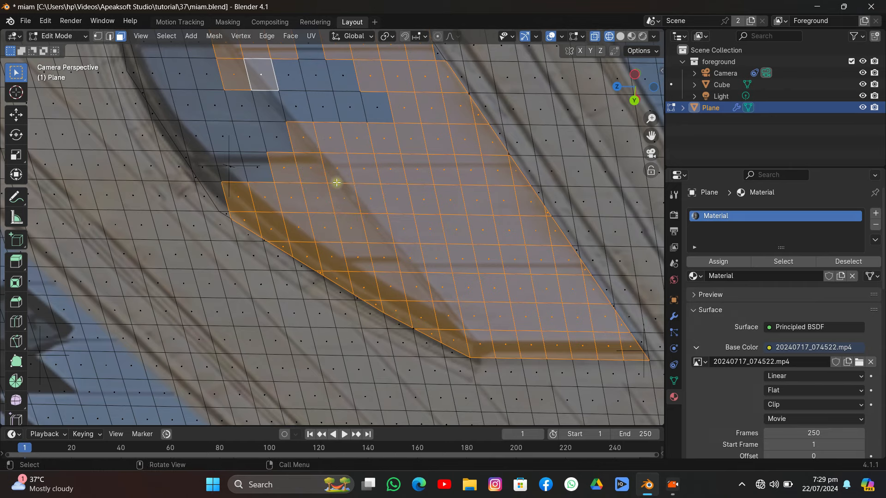
Add the remaining faces on the window's curved side and in its middle to the selection with Circle Select
{"action": "middle_click", "coordinate": [337, 182]}
{"action": "left_click", "coordinate": [651, 153]}
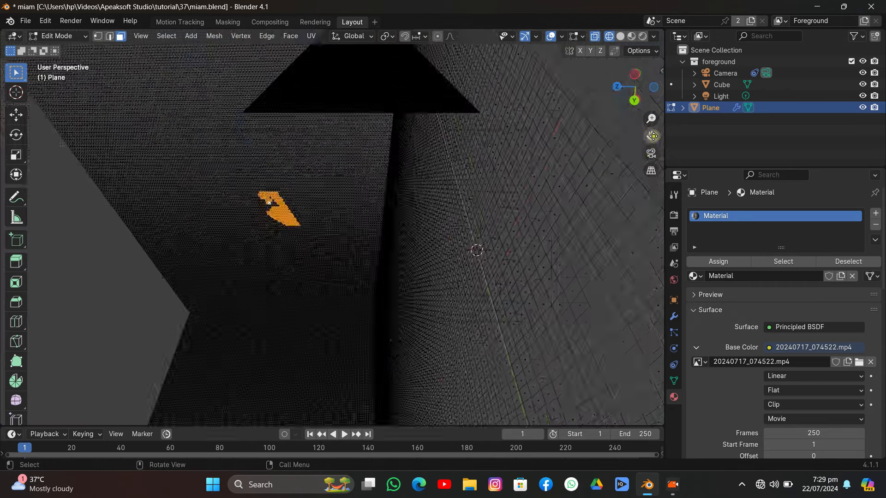
{"action": "left_click_drag", "start_coordinate": [651, 136], "coordinate": [765, 288]}
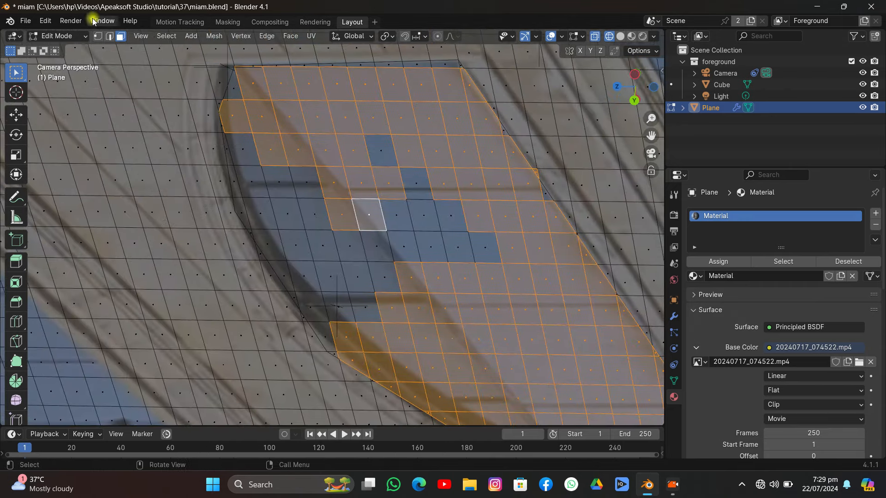
{"action": "left_click", "coordinate": [166, 36]}
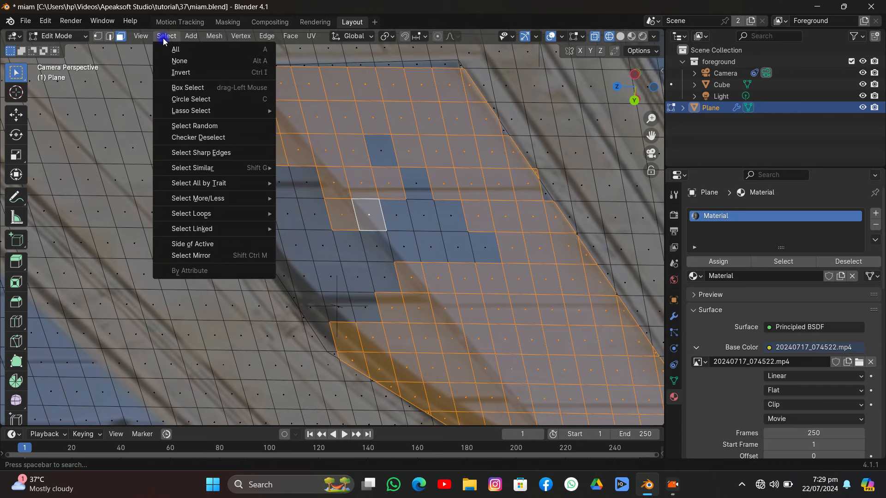
{"action": "left_click", "coordinate": [185, 100]}
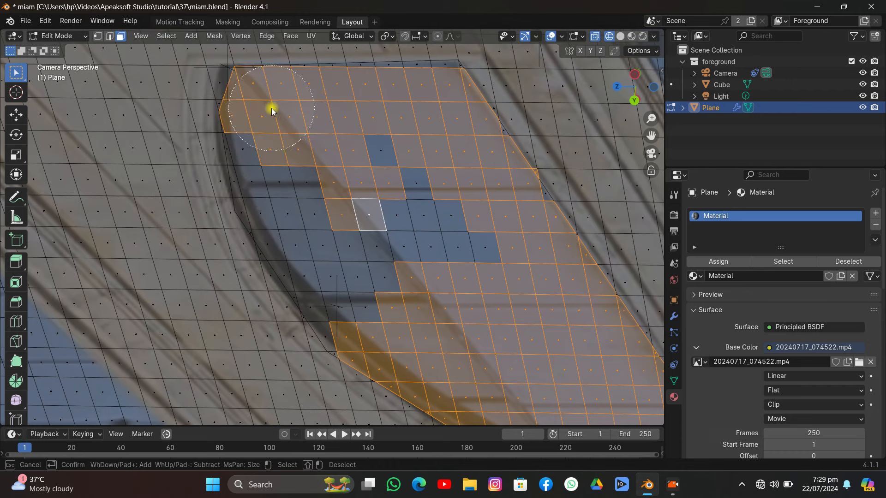
{"action": "mouse_move", "coordinate": [271, 108]}
{"action": "left_mouse_down"}
{"action": "mouse_move", "coordinate": [304, 229]}
{"action": "mouse_move", "coordinate": [347, 302]}
{"action": "mouse_move", "coordinate": [333, 286]}
{"action": "mouse_move", "coordinate": [404, 291]}
{"action": "mouse_move", "coordinate": [382, 174]}
{"action": "mouse_move", "coordinate": [469, 243]}
{"action": "mouse_move", "coordinate": [413, 234]}
{"action": "mouse_move", "coordinate": [506, 210]}
{"action": "mouse_move", "coordinate": [484, 182]}
{"action": "left_mouse_up"}
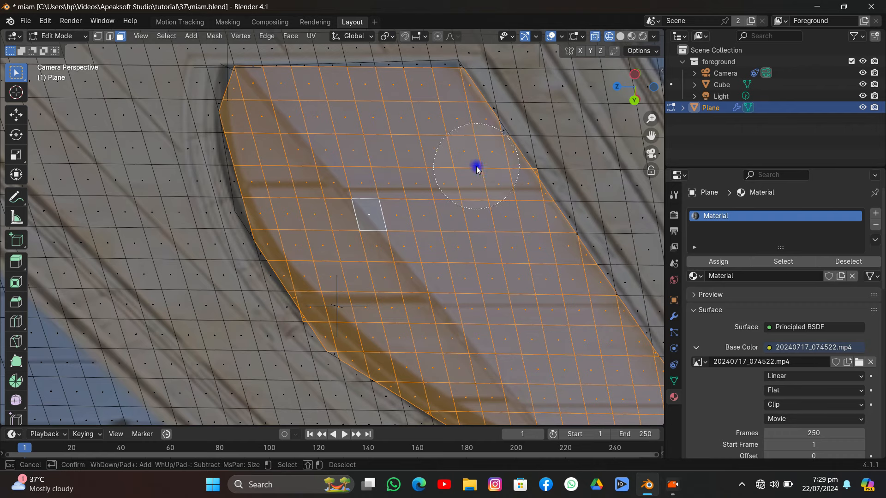
{"action": "left_click", "coordinate": [479, 164]}
{"action": "right_click", "coordinate": [457, 172]}
{"action": "scroll", "coordinate": [452, 176], "scroll_direction": "down", "scroll_amount": 4}
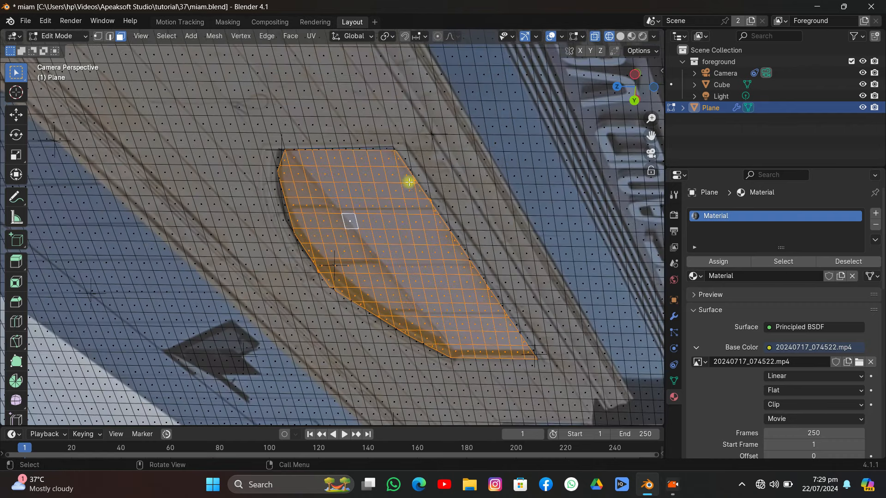
{"action": "scroll", "coordinate": [401, 182], "scroll_direction": "up", "scroll_amount": 4}
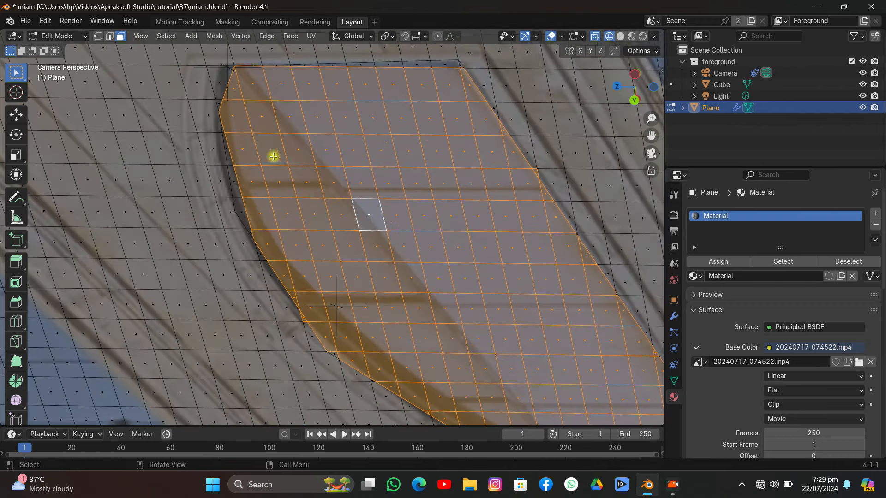
Add a second material slot to the Plane holding a separate copy of the projected footage material for the selected window faces
{"action": "scroll", "coordinate": [277, 159], "scroll_direction": "down", "scroll_amount": 5}
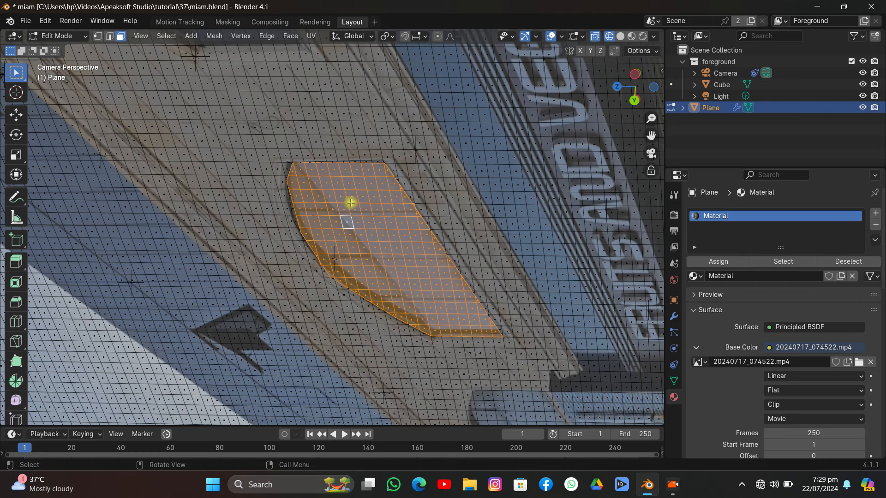
{"action": "left_click", "coordinate": [876, 214]}
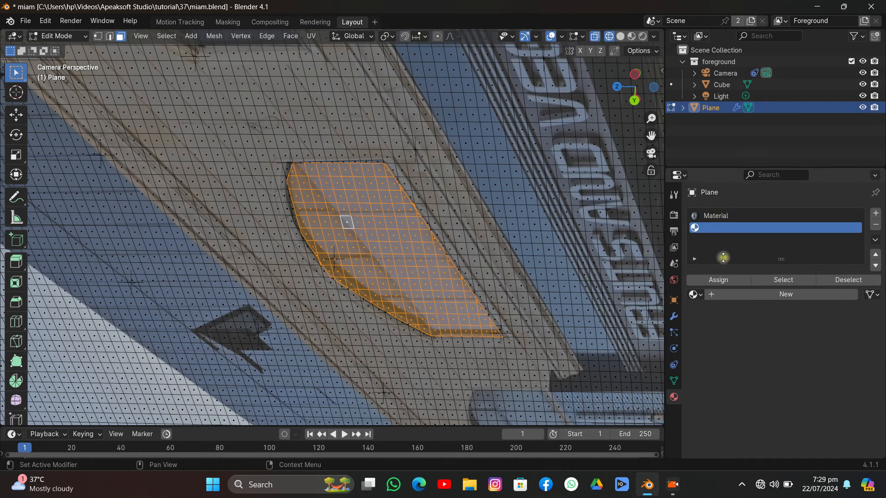
{"action": "left_click", "coordinate": [701, 294]}
{"action": "left_click", "coordinate": [704, 313]}
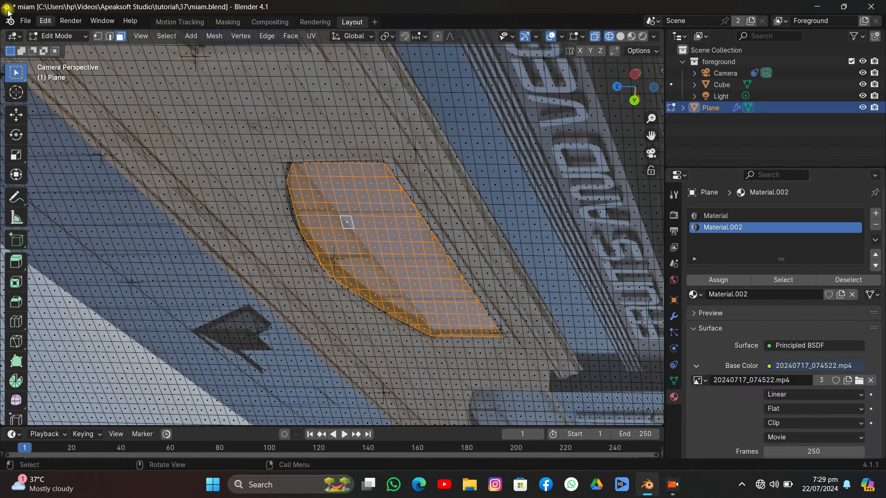
Return to Object Mode with Rendered viewport shading and save the file
{"action": "left_click", "coordinate": [57, 36]}
{"action": "left_click", "coordinate": [40, 46]}
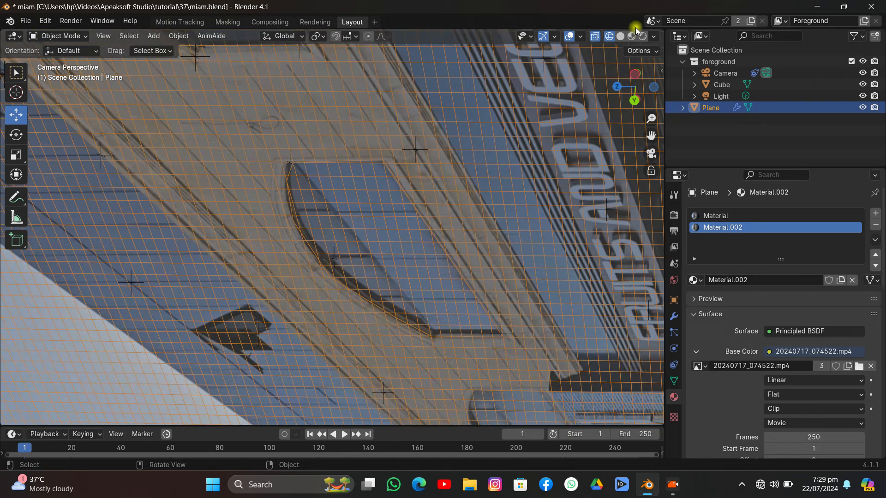
{"action": "left_click", "coordinate": [642, 39]}
{"action": "left_click", "coordinate": [25, 20]}
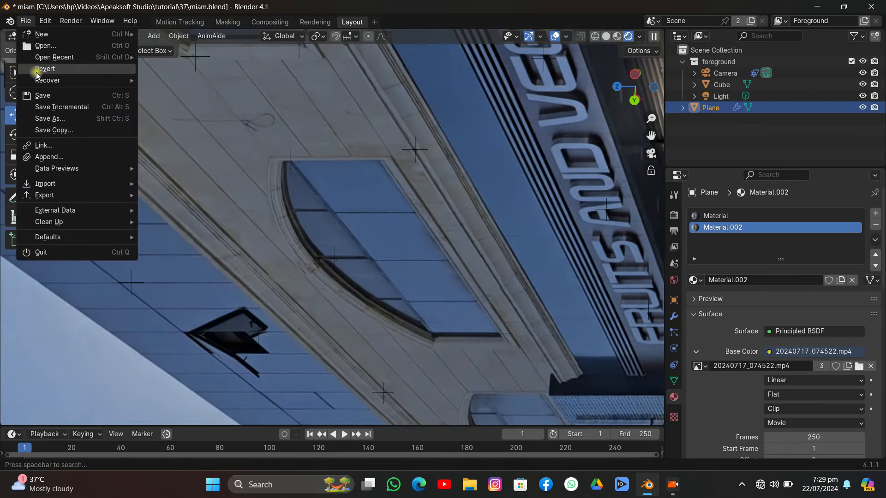
{"action": "left_click", "coordinate": [42, 96]}
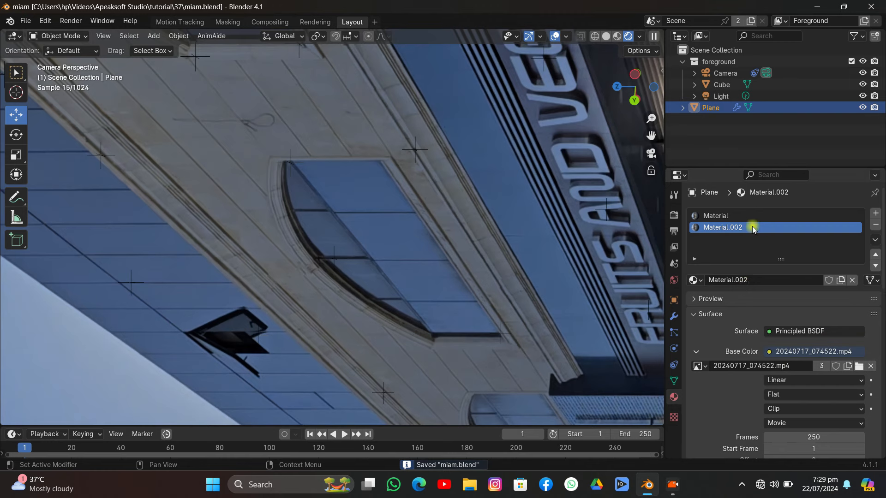
Set the window material's Roughness to 0 and its Specular IOR Level to about 0.551
{"action": "scroll", "coordinate": [753, 282], "scroll_direction": "down", "scroll_amount": 12}
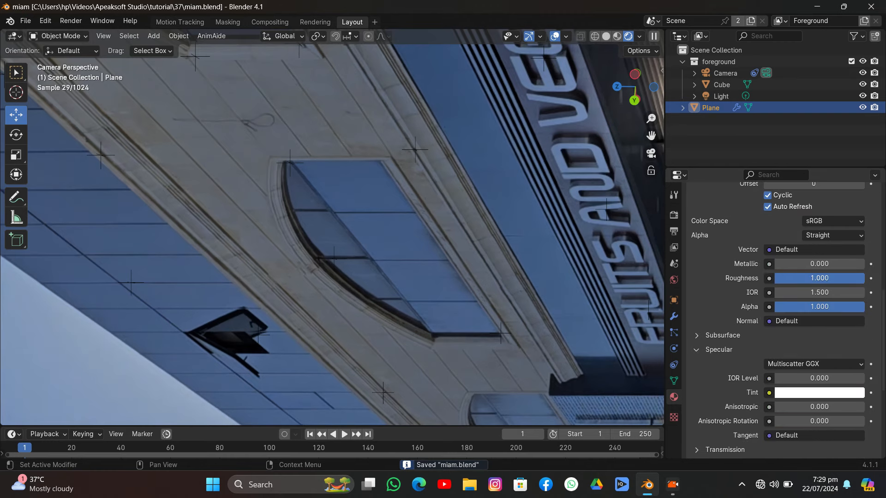
{"action": "left_click_drag", "start_coordinate": [812, 278], "coordinate": [774, 279]}
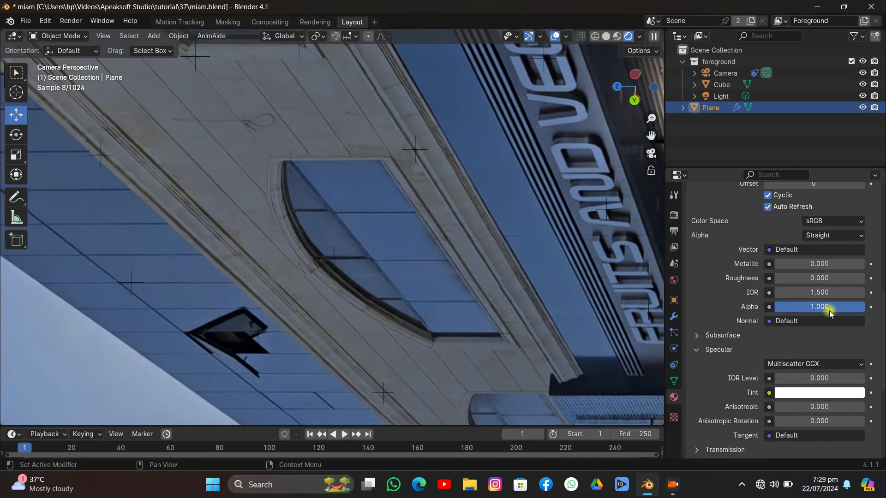
{"action": "left_click_drag", "start_coordinate": [800, 375], "coordinate": [849, 377]}
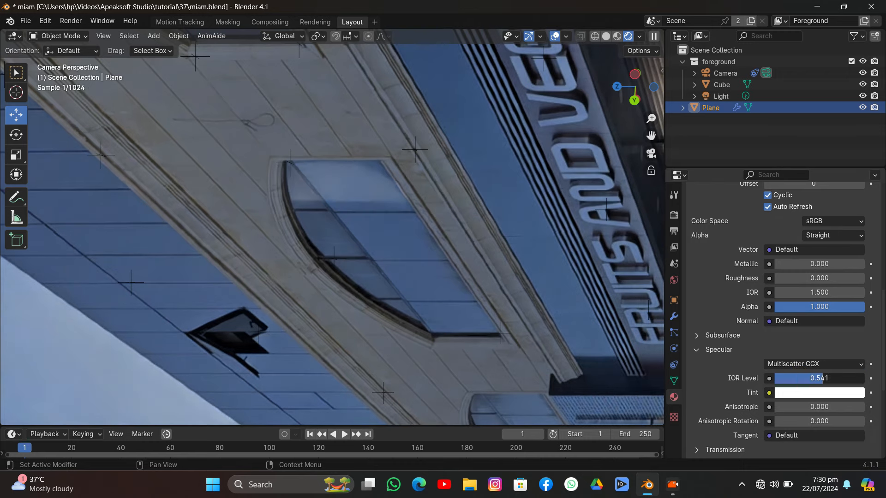
{"action": "left_click_drag", "start_coordinate": [787, 378], "coordinate": [826, 378]}
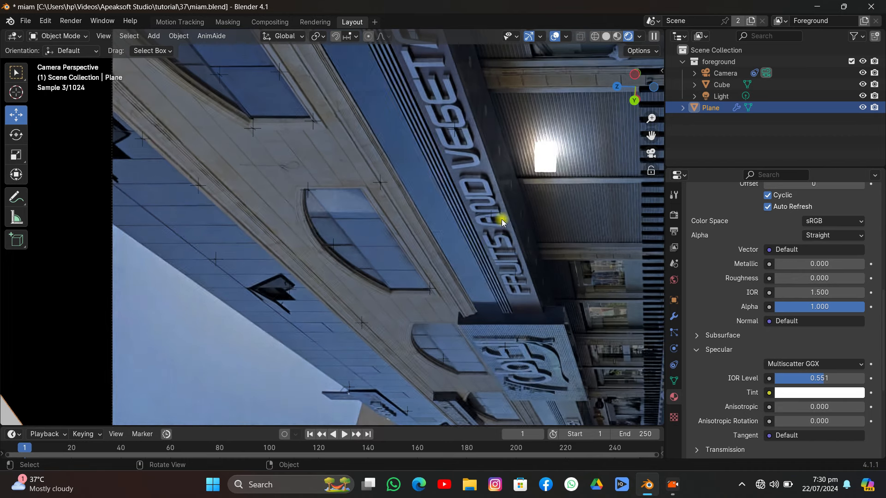
Move the emissive cube from the shop shutters up beside the arched window and shift it along the X axis
{"action": "scroll", "coordinate": [502, 219], "scroll_direction": "down", "scroll_amount": 2}
{"action": "left_click", "coordinate": [480, 189]}
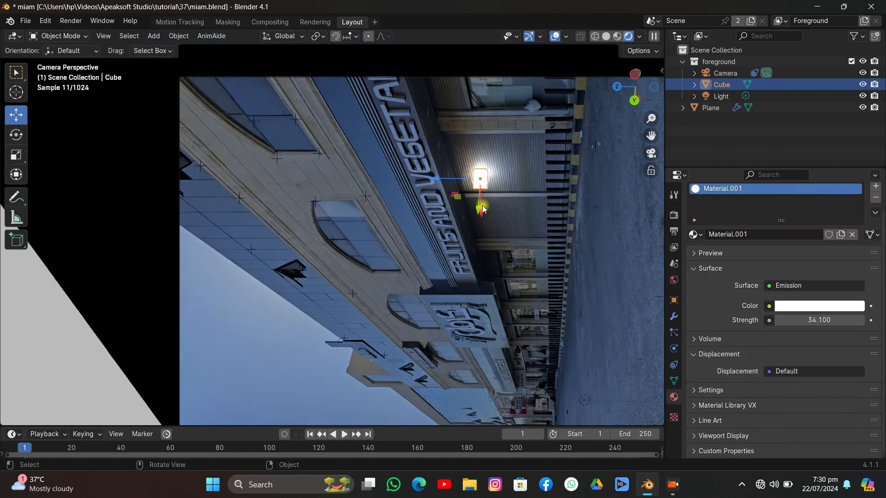
{"action": "left_click_drag", "start_coordinate": [477, 210], "coordinate": [451, 302]}
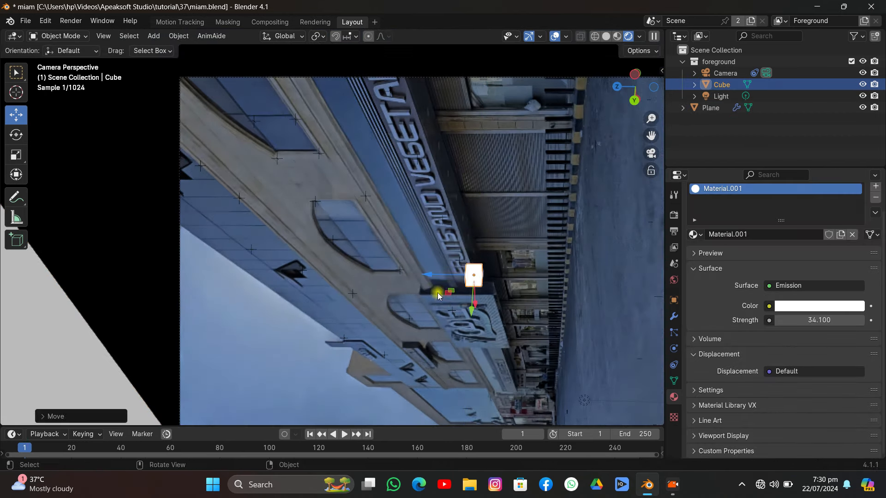
{"action": "left_click_drag", "start_coordinate": [423, 273], "coordinate": [293, 270]}
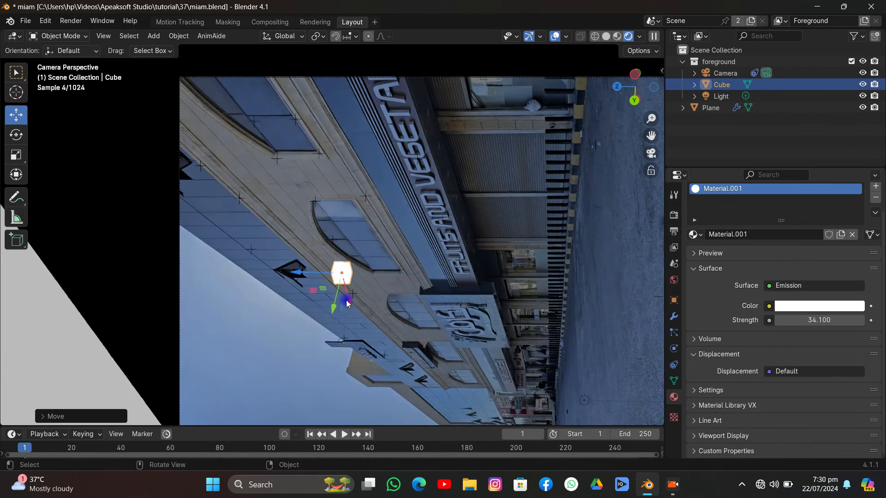
{"action": "left_click_drag", "start_coordinate": [346, 303], "coordinate": [343, 282]}
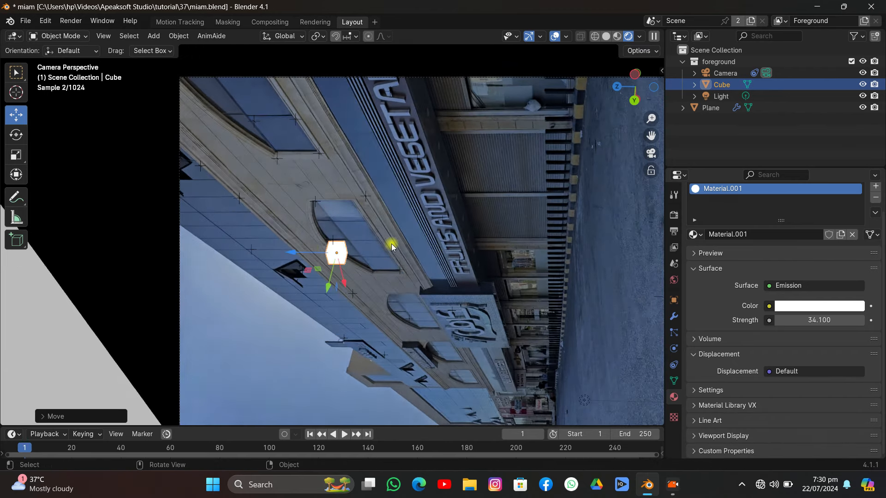
{"action": "middle_click_drag", "start_coordinate": [305, 252], "coordinate": [439, 195]}
{"action": "left_click_drag", "start_coordinate": [229, 234], "coordinate": [164, 237]}
Reselect the cube in the perspective view and move it back along X toward the arched window
{"action": "left_click", "coordinate": [222, 194]}
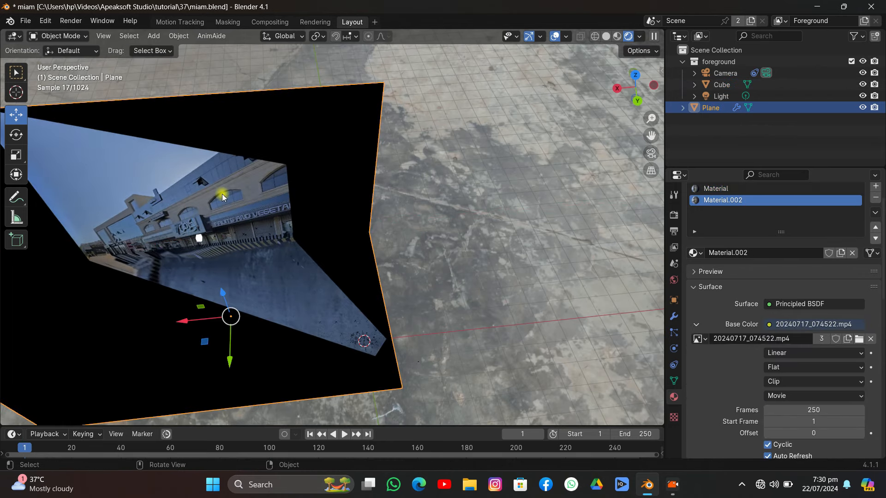
{"action": "key", "text": "Tab"}
{"action": "key", "text": "Tab"}
{"action": "middle_click_drag", "start_coordinate": [214, 224], "coordinate": [217, 151]}
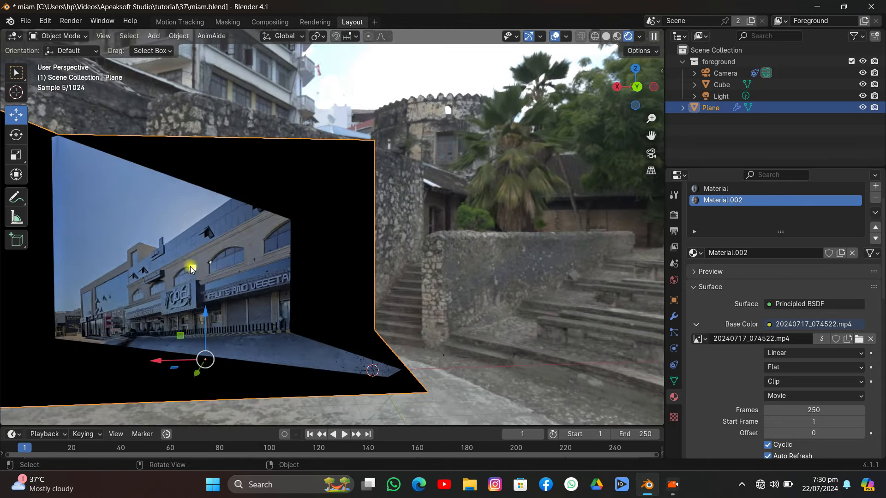
{"action": "left_click", "coordinate": [191, 268]}
{"action": "left_click_drag", "start_coordinate": [161, 269], "coordinate": [189, 272]}
Raise the cube slightly along Z and scale it up to several times its size
{"action": "scroll", "coordinate": [213, 269], "scroll_direction": "up", "scroll_amount": 4}
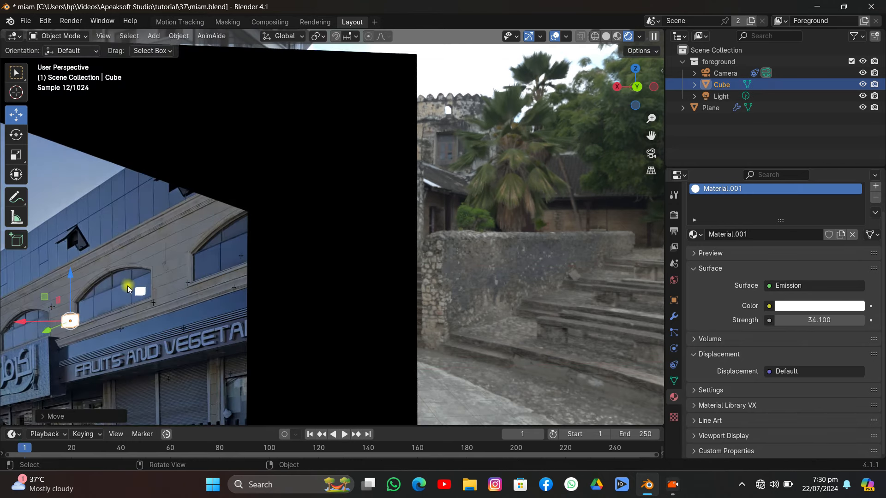
{"action": "middle_click_drag", "start_coordinate": [134, 279], "coordinate": [87, 290]}
{"action": "left_click_drag", "start_coordinate": [68, 275], "coordinate": [70, 265]}
{"action": "key", "text": "s"}
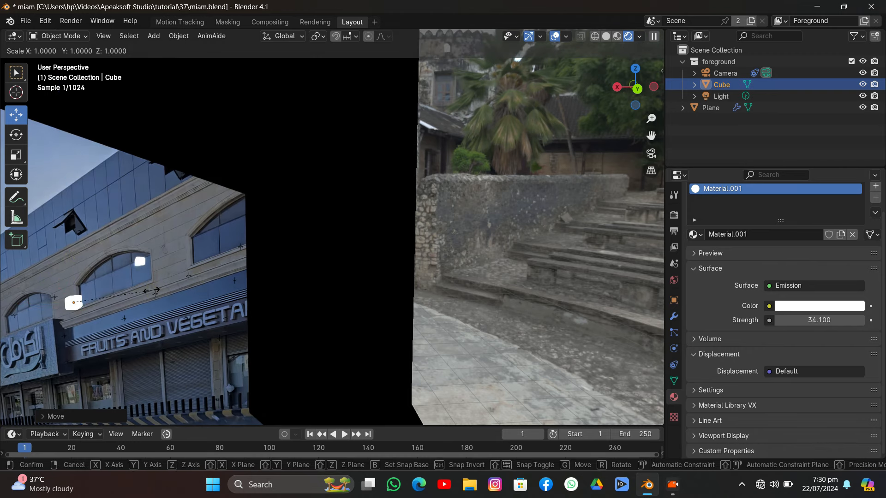
{"action": "left_click", "coordinate": [240, 317]}
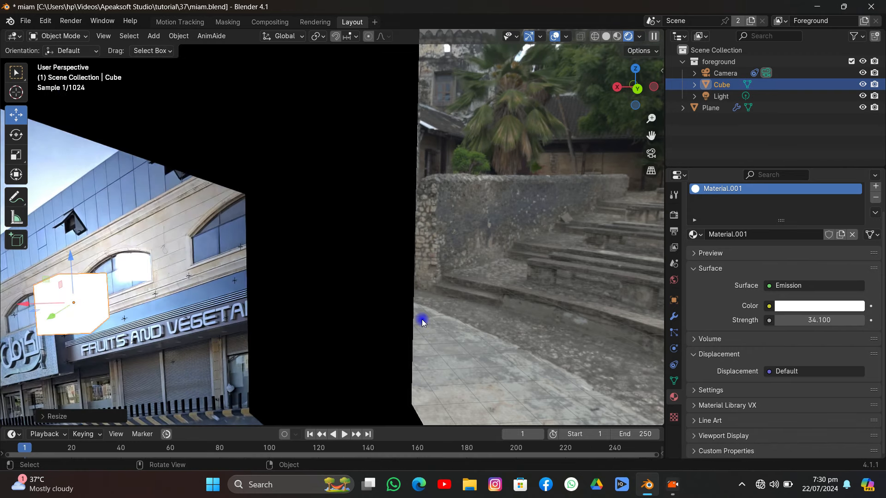
Replace the cube's emission material with a new Principled BSDF material that has a red-orange base color
{"action": "left_click", "coordinate": [851, 235]}
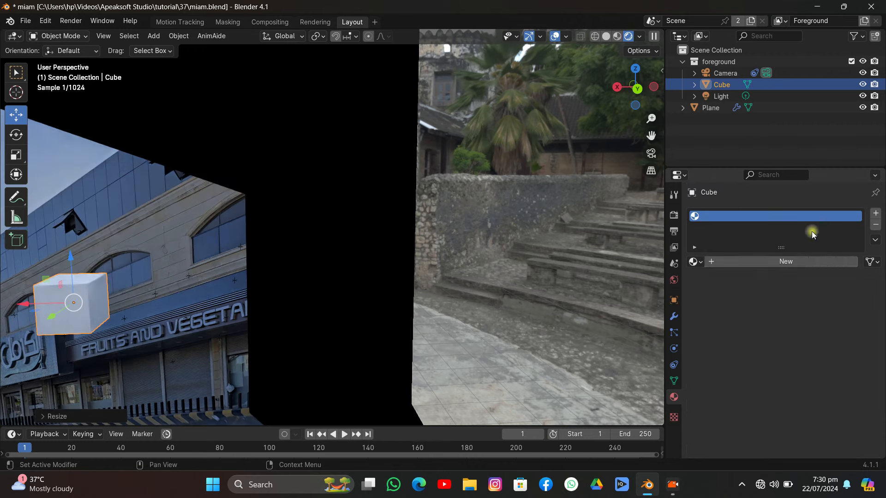
{"action": "left_click", "coordinate": [806, 262]}
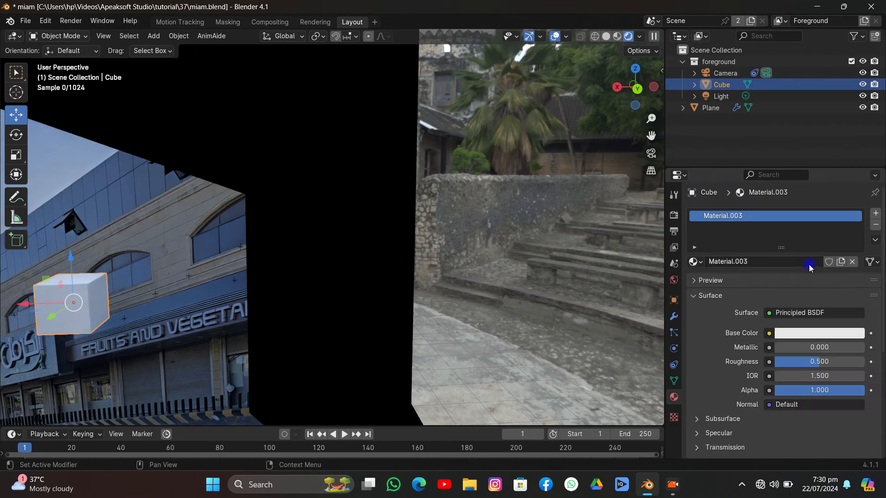
{"action": "left_click", "coordinate": [801, 334]}
{"action": "left_click_drag", "start_coordinate": [814, 175], "coordinate": [783, 251]}
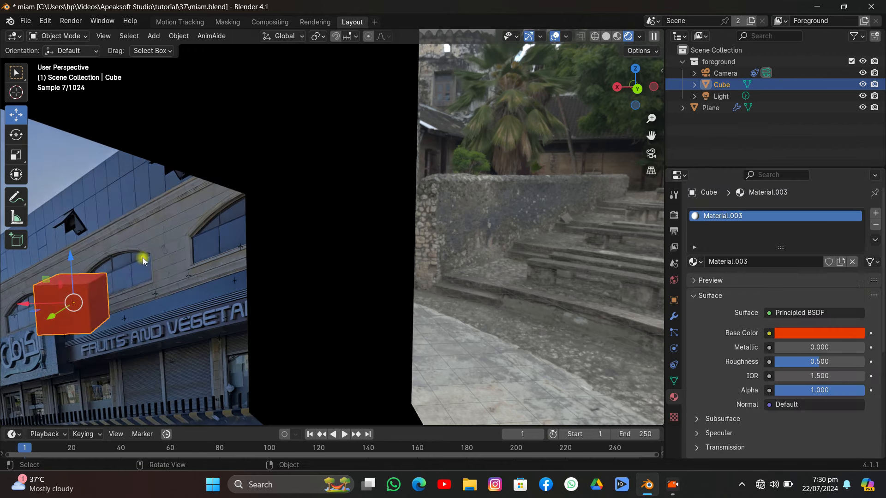
Raise the cube and move it closer to the wall, and in camera view shift it clear of the arched window
{"action": "mouse_move", "coordinate": [70, 258]}
{"action": "left_mouse_down"}
{"action": "mouse_move", "coordinate": [76, 189]}
{"action": "mouse_move", "coordinate": [83, 251]}
{"action": "left_mouse_up"}
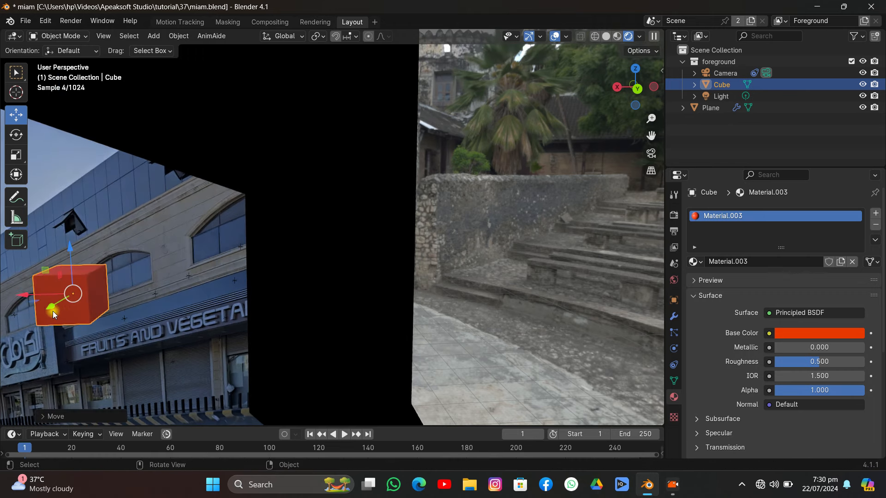
{"action": "left_click_drag", "start_coordinate": [53, 311], "coordinate": [84, 293]}
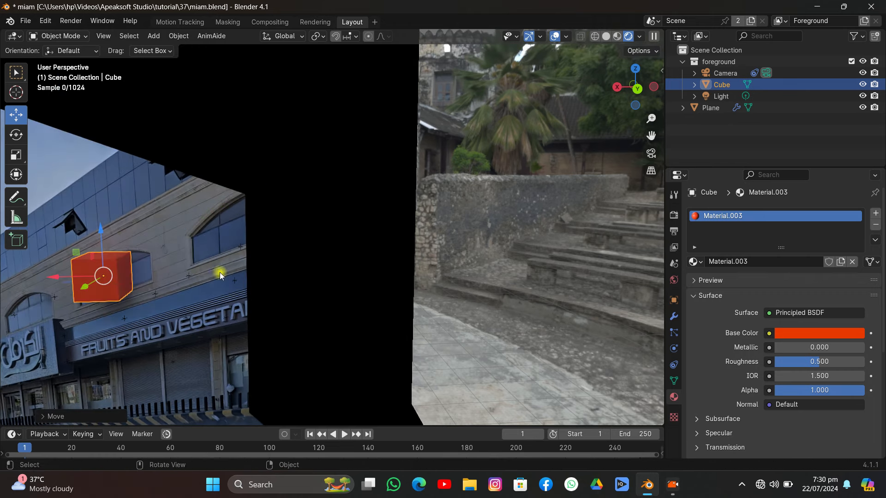
{"action": "left_click", "coordinate": [650, 153]}
{"action": "scroll", "coordinate": [431, 157], "scroll_direction": "up", "scroll_amount": 3}
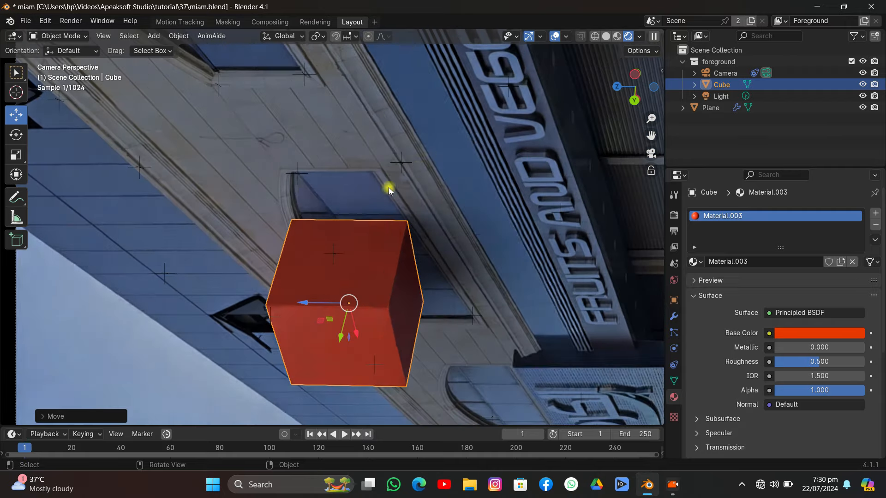
{"action": "left_click_drag", "start_coordinate": [360, 322], "coordinate": [337, 369]}
{"action": "scroll", "coordinate": [317, 205], "scroll_direction": "up", "scroll_amount": 1}
Brighten the cube's base color by setting its HSV Value to 4
{"action": "left_click", "coordinate": [818, 333]}
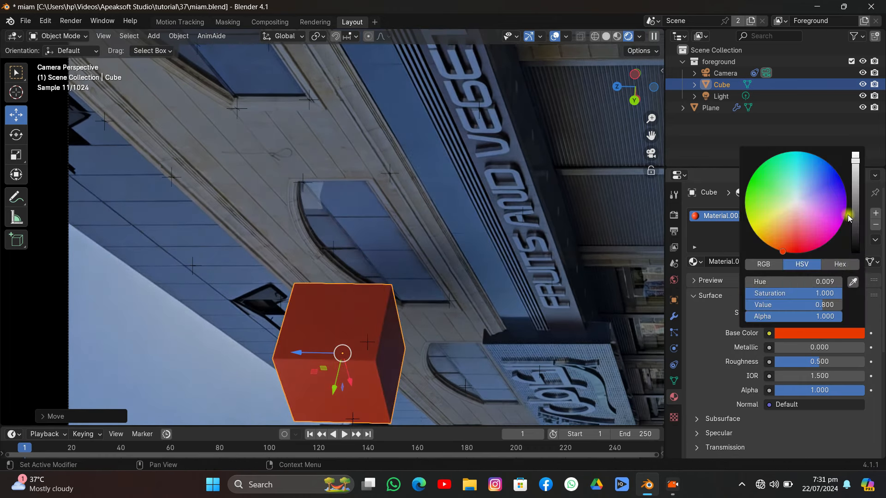
{"action": "left_click_drag", "start_coordinate": [858, 168], "coordinate": [856, 152]}
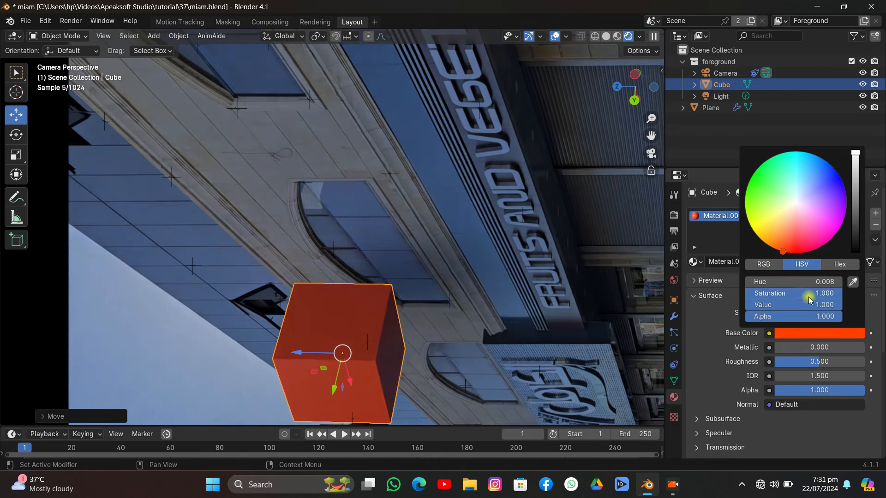
{"action": "left_click", "coordinate": [788, 304]}
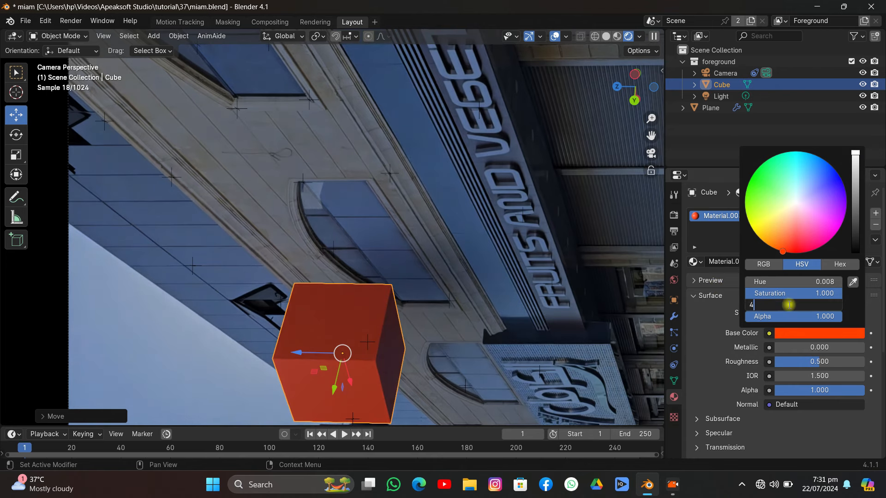
{"action": "type", "text": "4"}
{"action": "key", "text": "Return"}
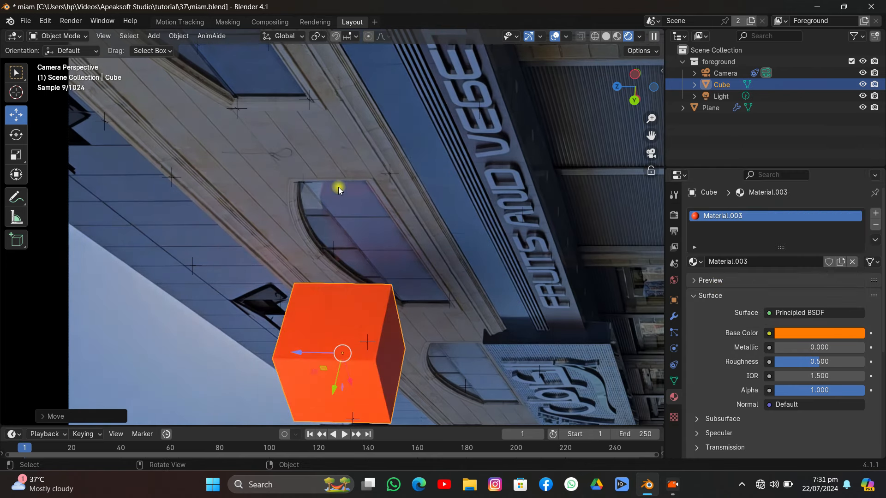
Examine the cube's reflection in the arched window up close while temporarily moving the cube around, and cancel the move
{"action": "scroll", "coordinate": [342, 199], "scroll_direction": "up", "scroll_amount": 8}
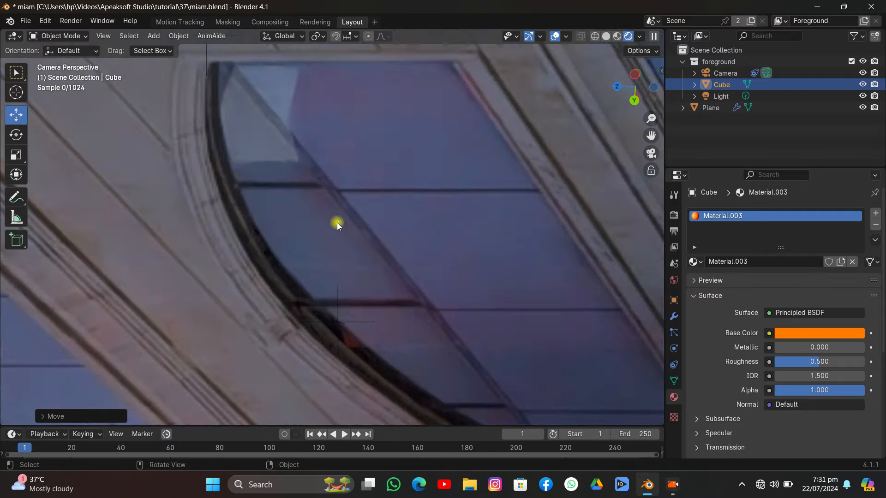
{"action": "scroll", "coordinate": [349, 183], "scroll_direction": "down", "scroll_amount": 3}
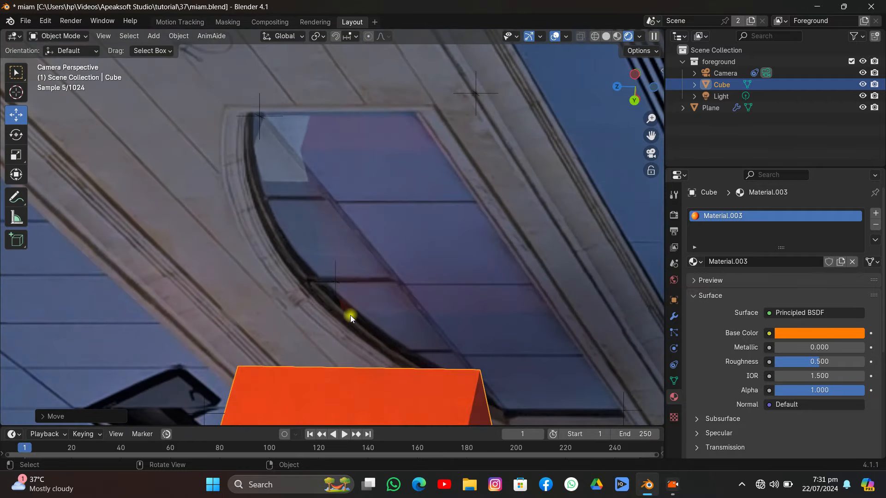
{"action": "key", "text": "g"}
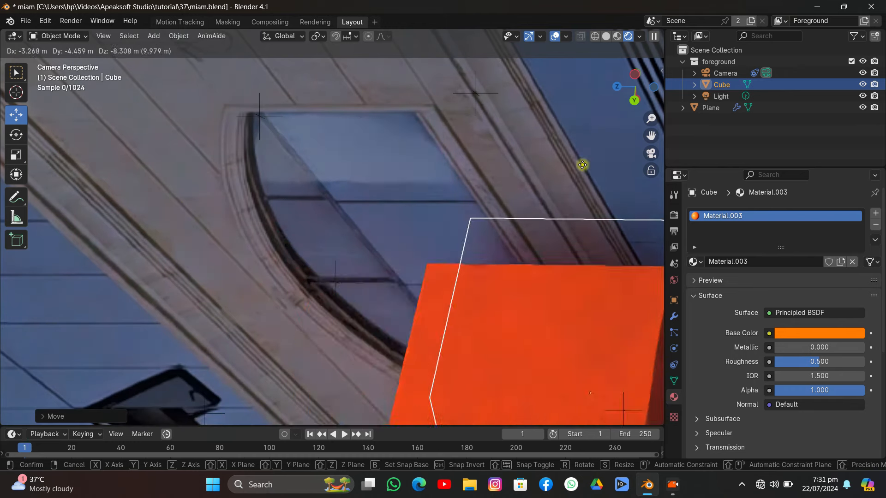
{"action": "right_click", "coordinate": [405, 191]}
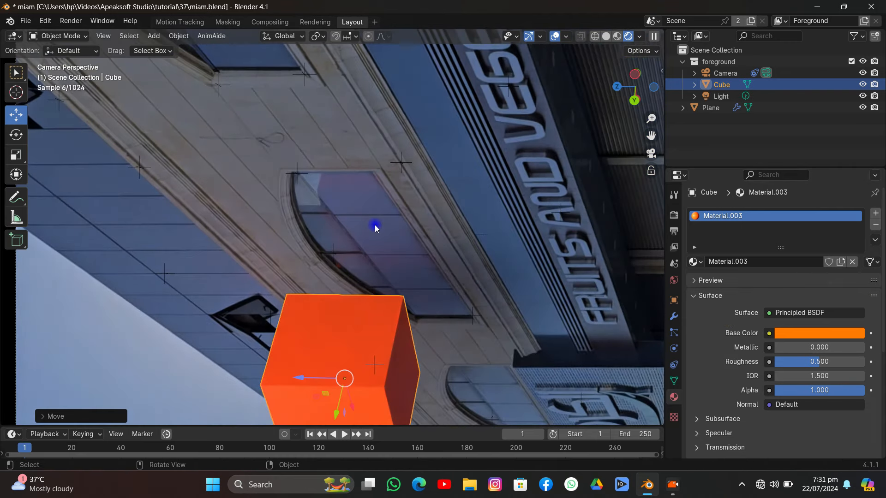
Select the projected Plane and examine the reflection across the arched window at different distances
{"action": "left_click", "coordinate": [374, 227]}
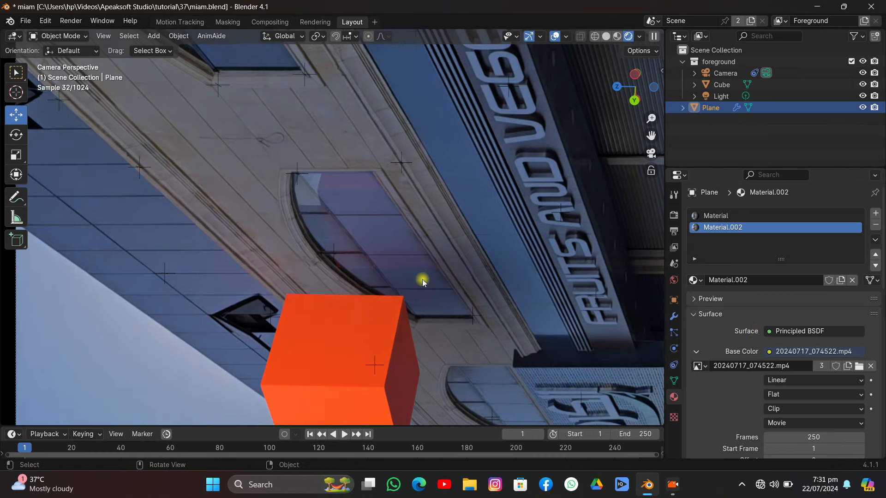
{"action": "scroll", "coordinate": [422, 279], "scroll_direction": "down", "scroll_amount": 3}
{"action": "scroll", "coordinate": [378, 236], "scroll_direction": "up", "scroll_amount": 3}
{"action": "scroll", "coordinate": [378, 236], "scroll_direction": "up", "scroll_amount": 3}
{"action": "scroll", "coordinate": [377, 236], "scroll_direction": "down", "scroll_amount": 2}
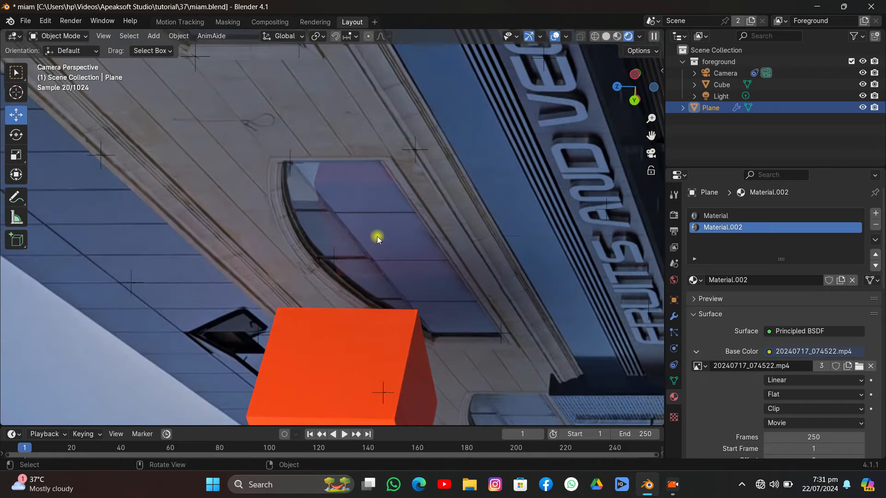
Play the tracked animation from the camera view in solid shading with the projected Plane hidden
{"action": "scroll", "coordinate": [378, 236], "scroll_direction": "down", "scroll_amount": 4}
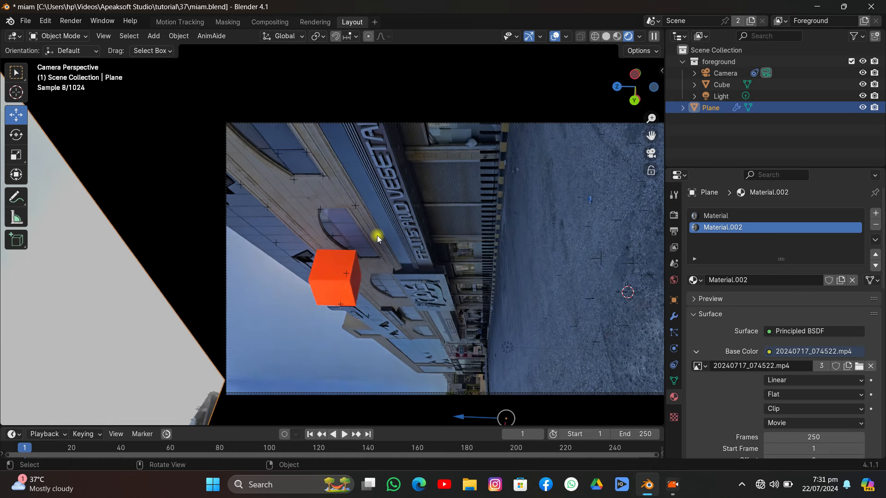
{"action": "left_click_drag", "start_coordinate": [651, 135], "coordinate": [557, 124]}
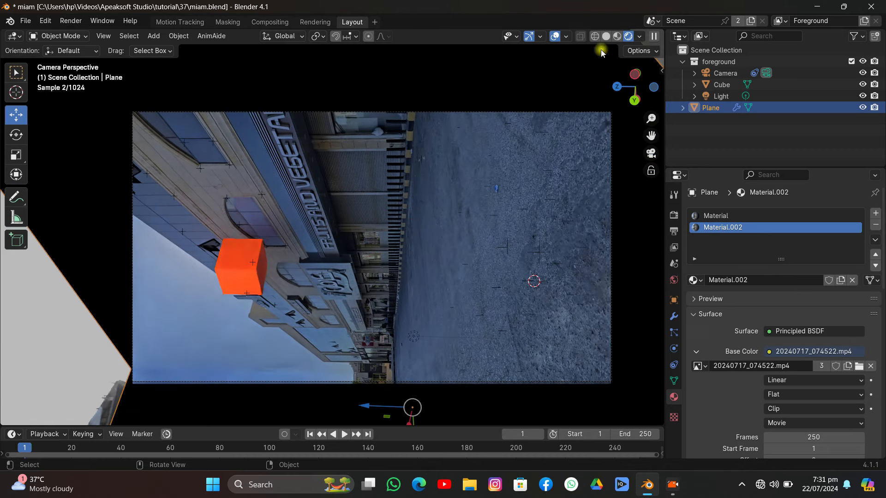
{"action": "left_click", "coordinate": [605, 37]}
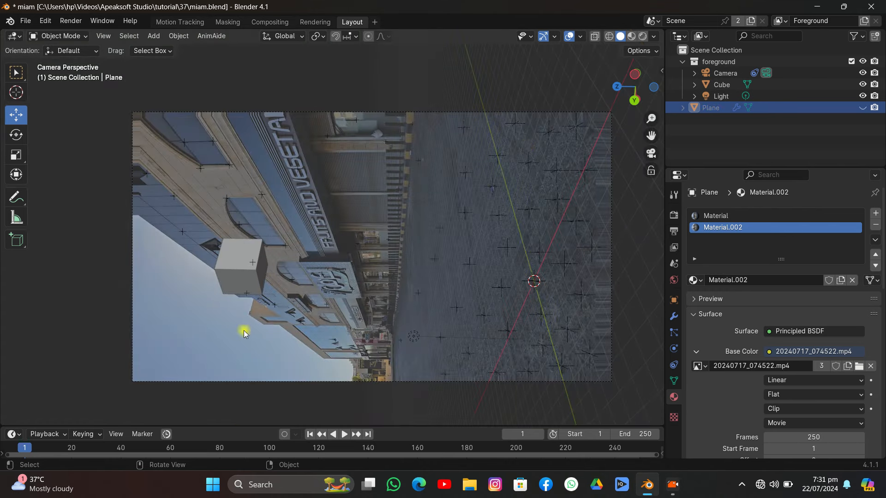
{"action": "left_click", "coordinate": [345, 434]}
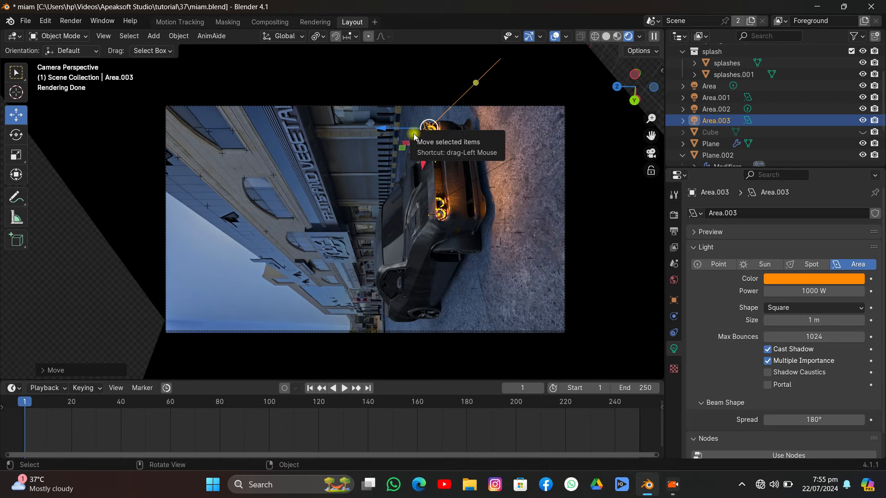
Hide the four lights Area through Area.003 and select the car body to examine it without them
{"action": "left_click", "coordinate": [191, 254]}
{"action": "scroll", "coordinate": [432, 284], "scroll_direction": "up", "scroll_amount": 3}
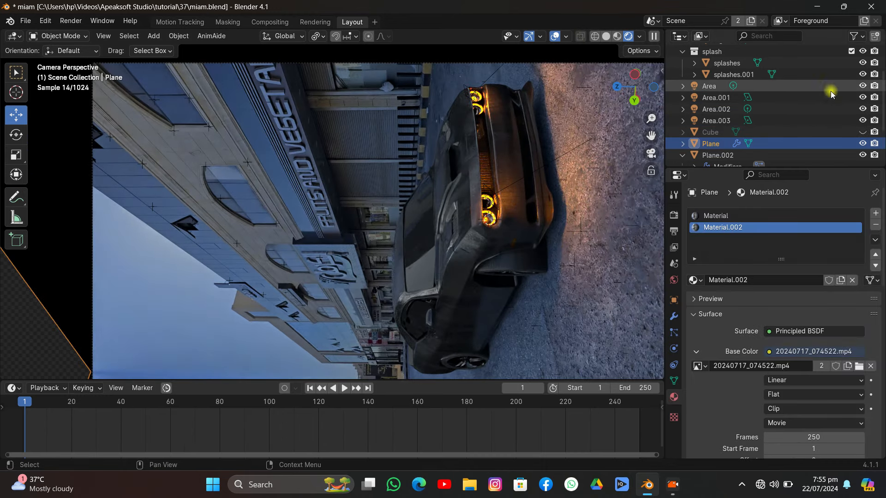
{"action": "left_click_drag", "start_coordinate": [862, 86], "coordinate": [863, 120]}
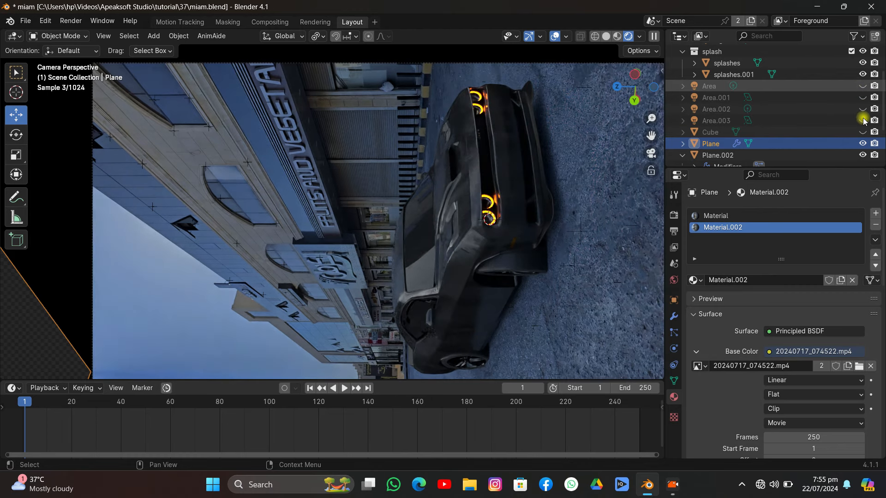
{"action": "left_click", "coordinate": [785, 155]}
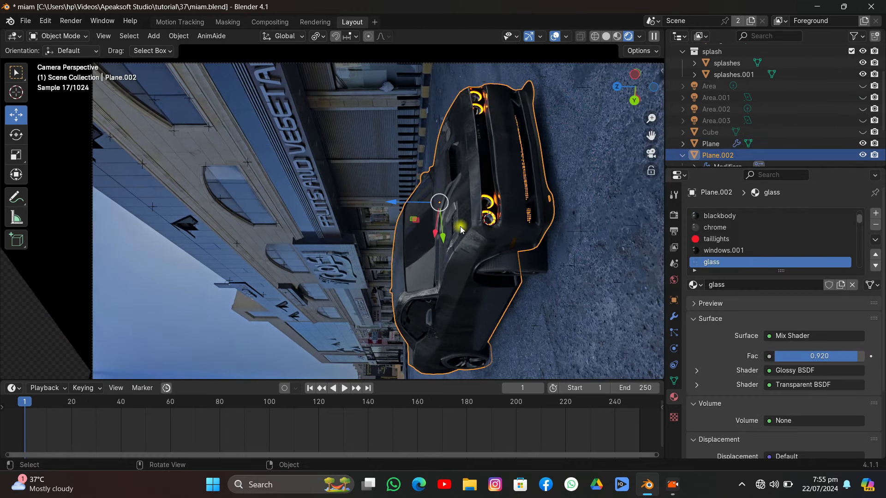
{"action": "scroll", "coordinate": [785, 248], "scroll_direction": "up", "scroll_amount": 2}
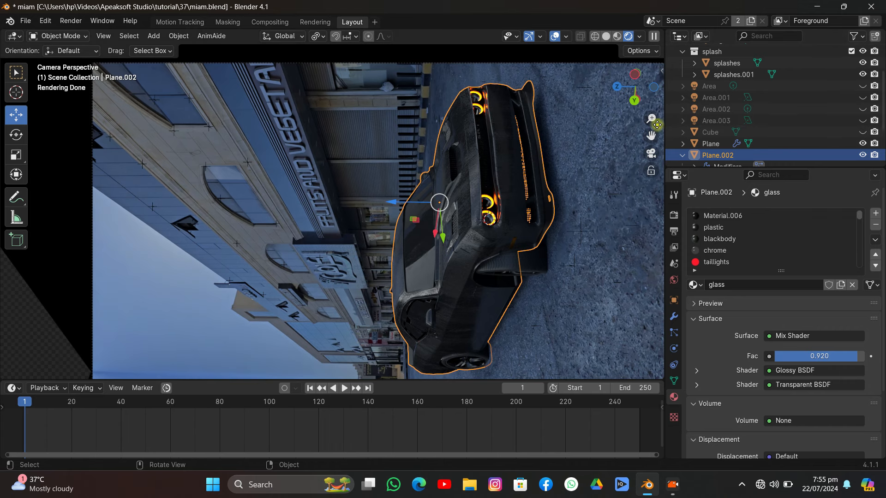
Show the car's area lights again, starting with Area.003 and Area.002, to compare their effect on the scene
{"action": "left_click", "coordinate": [862, 121]}
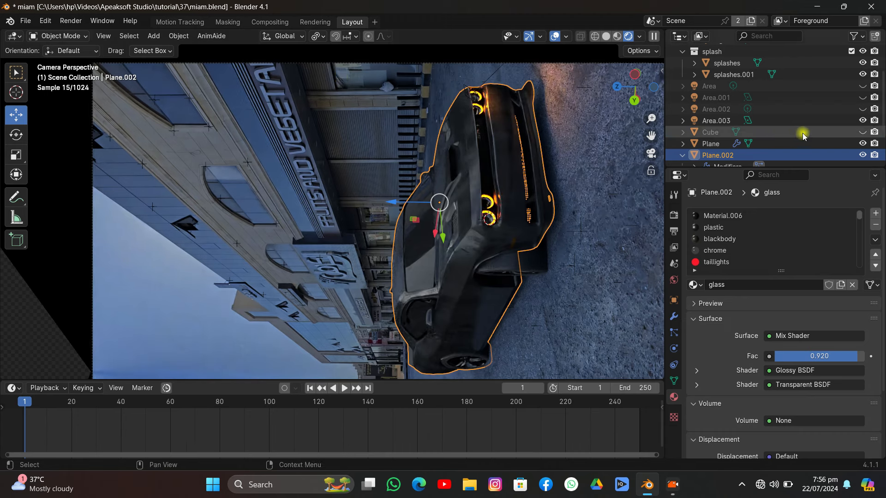
{"action": "left_click", "coordinate": [862, 109]}
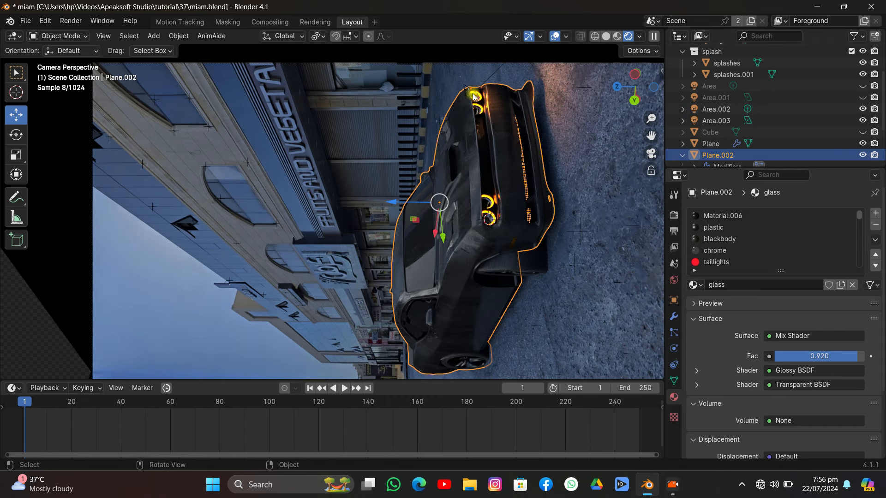
{"action": "left_click", "coordinate": [862, 86]}
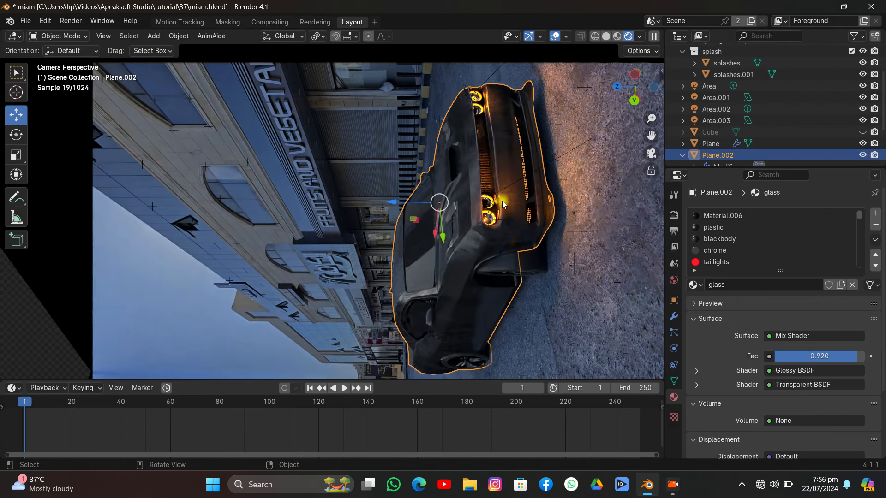
Select the projected Plane and save the blend file
{"action": "left_click", "coordinate": [251, 283]}
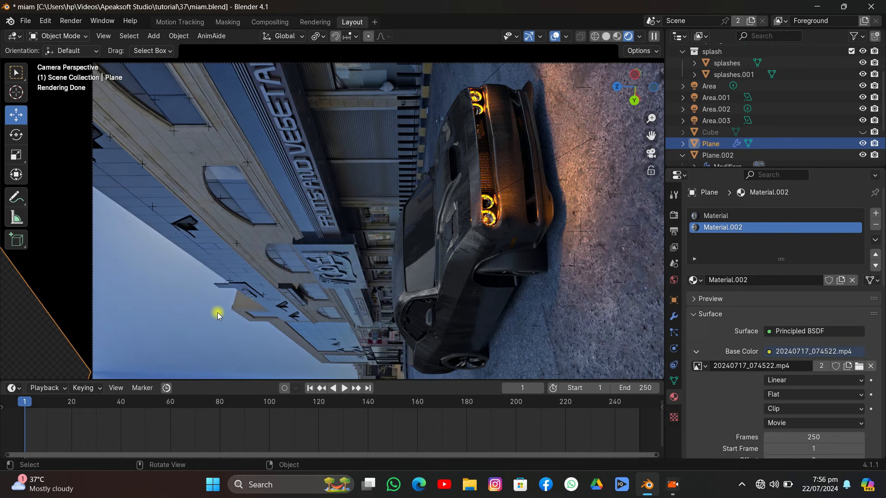
{"action": "left_click", "coordinate": [25, 21]}
{"action": "left_click", "coordinate": [24, 93]}
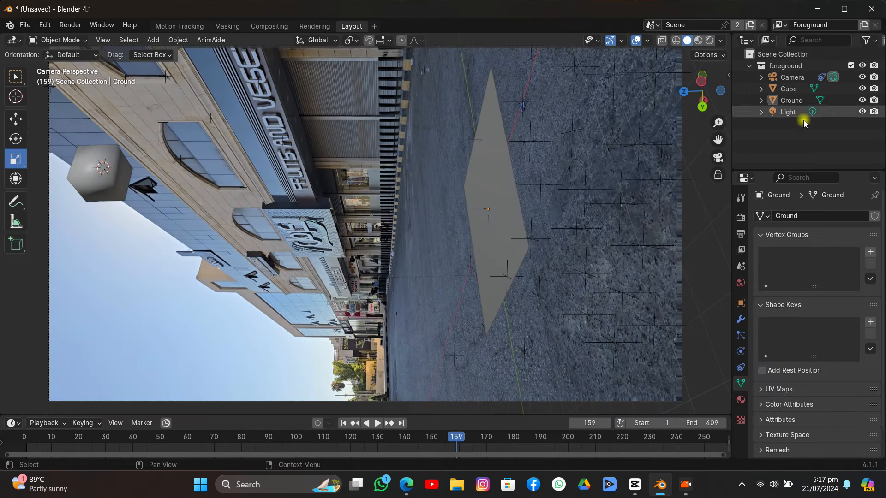
In the compositor, delete all nodes feeding the final Alpha Over node, keeping it with the Composite and Viewer nodes
{"action": "left_click_drag", "start_coordinate": [800, 134], "coordinate": [791, 102]}
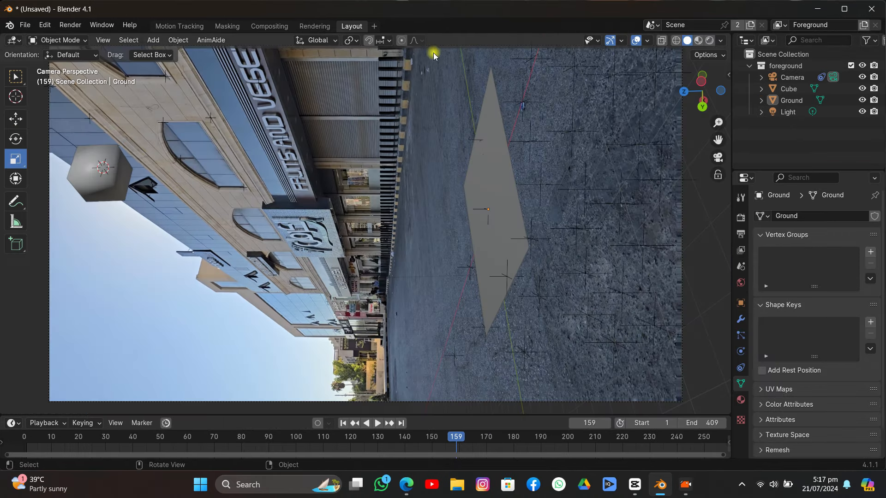
{"action": "left_click", "coordinate": [270, 26]}
{"action": "scroll", "coordinate": [298, 202], "scroll_direction": "down", "scroll_amount": 3}
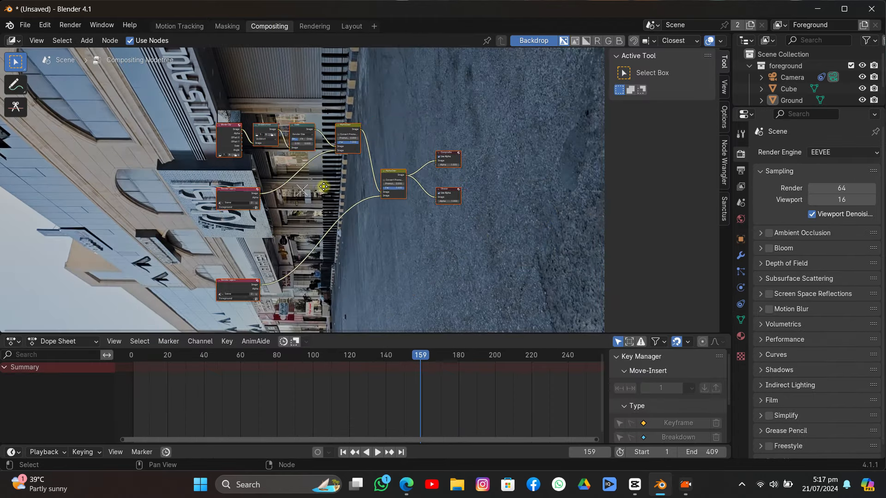
{"action": "left_click_drag", "start_coordinate": [190, 95], "coordinate": [389, 326]}
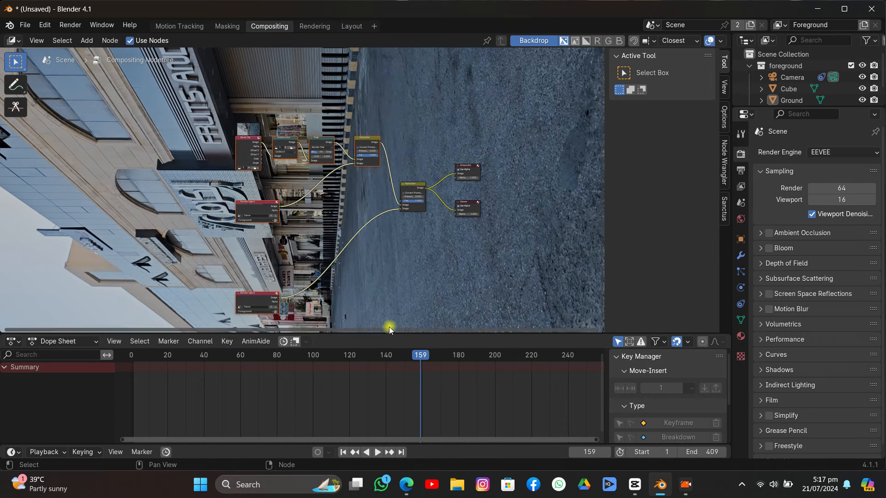
{"action": "key", "text": "Delete"}
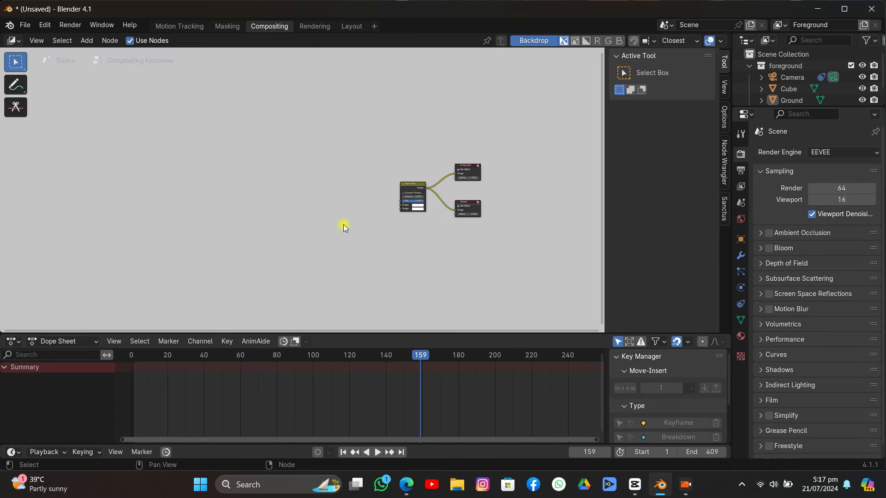
Add a Movie Clip node with the footage and place it ahead of the Alpha Over node
{"action": "scroll", "coordinate": [343, 224], "scroll_direction": "up", "scroll_amount": 10}
{"action": "middle_click_drag", "start_coordinate": [425, 227], "coordinate": [244, 220]}
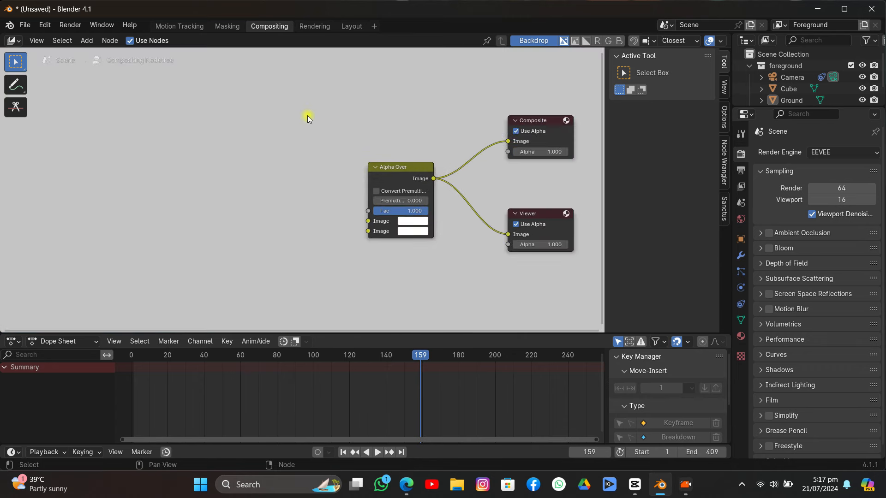
{"action": "left_click", "coordinate": [90, 40]}
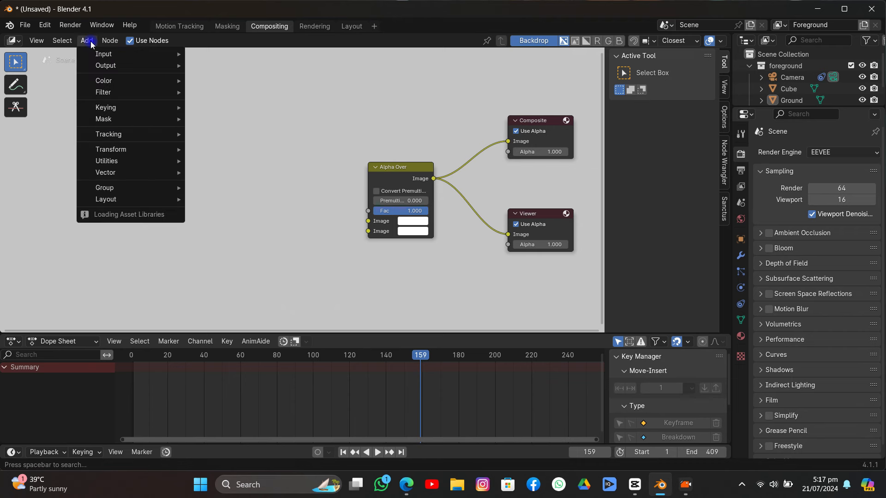
{"action": "mouse_move", "coordinate": [92, 55]}
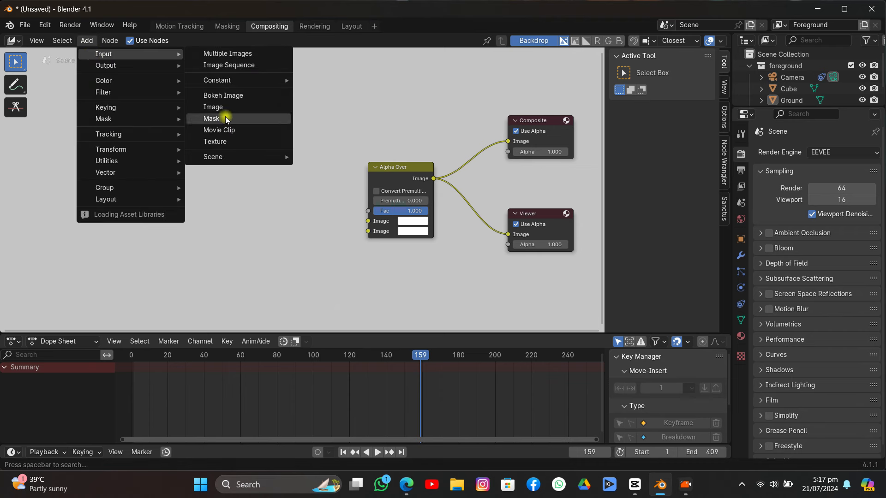
{"action": "left_click", "coordinate": [224, 131]}
{"action": "left_click", "coordinate": [198, 125]}
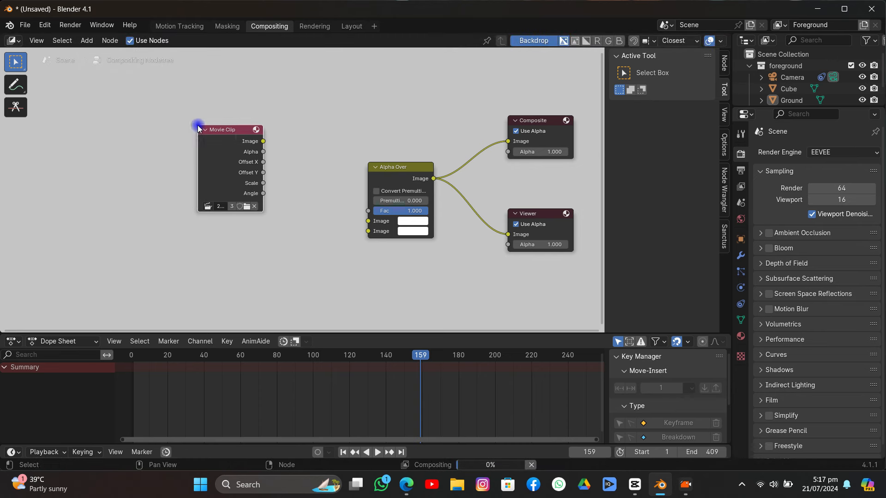
{"action": "left_click_drag", "start_coordinate": [233, 142], "coordinate": [228, 144]}
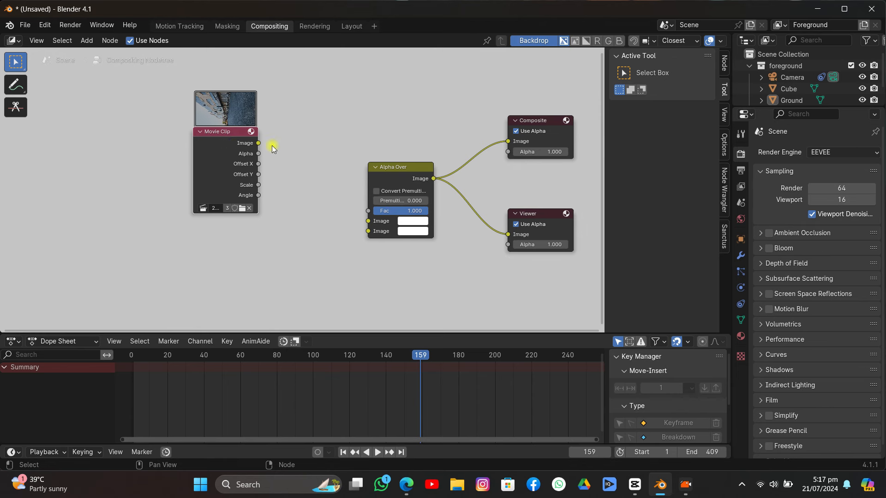
Connect the Movie Clip's Image output to the first Image input of the Alpha Over node
{"action": "left_click_drag", "start_coordinate": [258, 143], "coordinate": [367, 230]}
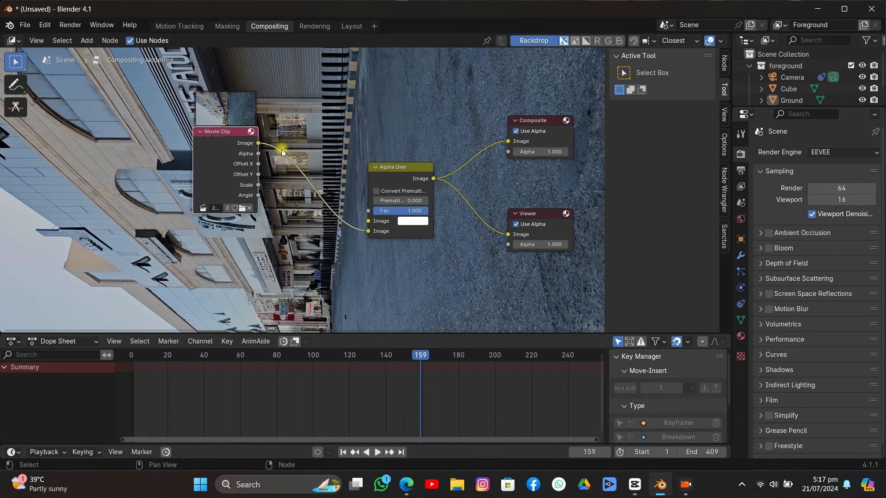
{"action": "left_click_drag", "start_coordinate": [220, 154], "coordinate": [191, 159]}
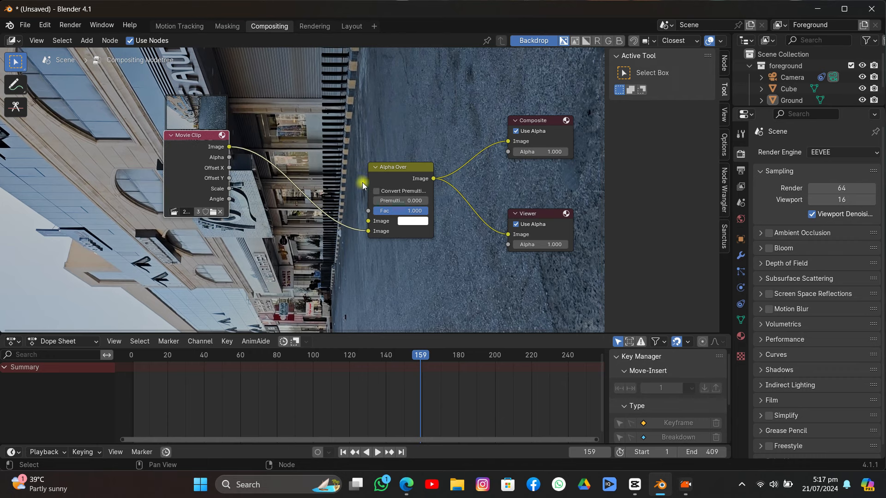
{"action": "left_click_drag", "start_coordinate": [367, 231], "coordinate": [368, 221]}
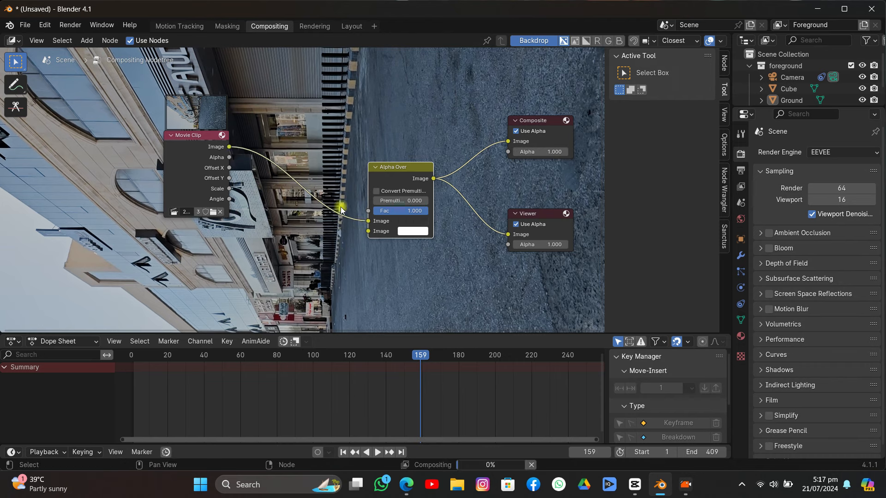
Add a Render Layers node below the Movie Clip and connect its Image output to Alpha Over's second Image input
{"action": "left_click", "coordinate": [86, 40]}
{"action": "mouse_move", "coordinate": [96, 54]}
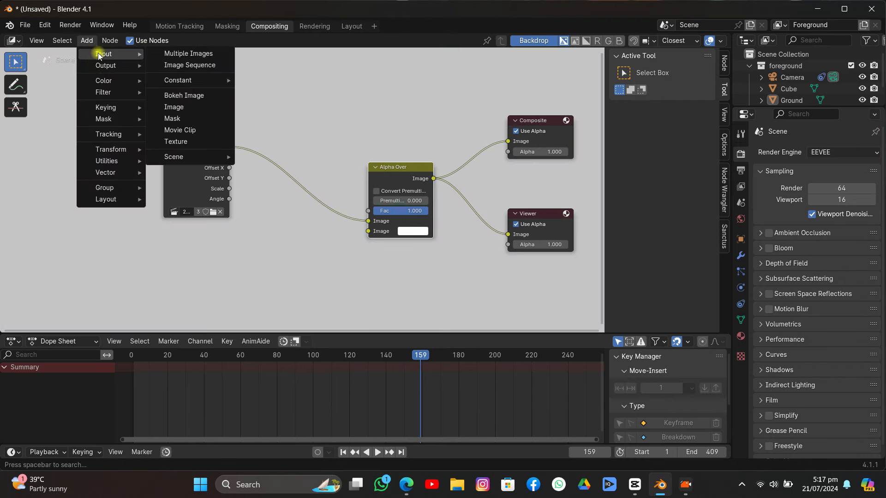
{"action": "mouse_move", "coordinate": [217, 156]}
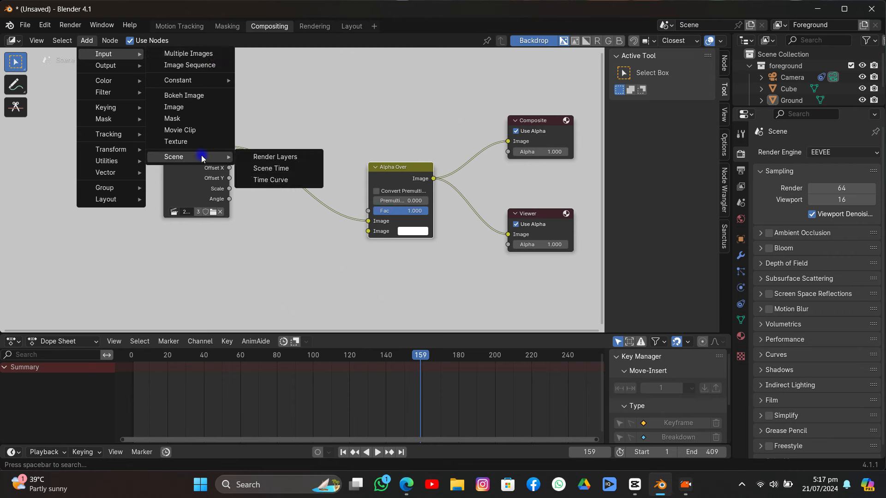
{"action": "left_click", "coordinate": [305, 156]}
{"action": "left_click", "coordinate": [260, 237]}
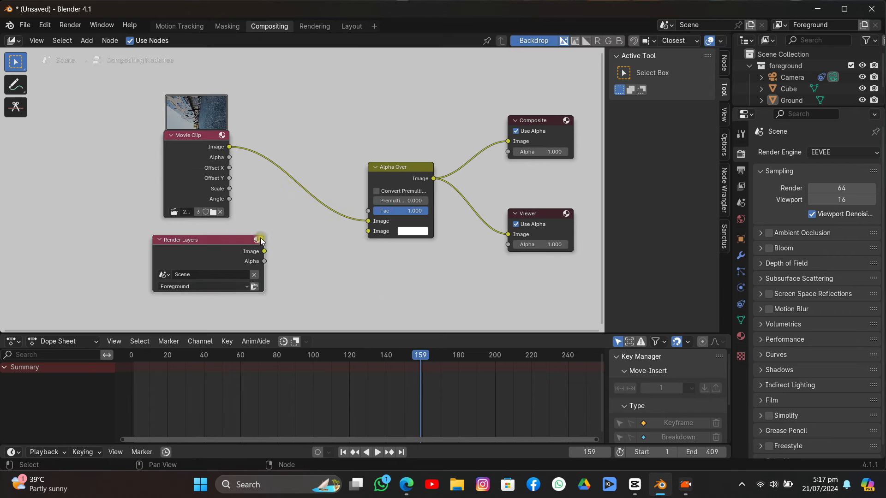
{"action": "left_click_drag", "start_coordinate": [263, 250], "coordinate": [369, 231]}
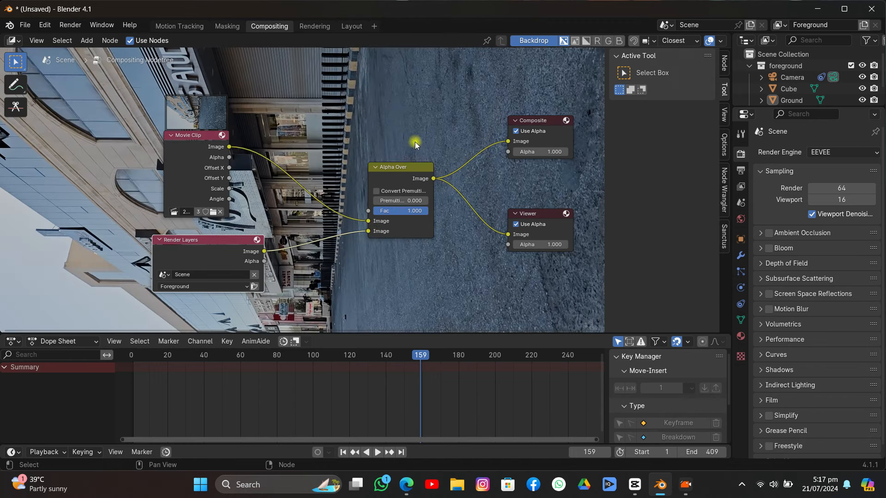
Set the render engine to Cycles and the device to GPU Compute
{"action": "left_click", "coordinate": [740, 171]}
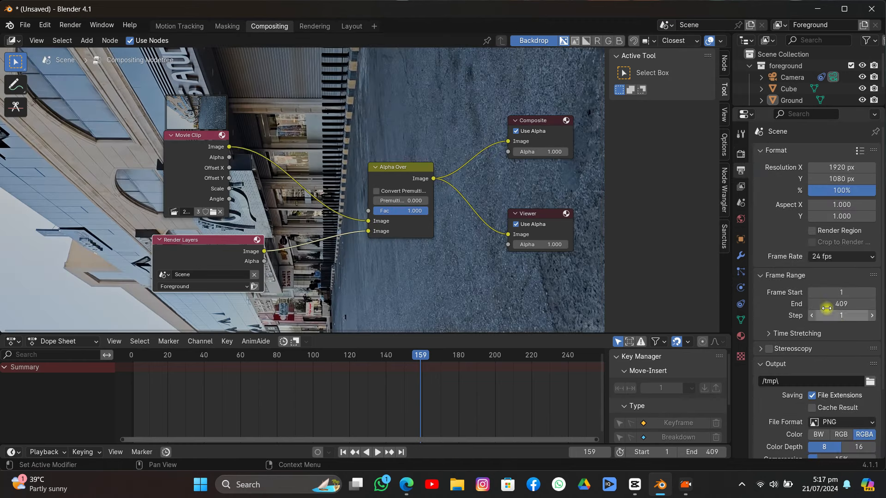
{"action": "left_click", "coordinate": [724, 144]}
{"action": "left_click", "coordinate": [741, 154]}
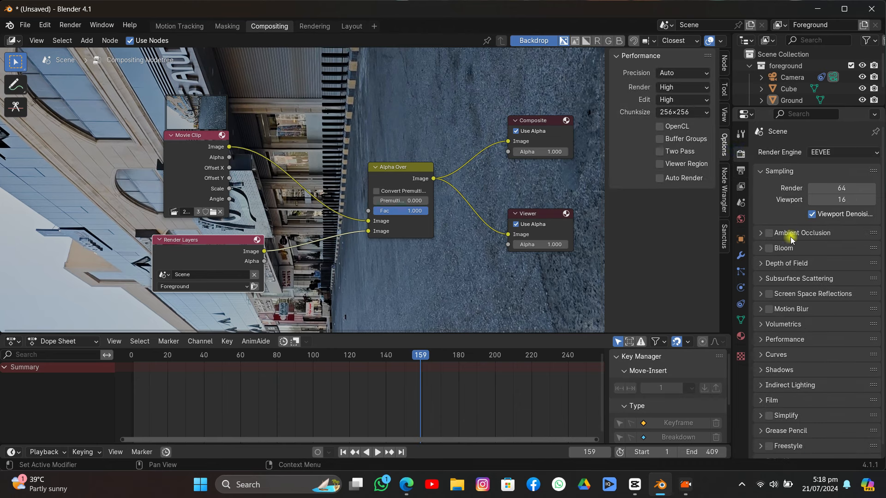
{"action": "left_click", "coordinate": [823, 153]}
{"action": "left_click", "coordinate": [820, 189]}
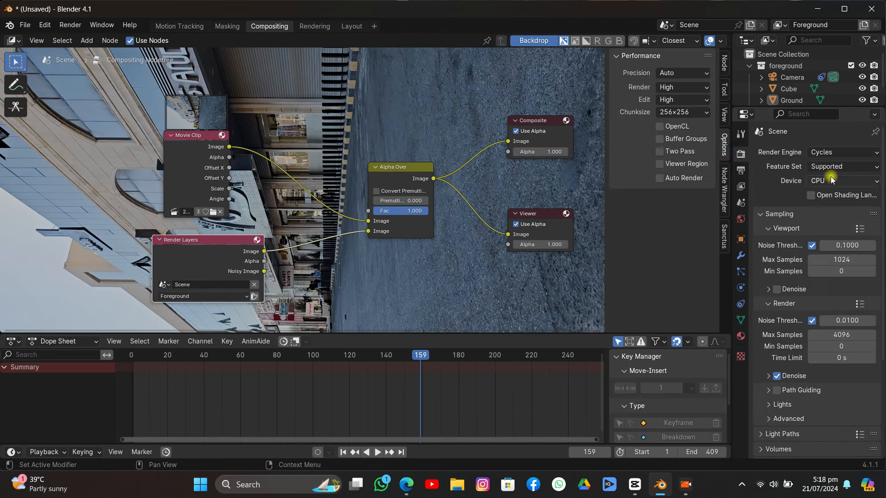
{"action": "left_click", "coordinate": [831, 181]}
{"action": "left_click", "coordinate": [828, 206]}
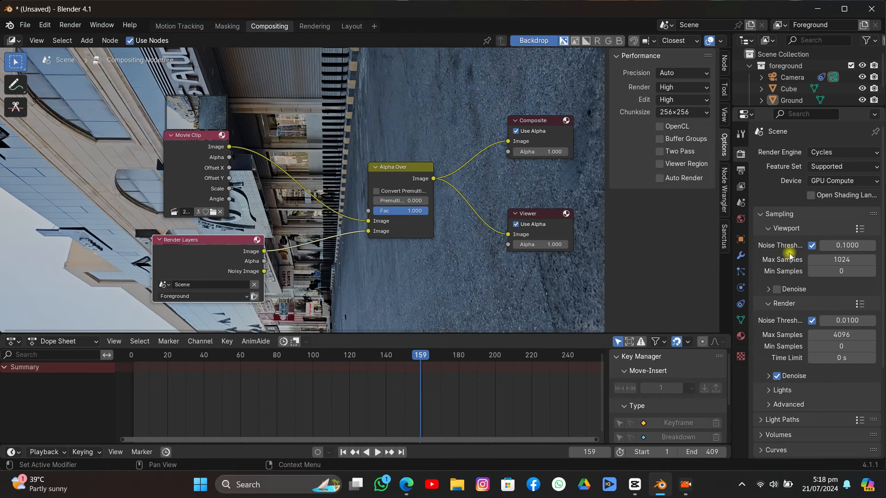
Enable viewport denoising and set the render's maximum samples to 29
{"action": "left_click", "coordinate": [777, 289]}
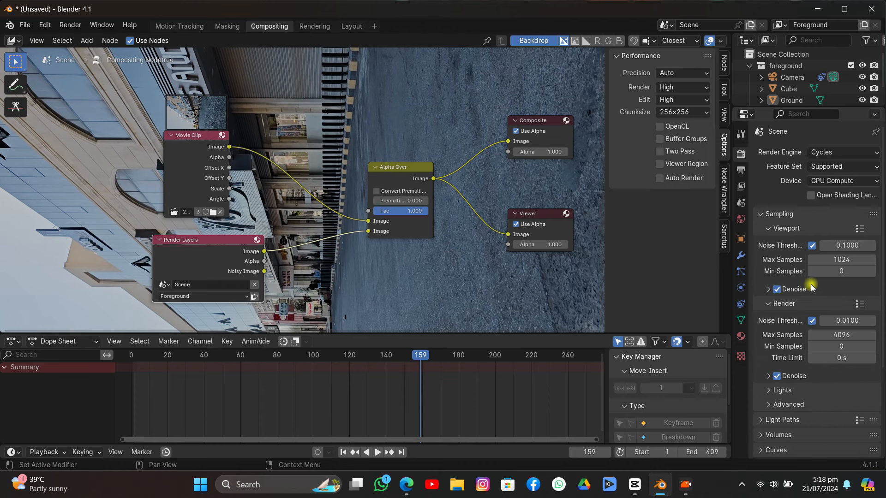
{"action": "left_click", "coordinate": [839, 335]}
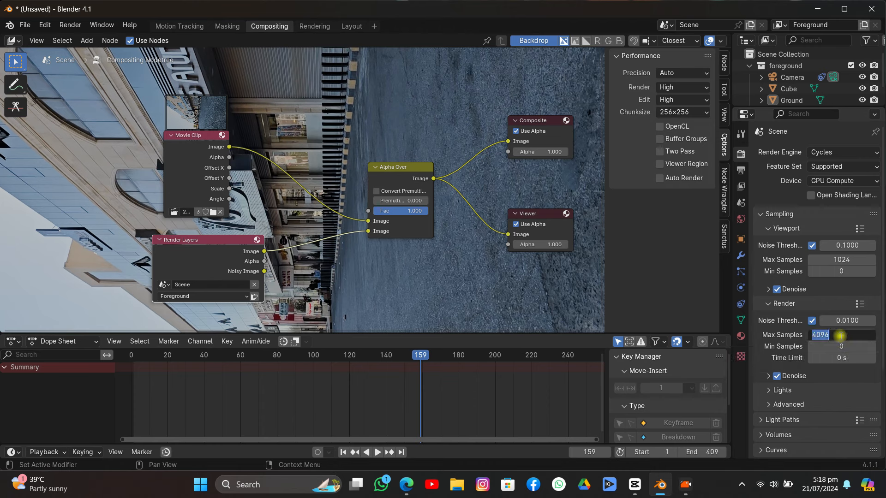
{"action": "type", "text": "1"}
{"action": "key", "text": "BackSpace"}
{"action": "type", "text": "29"}
{"action": "key", "text": "Return"}
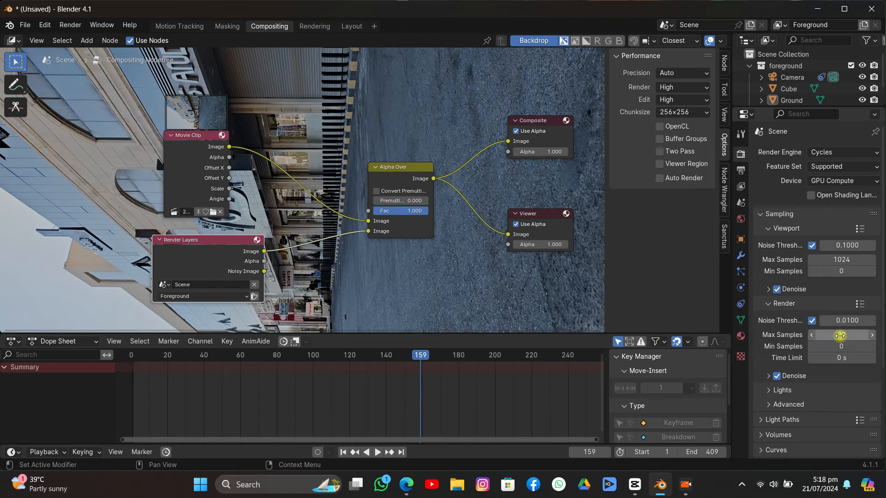
Render frame 159 as a still image, examine the composited result, and close the render window
{"action": "left_click", "coordinate": [66, 25]}
{"action": "left_click", "coordinate": [67, 38]}
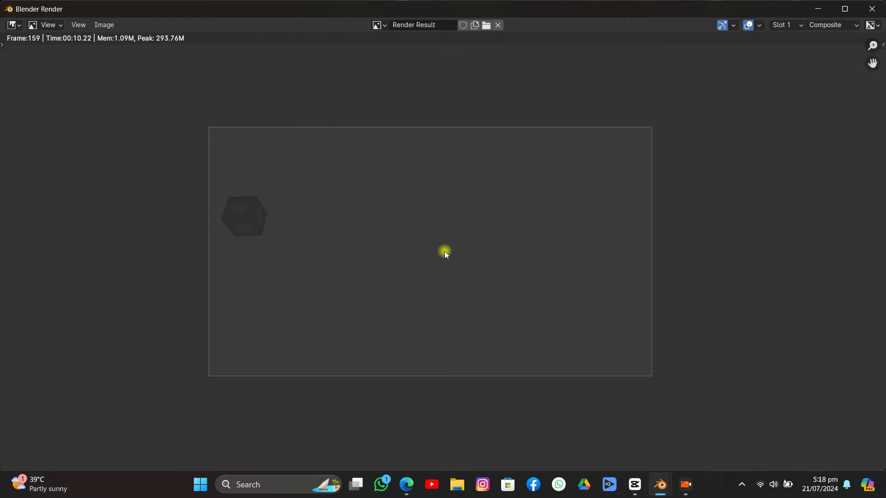
{"action": "scroll", "coordinate": [292, 237], "scroll_direction": "up", "scroll_amount": 2}
{"action": "scroll", "coordinate": [292, 237], "scroll_direction": "down", "scroll_amount": 2}
{"action": "left_click", "coordinate": [880, 4]}
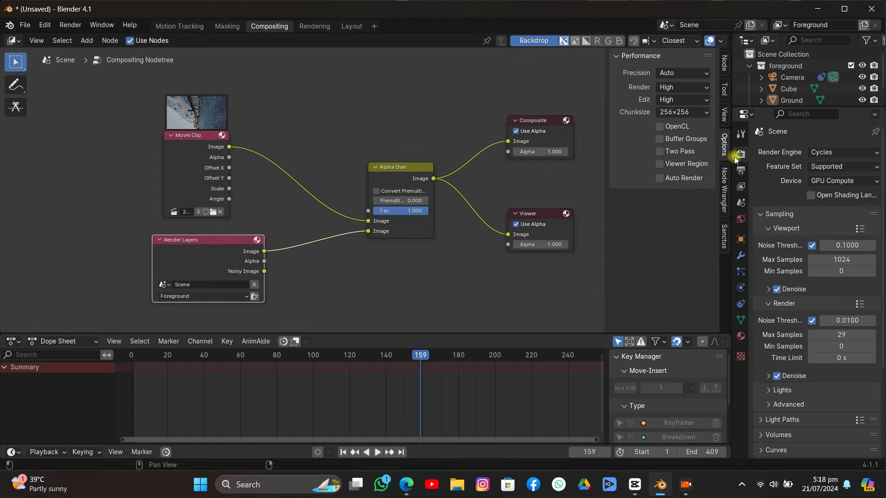
Enable the Transparent option in the render's Film settings
{"action": "scroll", "coordinate": [837, 410], "scroll_direction": "down", "scroll_amount": 5}
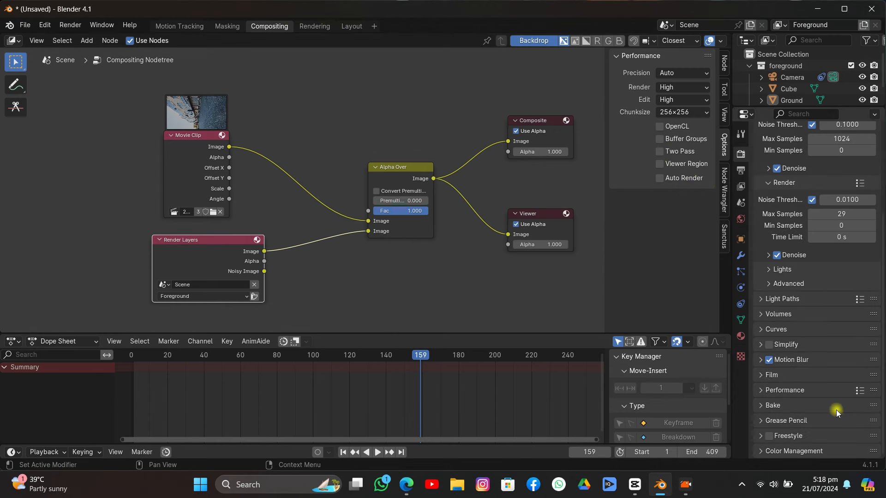
{"action": "left_click", "coordinate": [764, 376]}
{"action": "scroll", "coordinate": [789, 408], "scroll_direction": "down", "scroll_amount": 5}
{"action": "left_click", "coordinate": [777, 342]}
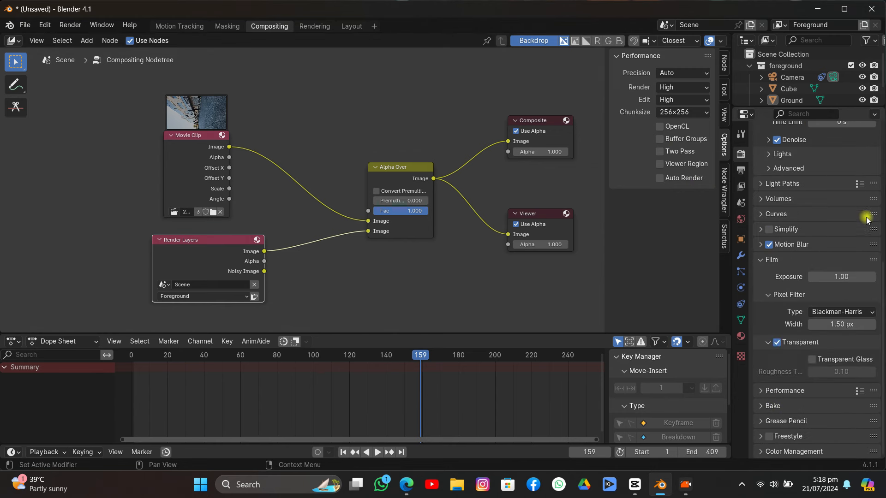
Render the still again with the transparent film, inspect the cube over the footage, and close the render window
{"action": "left_click", "coordinate": [70, 25]}
{"action": "left_click", "coordinate": [90, 36]}
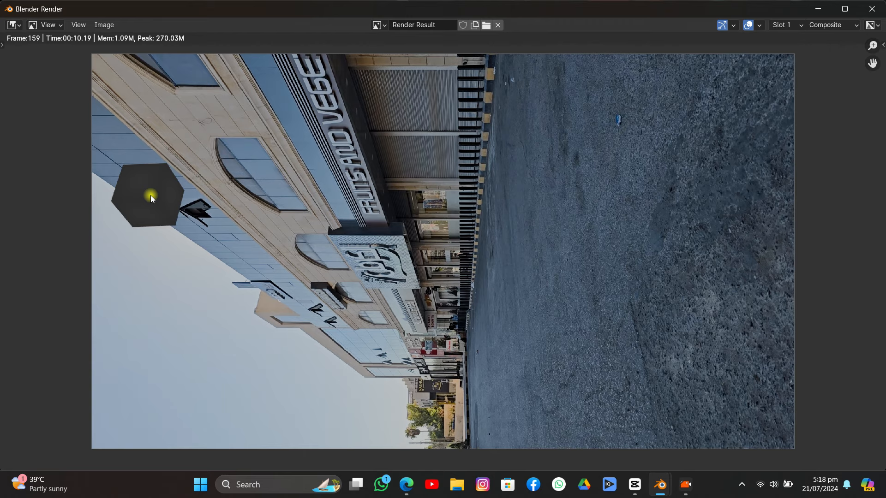
{"action": "scroll", "coordinate": [150, 198], "scroll_direction": "up", "scroll_amount": 3}
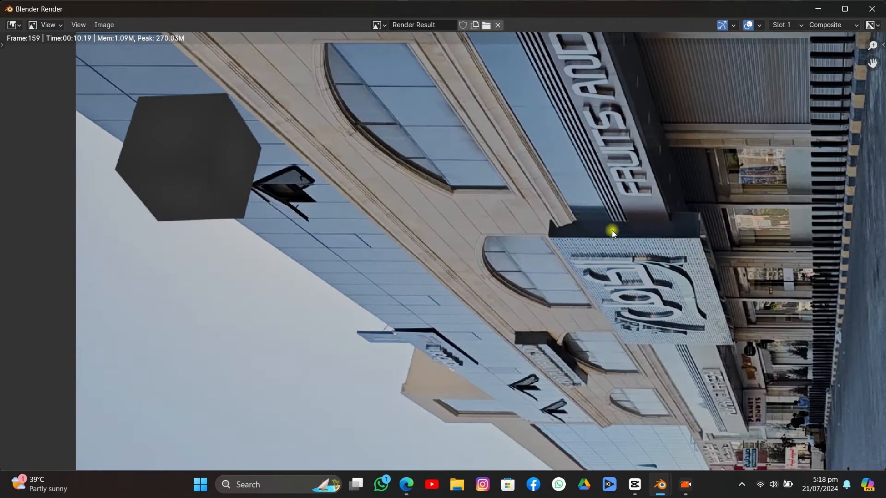
{"action": "key", "text": "Home"}
{"action": "left_click", "coordinate": [872, 9]}
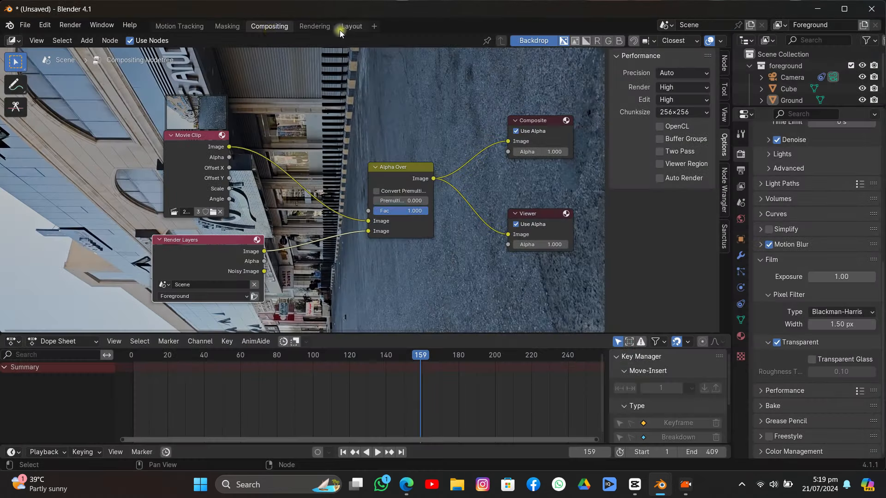
Switch to the Layout workspace and assign an Environment Texture to the world background's Color
{"action": "left_click", "coordinate": [351, 27]}
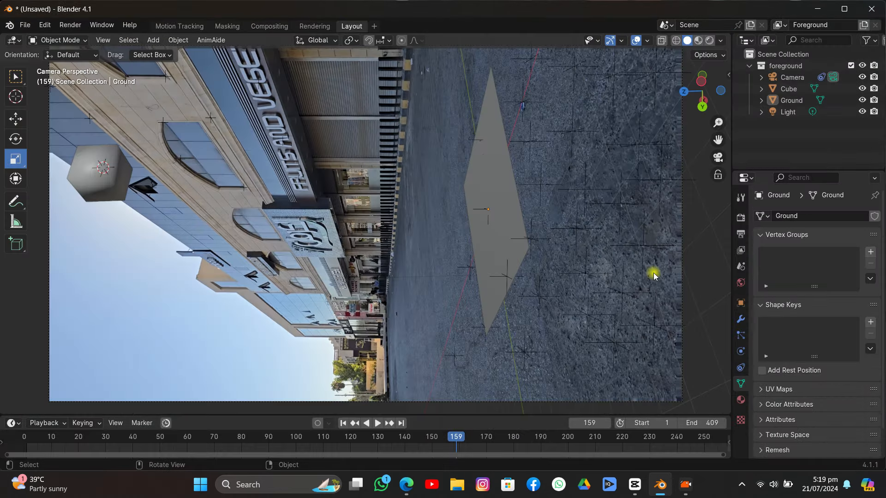
{"action": "left_click_drag", "start_coordinate": [732, 282], "coordinate": [732, 282]}
{"action": "left_click", "coordinate": [806, 301]}
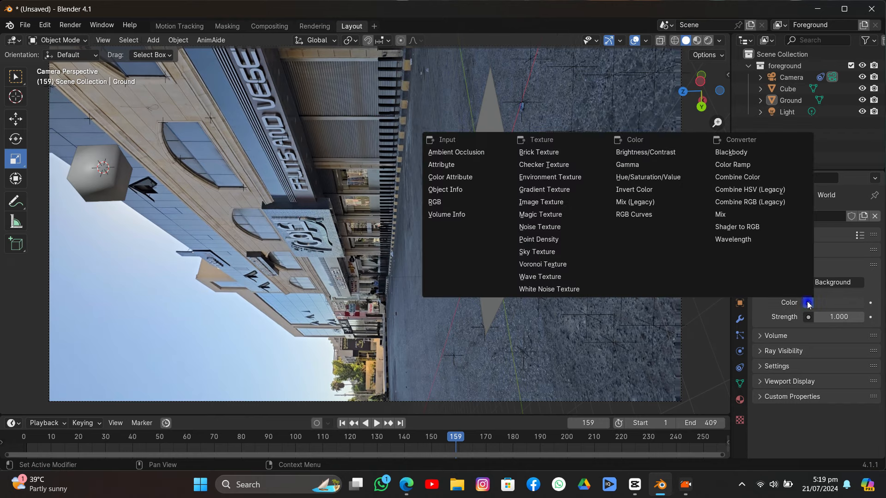
{"action": "left_click", "coordinate": [550, 177]}
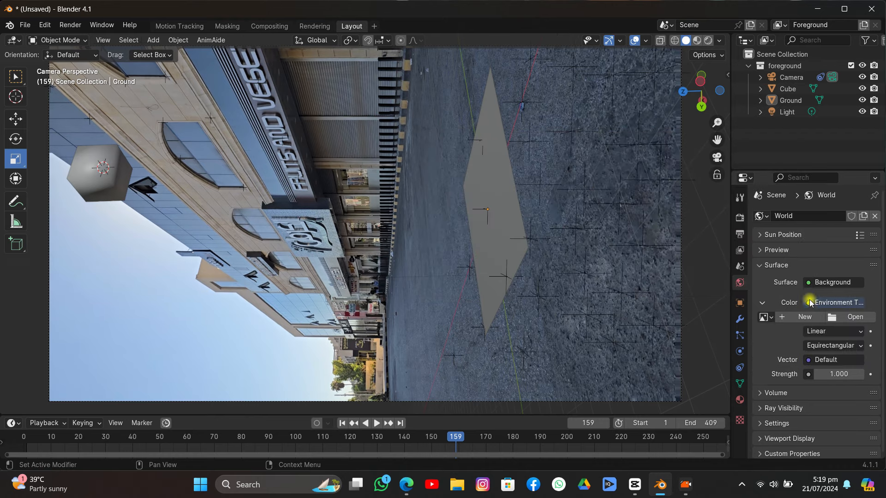
Load the overcast_soil_pure image from D:\msi film\texture as the world's environment texture and set the background strength to 0.6
{"action": "left_click", "coordinate": [853, 317]}
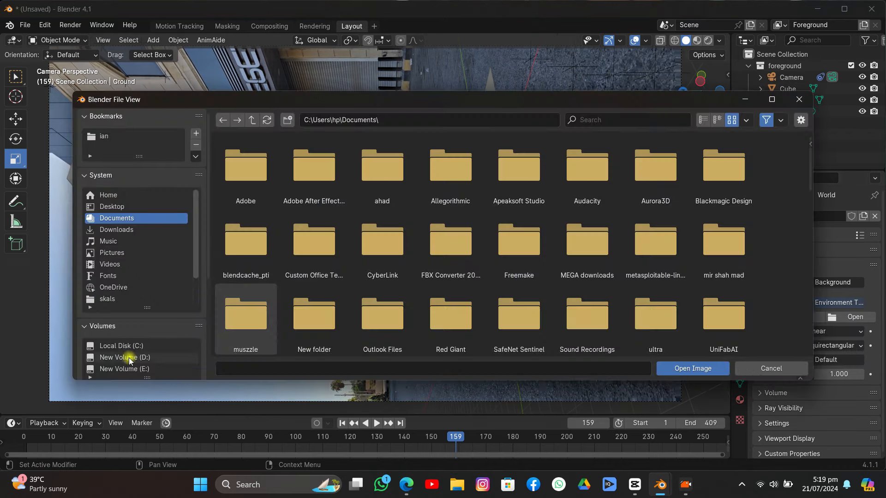
{"action": "left_click", "coordinate": [130, 369]}
{"action": "left_click", "coordinate": [129, 358]}
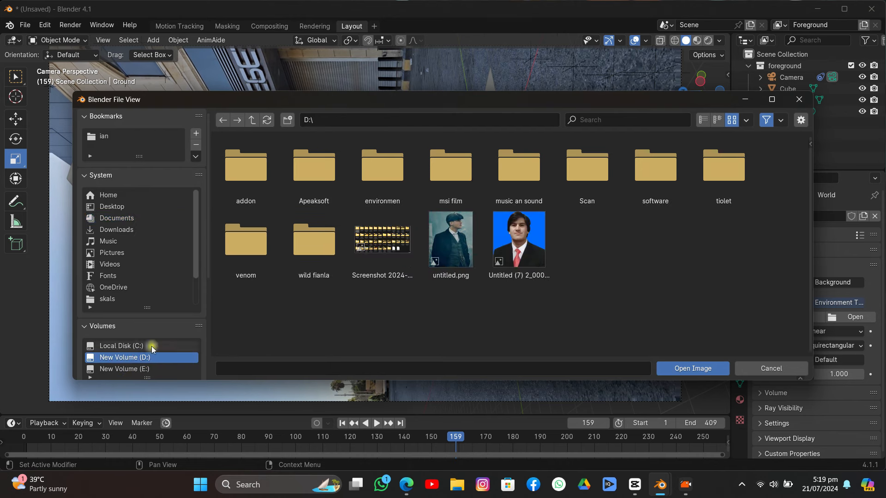
{"action": "double_click", "coordinate": [473, 172]}
{"action": "double_click", "coordinate": [498, 175]}
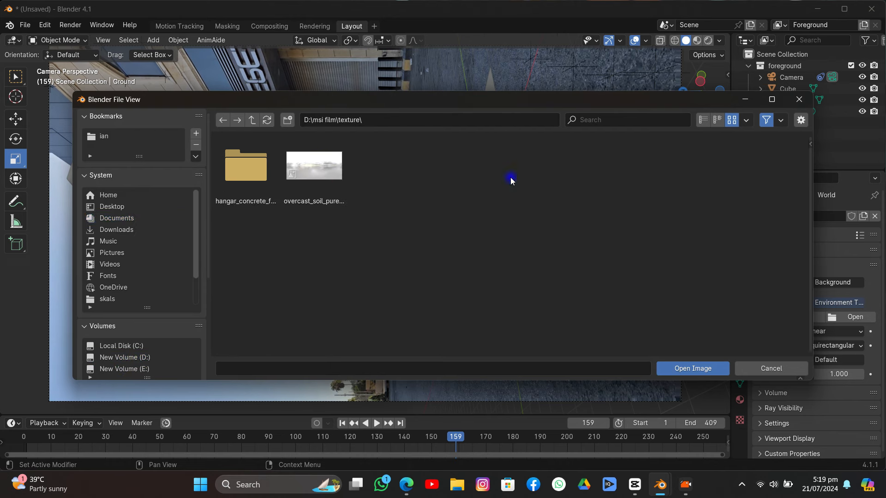
{"action": "double_click", "coordinate": [317, 178]}
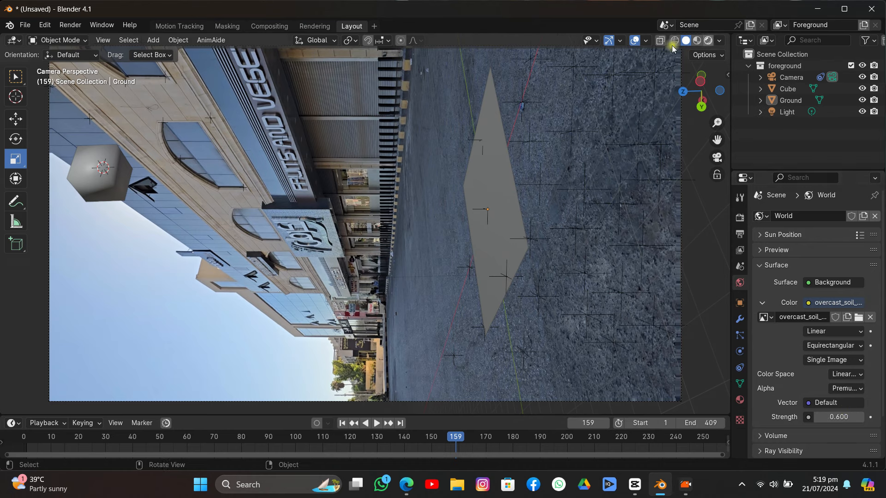
Preview the environment lighting on the cube in rendered viewport shading and return to solid shading
{"action": "left_click", "coordinate": [708, 40]}
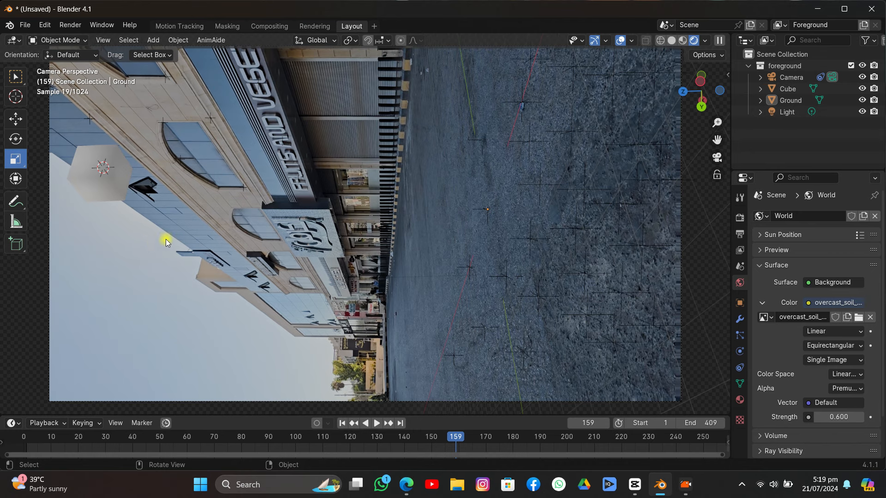
{"action": "left_click", "coordinate": [672, 41]}
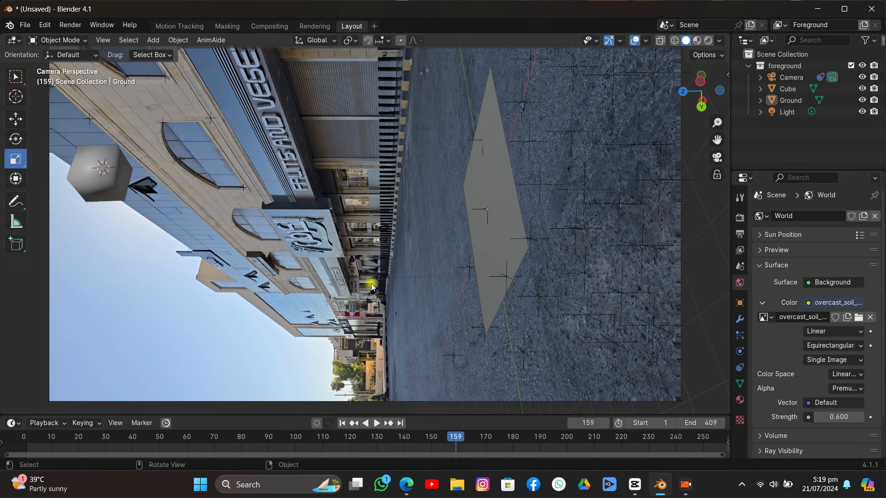